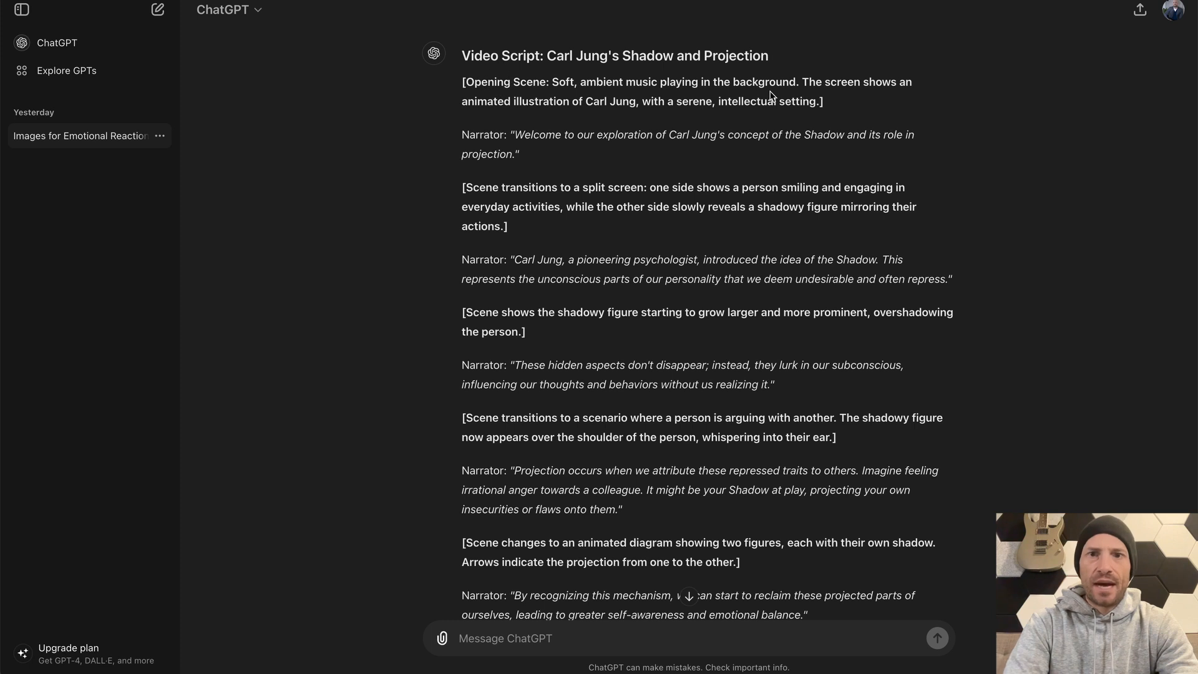
Examine the opening scene direction and the first narrator line of the Carl Jung Shadow and Projection script
left_click_drag(825, 101, 465, 80)
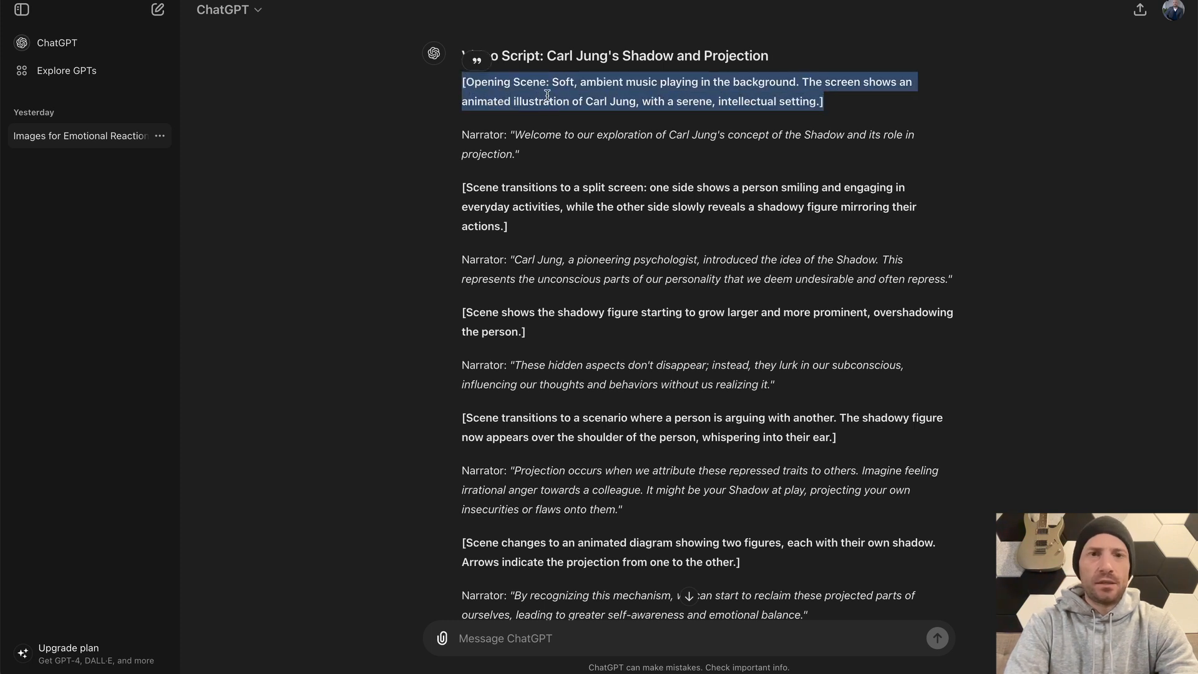
left_click(574, 98)
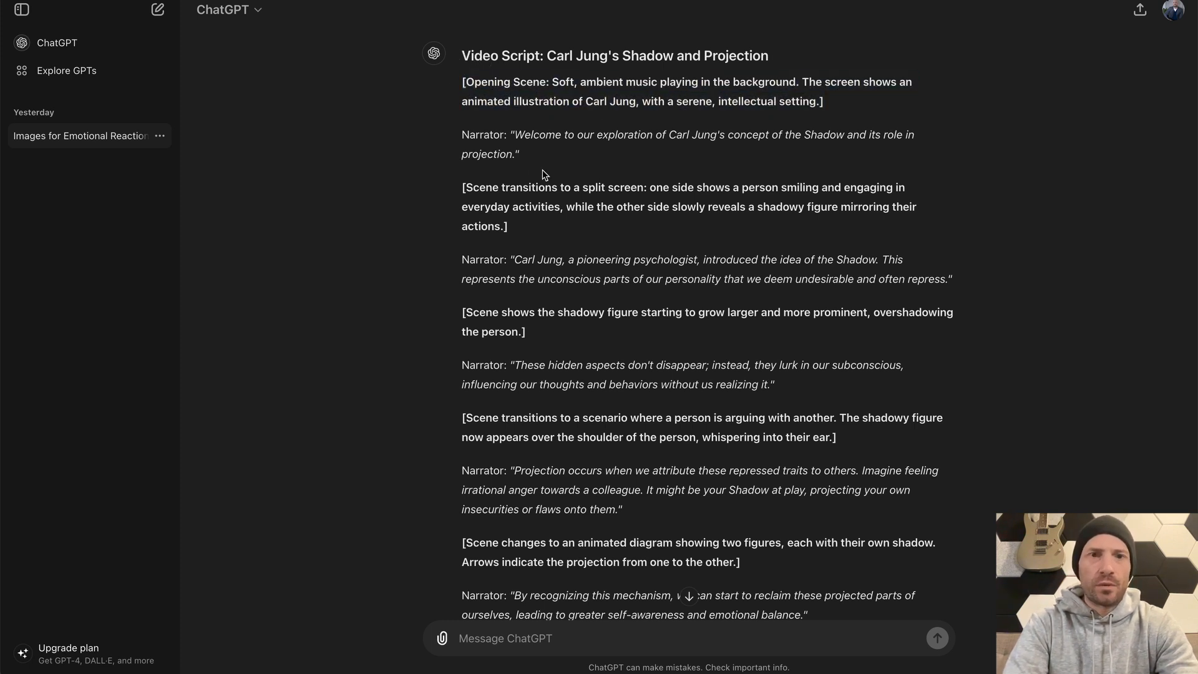
left_click_drag(512, 136, 543, 155)
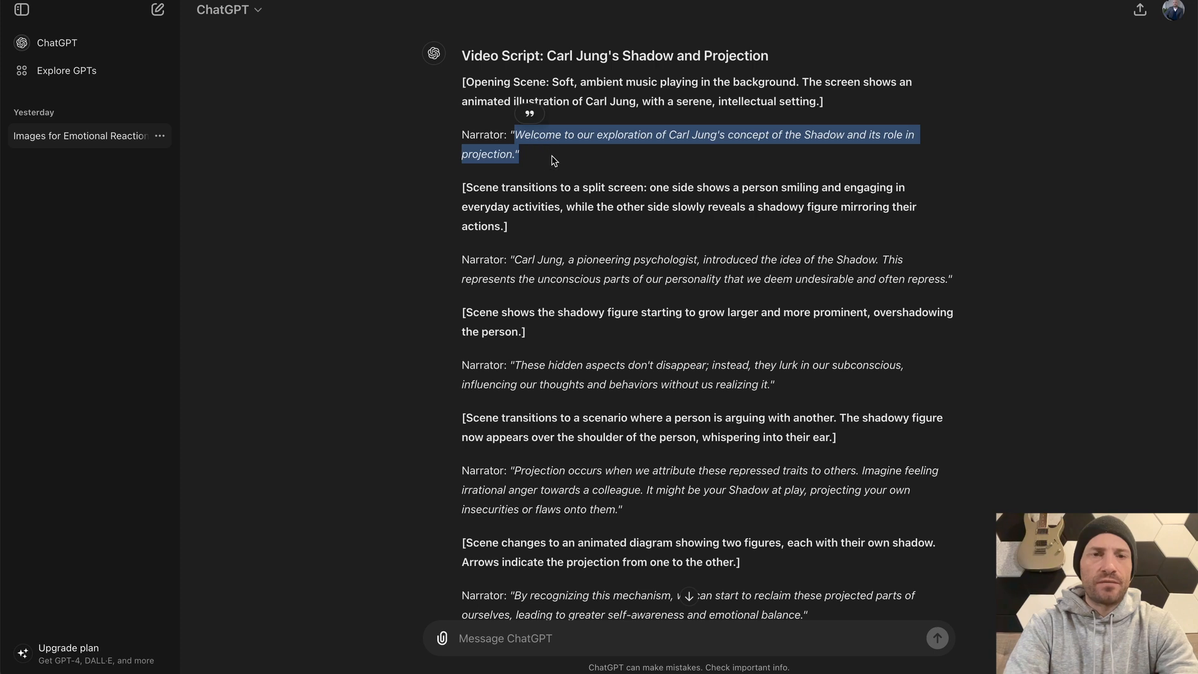
left_click(553, 160)
Switch to Notes to review the narration-only version of the script, then to WhatsApp to view its sent copy
key("super+Tab")
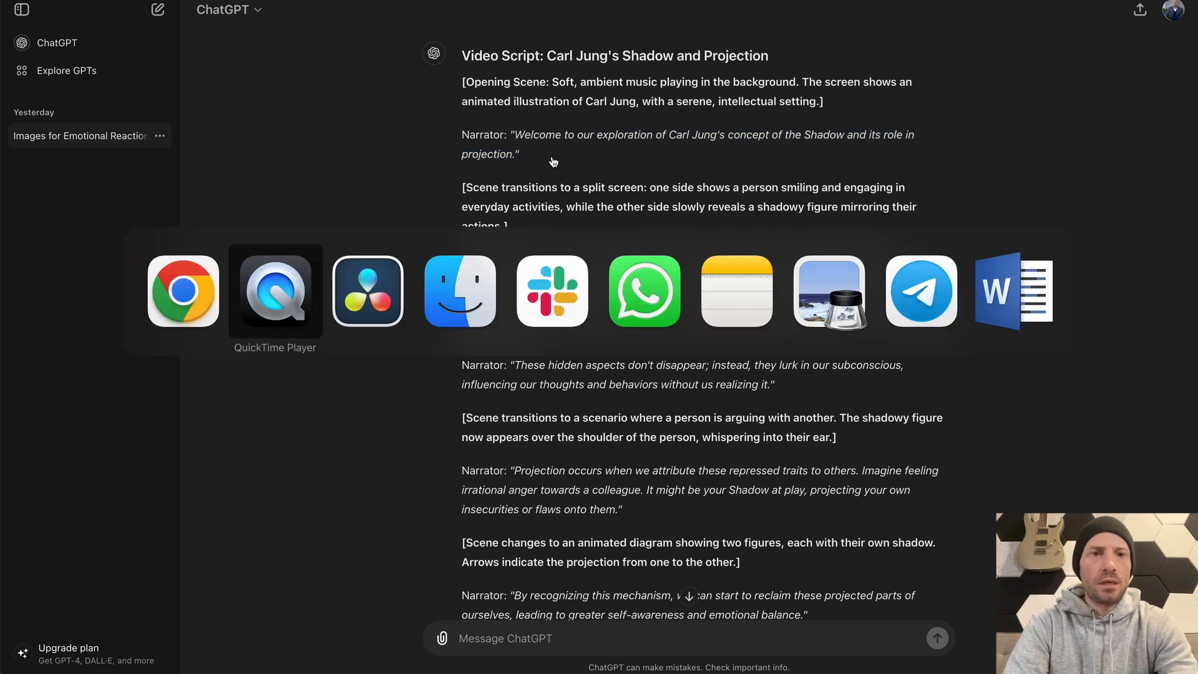
left_click(748, 282)
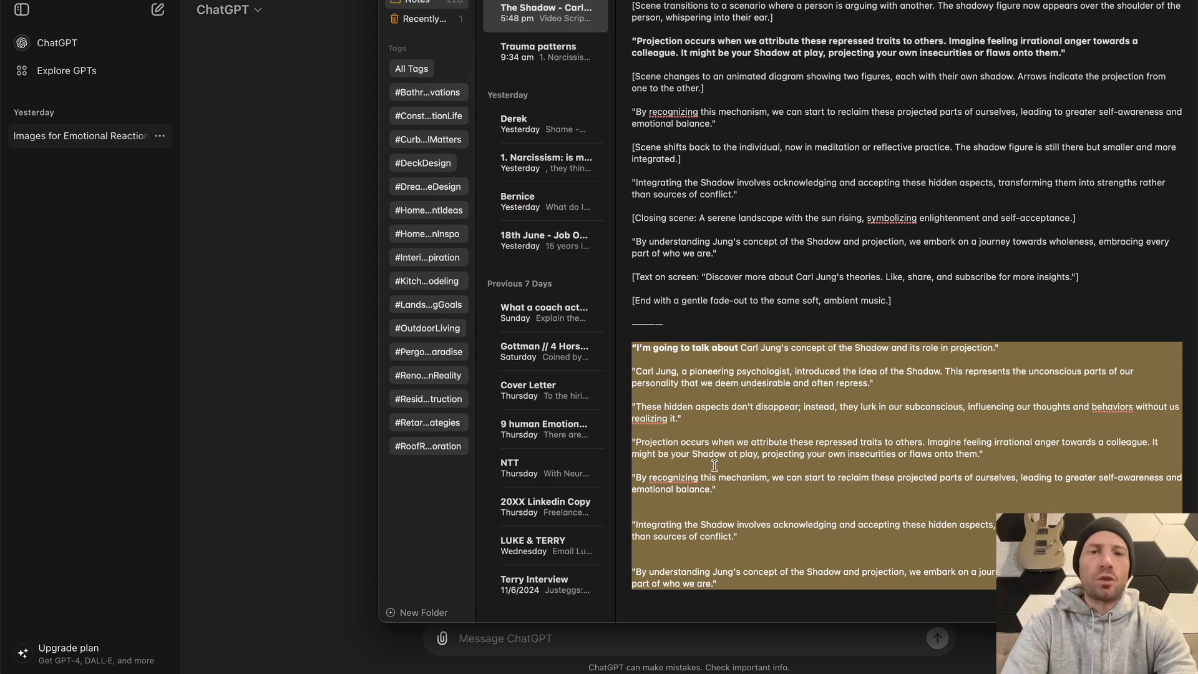
key("super+Tab")
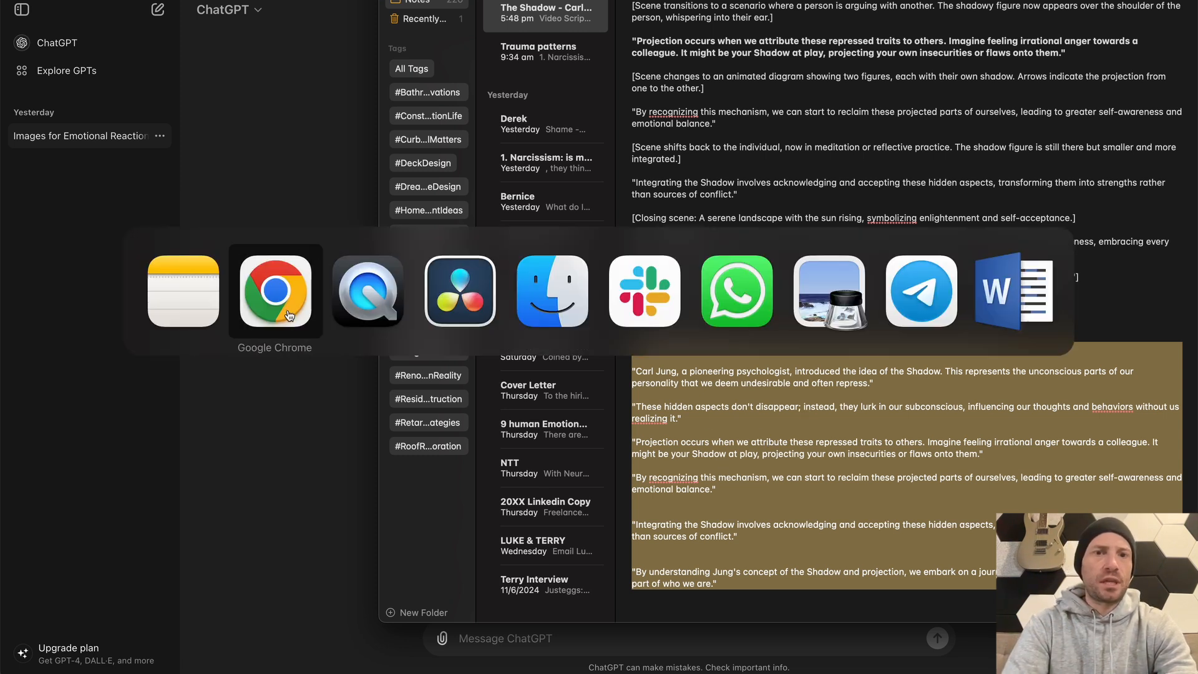
left_click(744, 295)
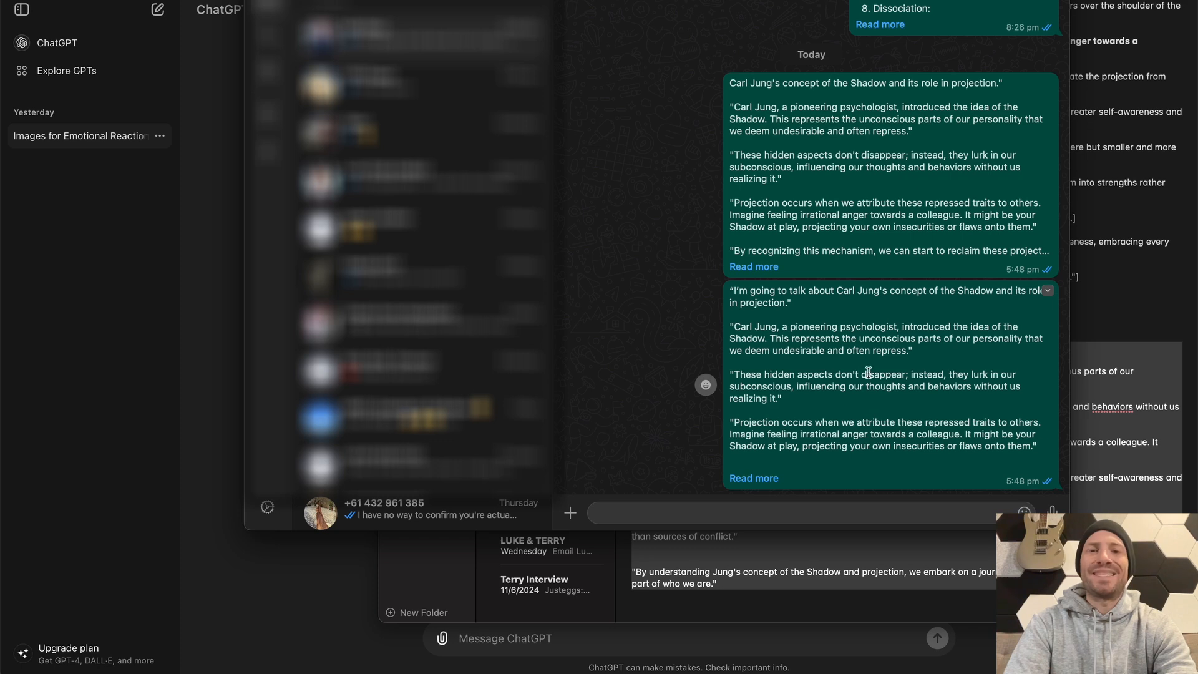
Return to Google Drive in Chrome and rename 2024_06_19_18_09_12.mp4 in the Raw folder as The Shadow.mp4
key("super+Tab")
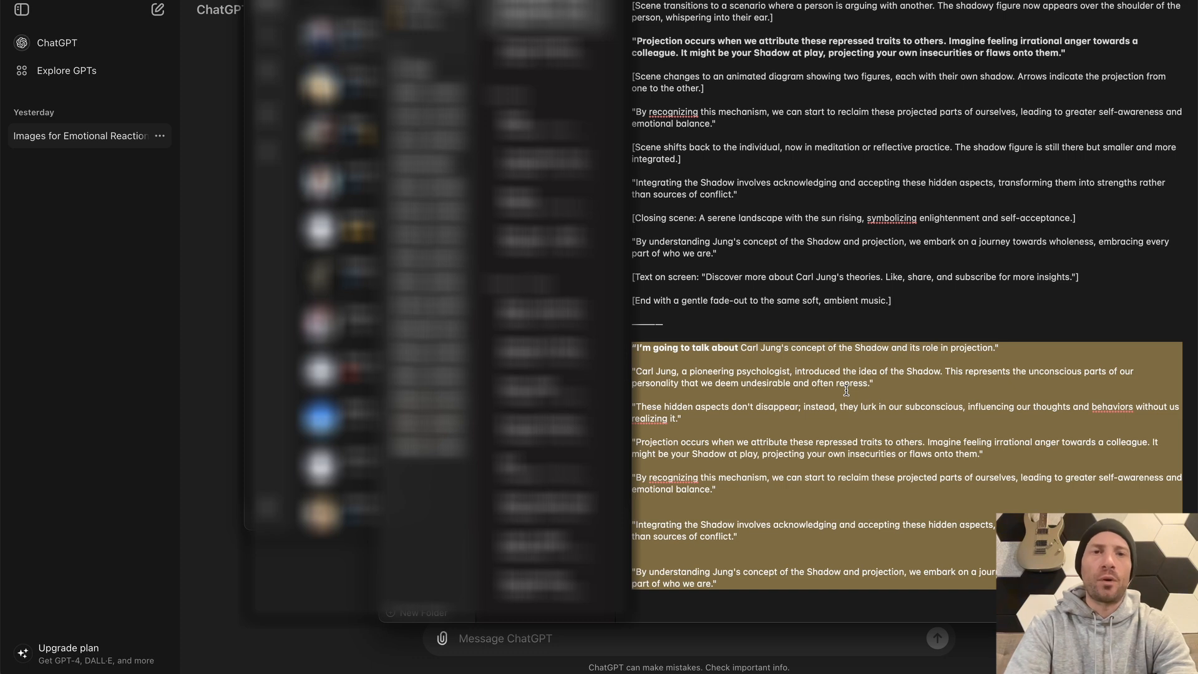
key("super+Tab")
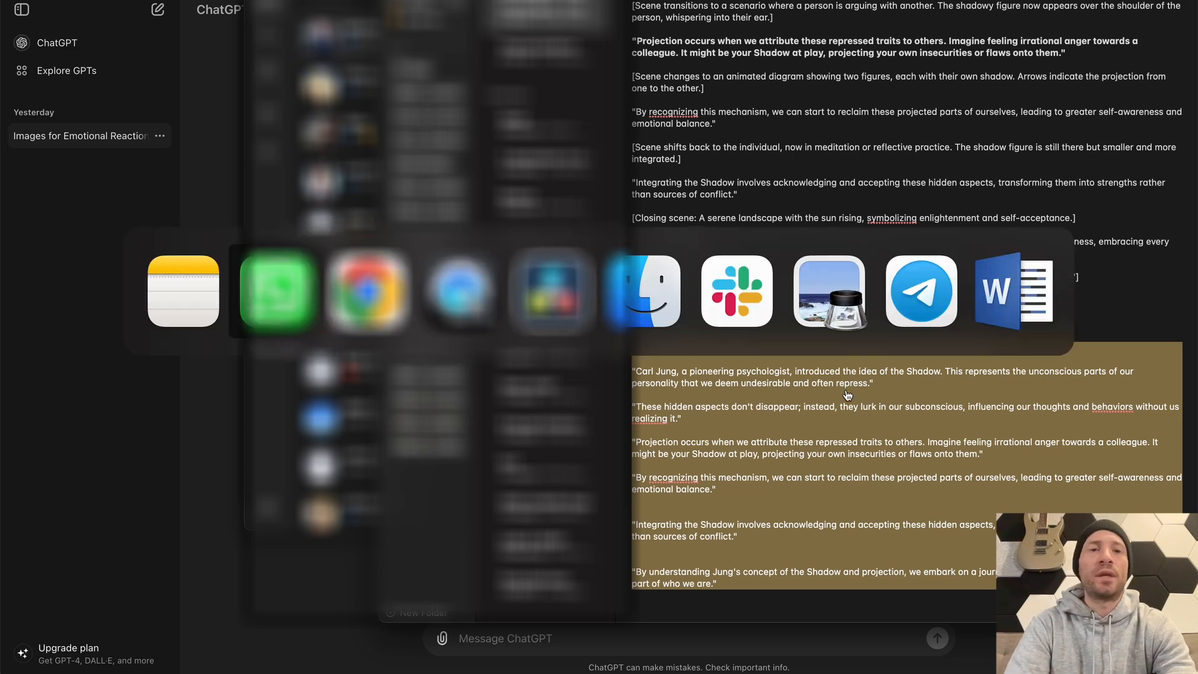
key("super+Tab")
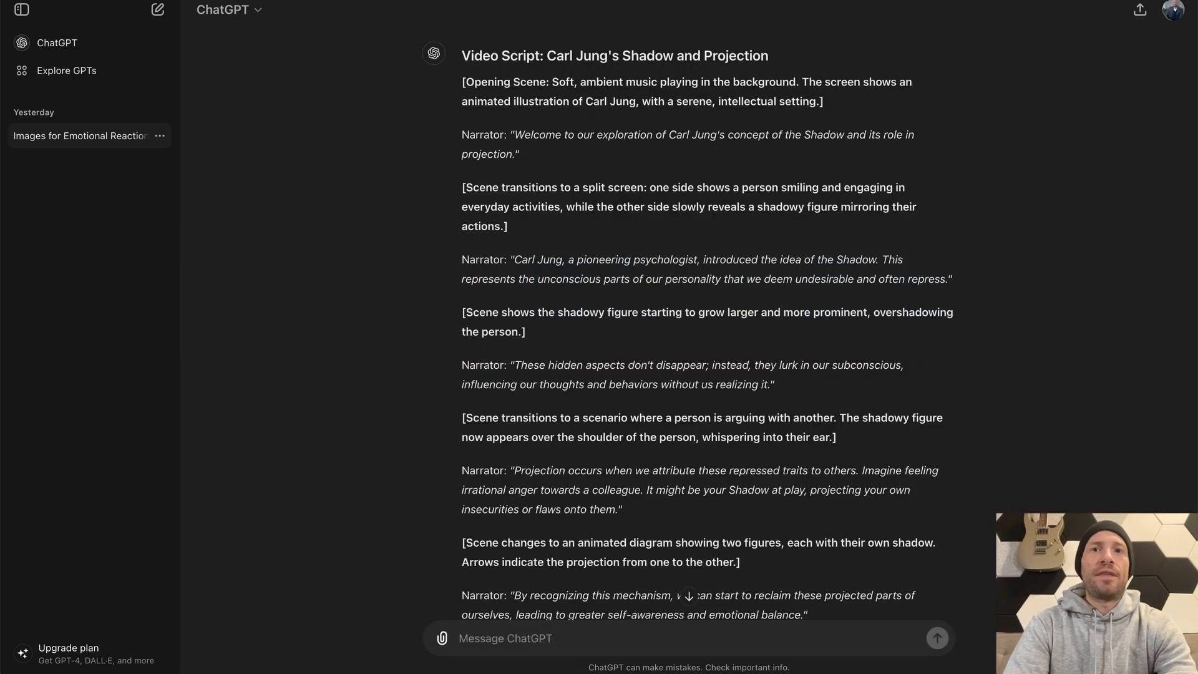
key("ctrl+Tab")
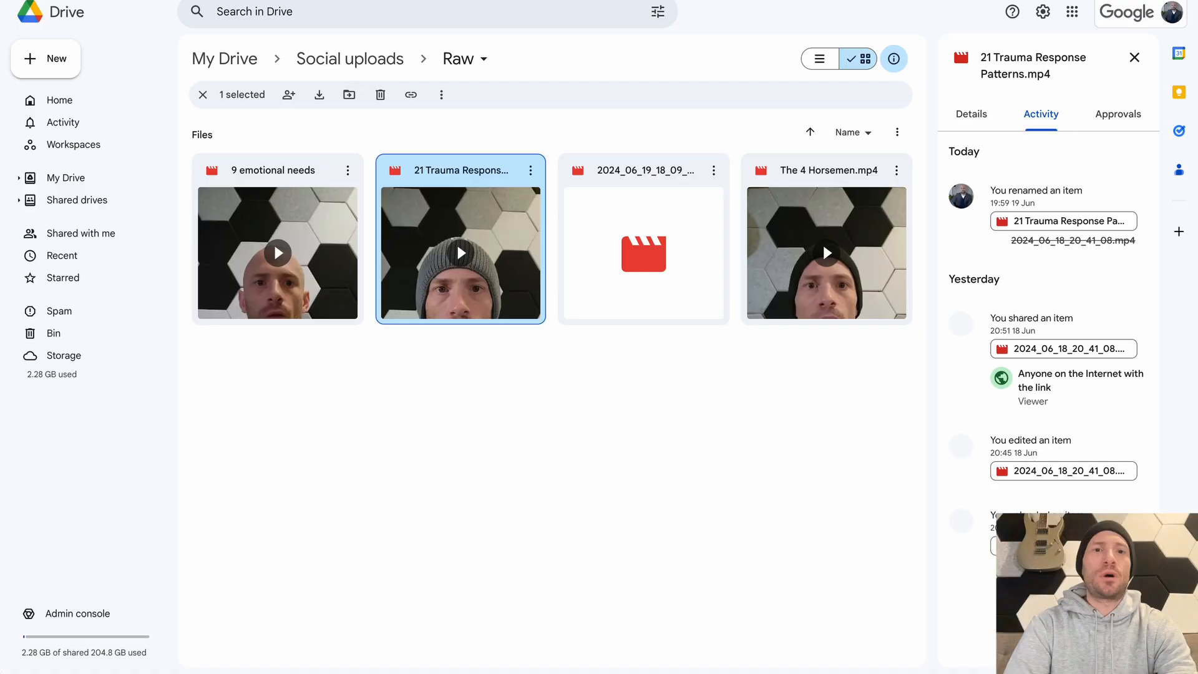
left_click(605, 538)
left_click(616, 304)
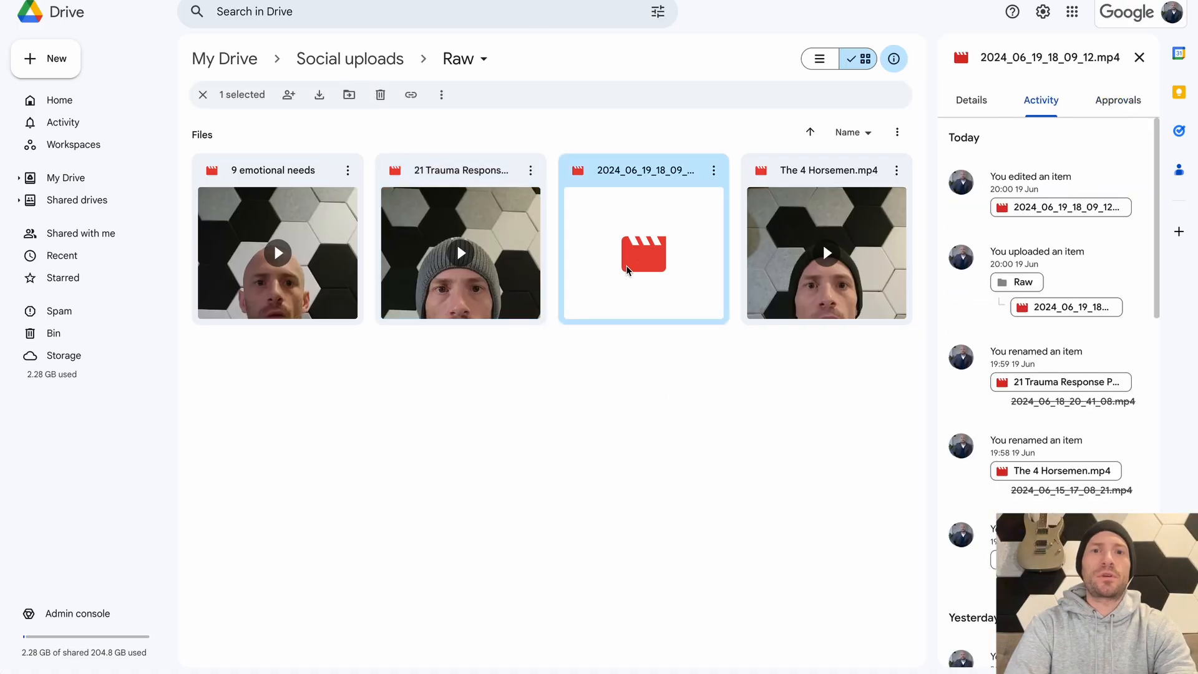
left_click(713, 170)
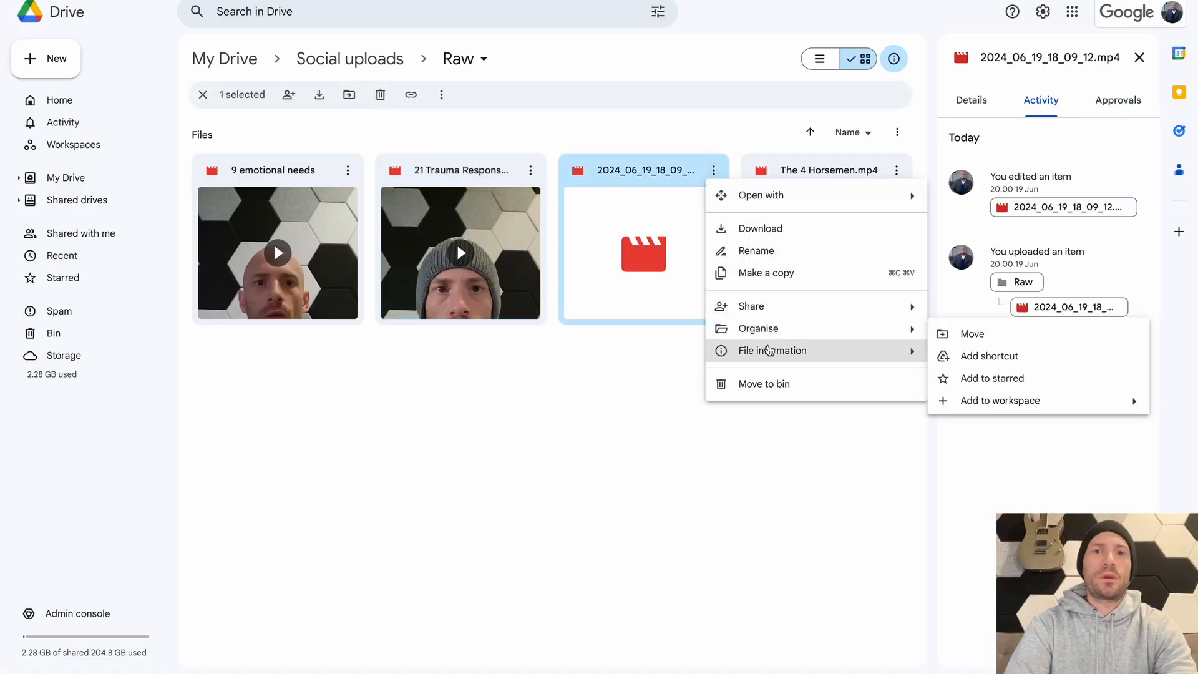
left_click(767, 251)
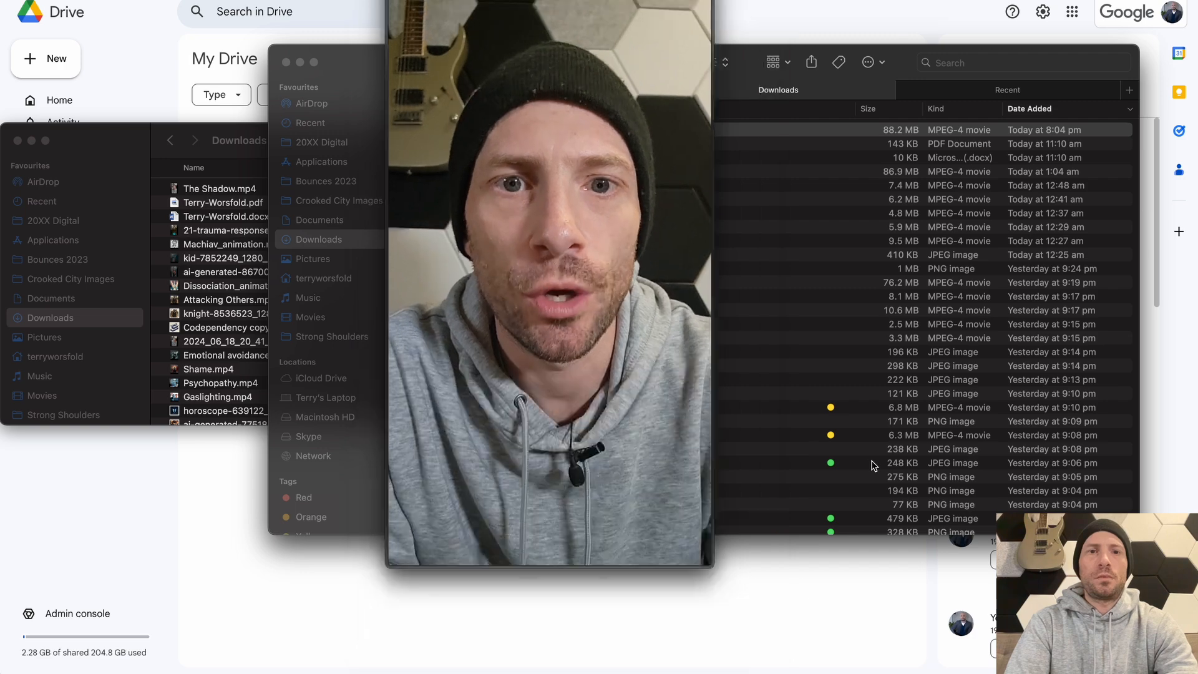
Close the preview of The Shadow.mp4 and switch to DaVinci Resolve to review the 21 Trauma Response Patterns timeline
key("space")
key("super+Tab")
key("super+Tab")
key("super+Tab")
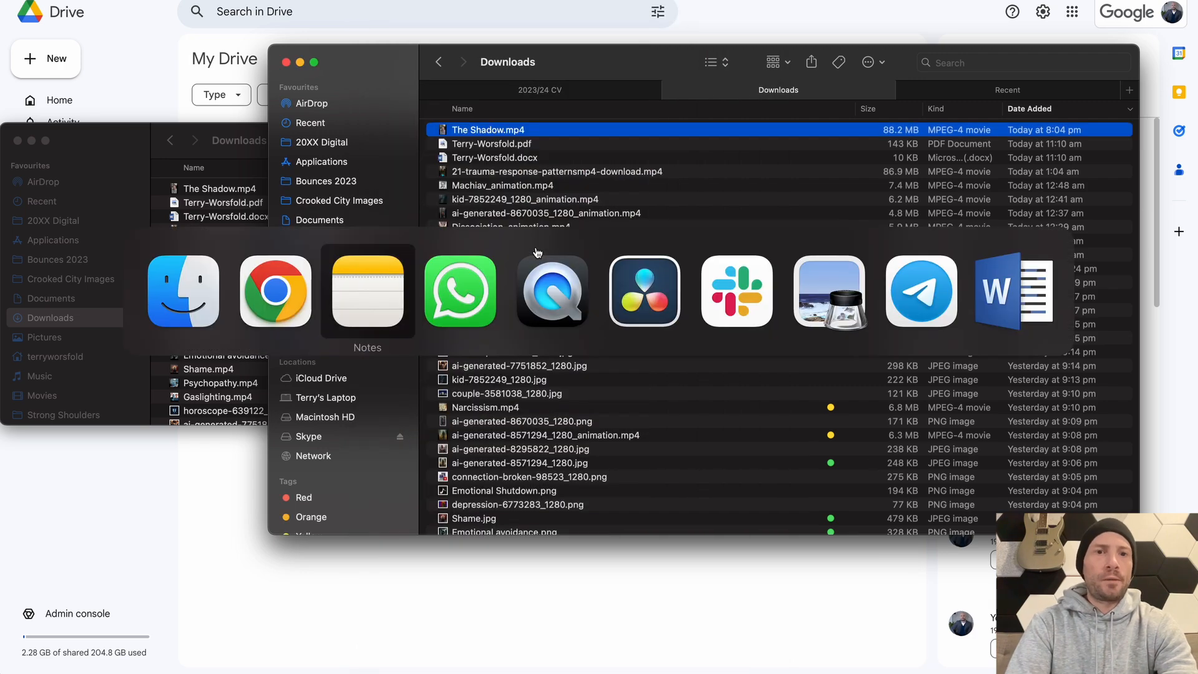
left_click(649, 290, "super")
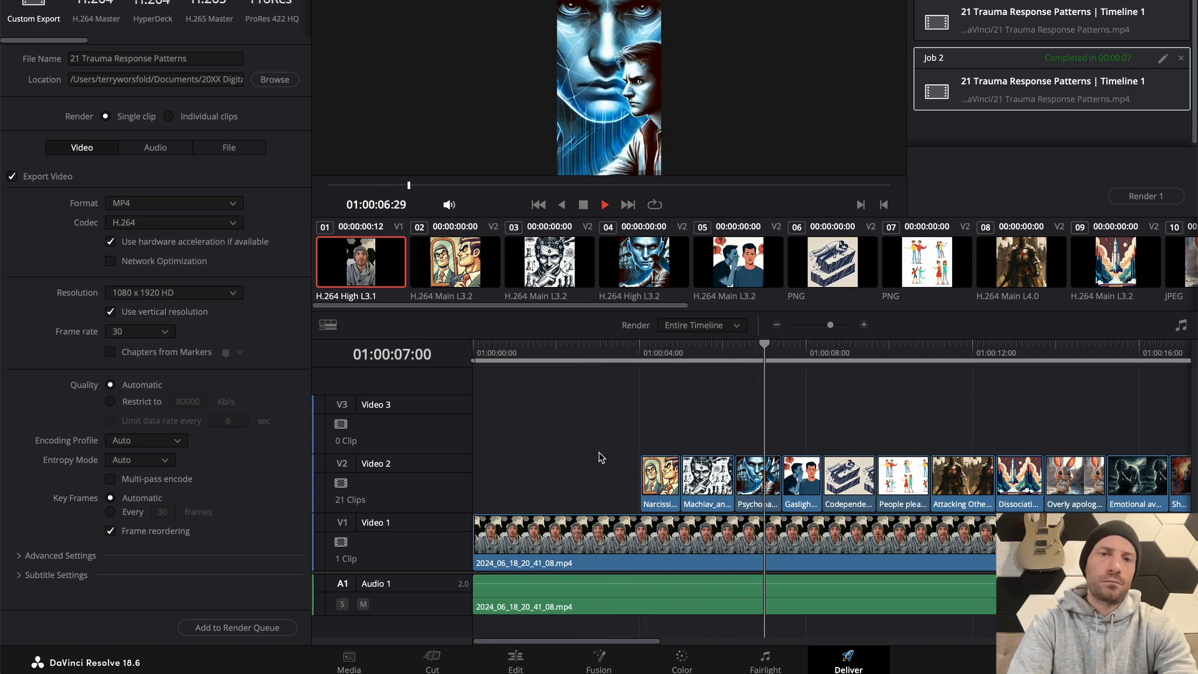
key("space")
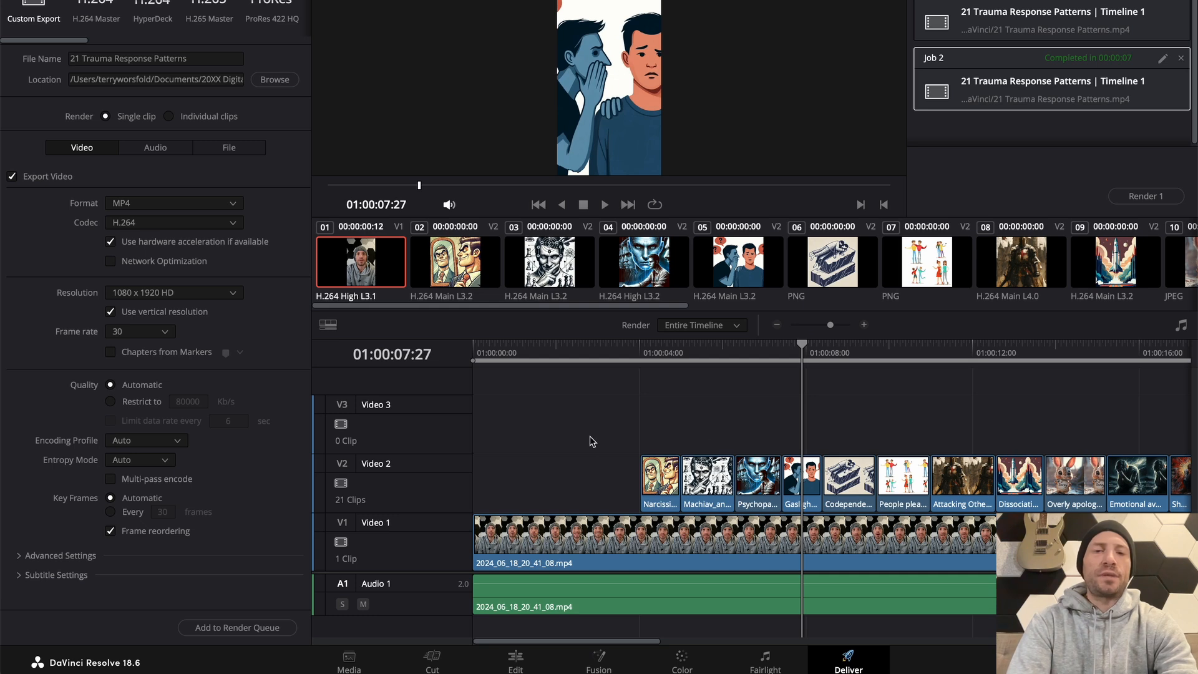
Switch to the Downloads folder in Finder and preview 21-trauma-response-patternsmp4-download.mp4
key("super+Tab")
key("super+Tab")
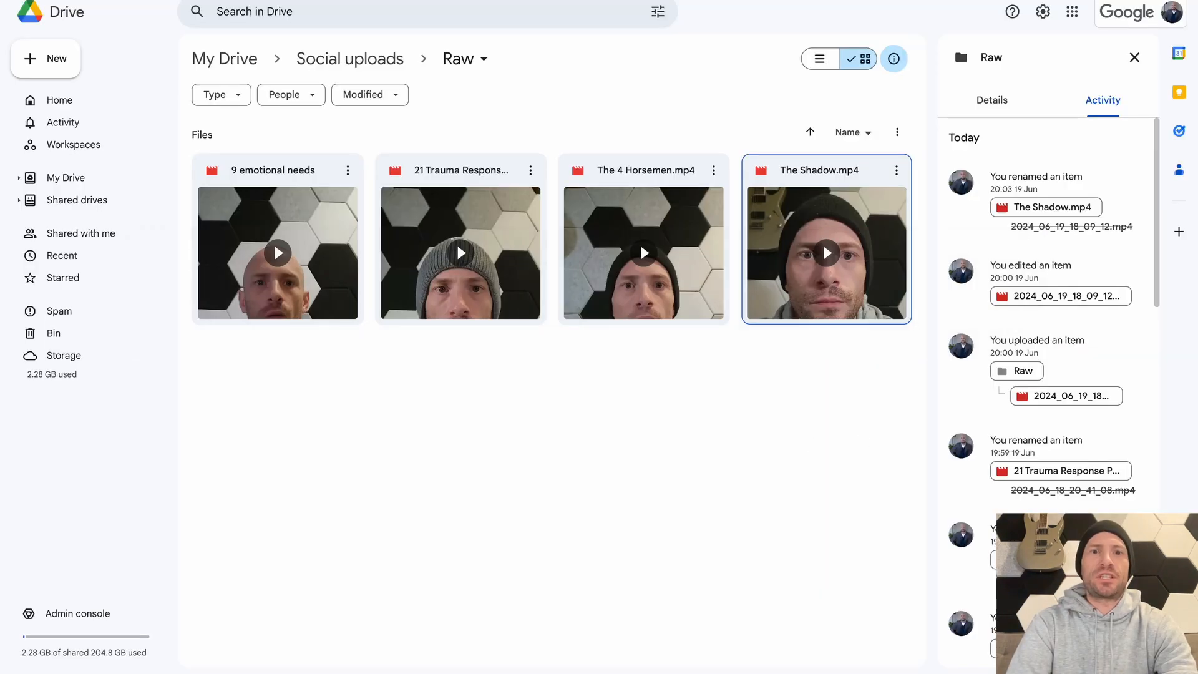
key("super+Tab")
key("super+Tab")
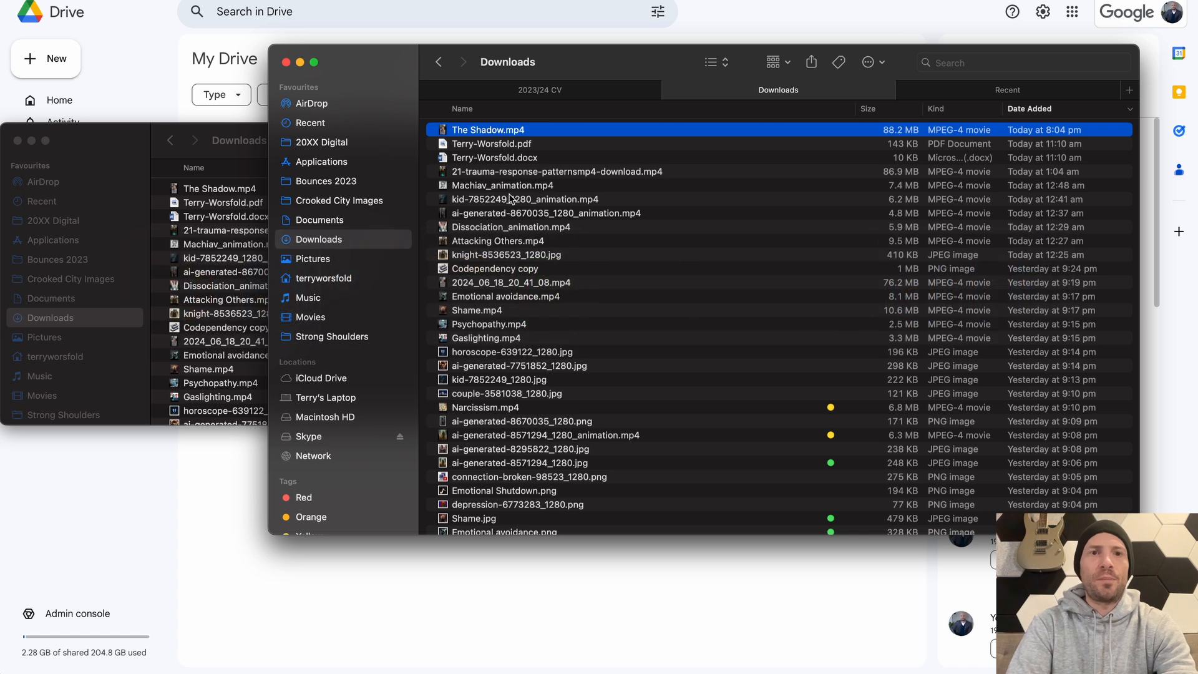
left_click(555, 144)
key("Down")
key("Down")
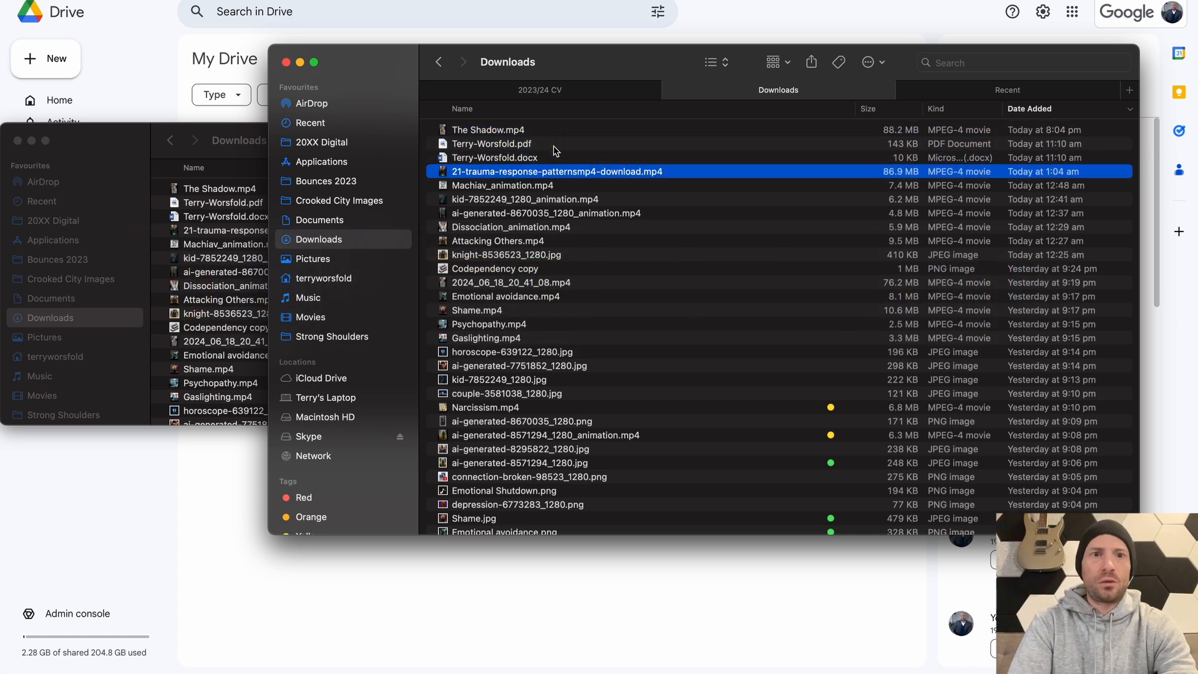
key("space")
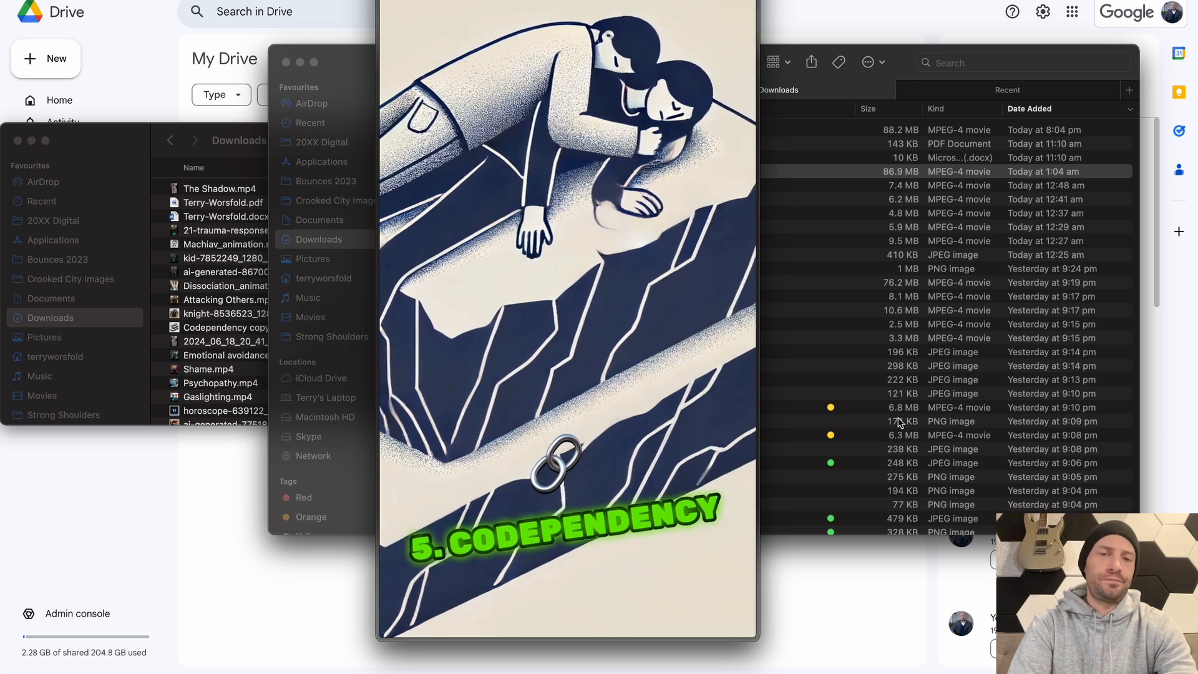
key("space")
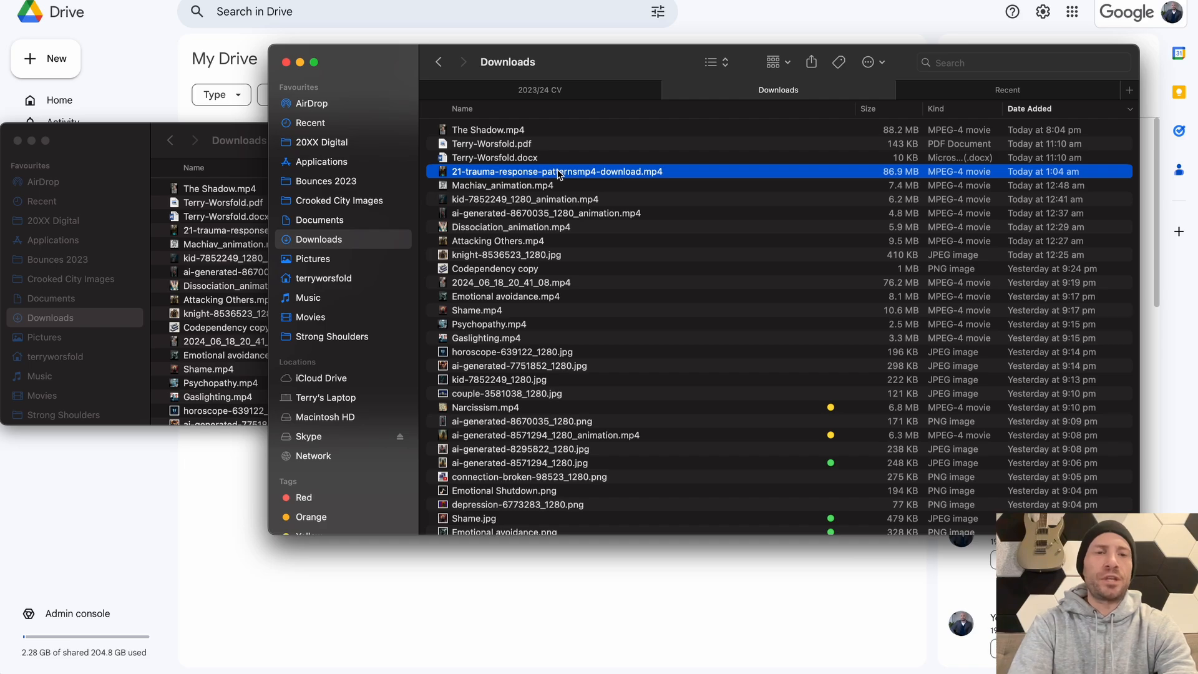
Switch to DaVinci Resolve, create a new project named The Shadow and dismiss the cache and capture location notices
key("super+Tab")
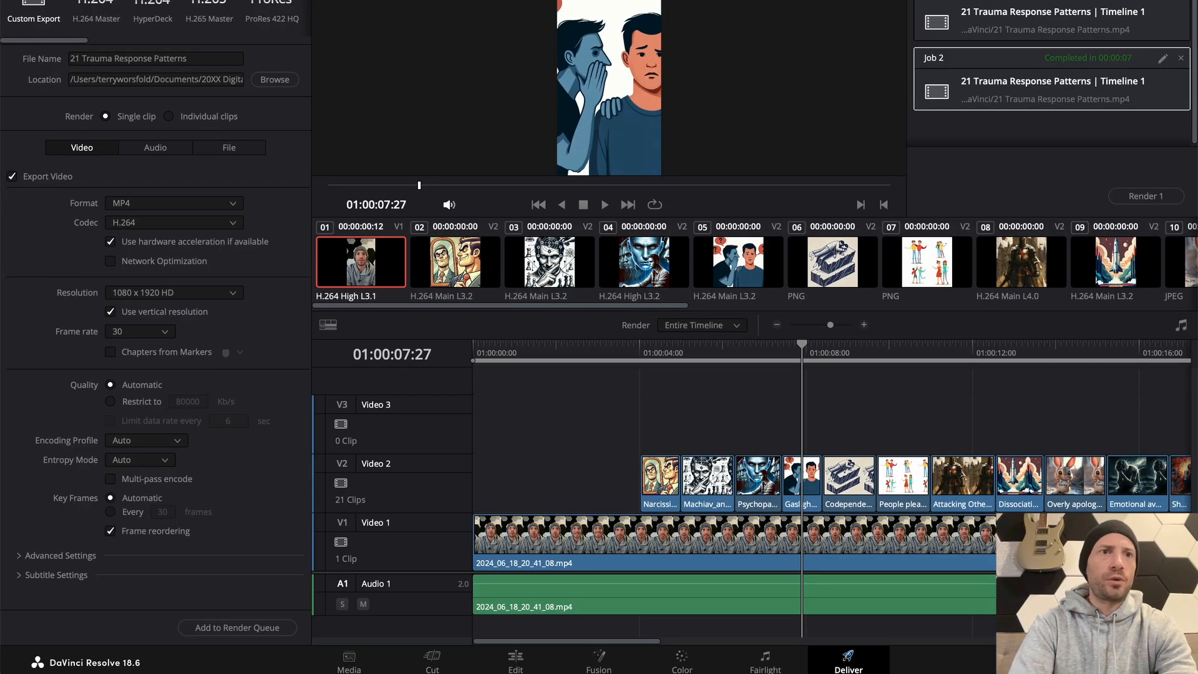
left_click(124, 0)
left_click(150, 0)
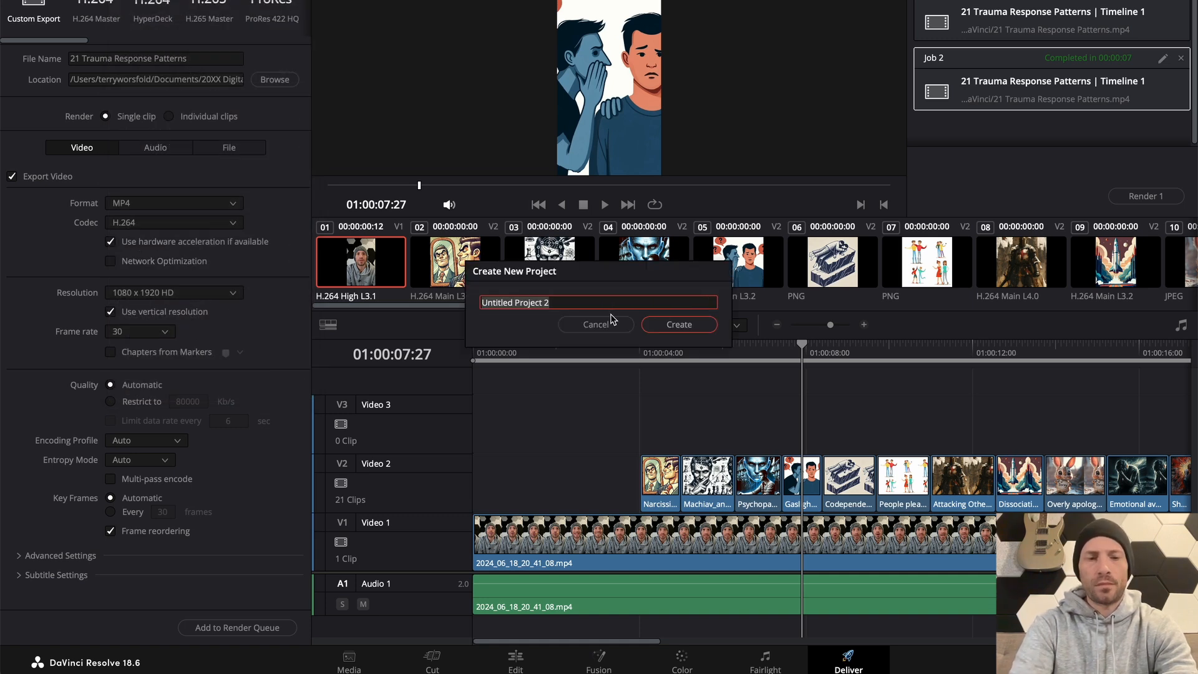
type("The Shado")
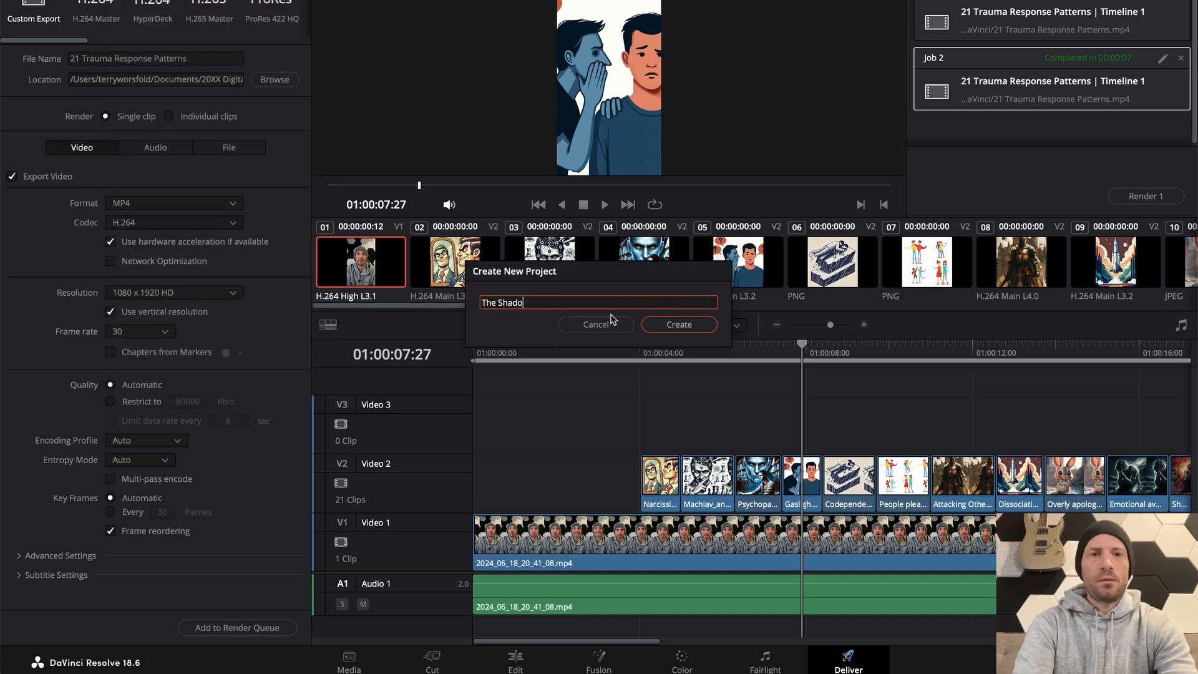
left_click(610, 321)
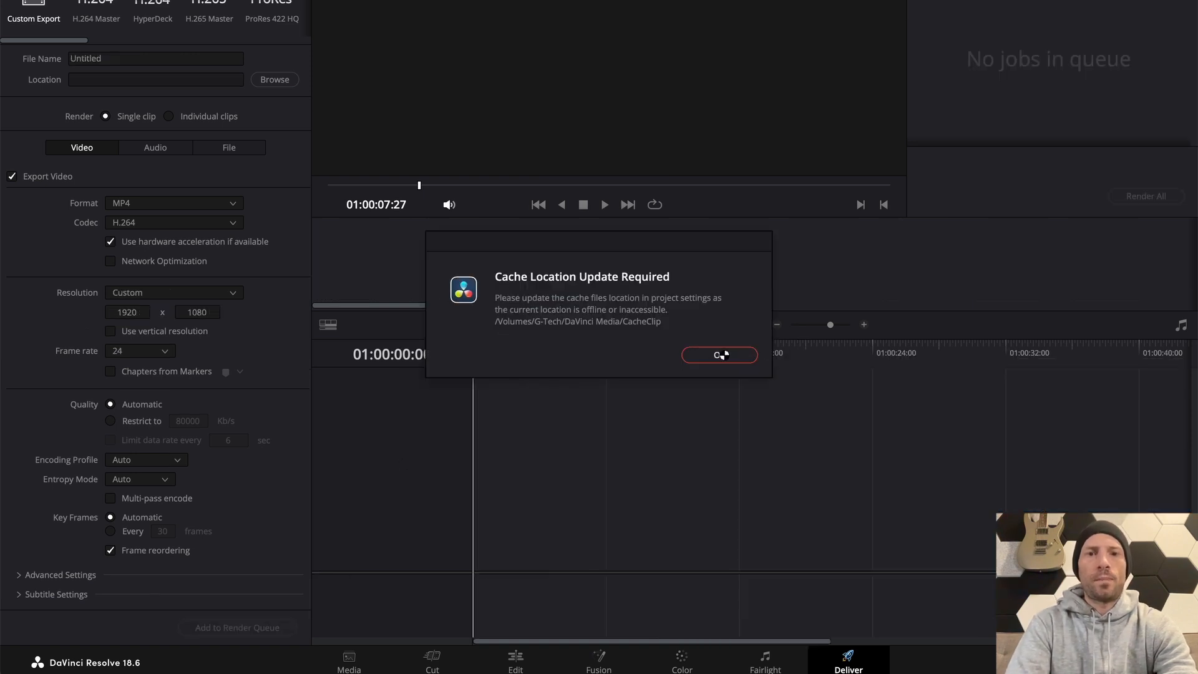
left_click(724, 354)
left_click(738, 351)
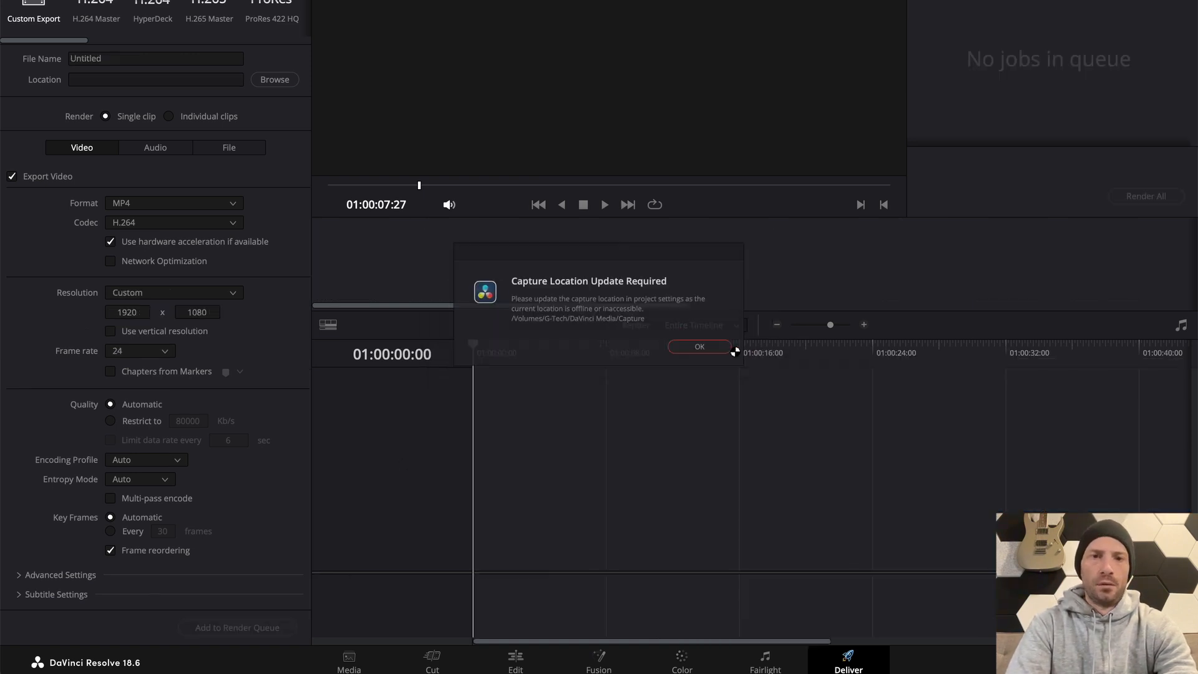
left_click(720, 354)
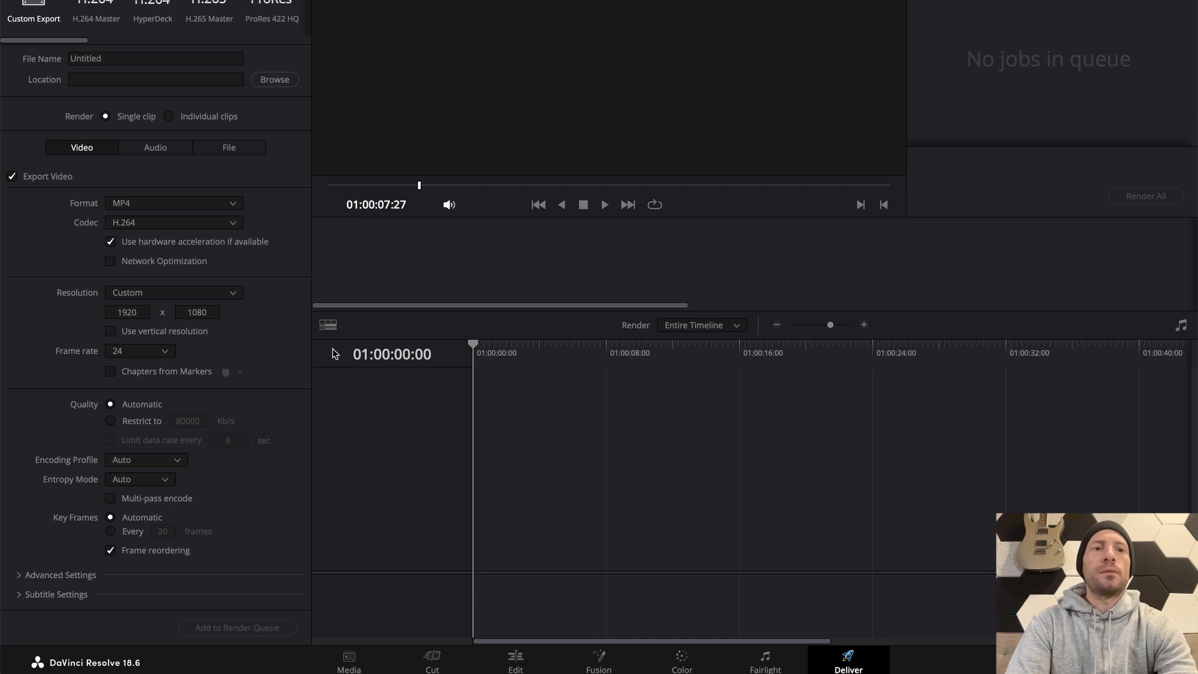
Place The Shadow.mp4 from Finder at the start of the empty Edit page timeline, changing the project frame rate to match the clip
left_click(516, 660)
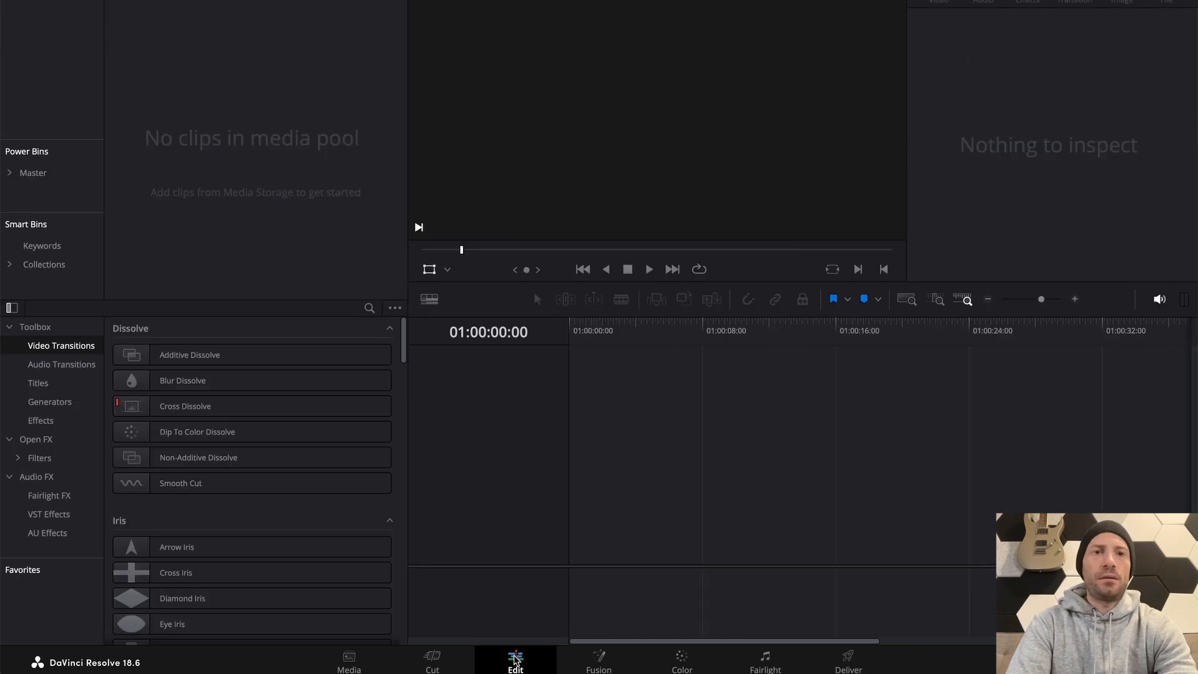
key("super+Tab")
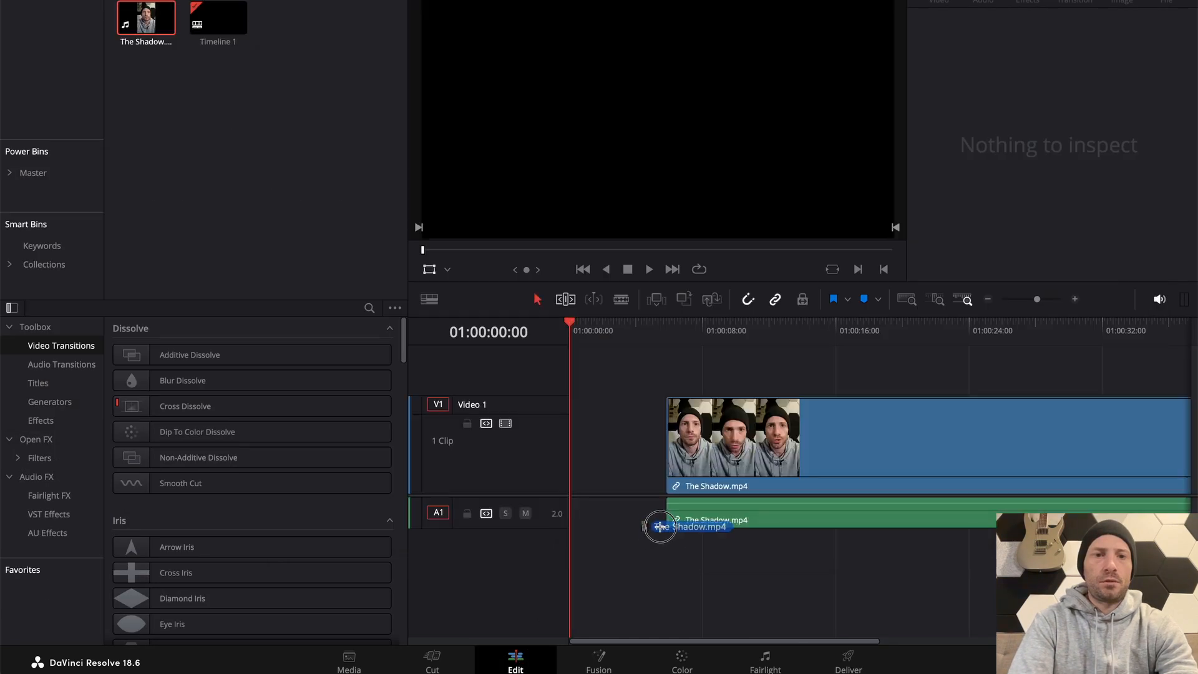
left_click_drag(660, 526, 562, 491)
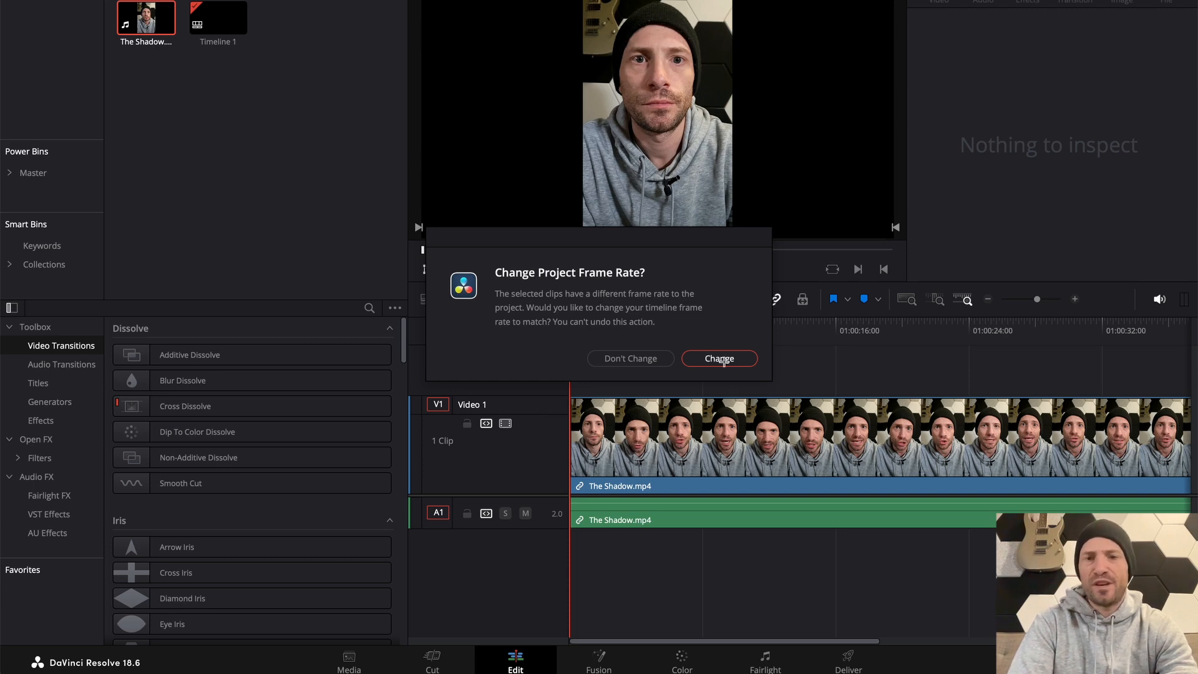
left_click(720, 360)
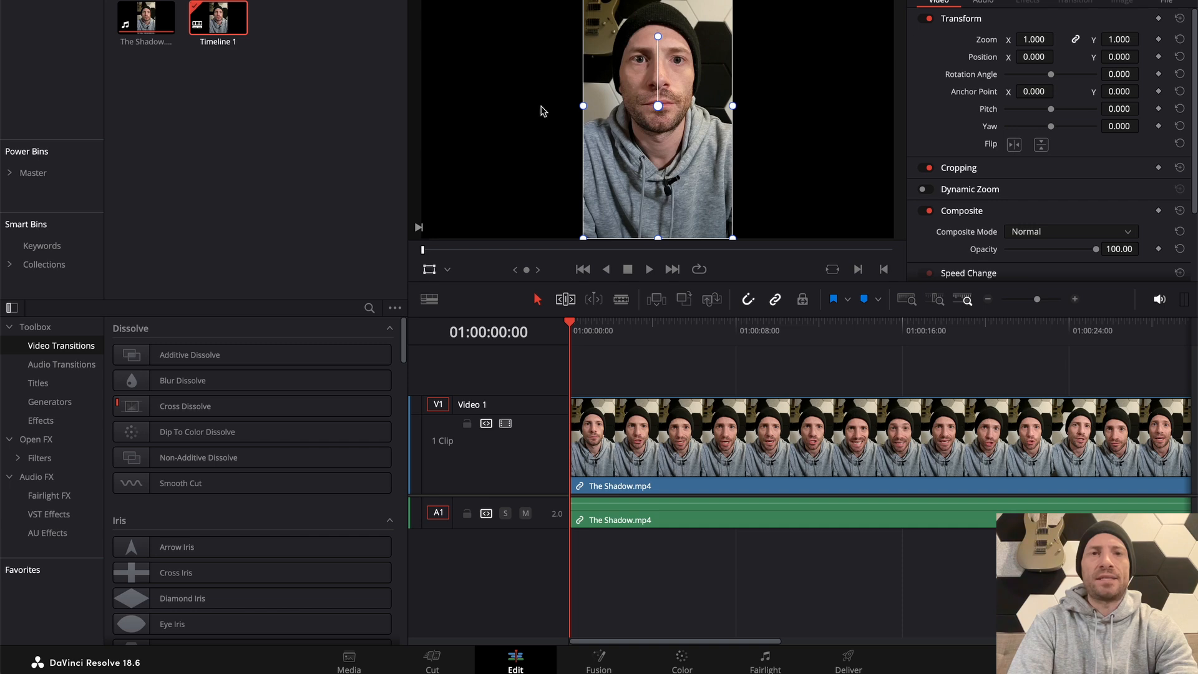
Set the project's timeline resolution to 1080 x 1920, save the project settings and dismiss the cache and capture location notices
left_click(123, 0)
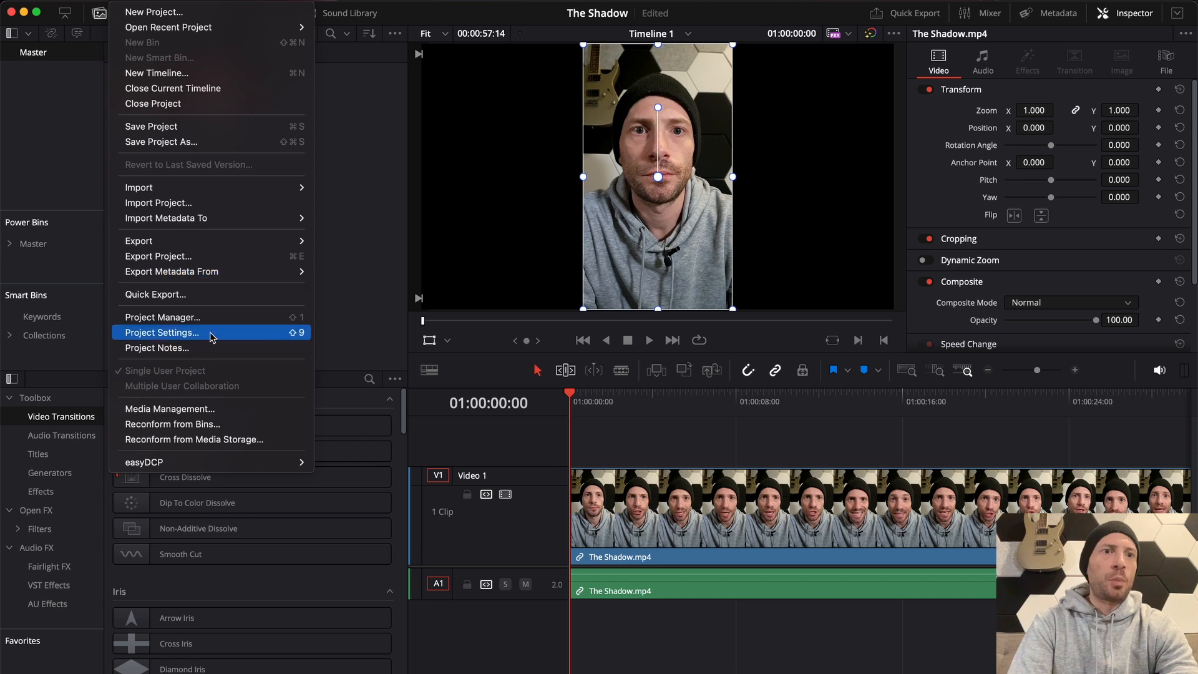
left_click(209, 333)
left_click(583, 163)
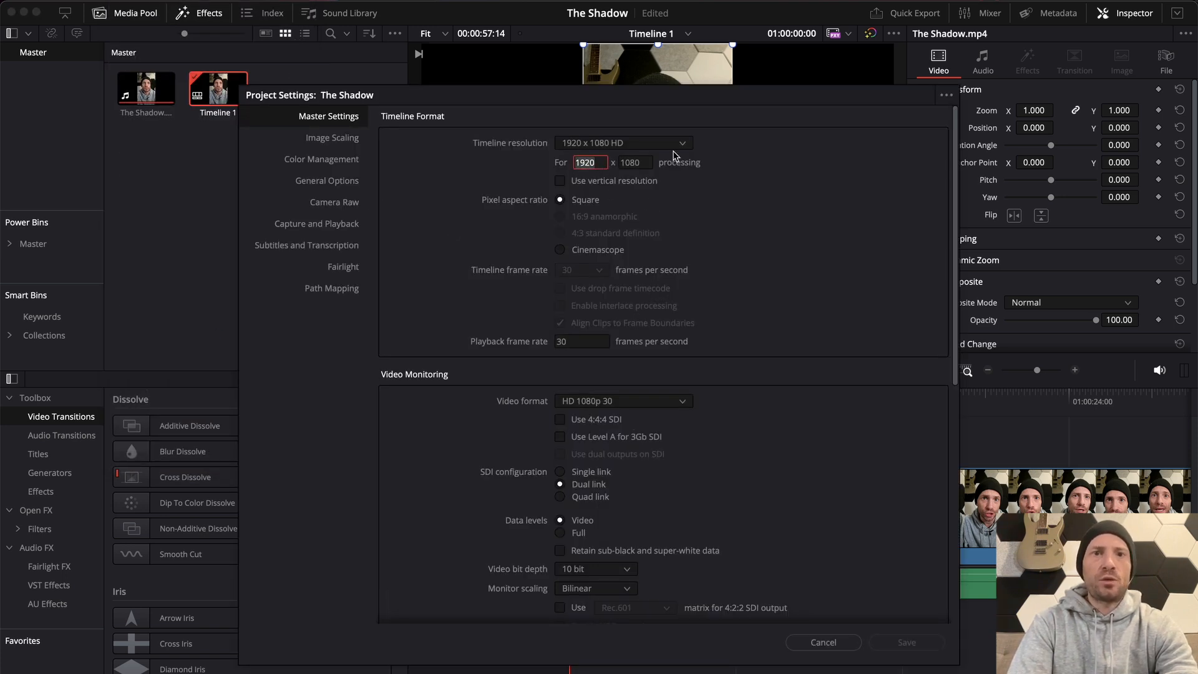
type("1080")
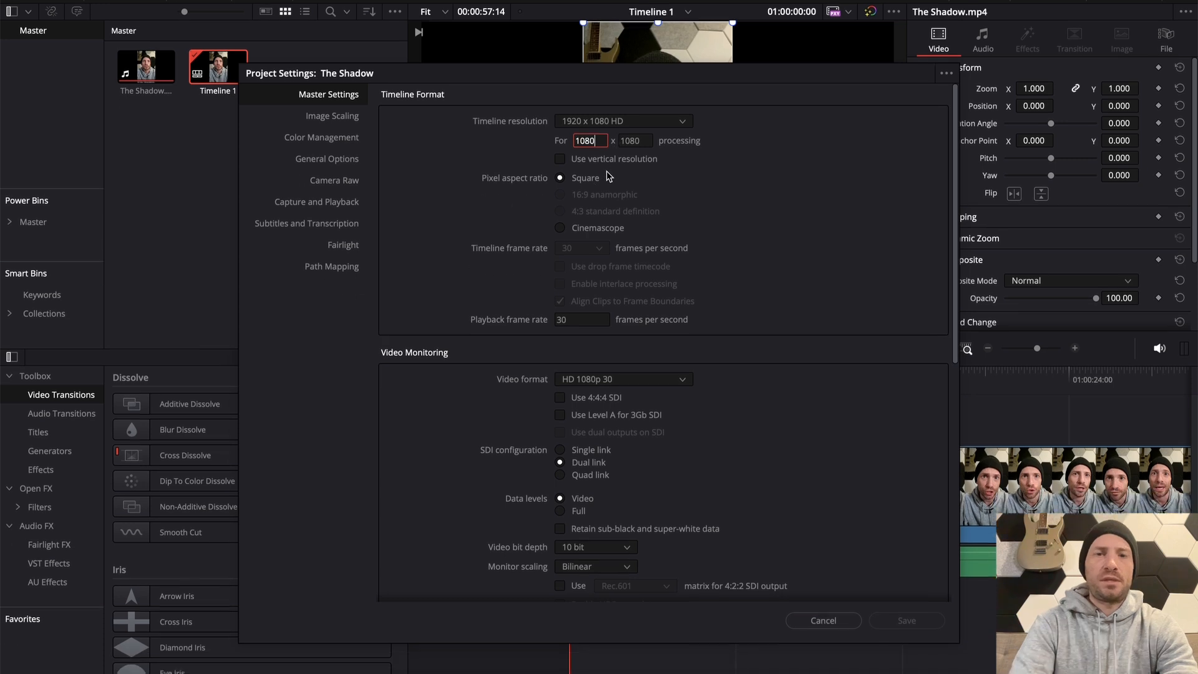
key("Tab")
type("1920")
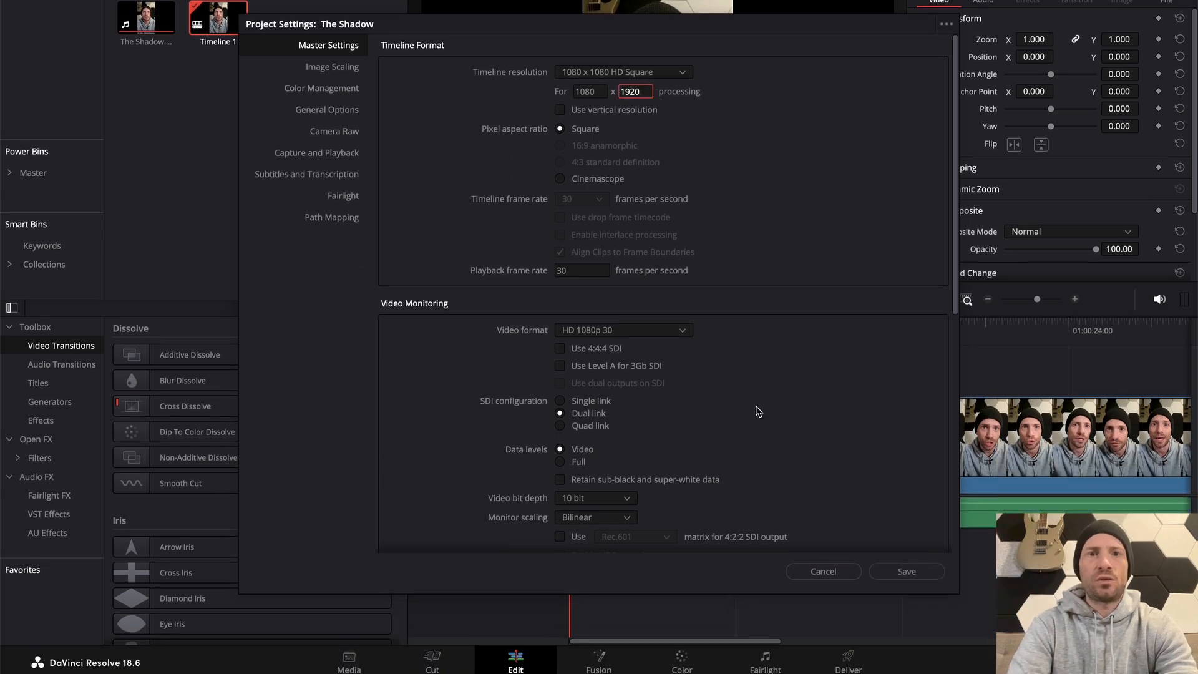
left_click(908, 571)
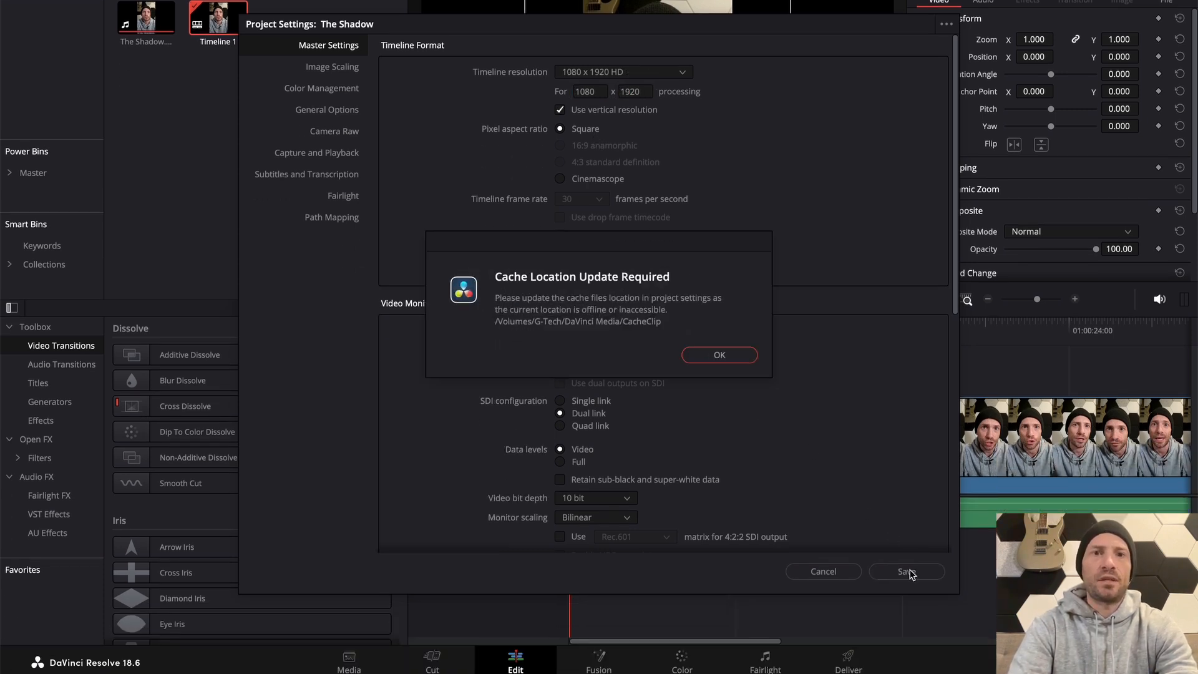
left_click(720, 356)
left_click(718, 356)
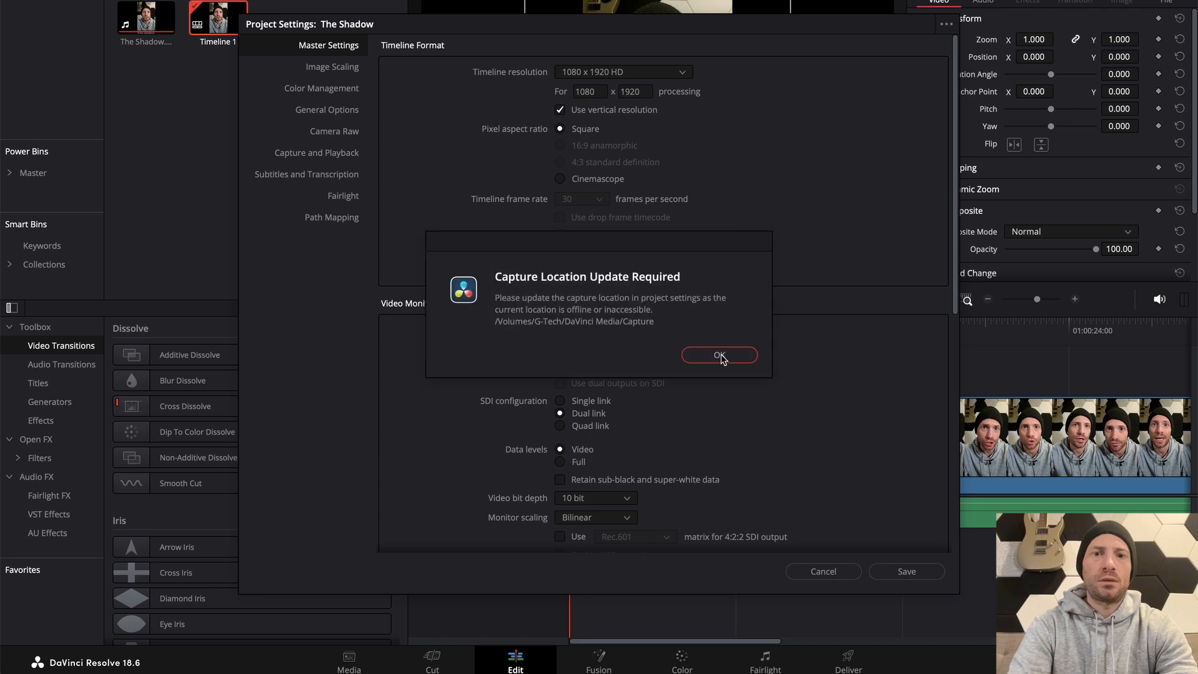
left_click(718, 356)
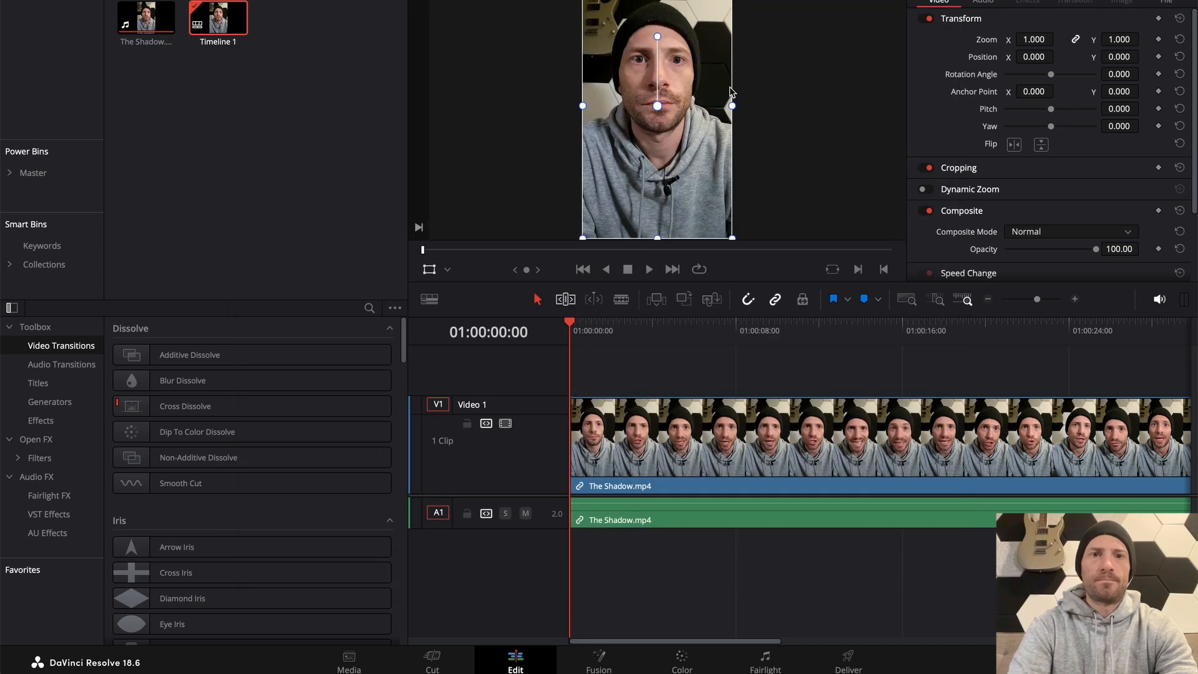
Play the opening seconds of The Shadow.mp4 on the timeline and return the playhead to the start
key("space")
key("space")
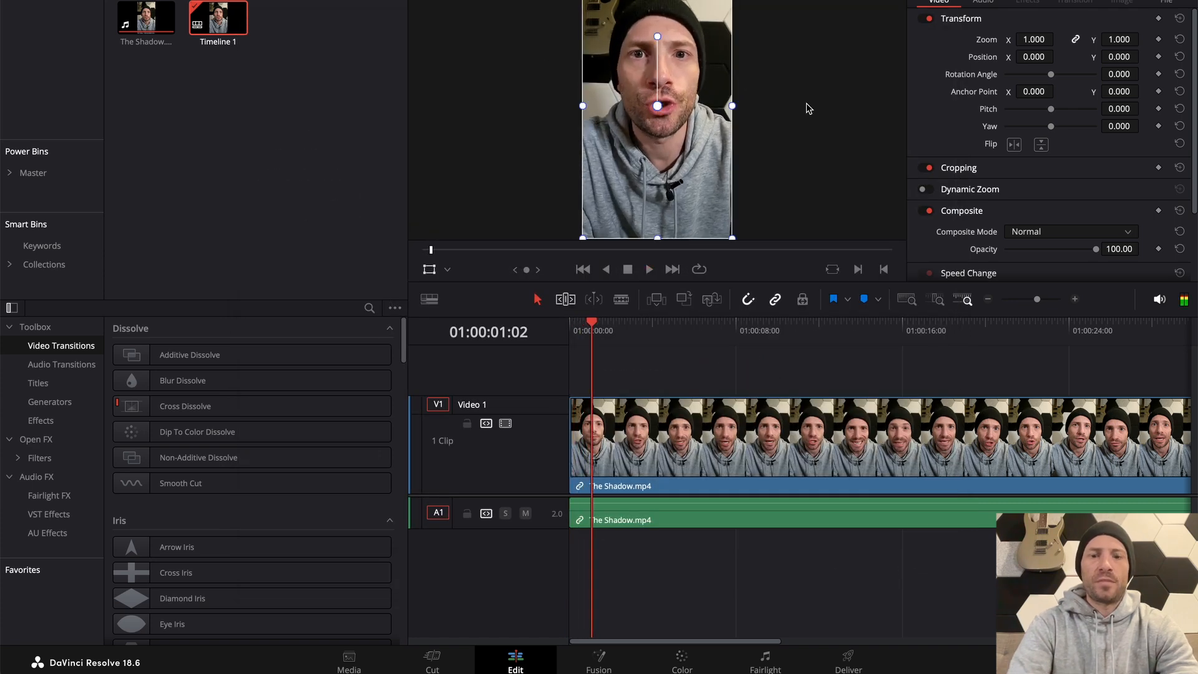
key("Home")
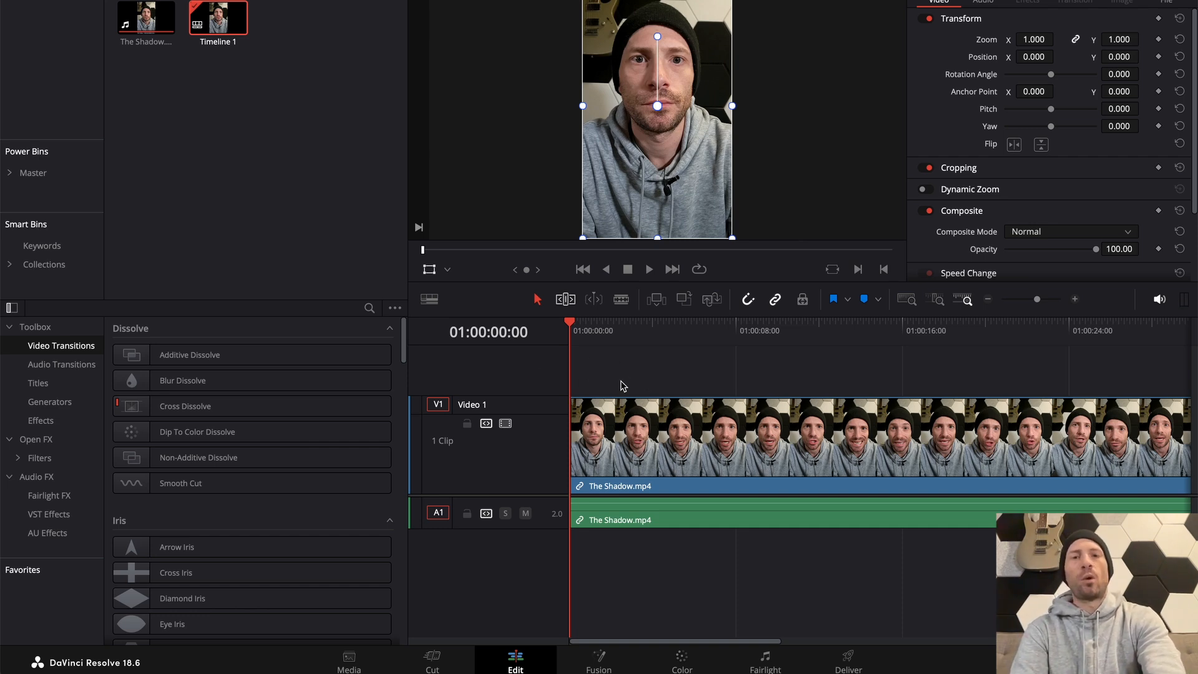
key("space")
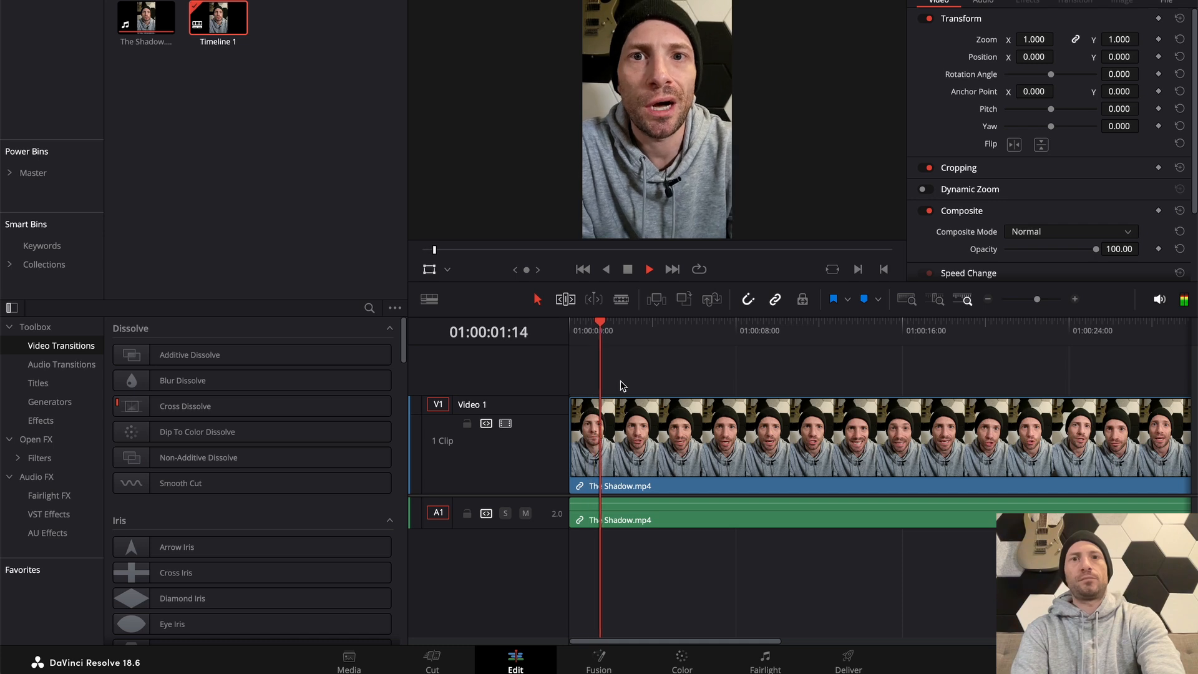
key("space")
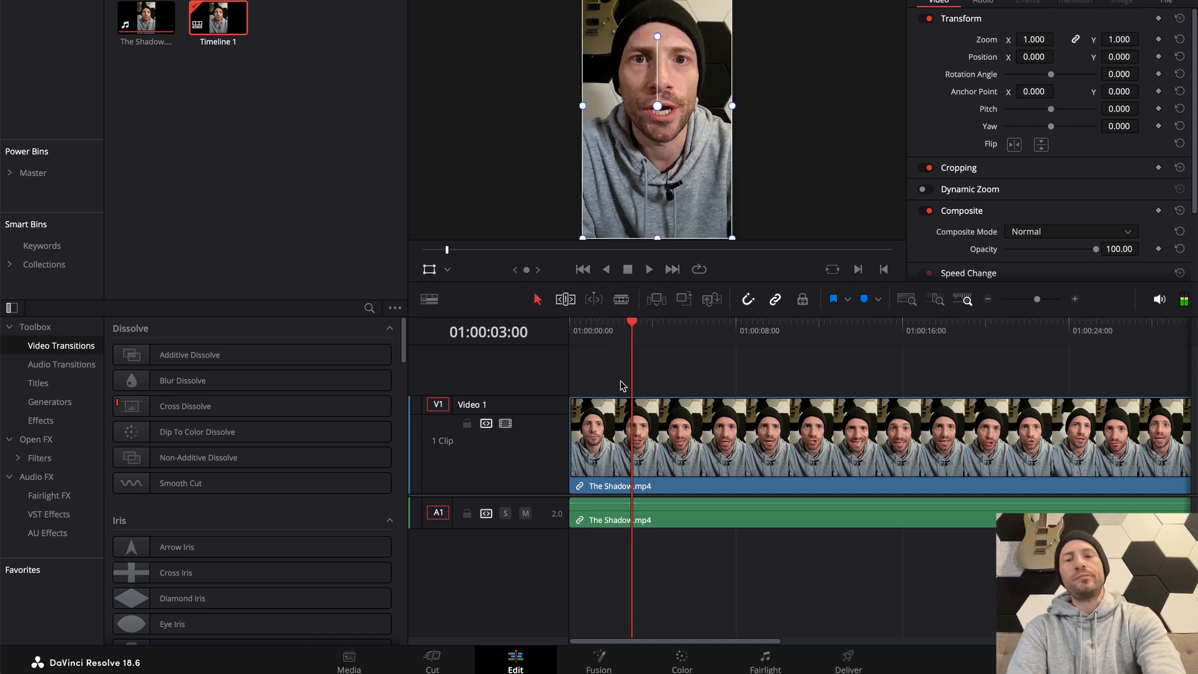
key("Home")
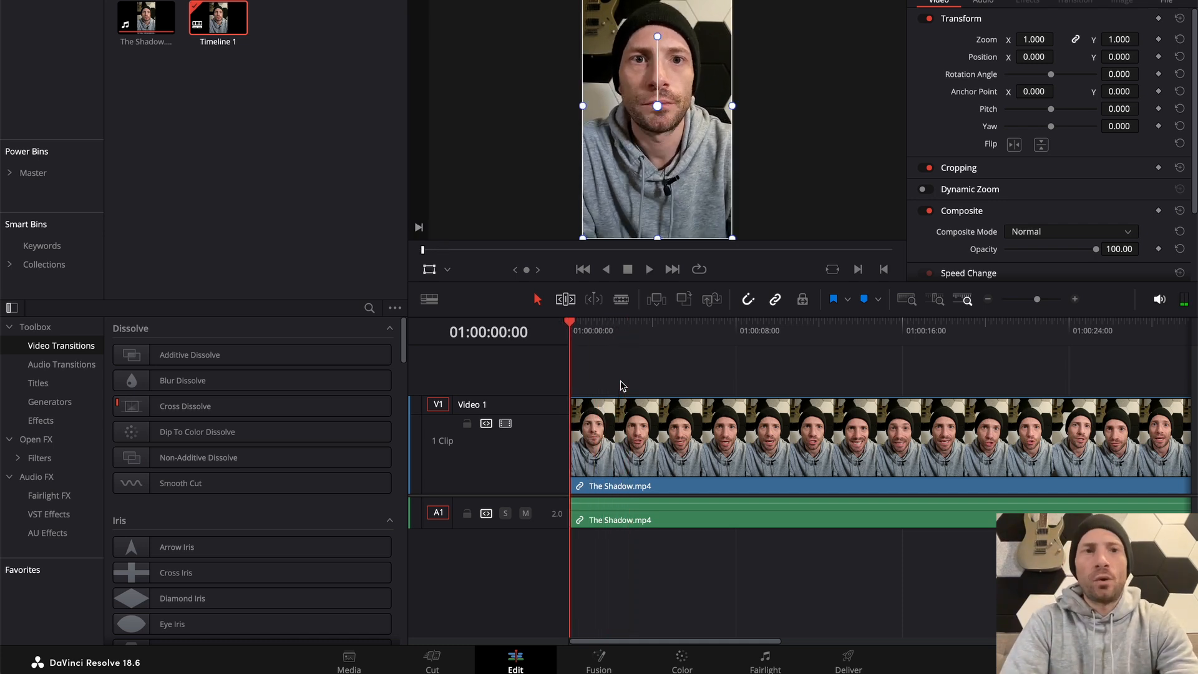
Switch to Chrome and search Google in a new tab for carl jung portrait images
key("super+Tab")
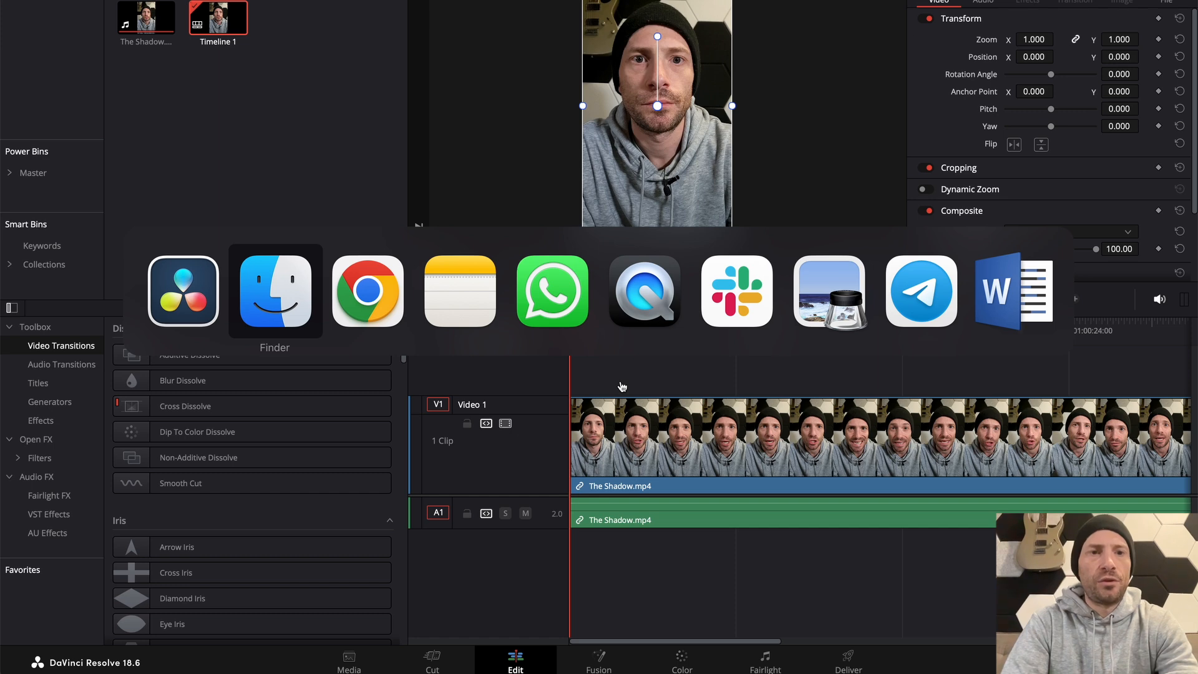
key("super+Tab")
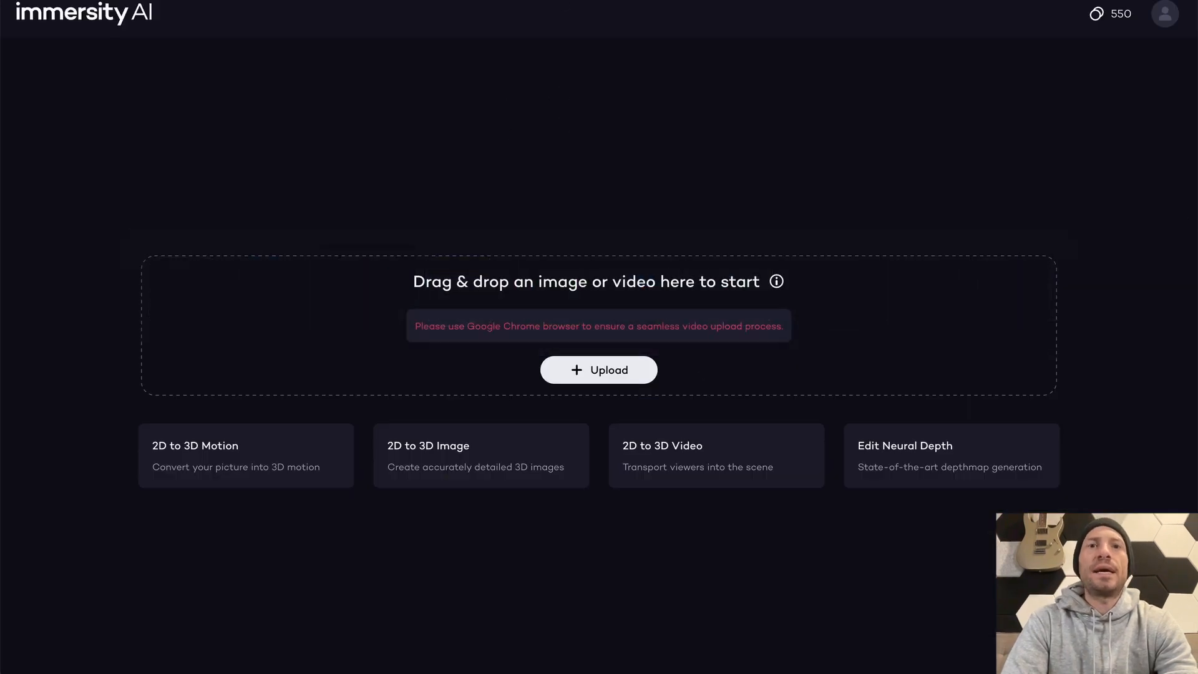
key("super+t")
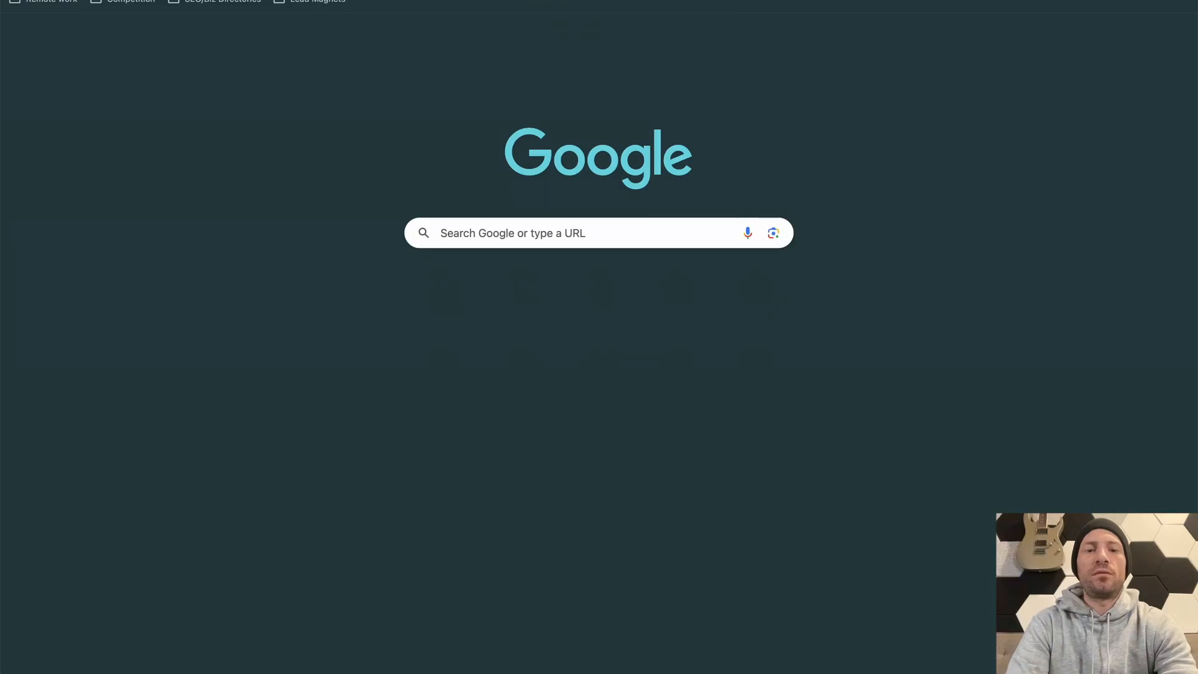
type("carl jung")
key("Return")
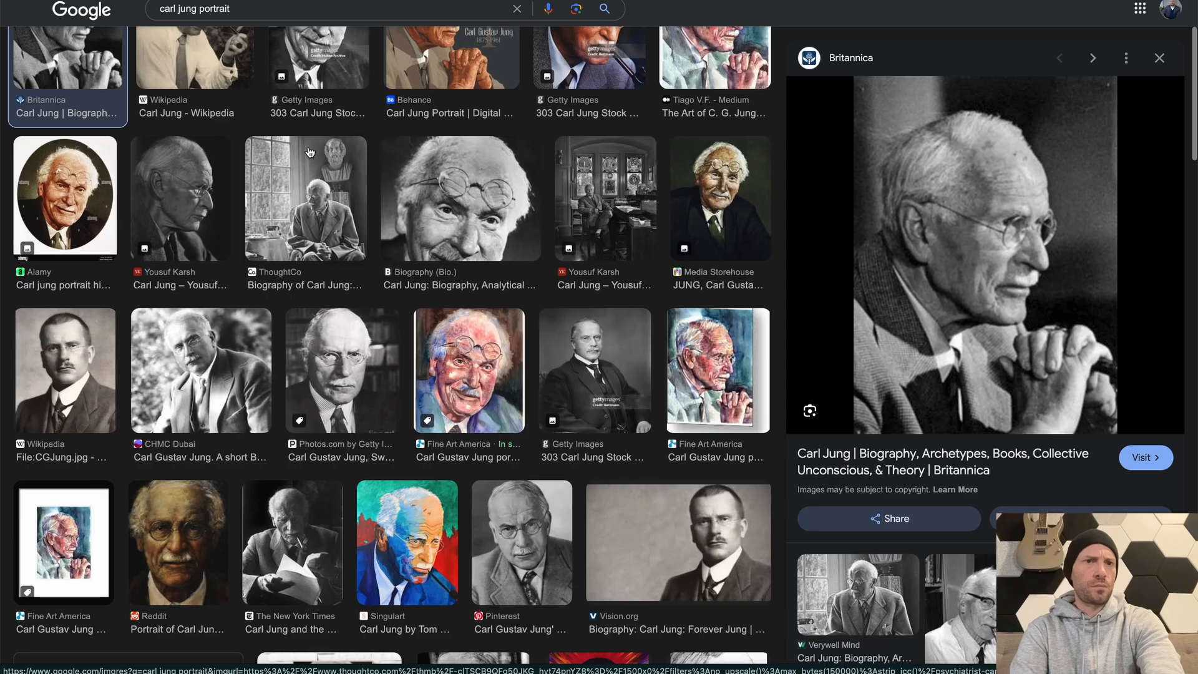
Save the ThoughtCo photo of Carl Jung seated beside a bust as Carl Jung 2.jpeg
left_click(309, 154)
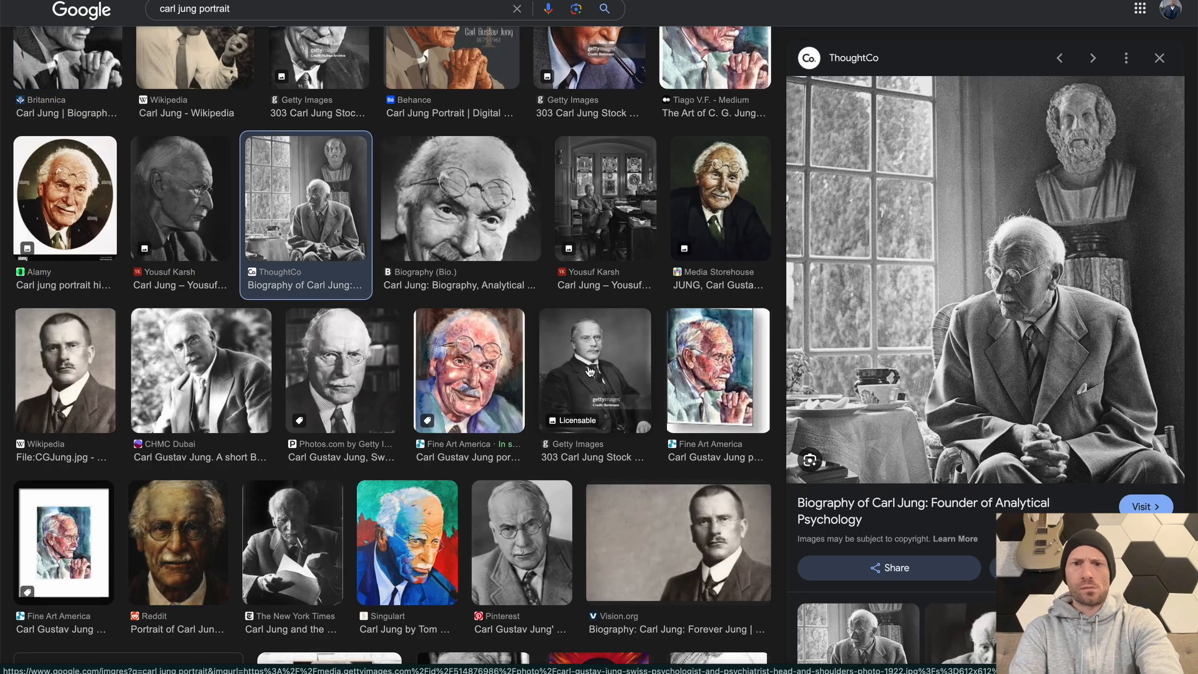
right_click(992, 298)
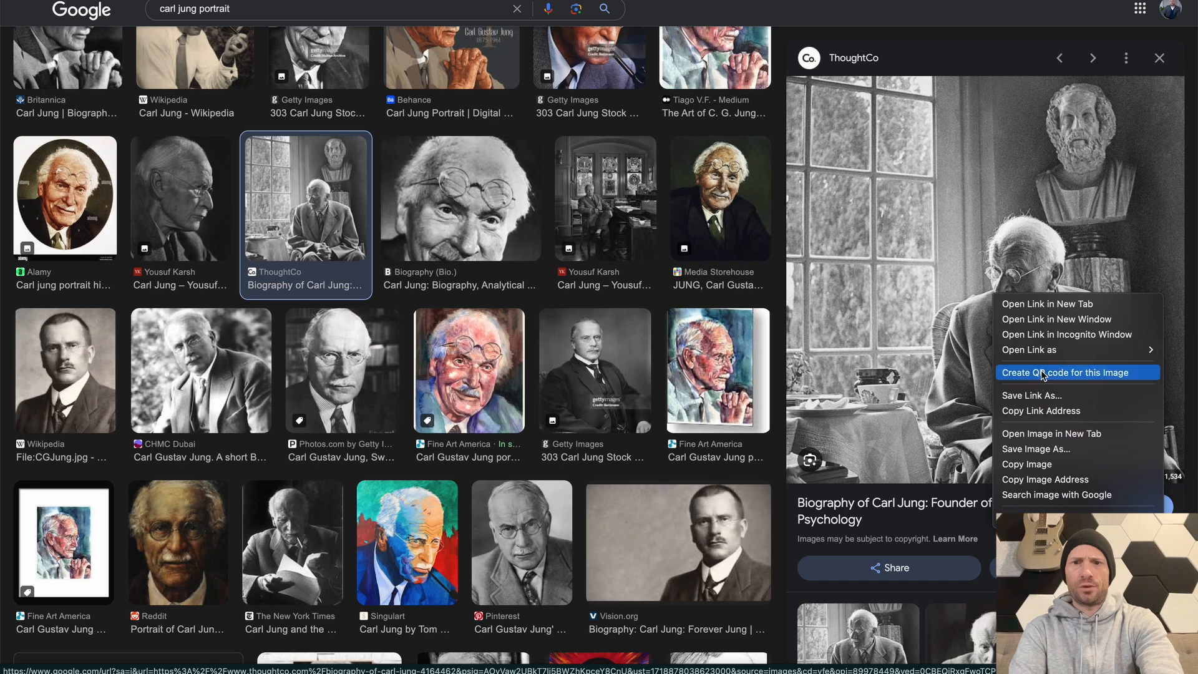
left_click(1047, 449)
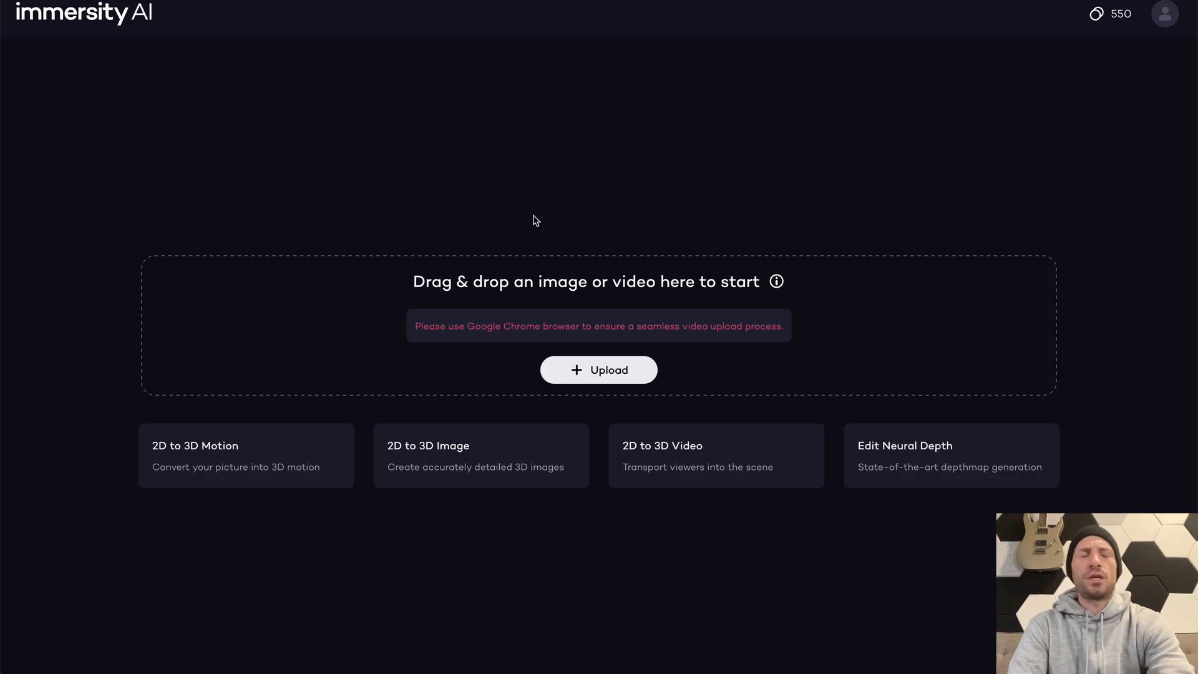
Switch to Finder, preview Carl Jung 2.jpeg in the Images/Videos for Social Edits folder and upload it to Immersity AI
key("super+Tab")
key("super+Tab")
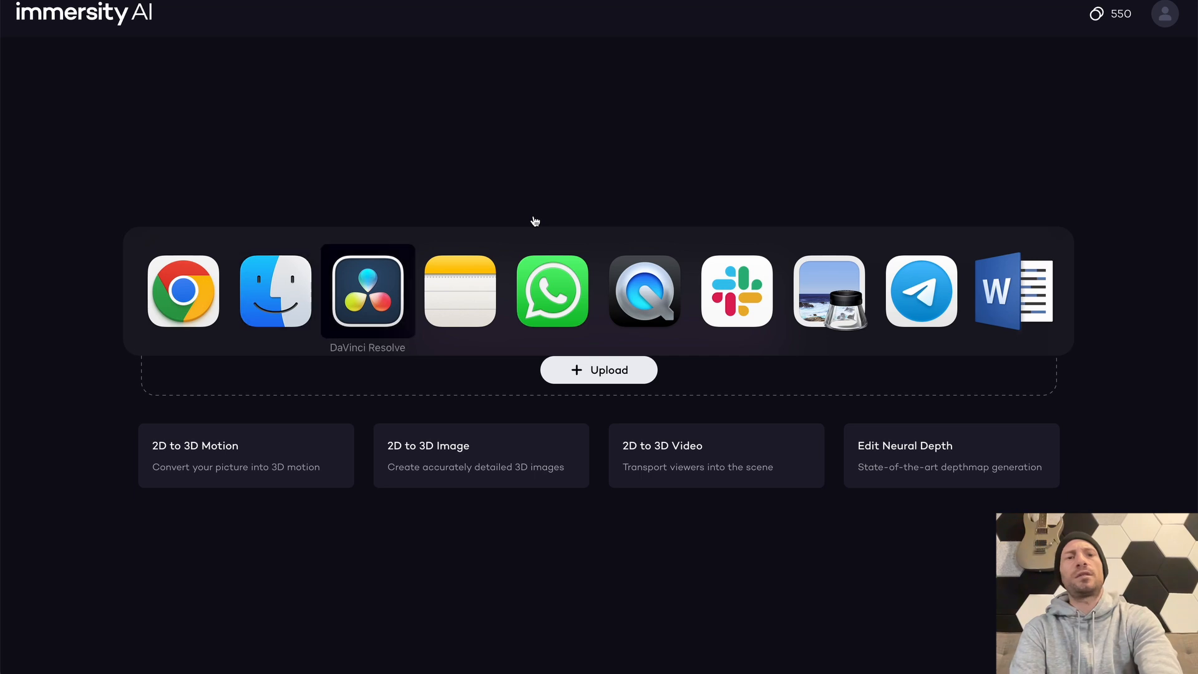
key("super+shift+Tab")
key("Up")
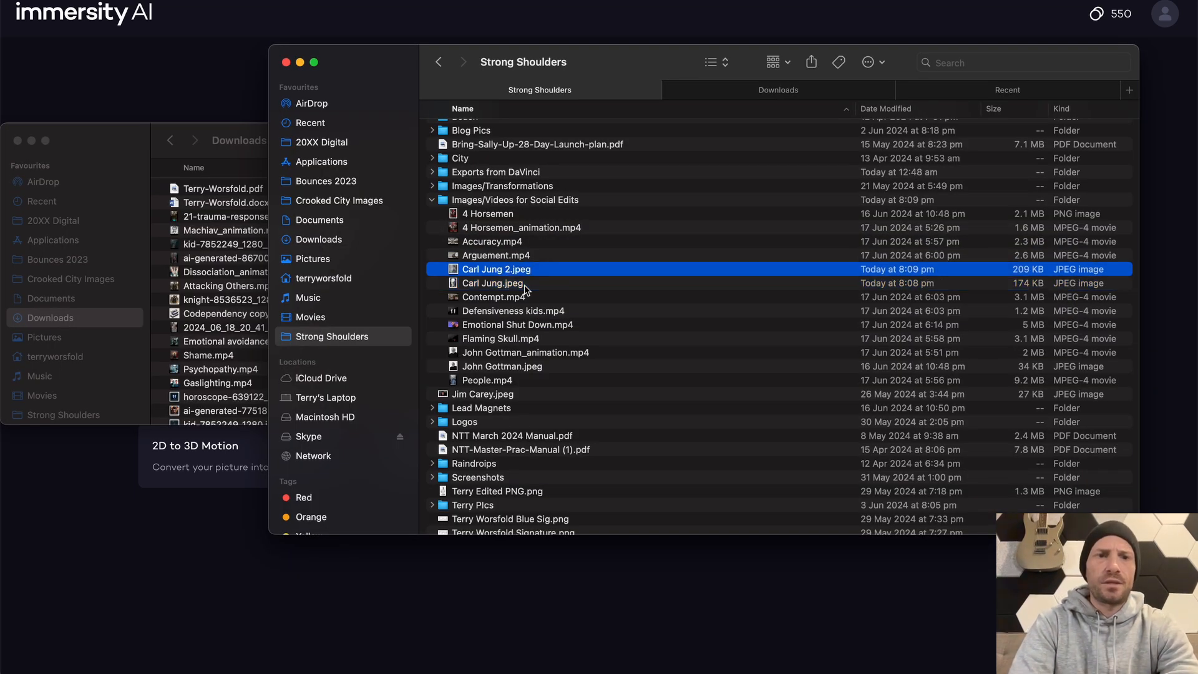
key("space")
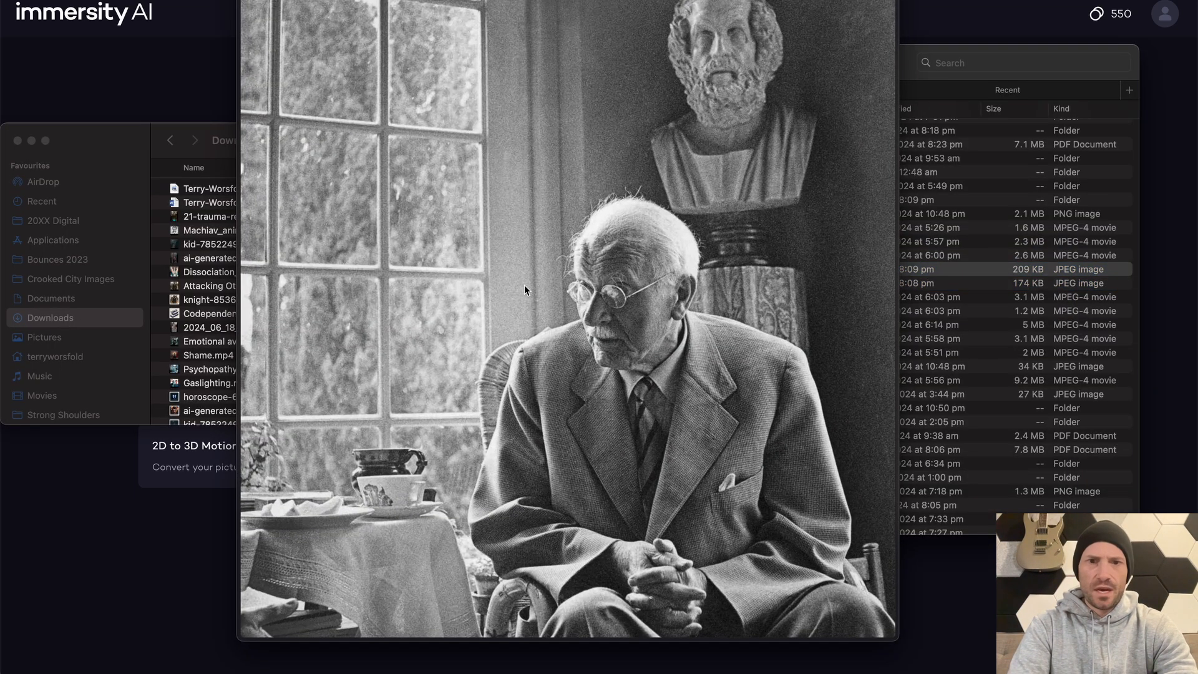
key("space")
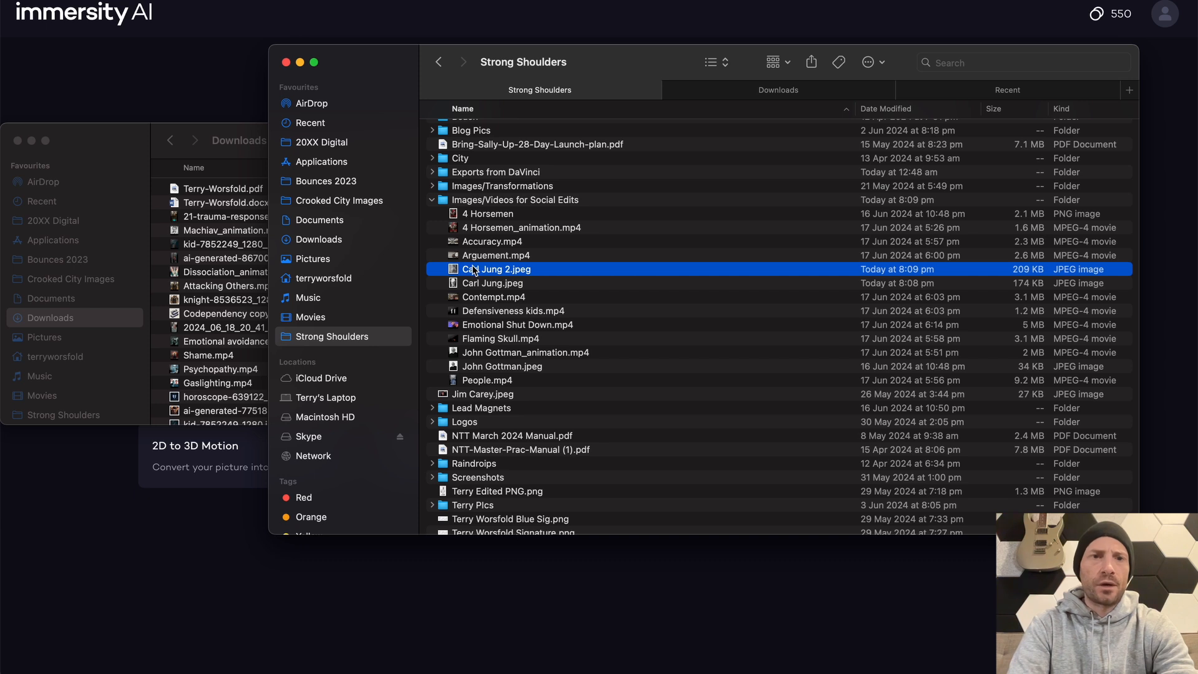
left_click_drag(474, 270, 493, 302)
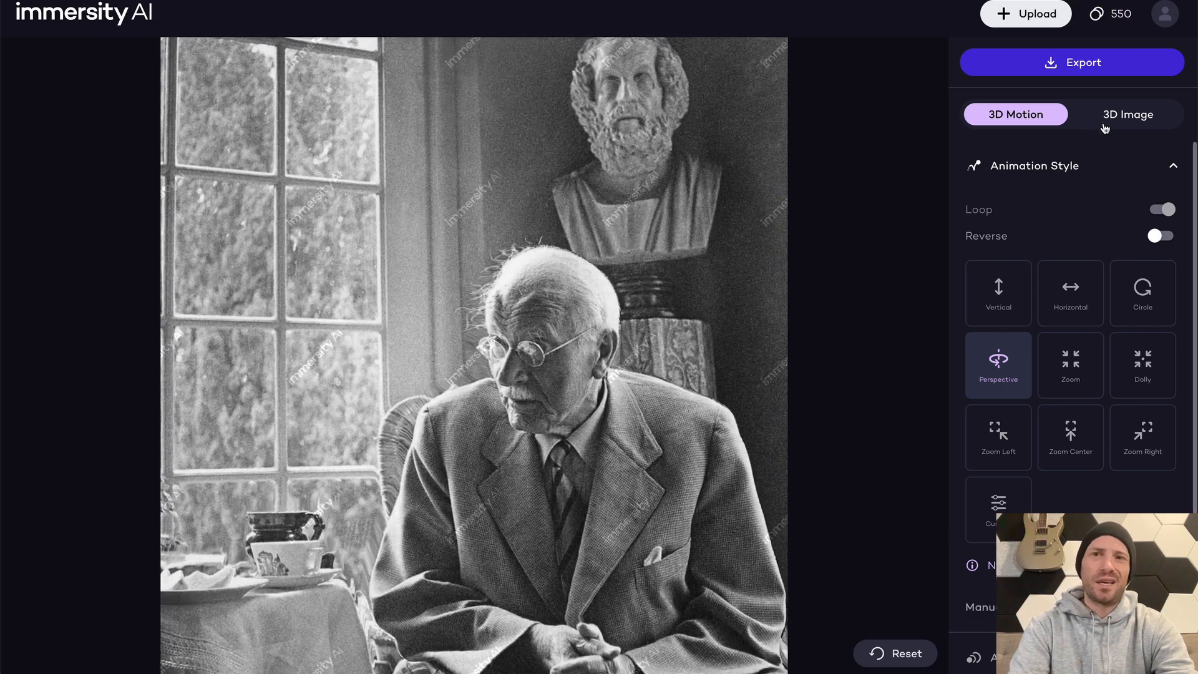
Check the Immersity AI credit prices and close the purchase dialog without buying
left_click(1121, 15)
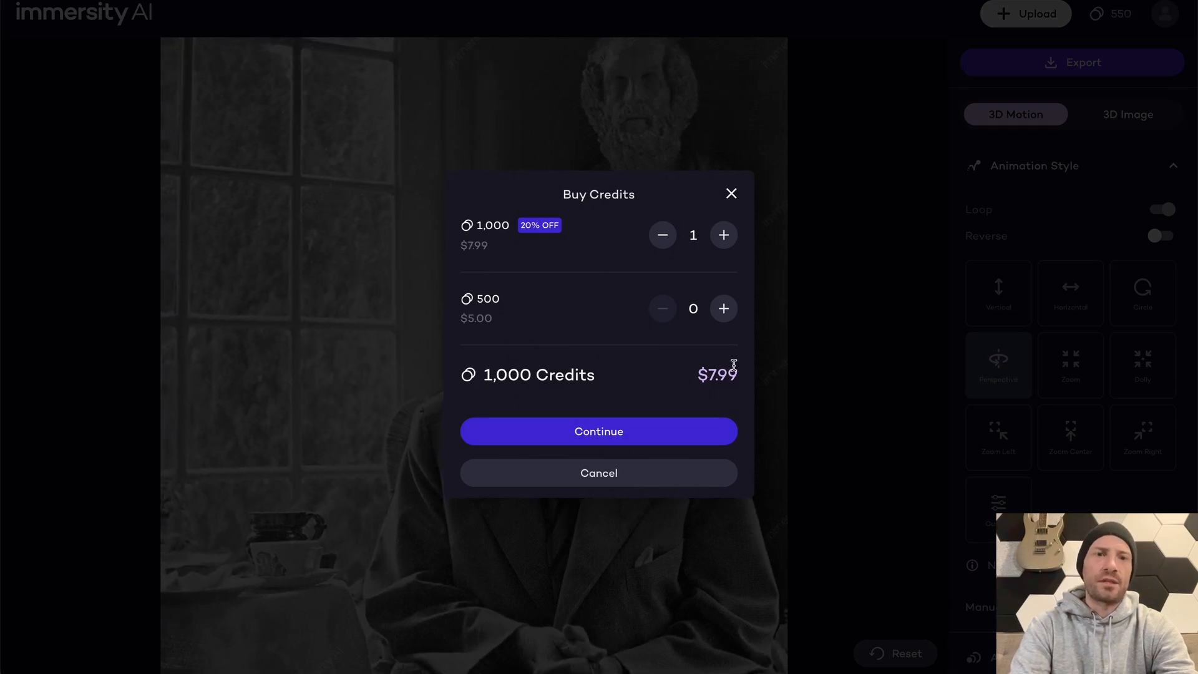
left_click(738, 196)
Set the Amount of Motion for the Carl Jung animation to 78%, keeping the Perspective style
scroll(1039, 317, "down", 2)
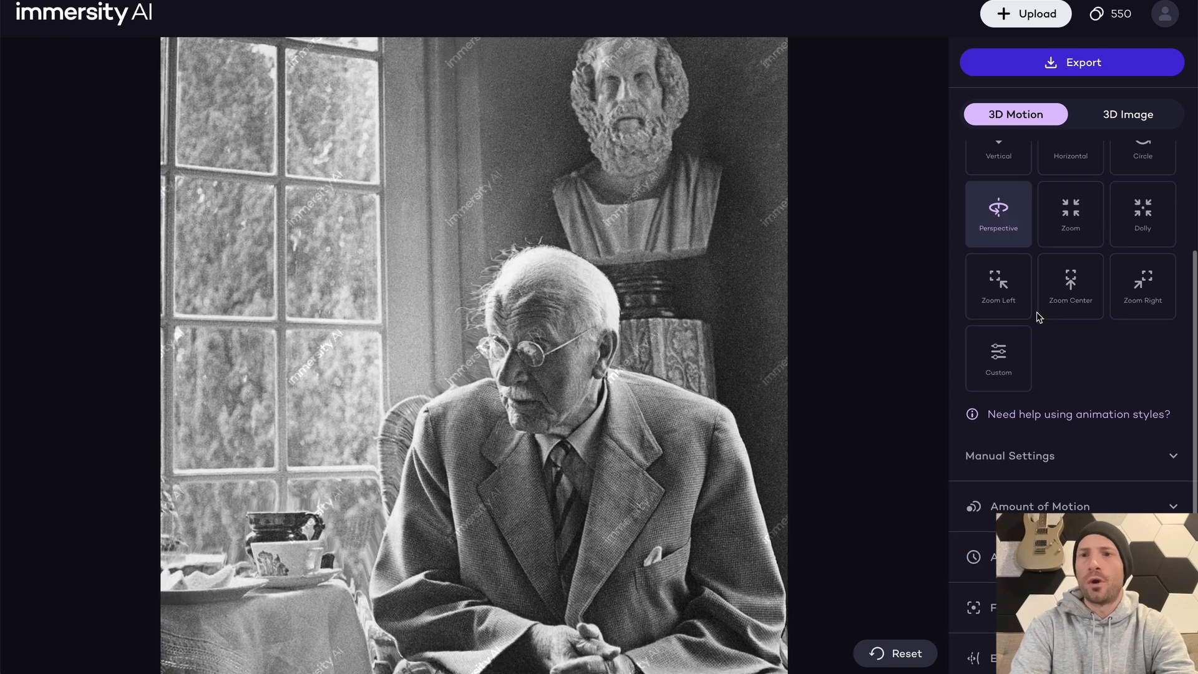
scroll(976, 306, "down", 1)
scroll(976, 306, "up", 3)
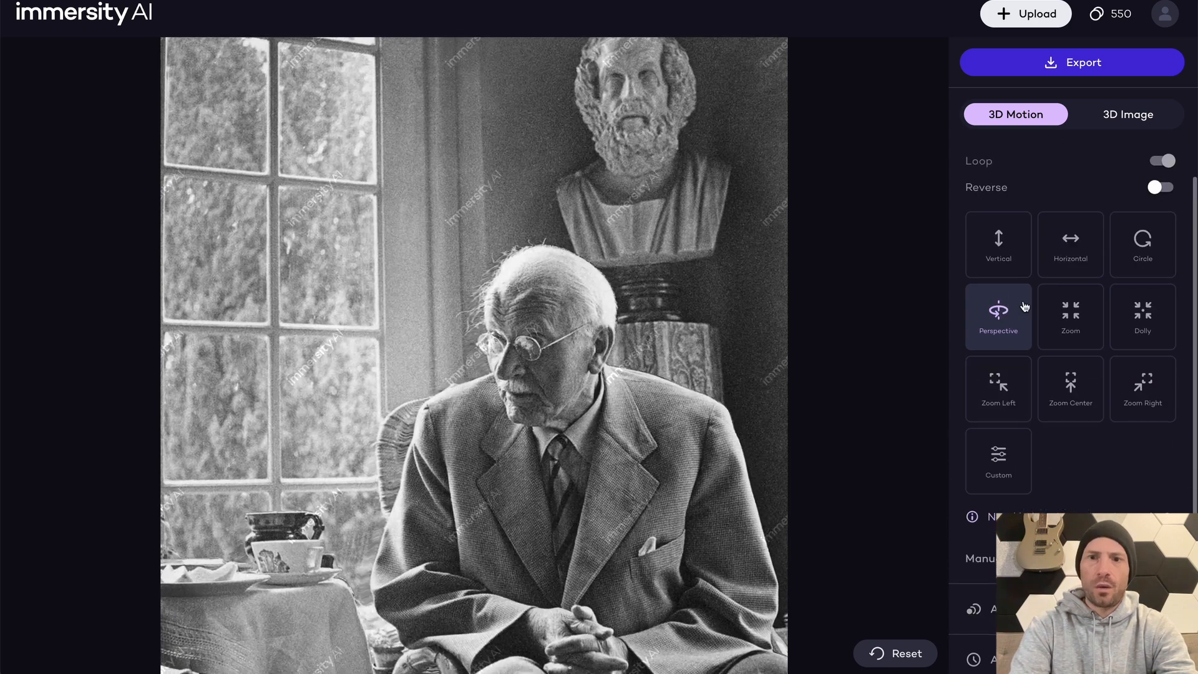
scroll(1017, 346, "down", 3)
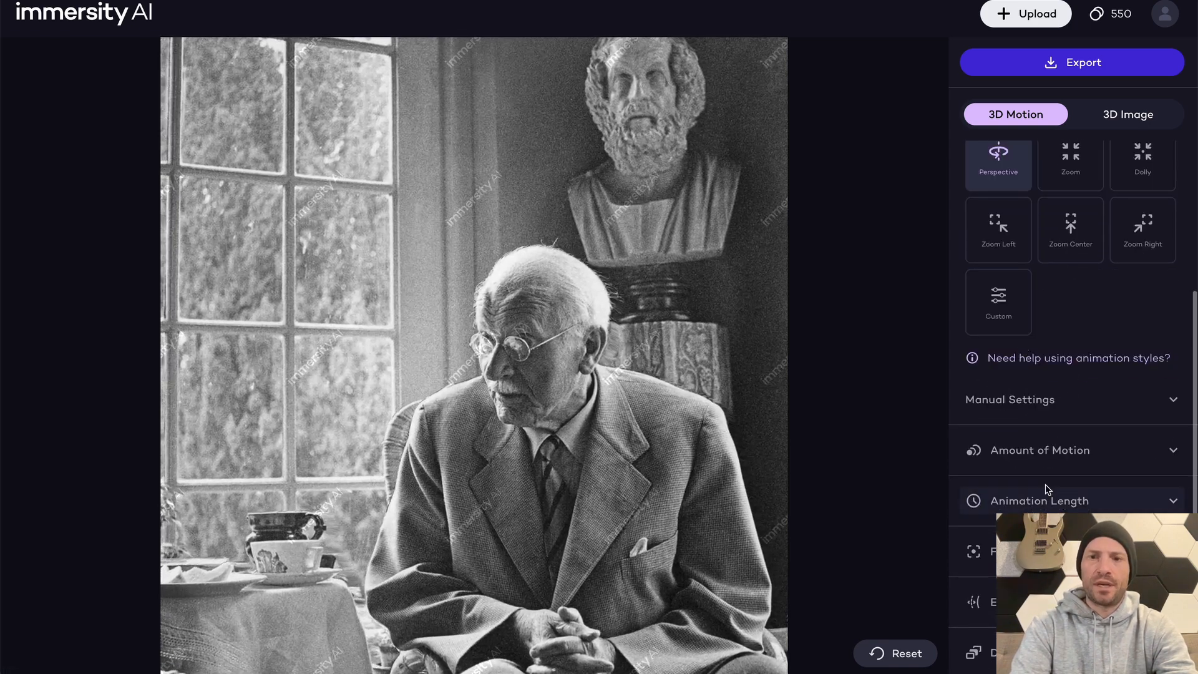
left_click(1043, 463)
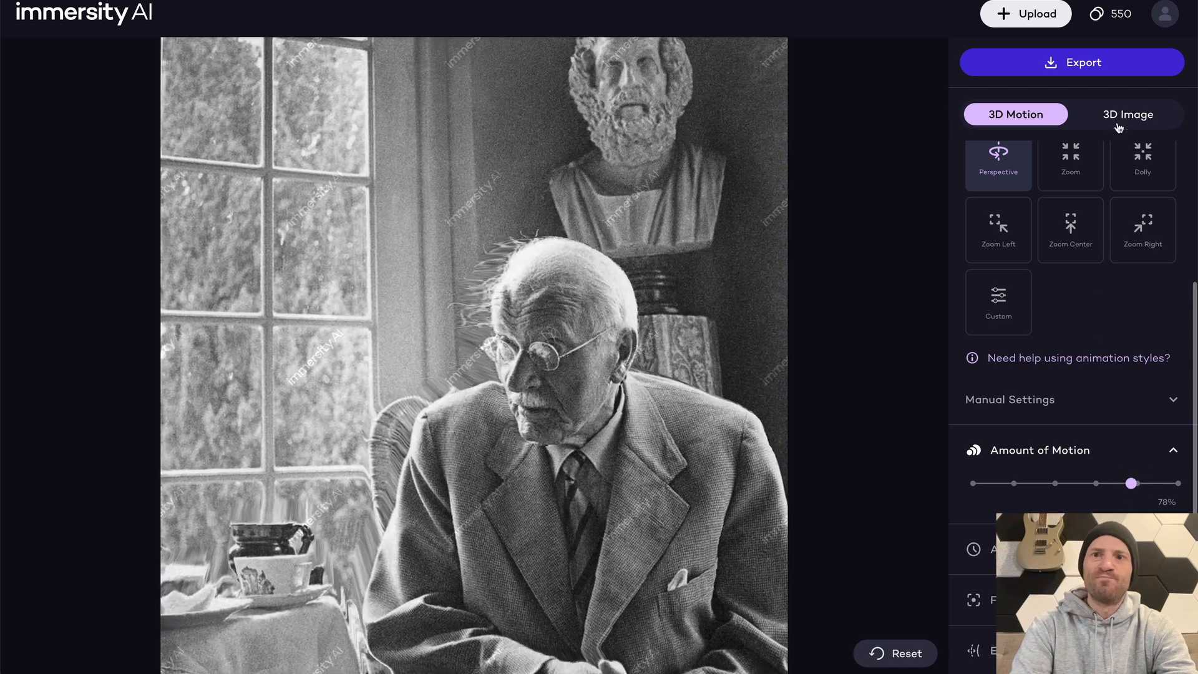
Export the Carl Jung animation as MP4 3D Motion in Plus (720x736) size at 30 FPS with no repeats
left_click(1093, 69)
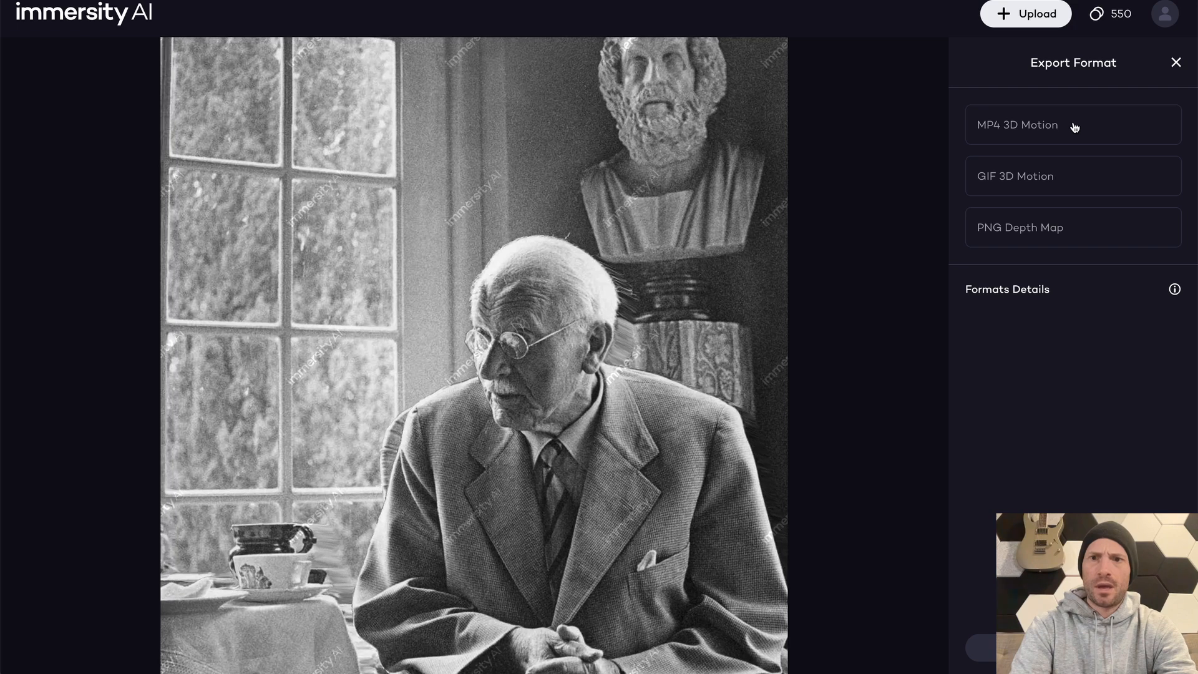
left_click(1073, 127)
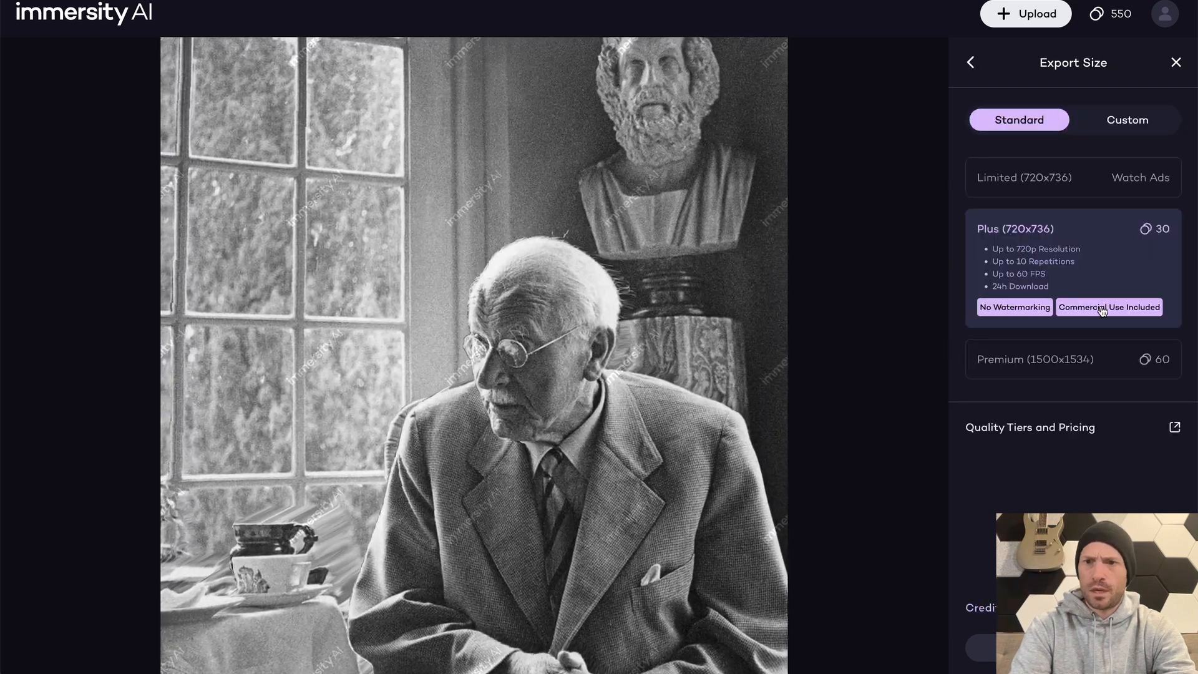
left_click(1079, 648)
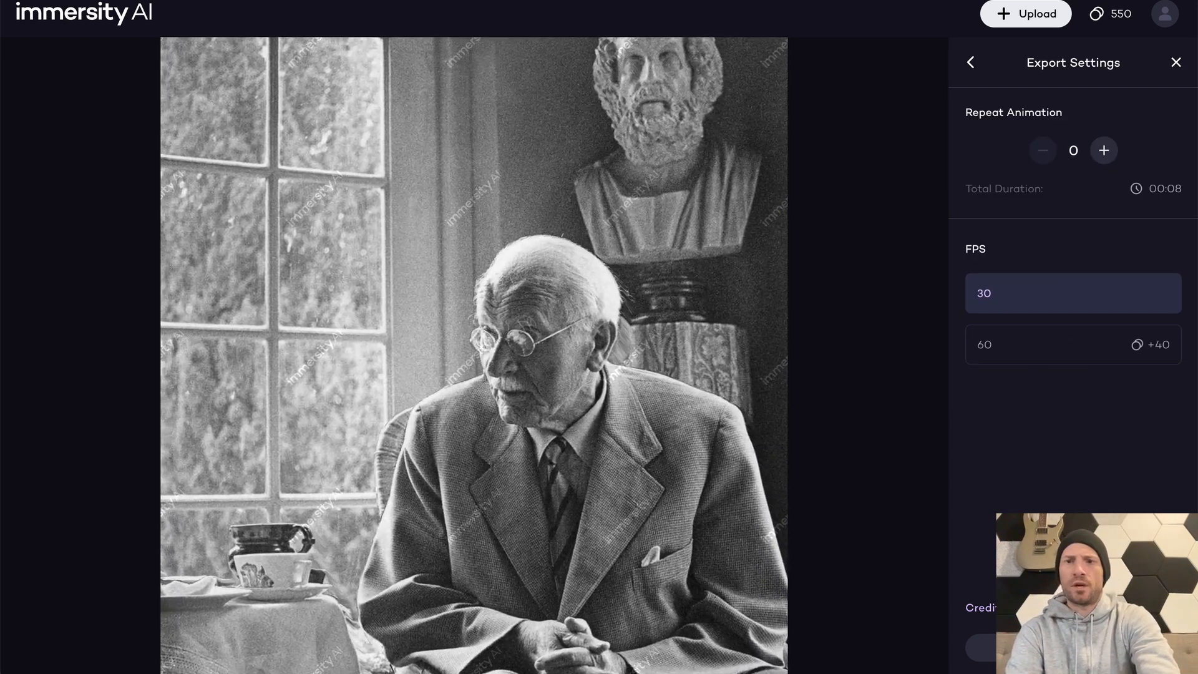
left_click(1078, 648)
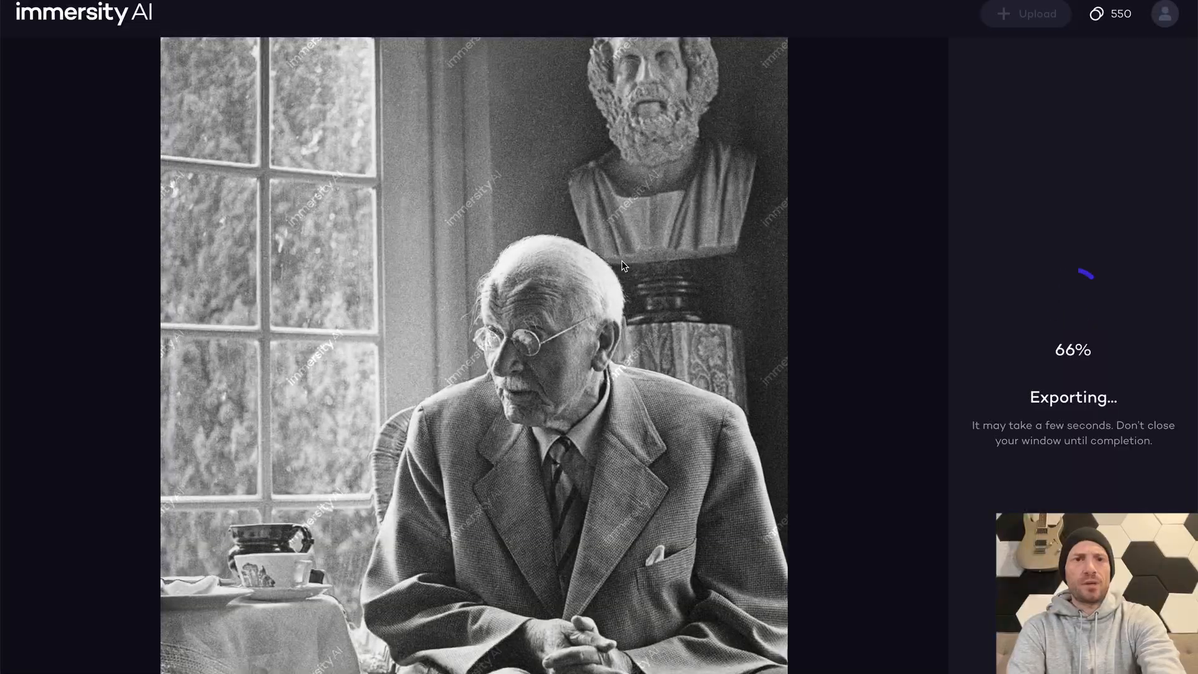
Switch to Notes and review the script passage introducing Carl Jung and the idea of the Shadow
key("super+Tab")
key("super+Tab")
key("super+Tab")
left_click(815, 351)
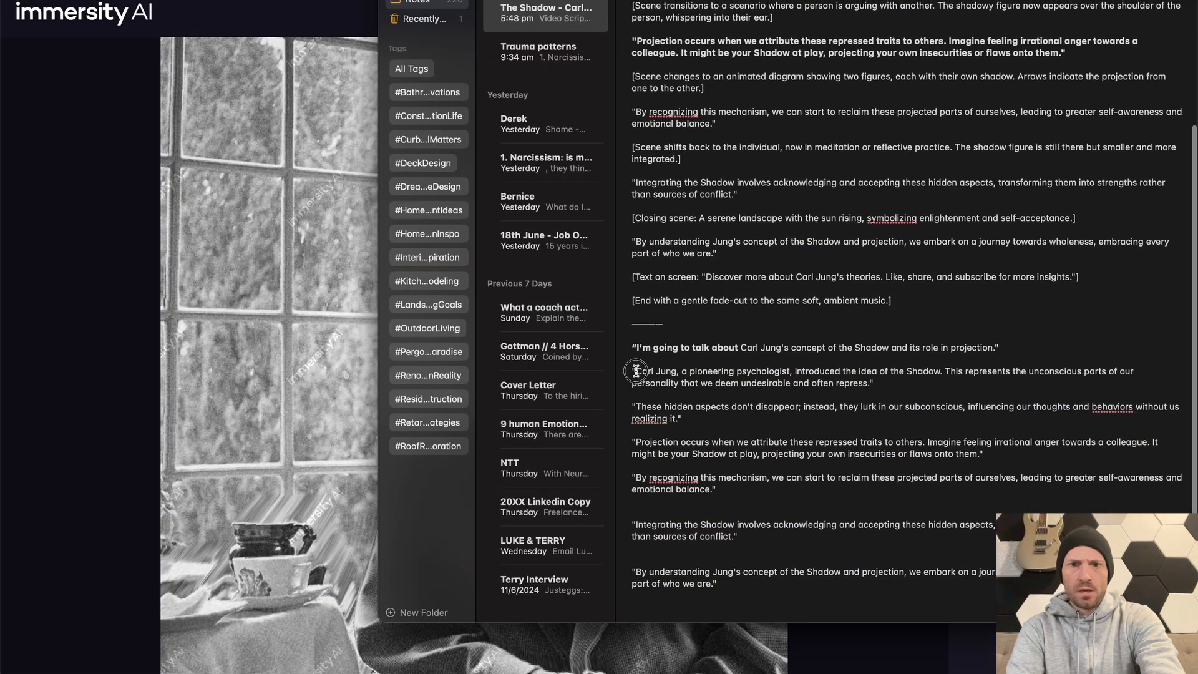
left_click_drag(636, 371, 899, 380)
double_click(927, 371)
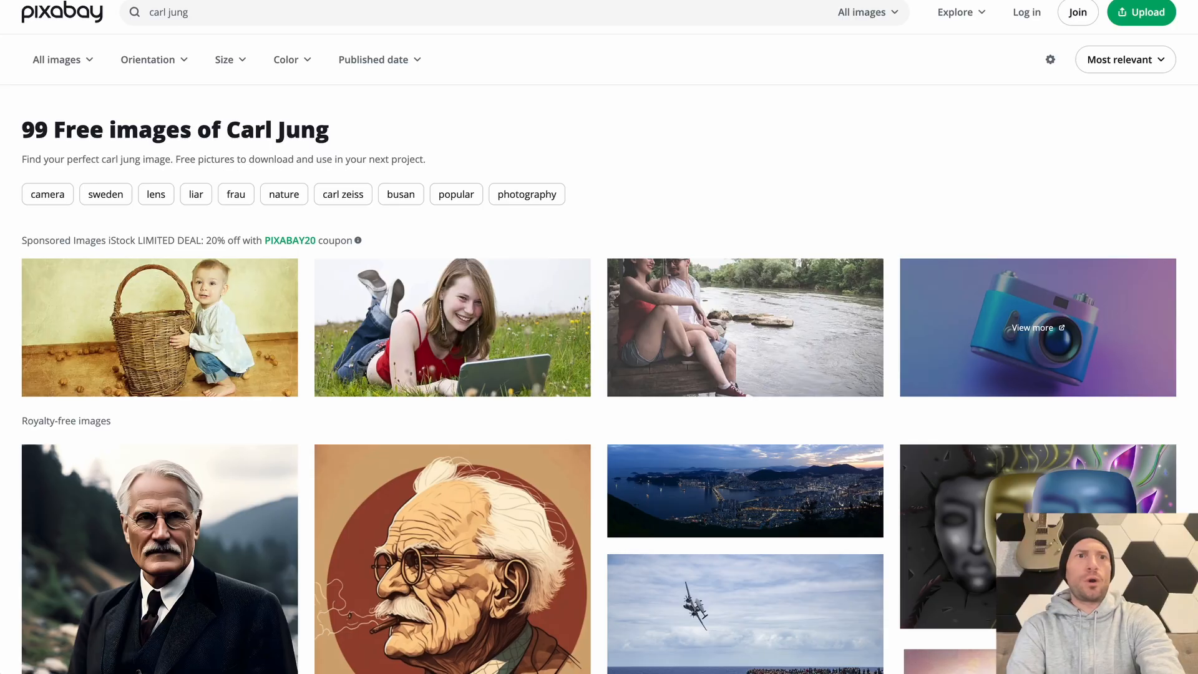
Switch to Pixabay, search the images for "the shadow" and browse the results for a fitting picture
triple_click(208, 17)
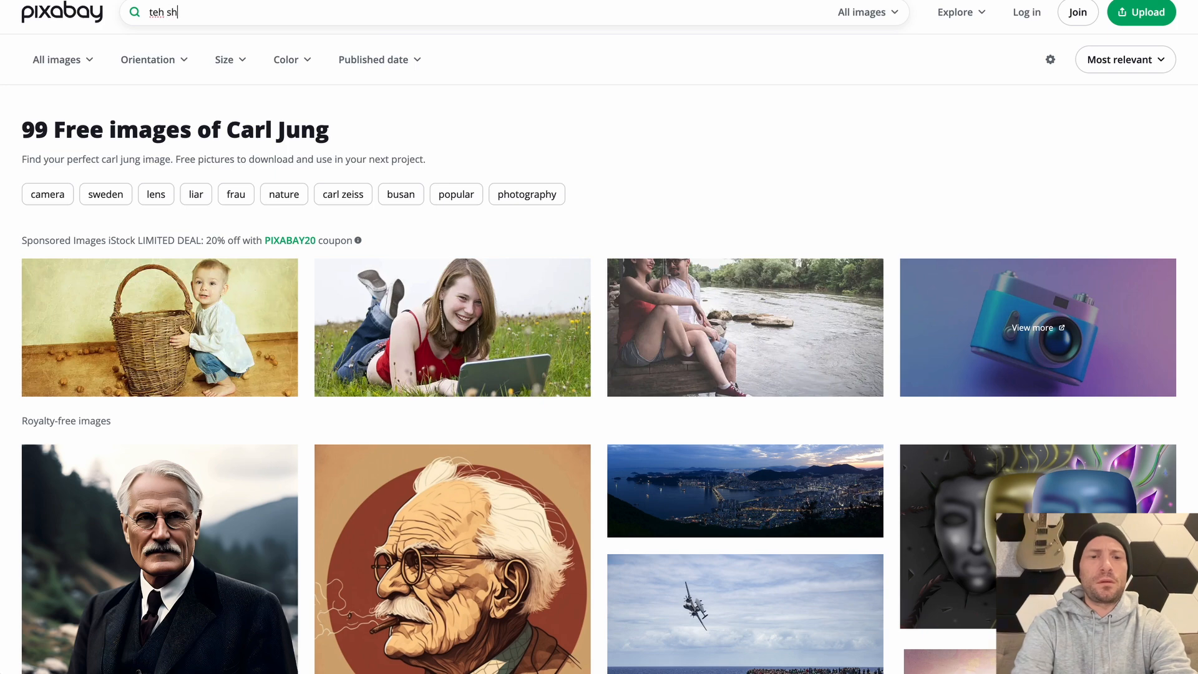
left_click(138, 17)
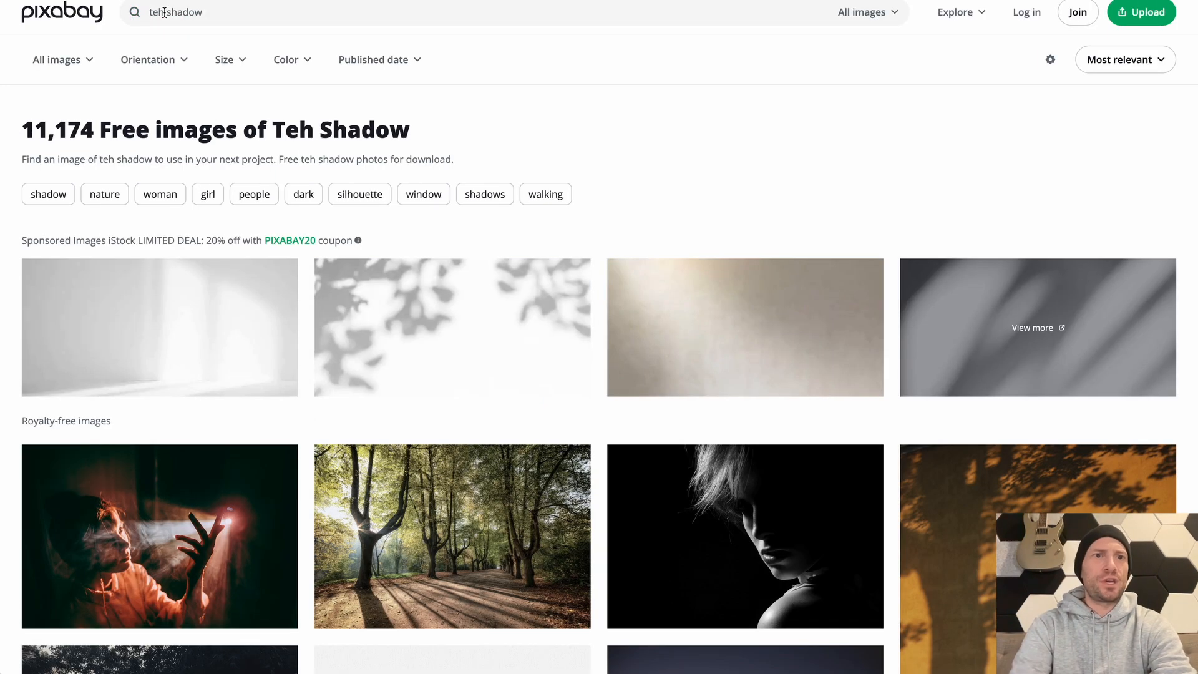
left_click(164, 12)
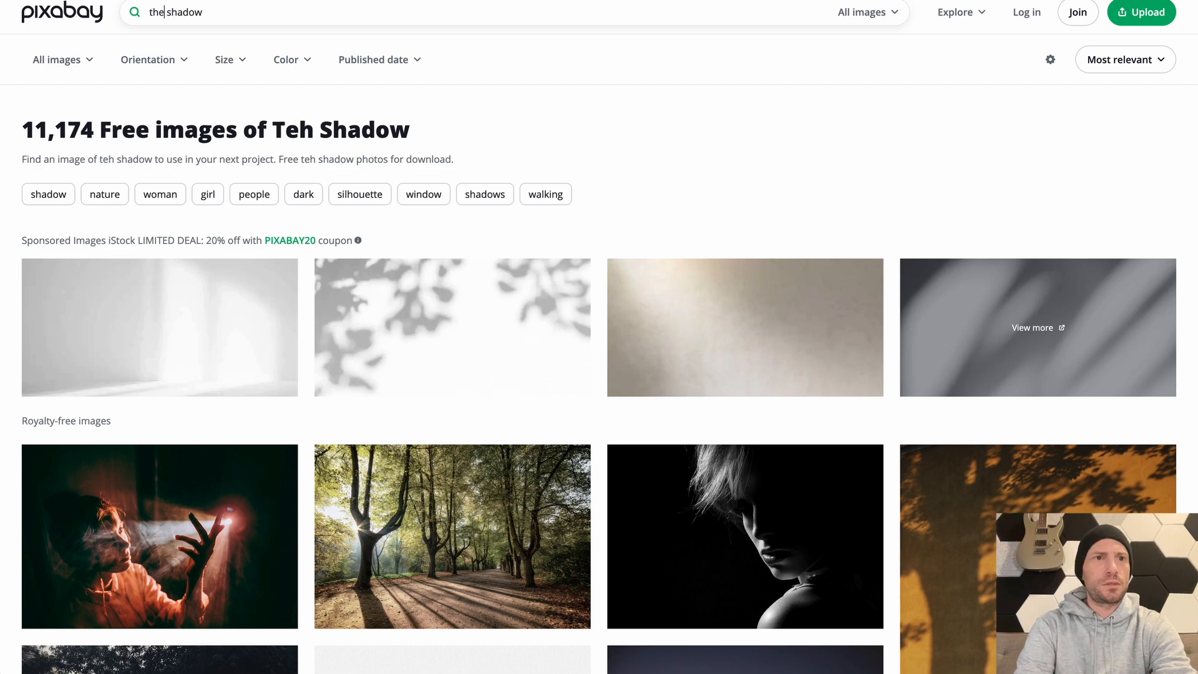
key("Return")
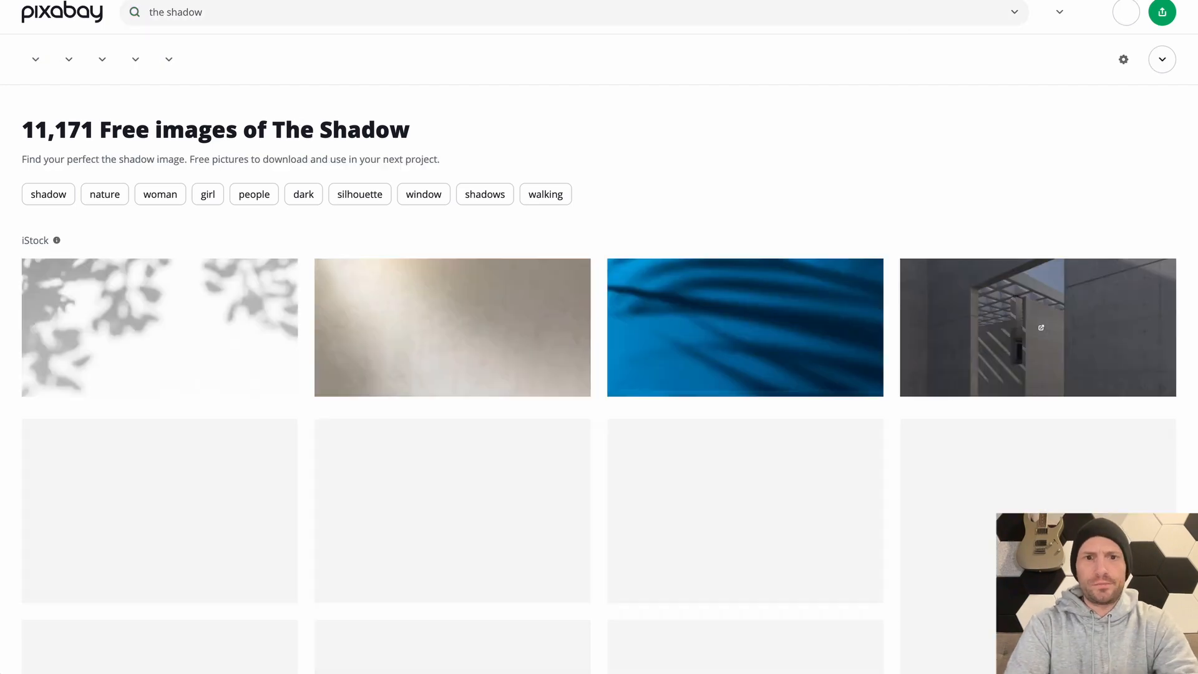
scroll(434, 407, "down", 12)
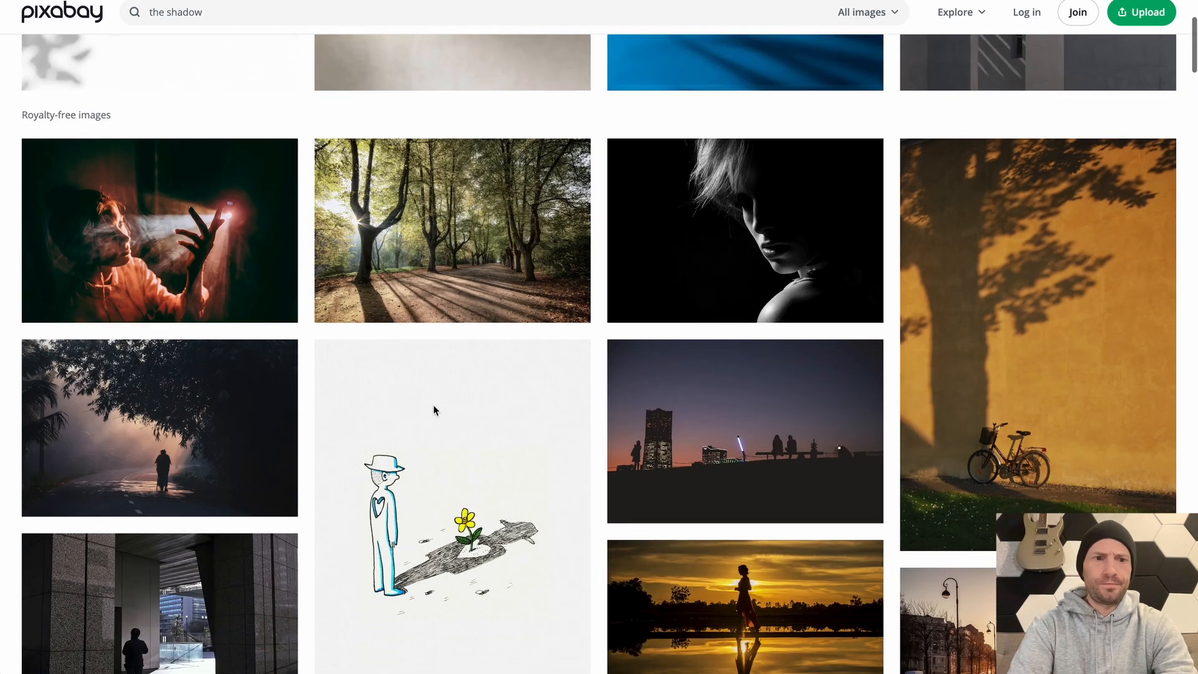
scroll(507, 386, "down", 11)
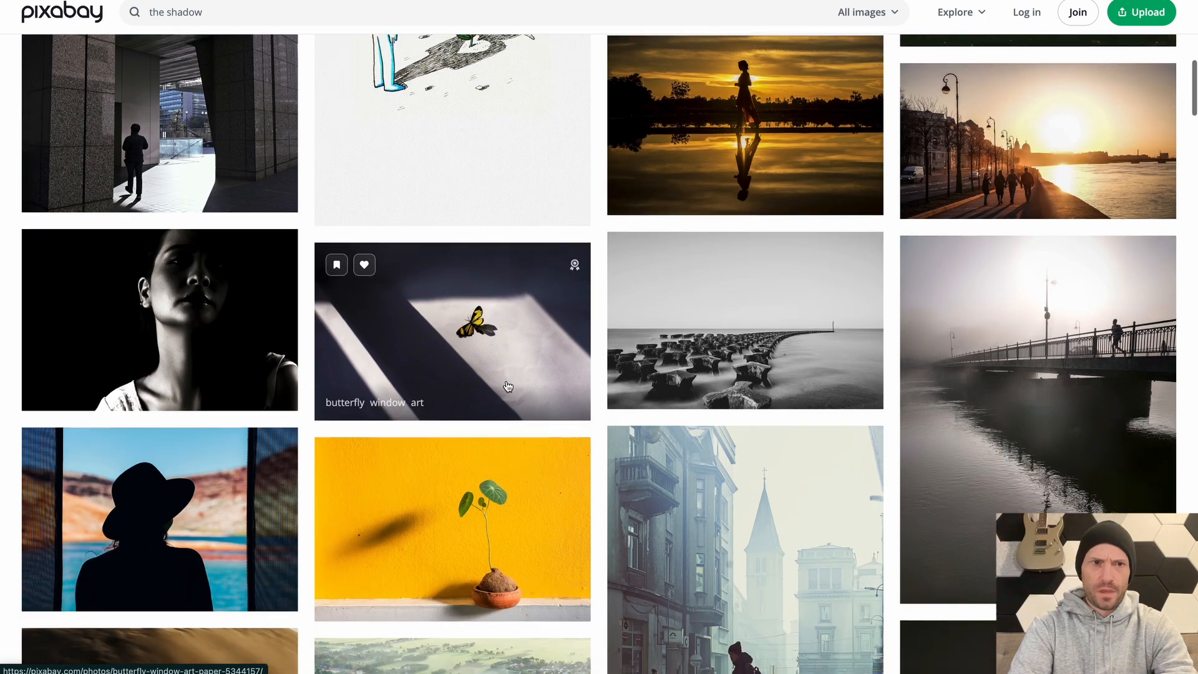
scroll(508, 387, "up", 20)
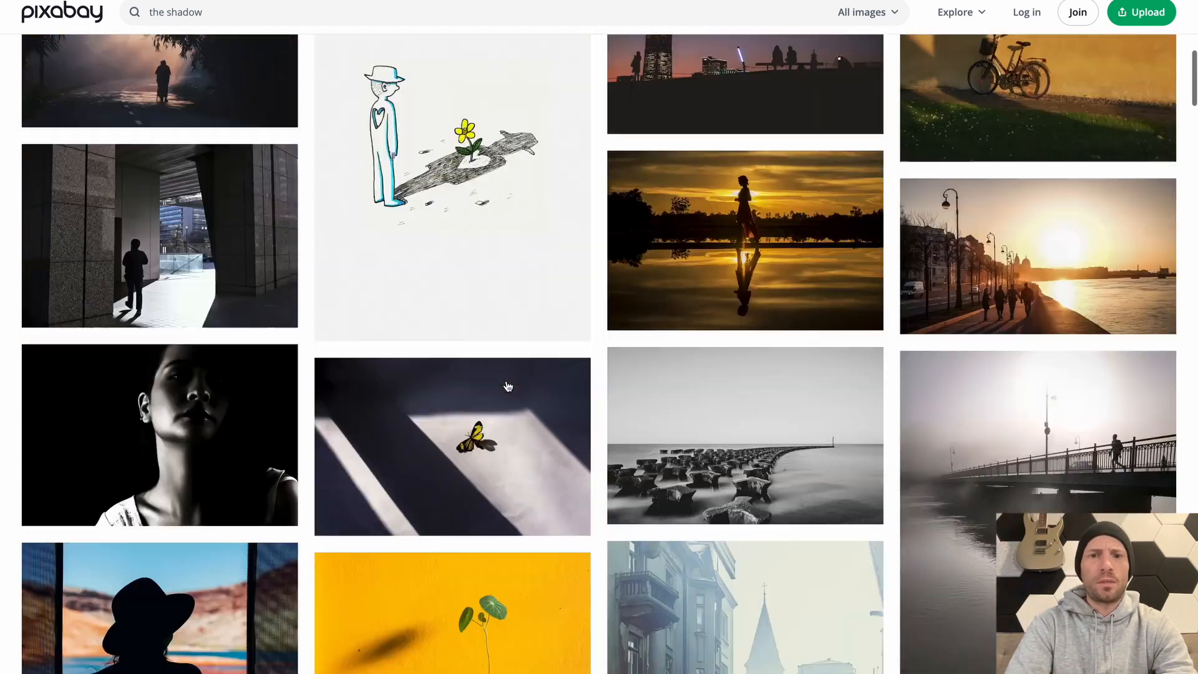
Search the images for "evil shadow" and browse the results for a darker visual
double_click(155, 20)
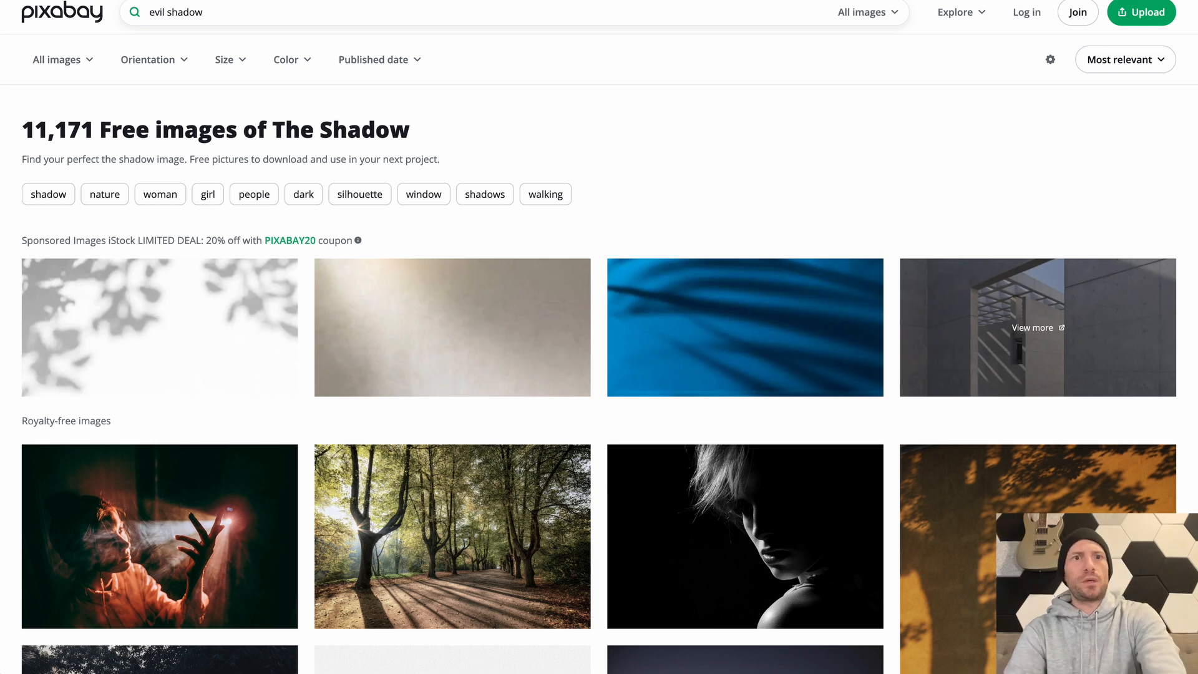
key("Return")
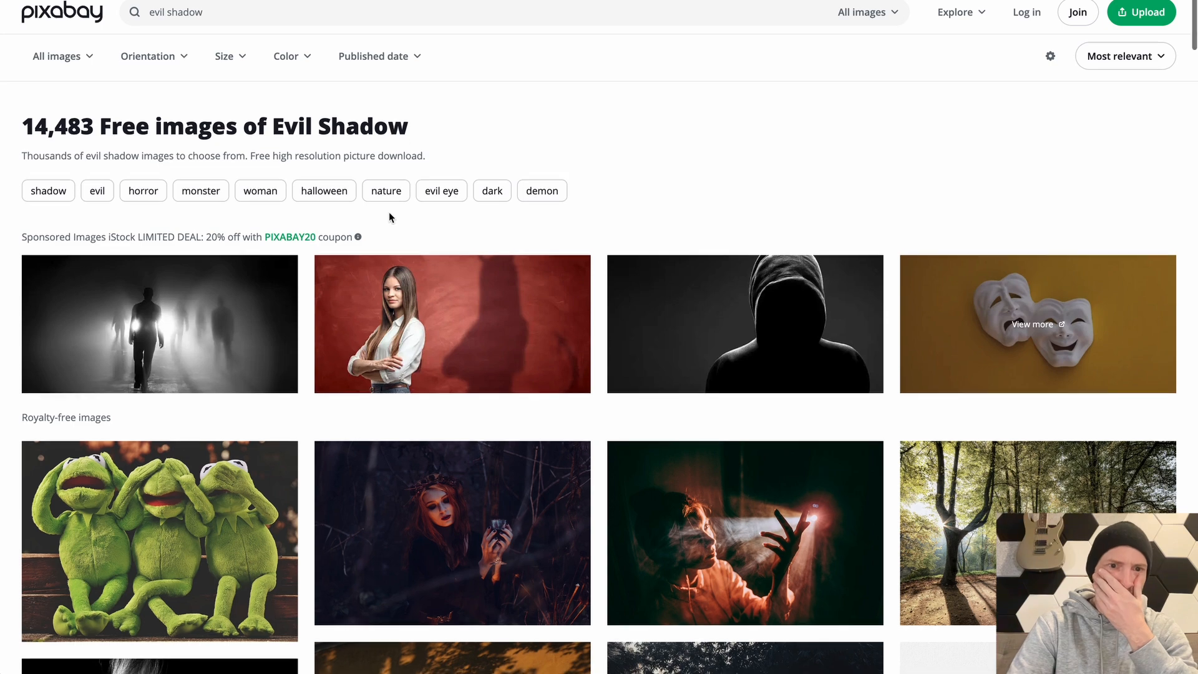
scroll(98, 280, "down", 1)
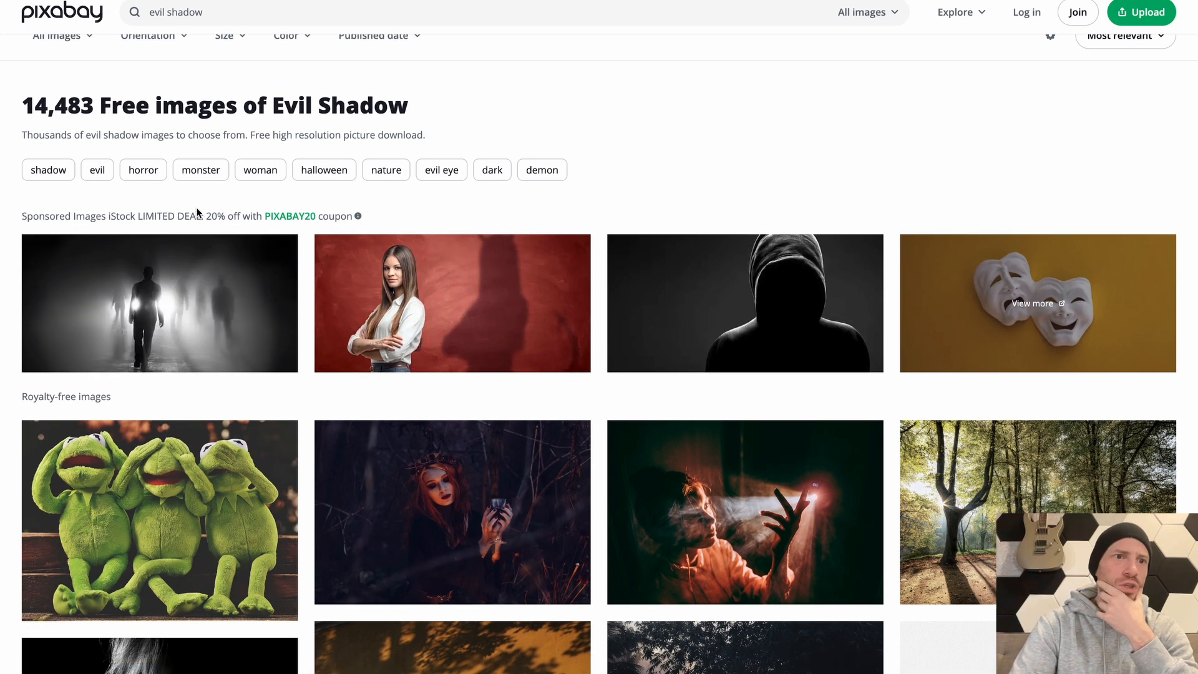
scroll(703, 282, "down", 4)
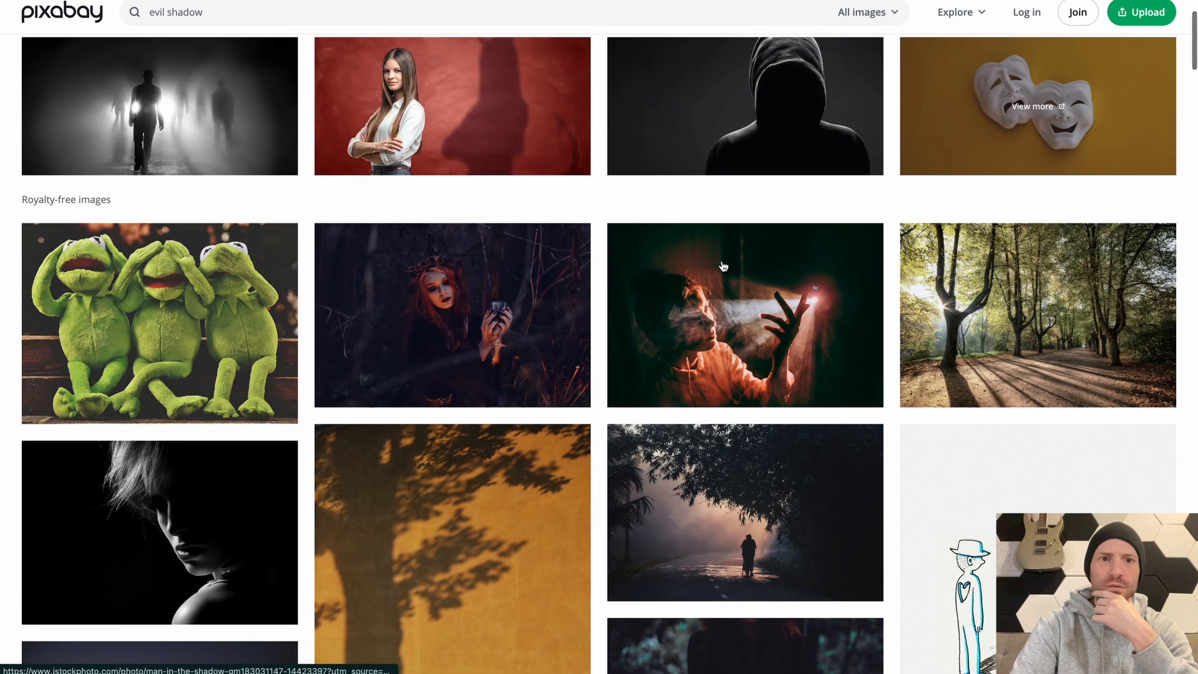
scroll(369, 335, "down", 4)
scroll(601, 415, "up", 8)
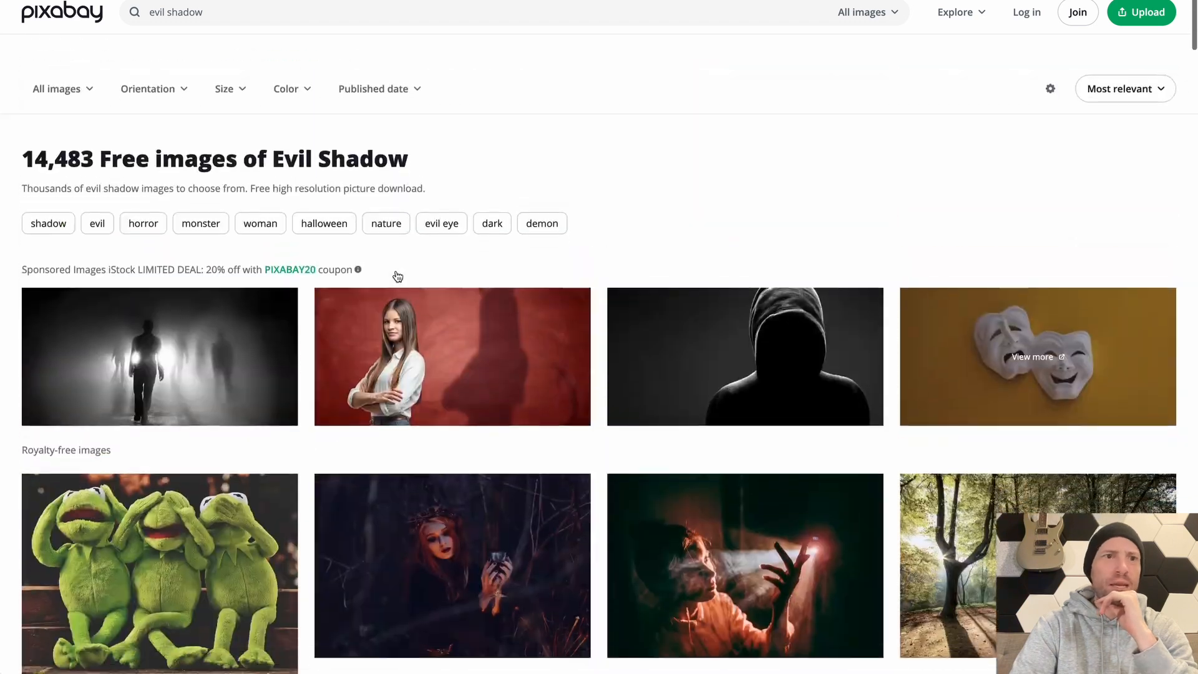
Restrict the "evil shadow" results to videos and browse them for a vertical clip
left_click(88, 60)
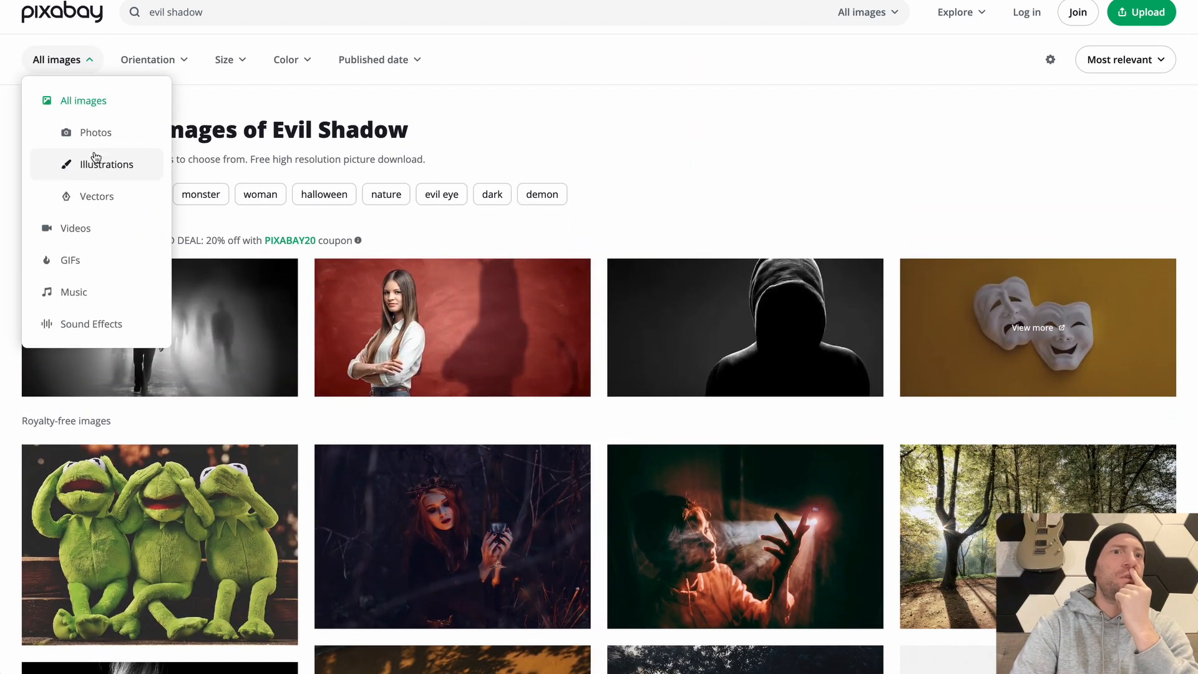
left_click(90, 239)
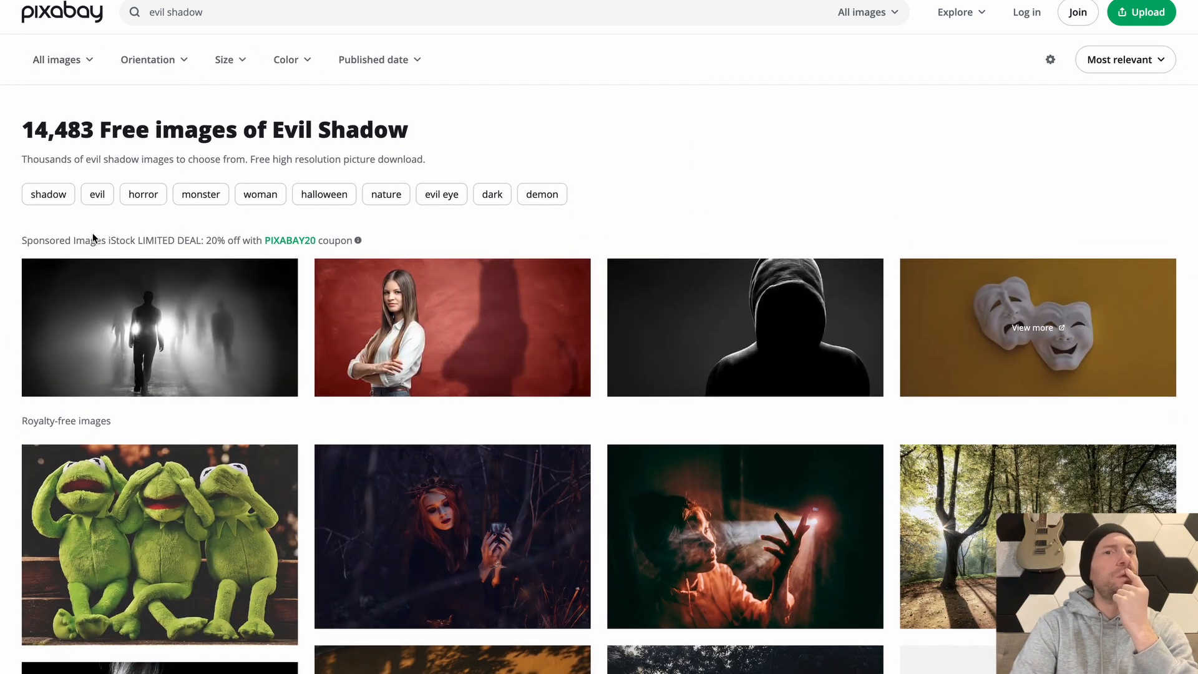
scroll(628, 374, "down", 7)
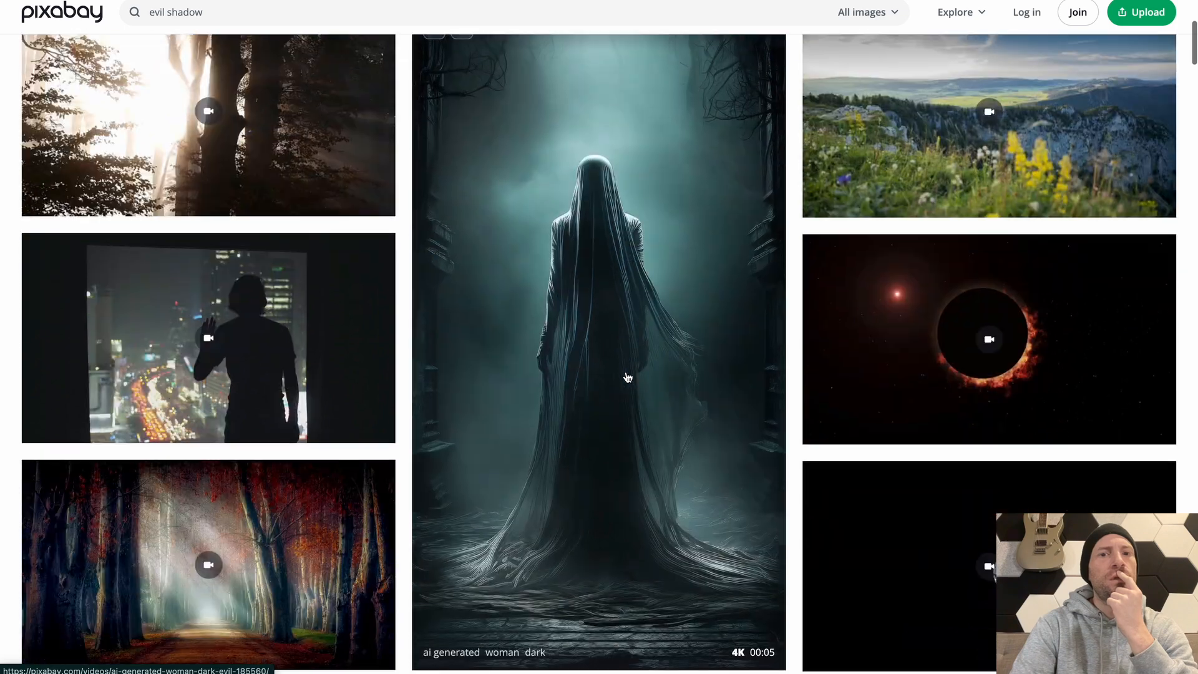
scroll(628, 377, "down", 2)
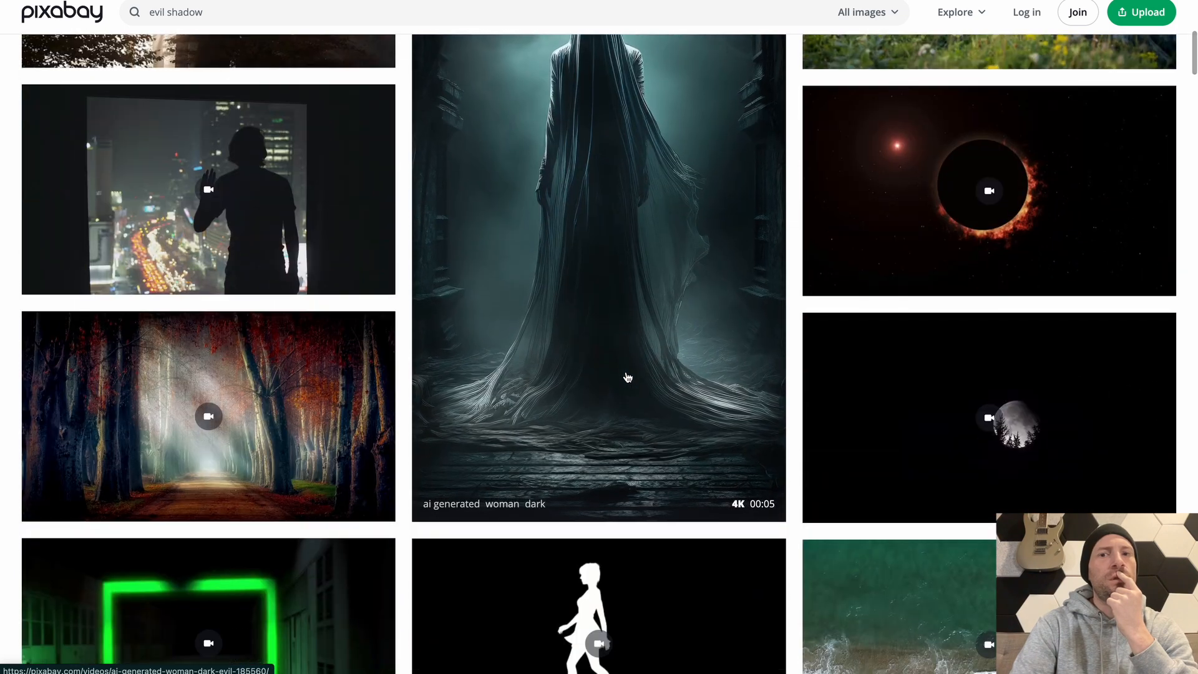
scroll(628, 377, "up", 3)
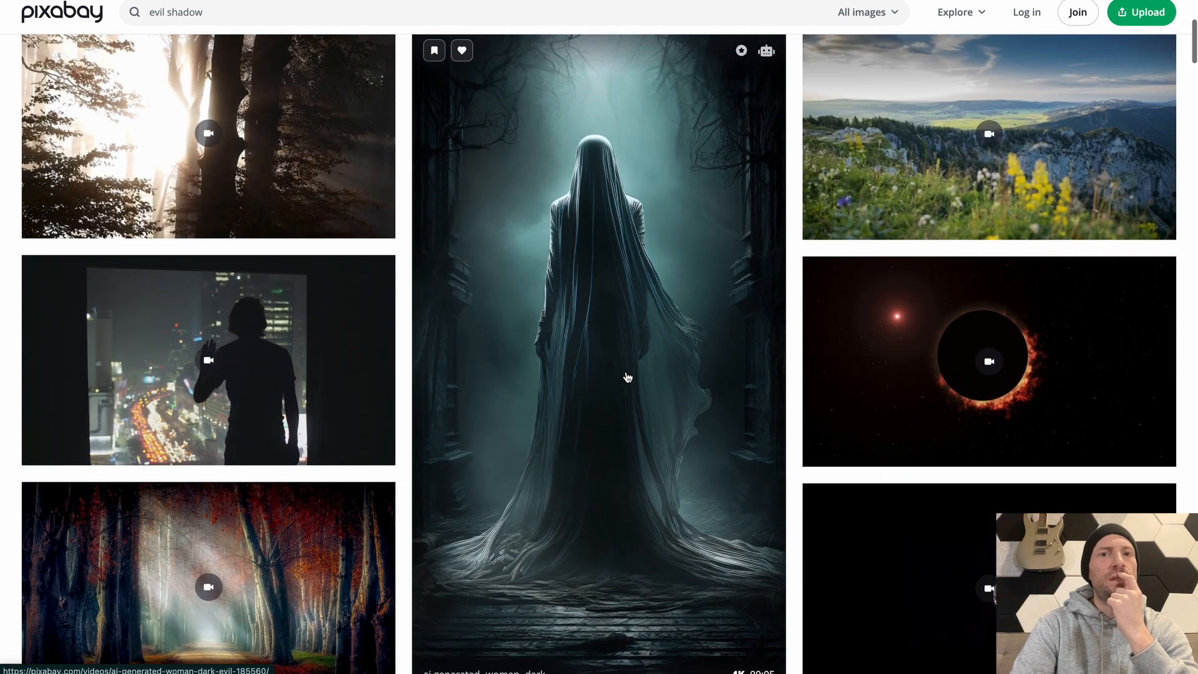
scroll(627, 377, "up", 1)
scroll(629, 374, "down", 1)
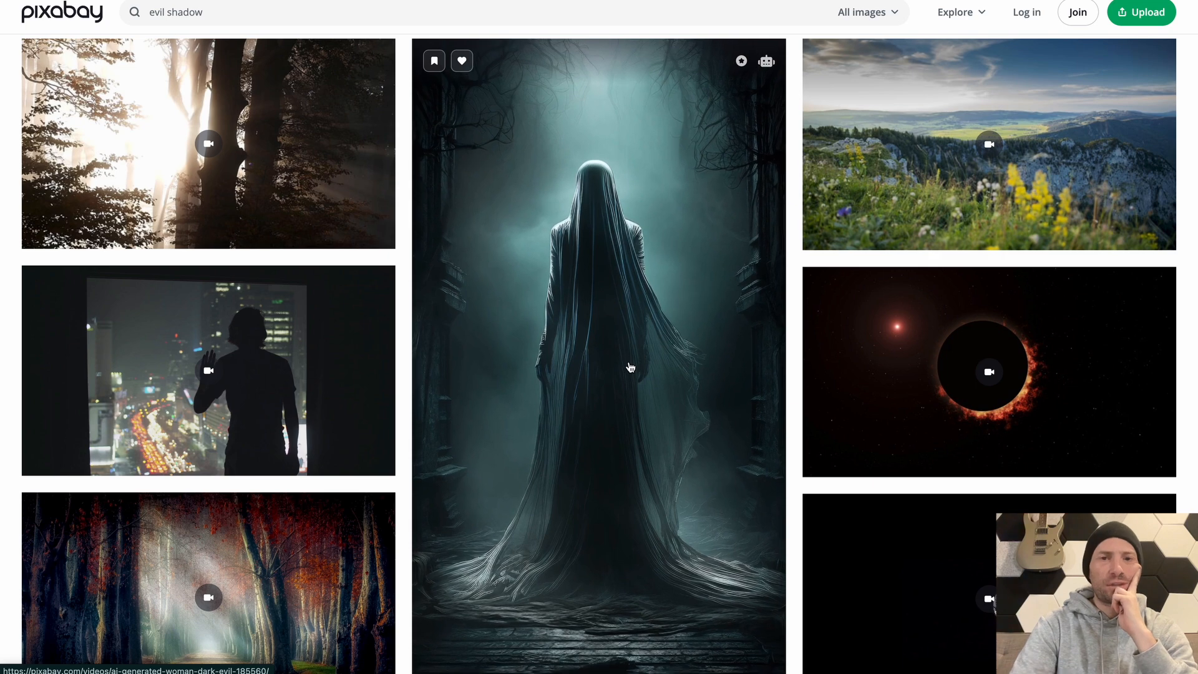
Download the AI-generated video of the dark veiled woman as a 1080×1920 MP4
left_click(629, 367)
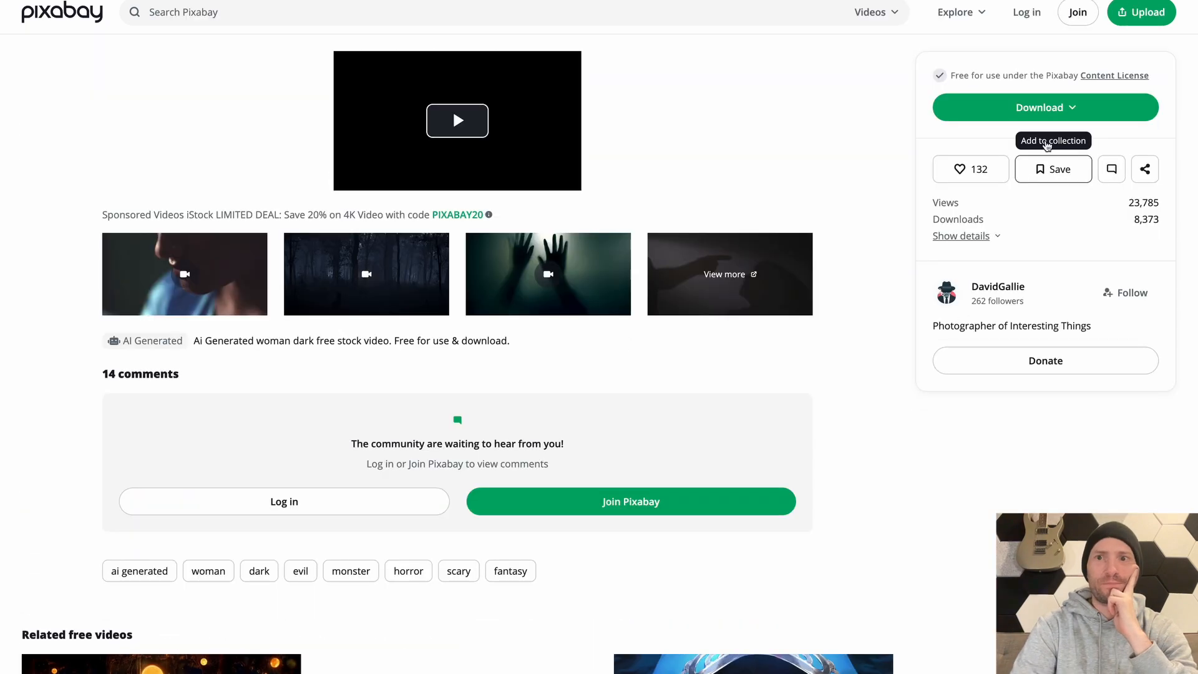
left_click(1039, 107)
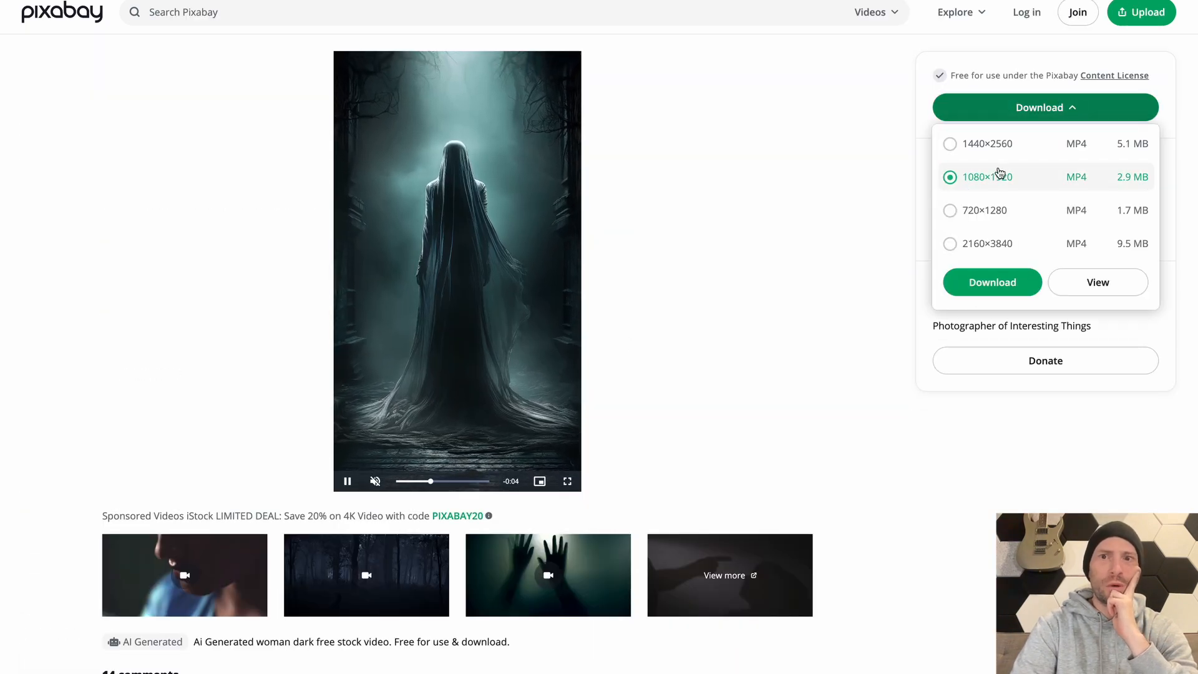
left_click(1003, 275)
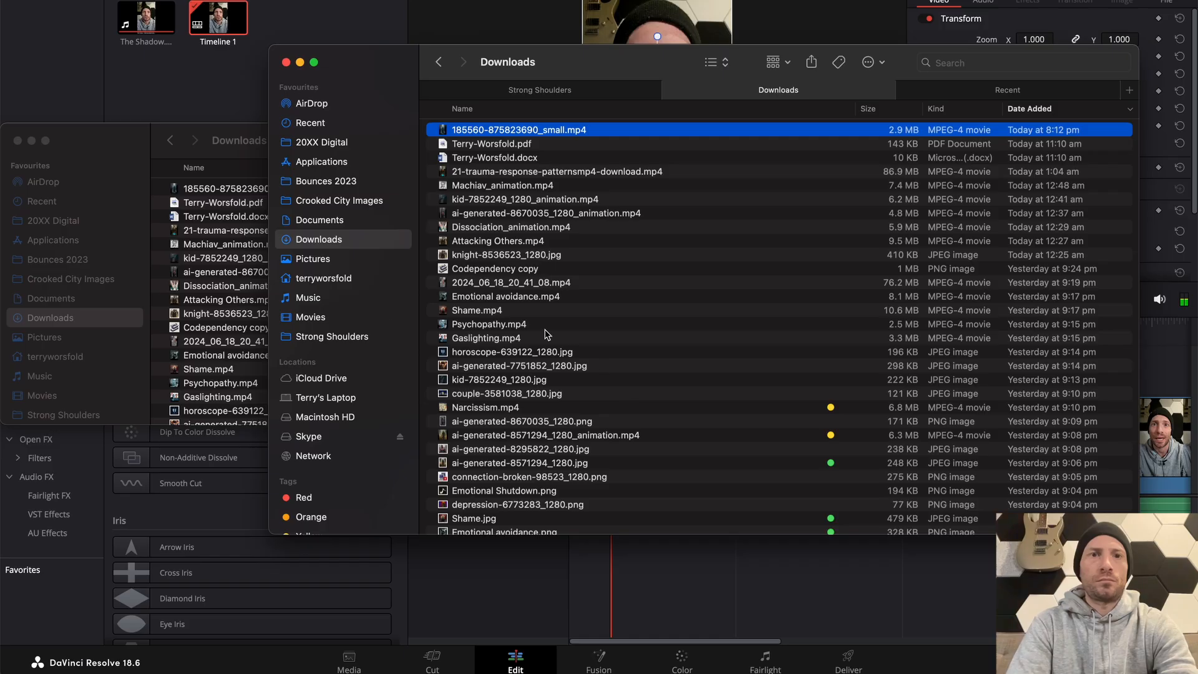
left_click_drag(462, 133, 610, 351)
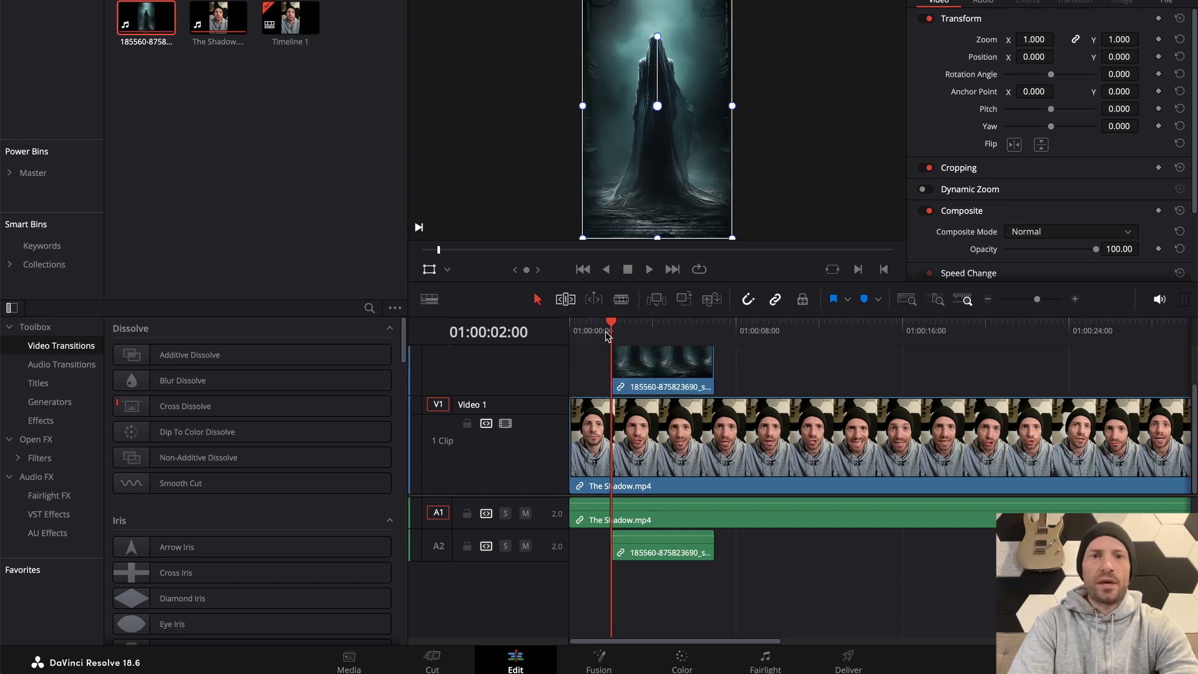
key("Home")
key("space")
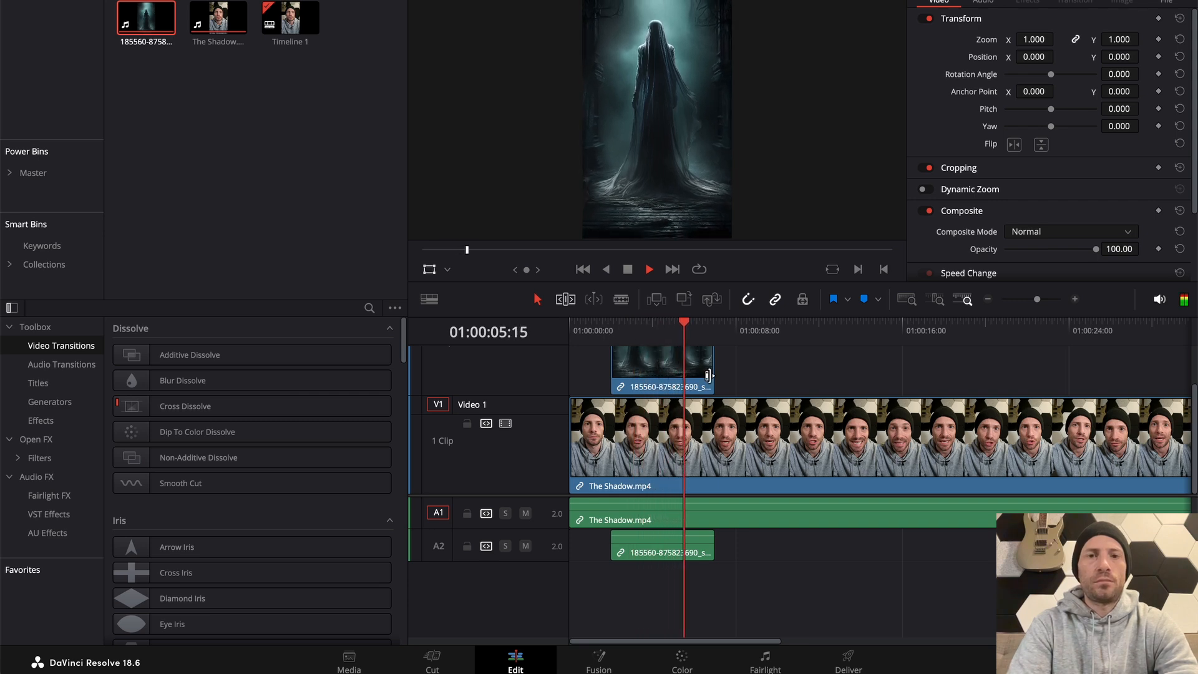
Trim the end of the veiled-woman clip to about 01:00:04:27 and replay the cut
key("space")
left_click_drag(712, 374, 680, 367)
left_click(640, 326)
key("space")
key("space")
Check the Strong Shoulders folder in Finder for the Carl Jung animation, and download its finished export from Immersity AI
key("super+Tab")
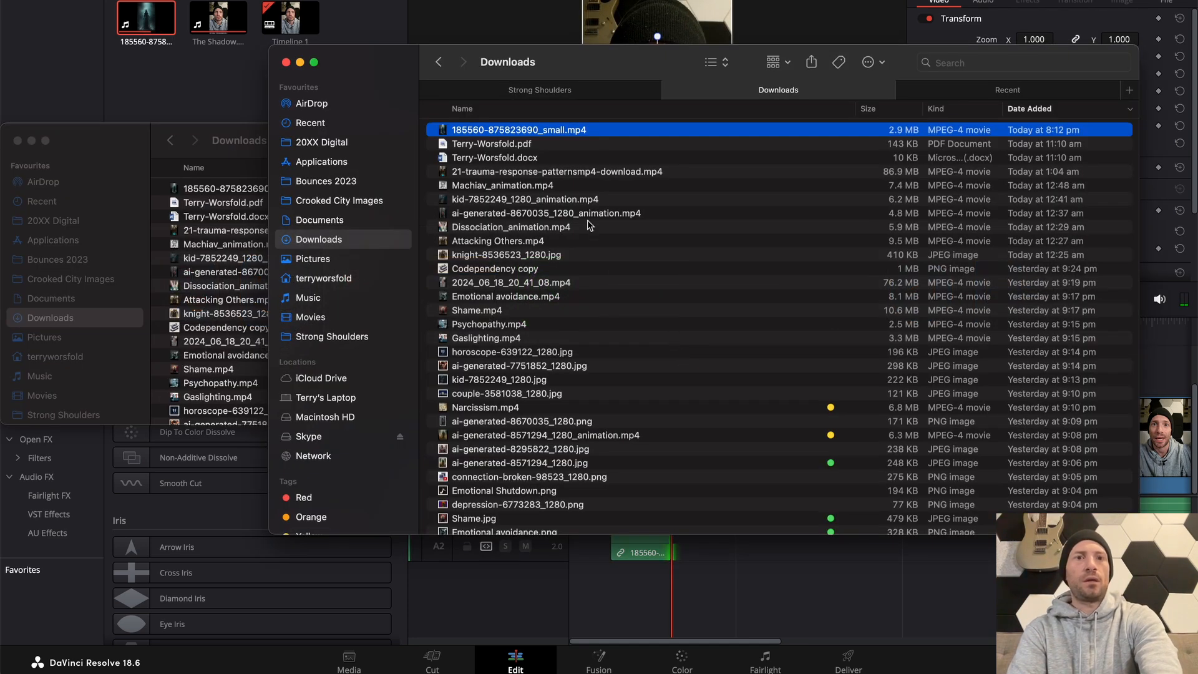
left_click(572, 90)
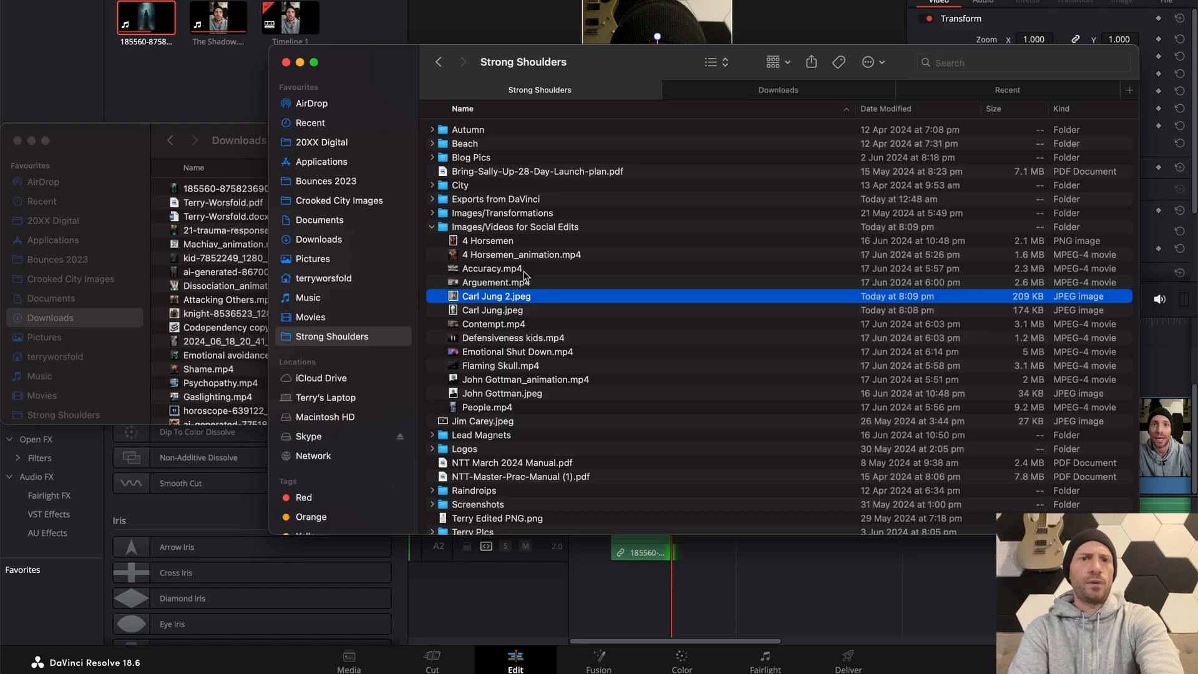
key("space")
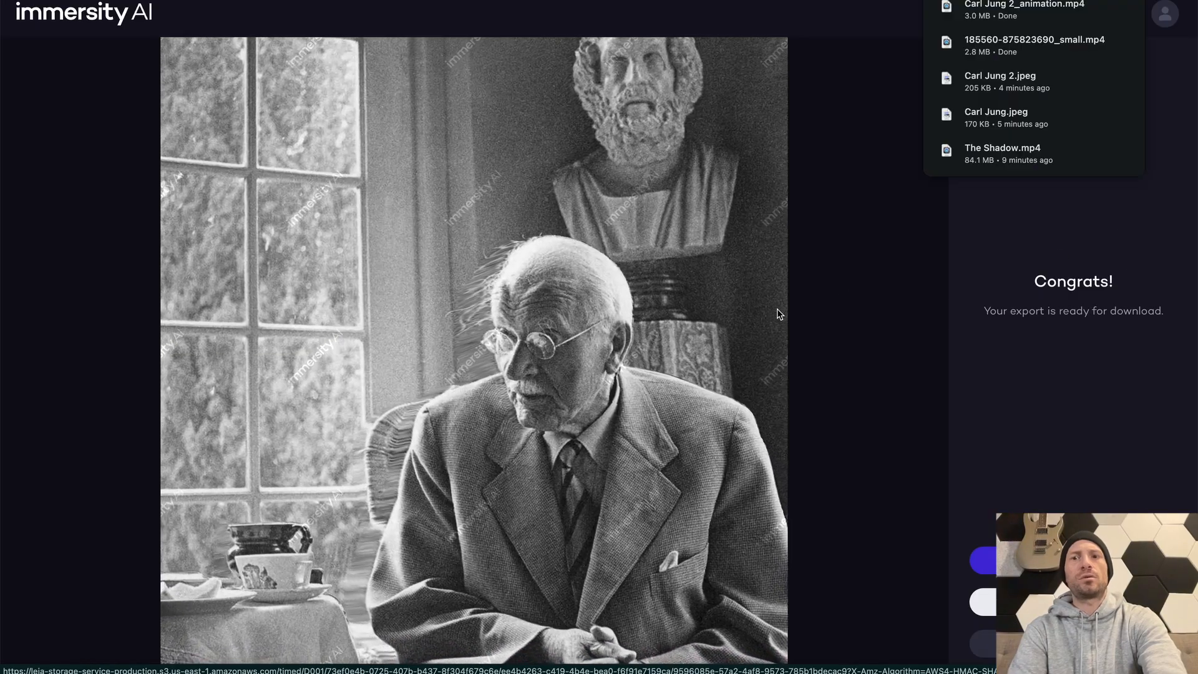
Preview Carl Jung 2_animation.mp4 in Finder's Downloads folder, and place it on the DaVinci Resolve timeline directly after the veiled-woman clip
key("super+Tab")
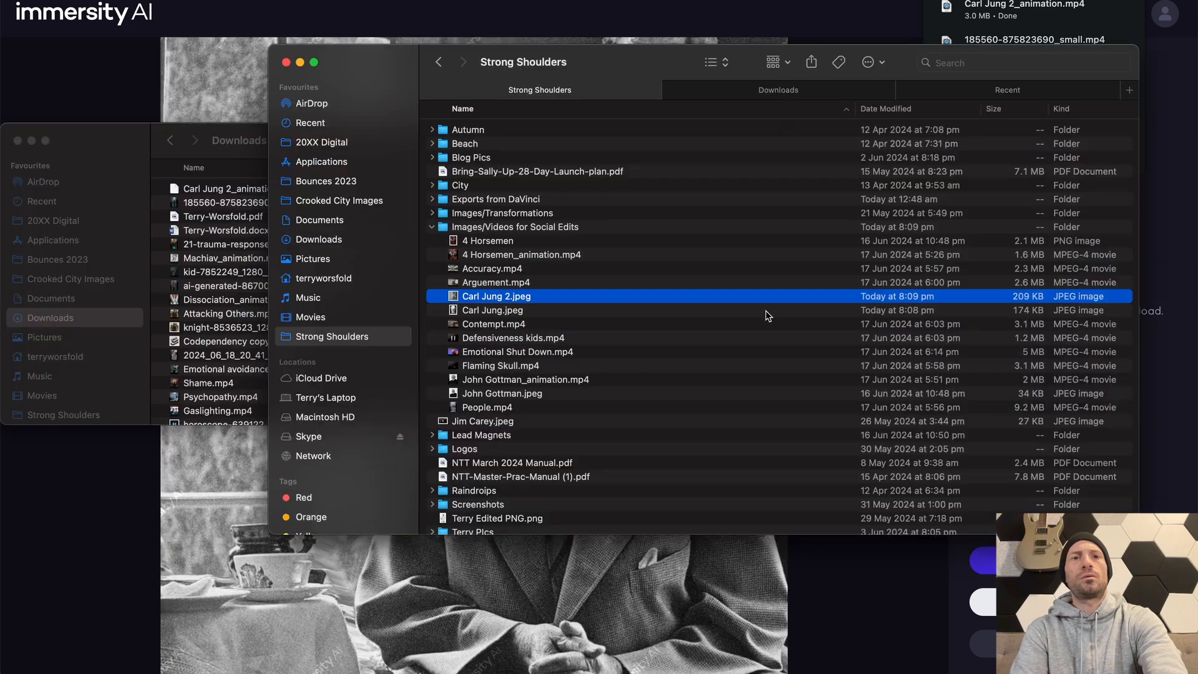
left_click(779, 90)
left_click(534, 130)
key("space")
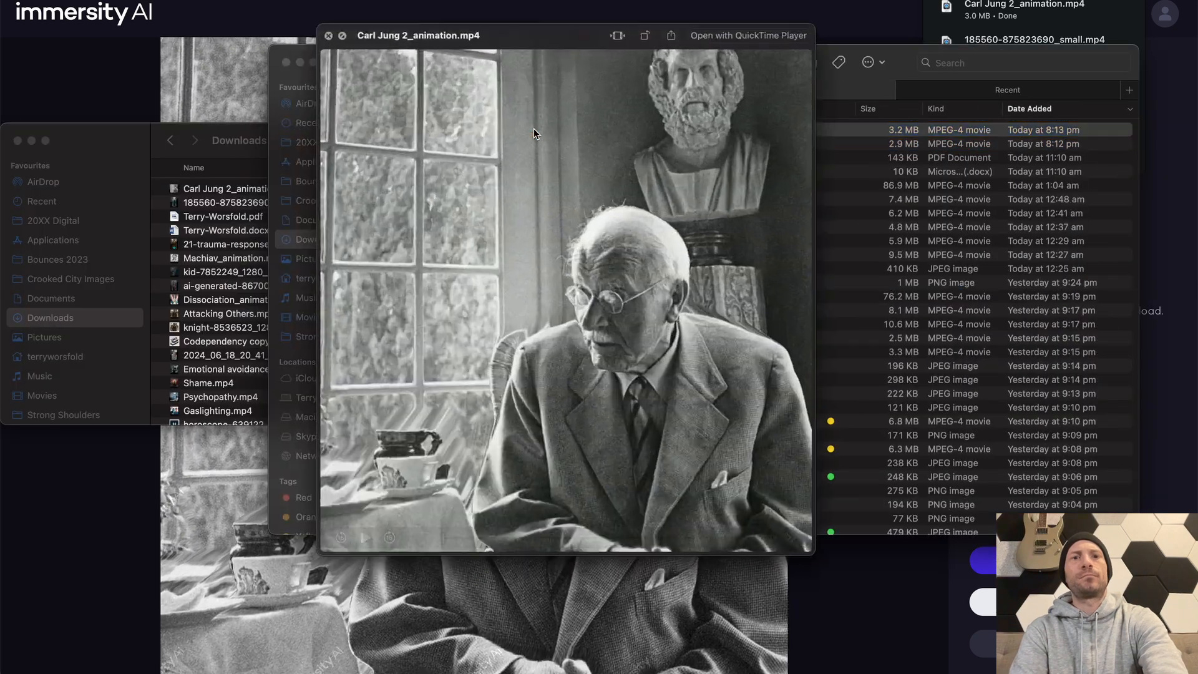
key("space")
left_click_drag(534, 129, 655, 340)
key("super+Tab")
key("super+Tab")
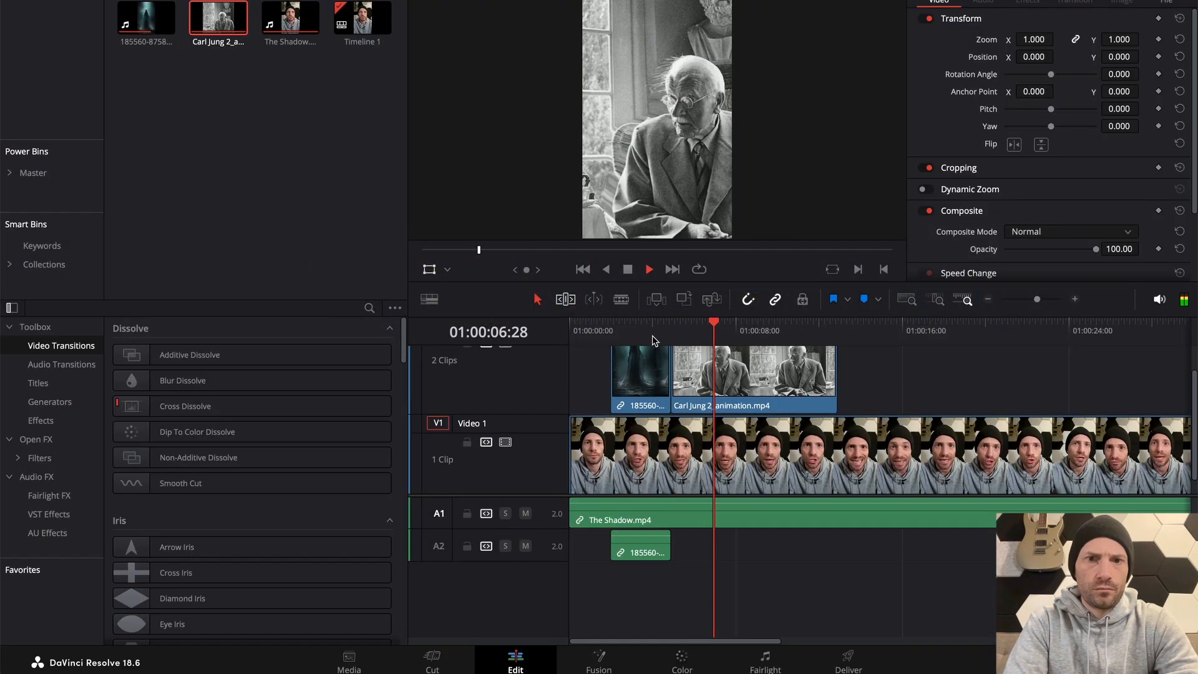
Adjust the end of the Carl Jung animation clip against the narration, trimming it to about 01:00:08:27
key("space")
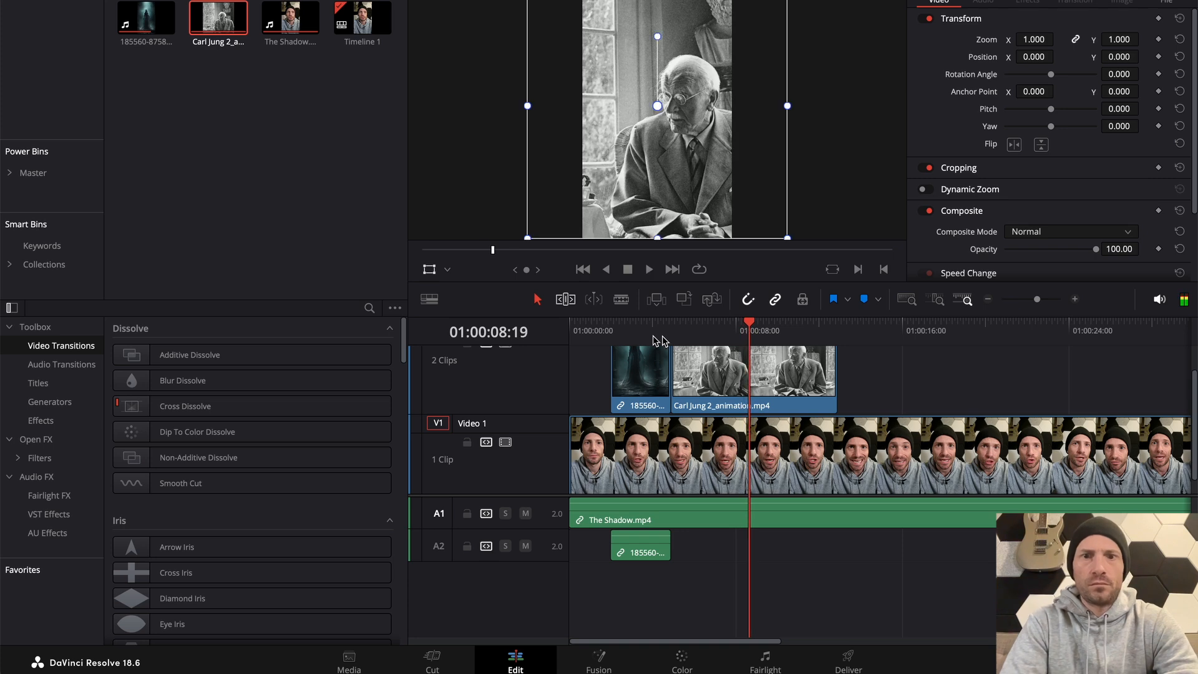
left_click_drag(833, 369, 757, 373)
left_click(674, 327)
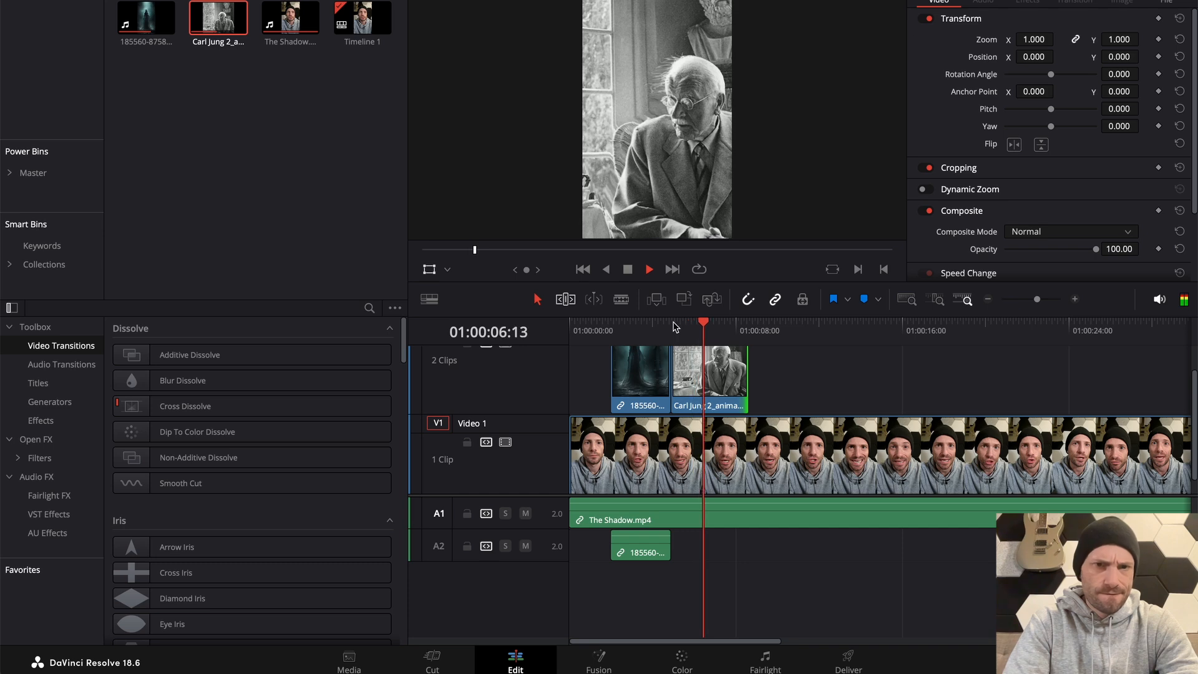
left_click_drag(747, 379, 771, 380)
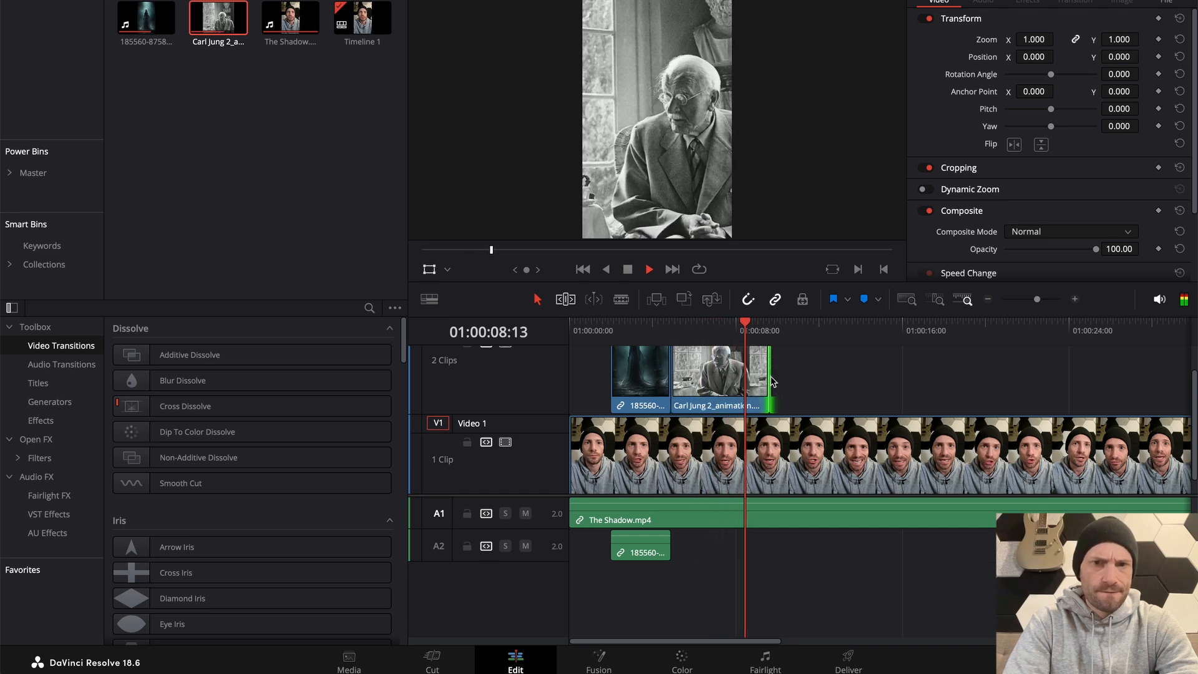
key("space")
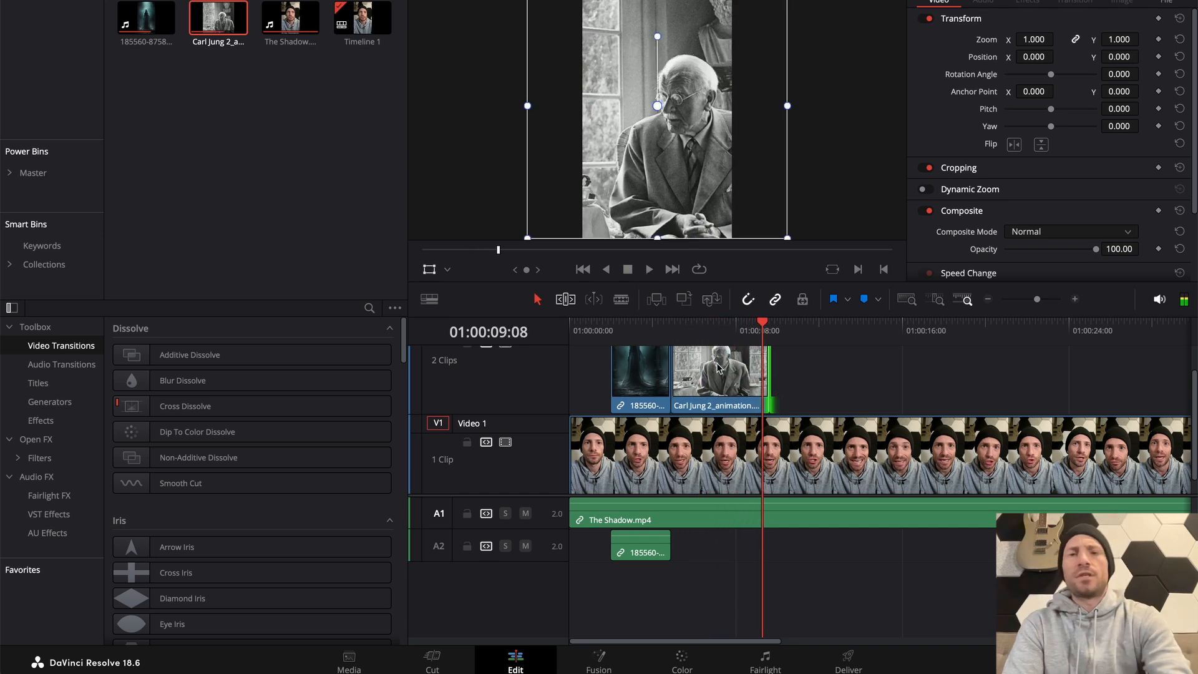
left_click(672, 325)
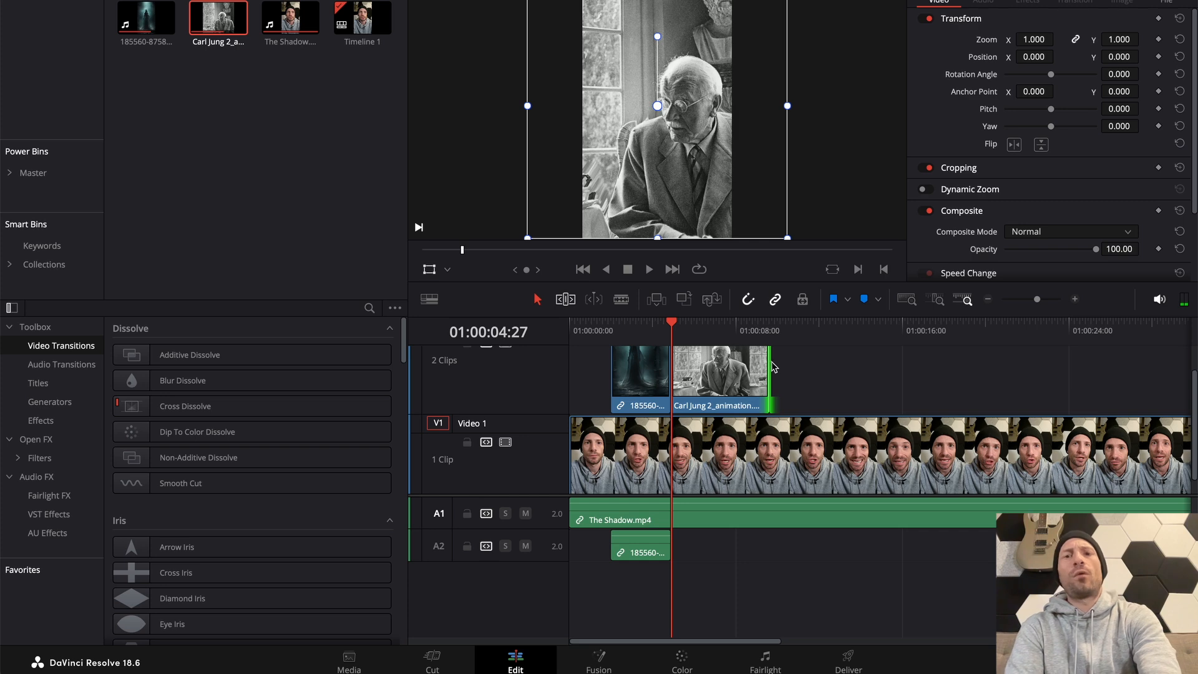
left_click_drag(768, 362, 751, 362)
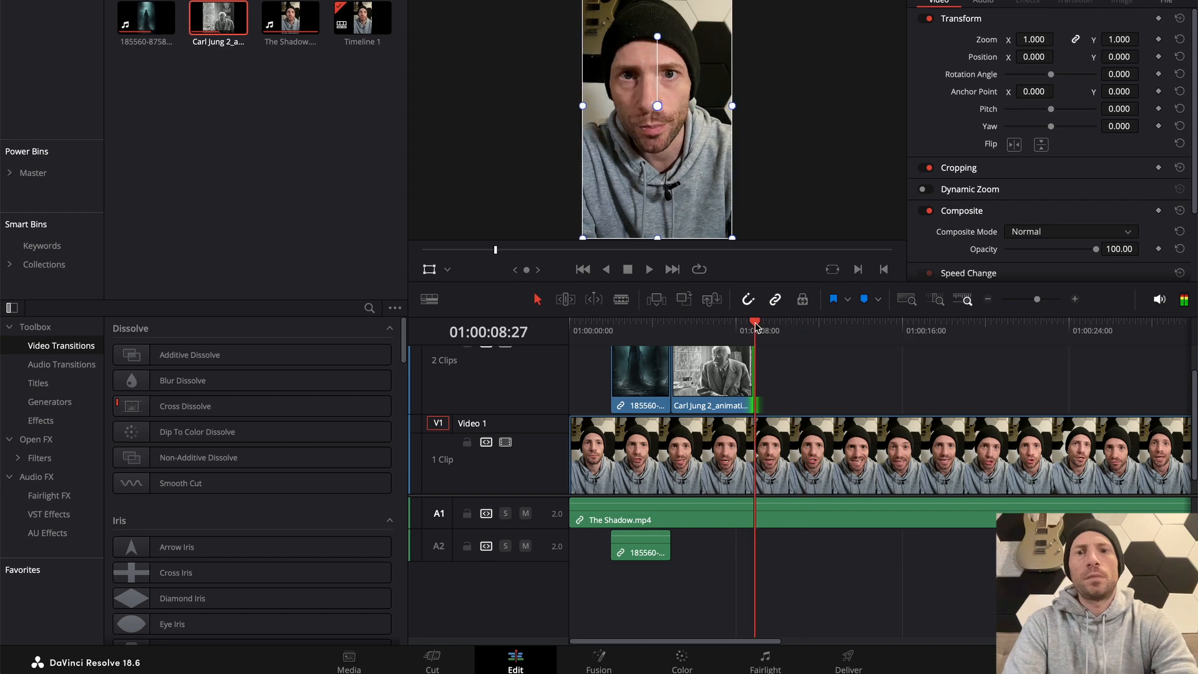
Switch to the Pixabay page in Chrome, return to the "evil shadow" results and filter them to illustrations
key("super+Tab")
key("super+Tab")
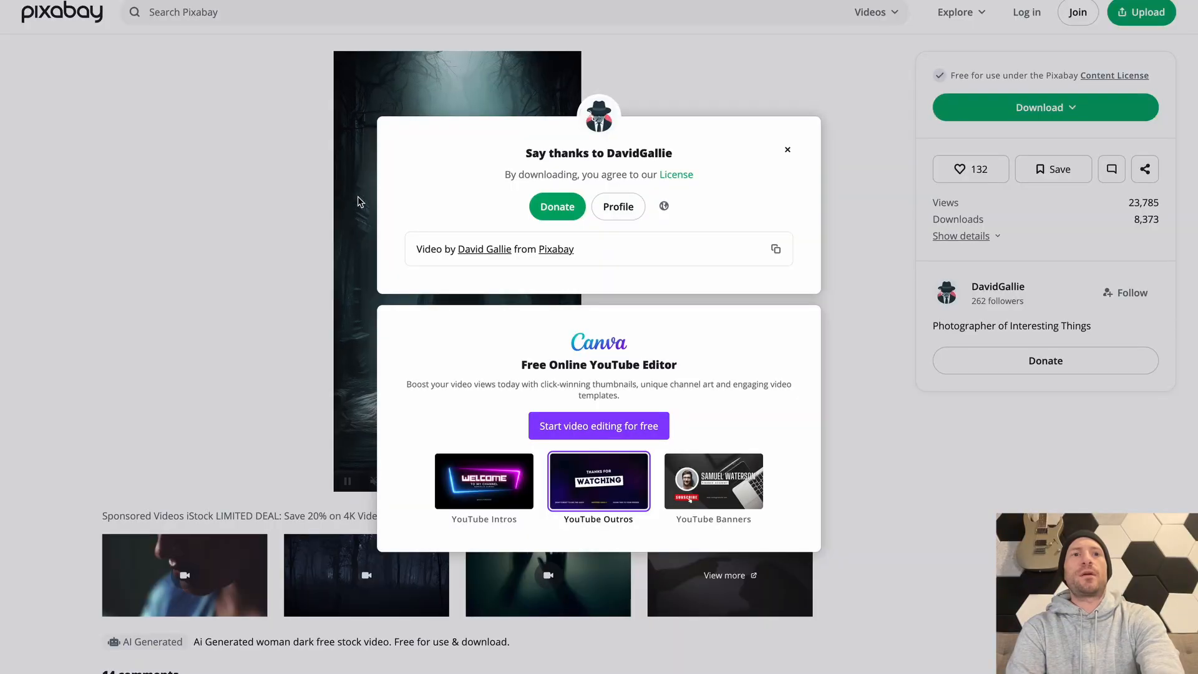
left_click(308, 73)
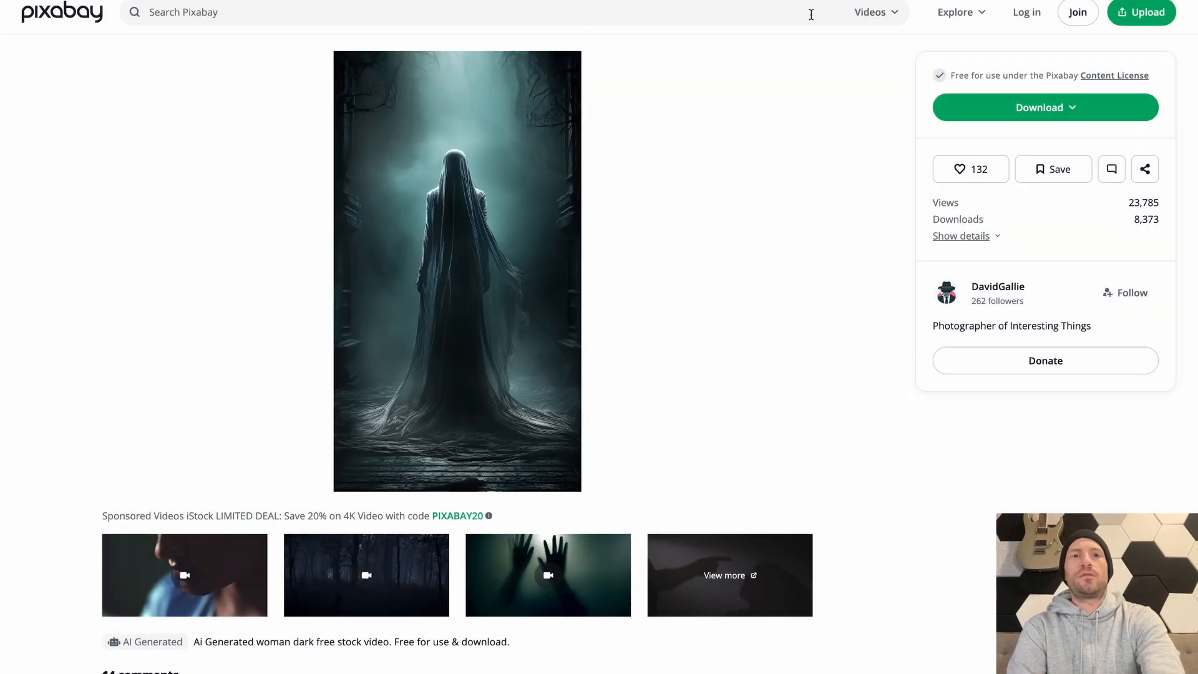
key("super+Left")
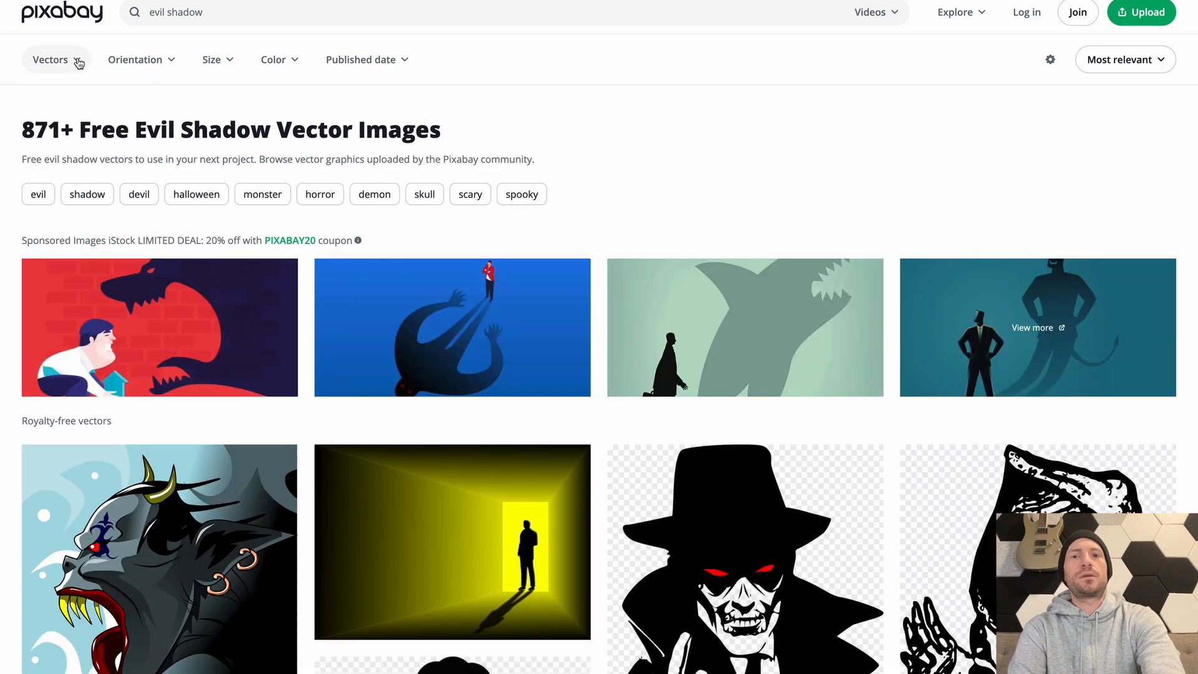
mouse_move(78, 63)
left_click(107, 161)
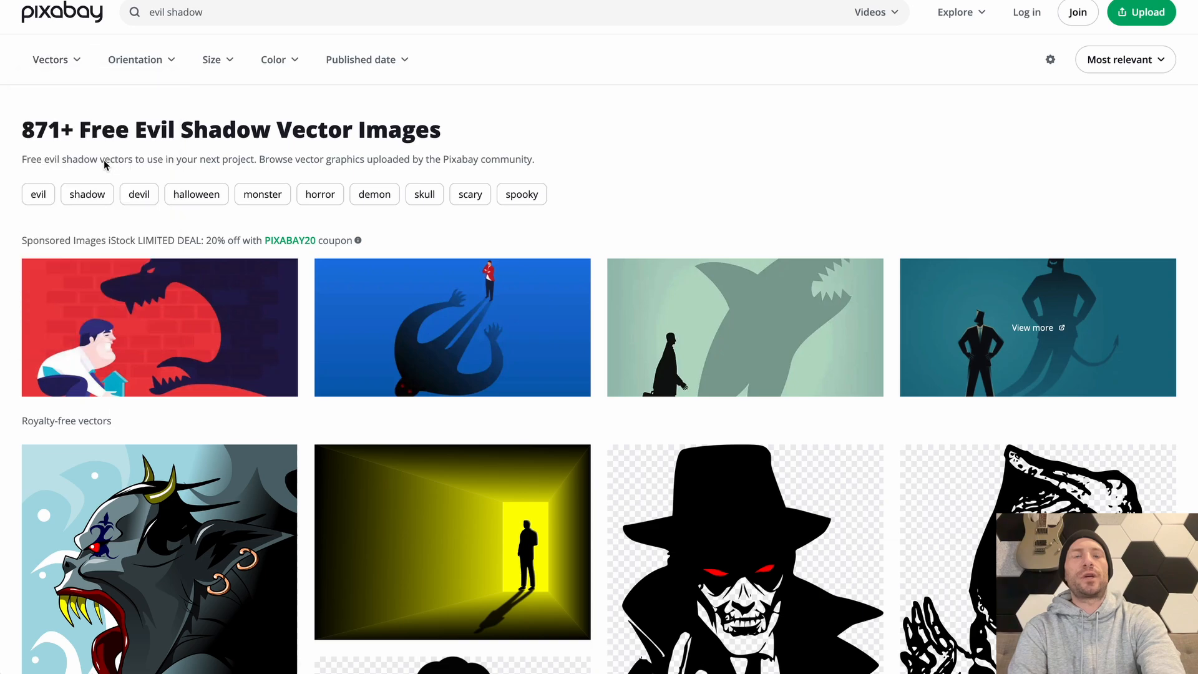
Browse the "evil shadow" illustrations and download the tall suited monster standing by a bedroom door as a 1280×1280 PNG
scroll(595, 472, "down", 8)
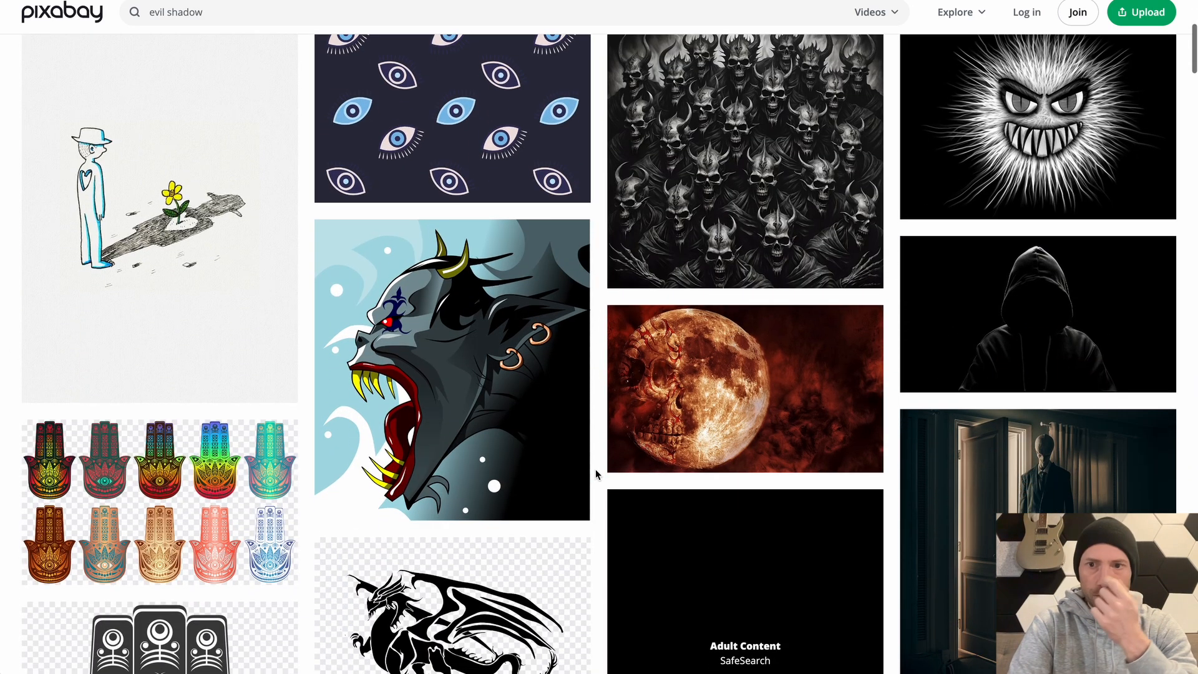
scroll(595, 474, "down", 1)
scroll(596, 474, "down", 5)
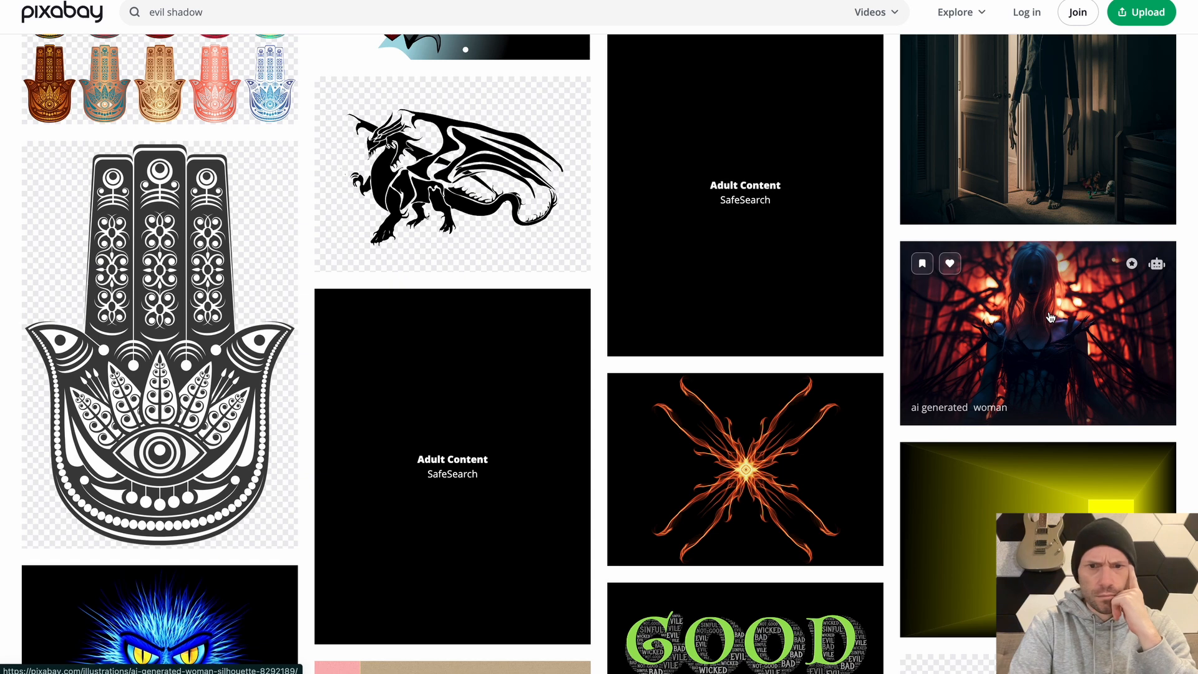
scroll(1021, 369, "down", 2)
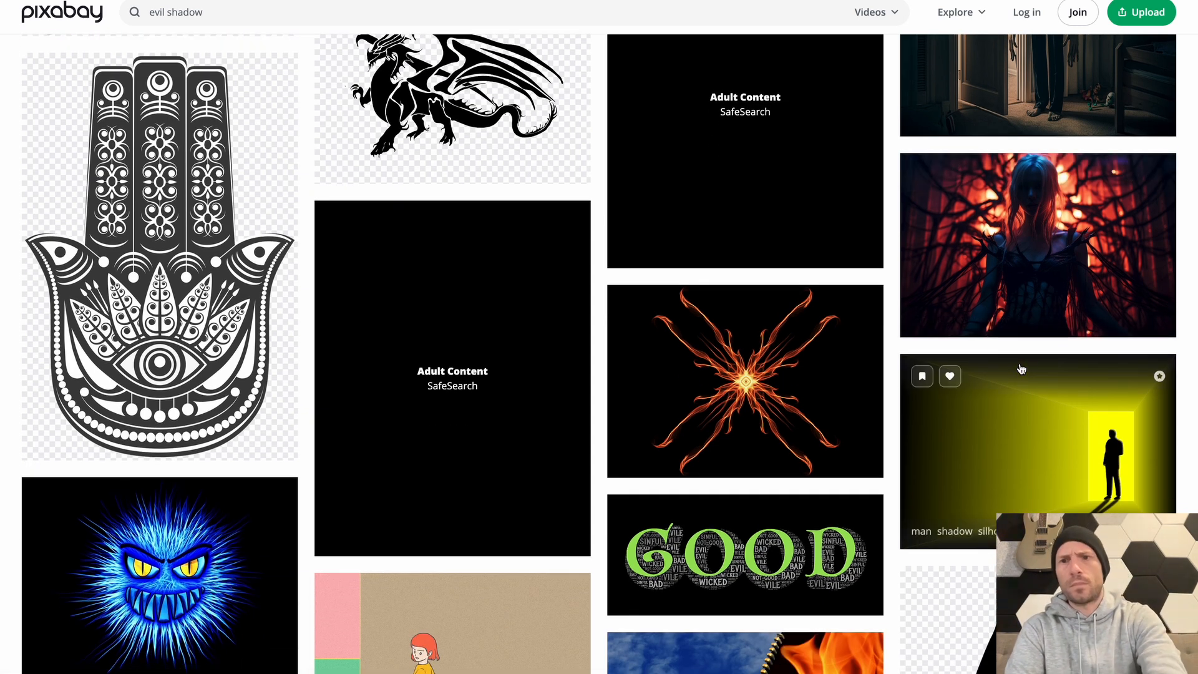
scroll(1023, 362, "up", 4)
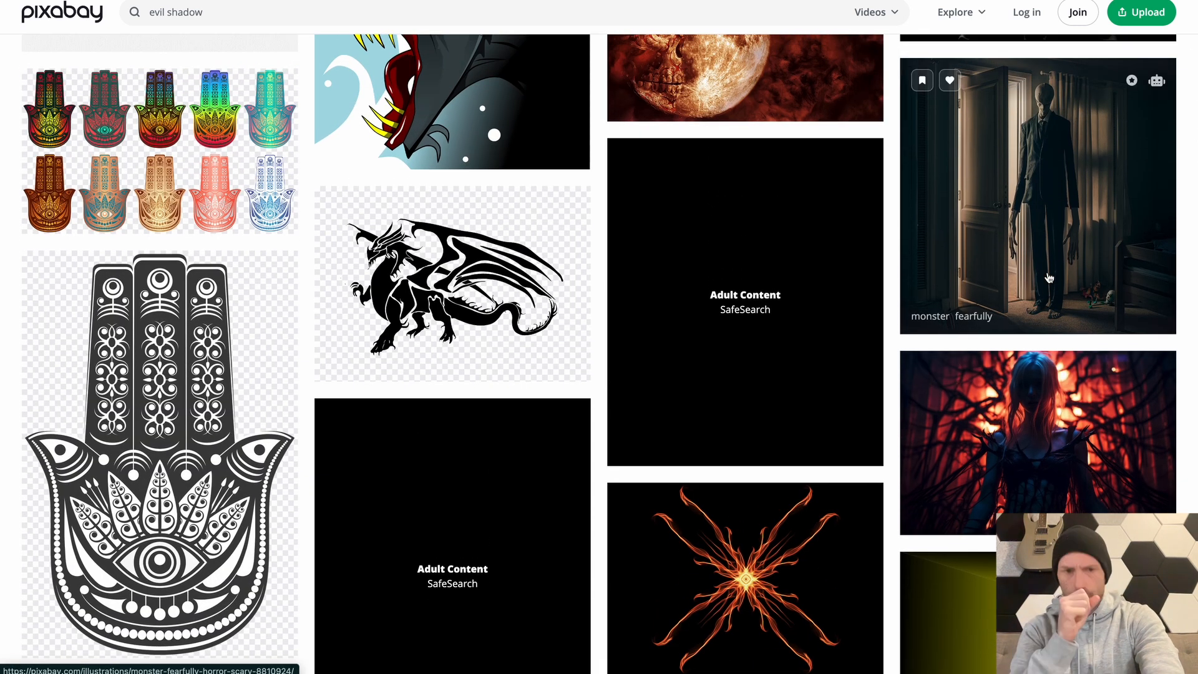
left_click(1020, 138)
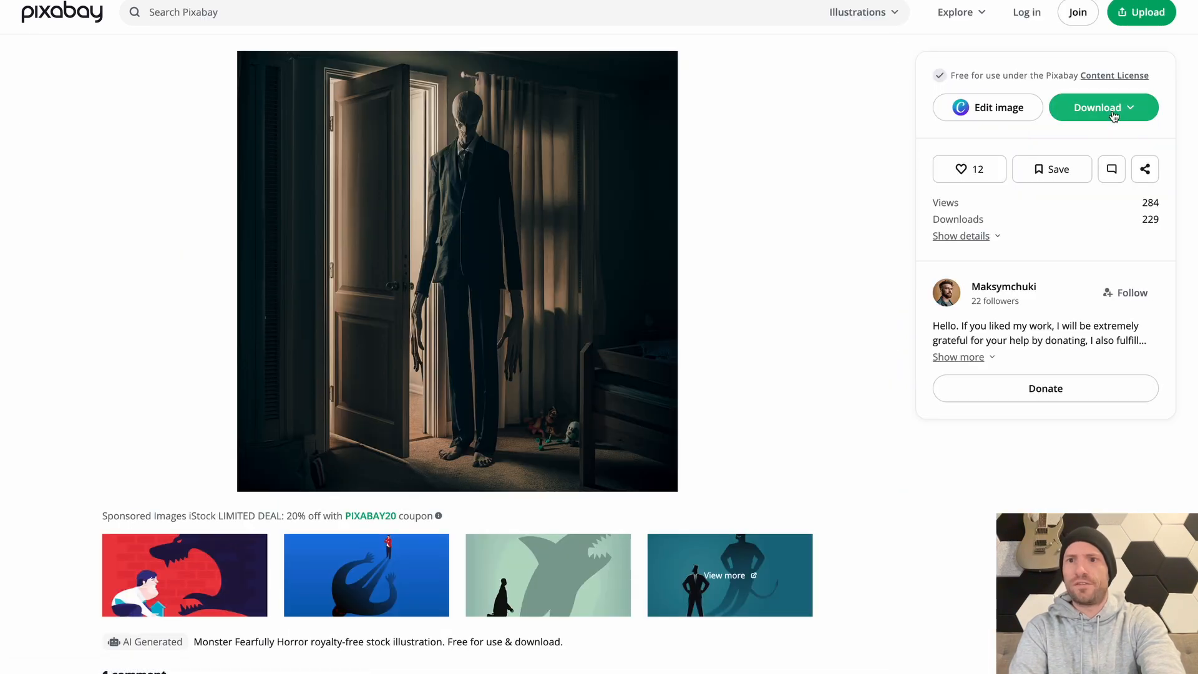
left_click(1099, 107)
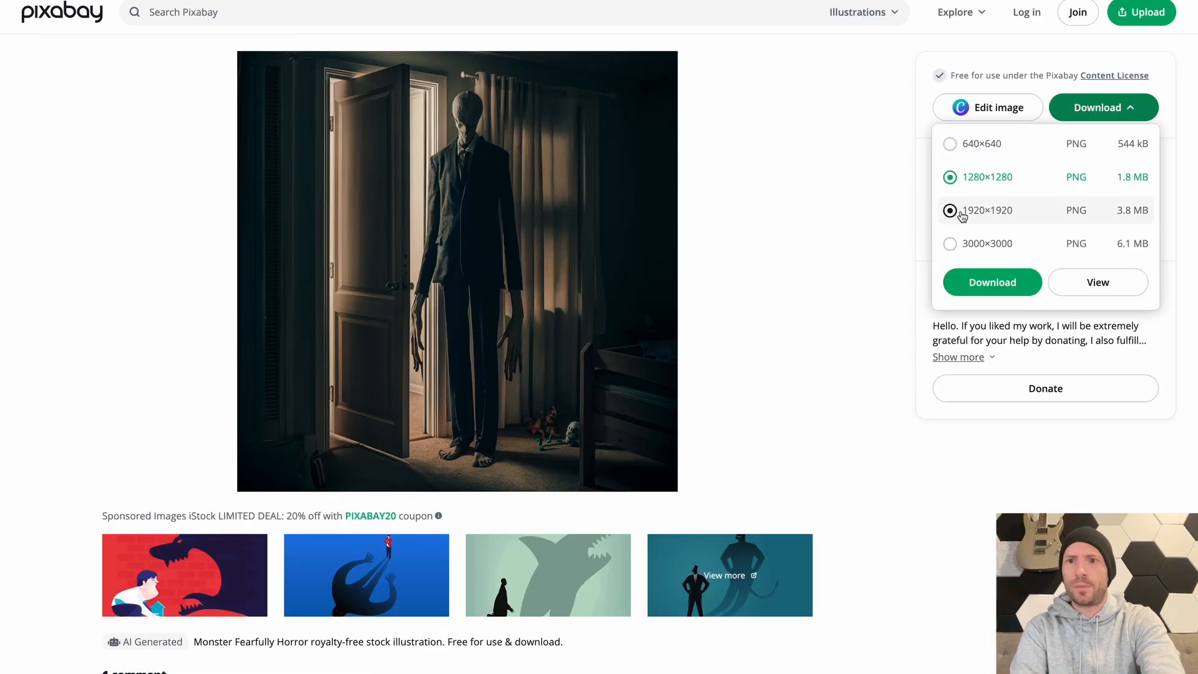
left_click(1009, 284)
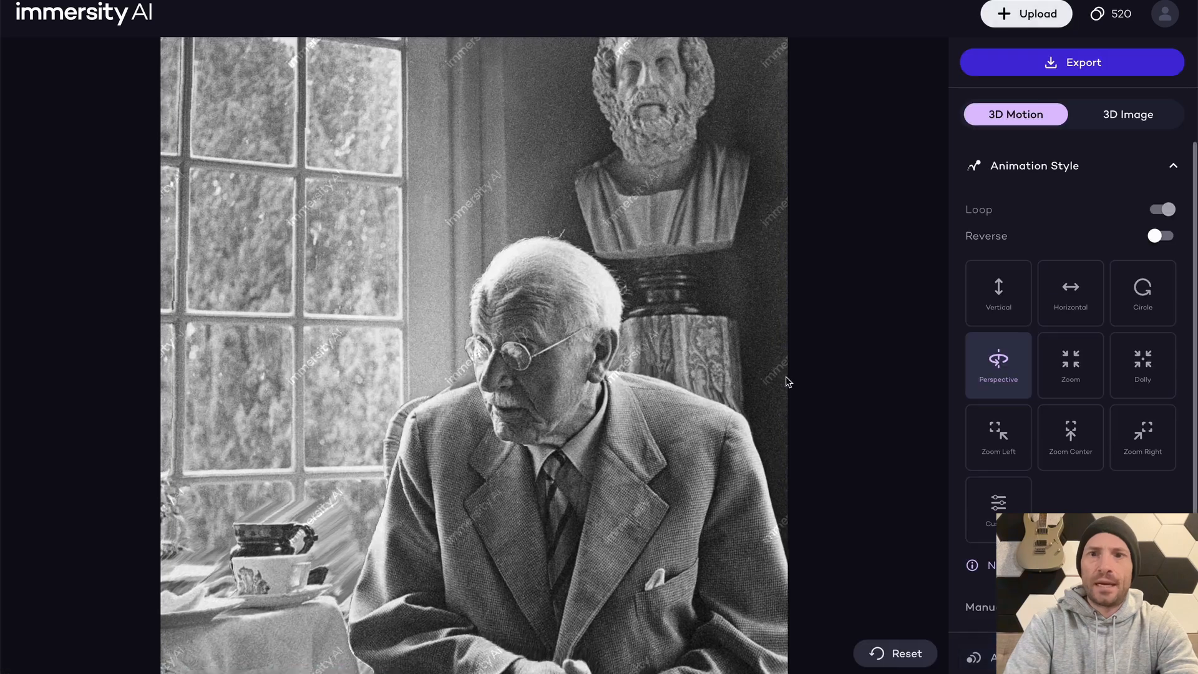
Discard the current Immersity AI project, preview the downloaded monster image in Finder, and try to upload it to Immersity AI
left_click(1024, 13)
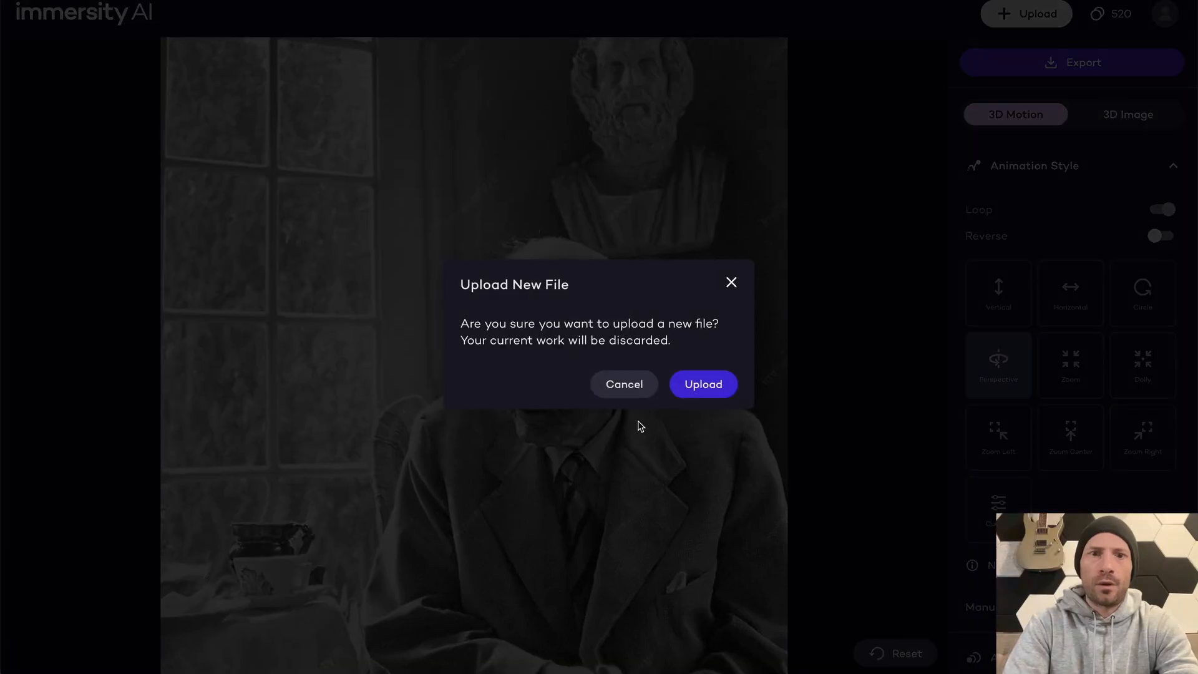
left_click(700, 385)
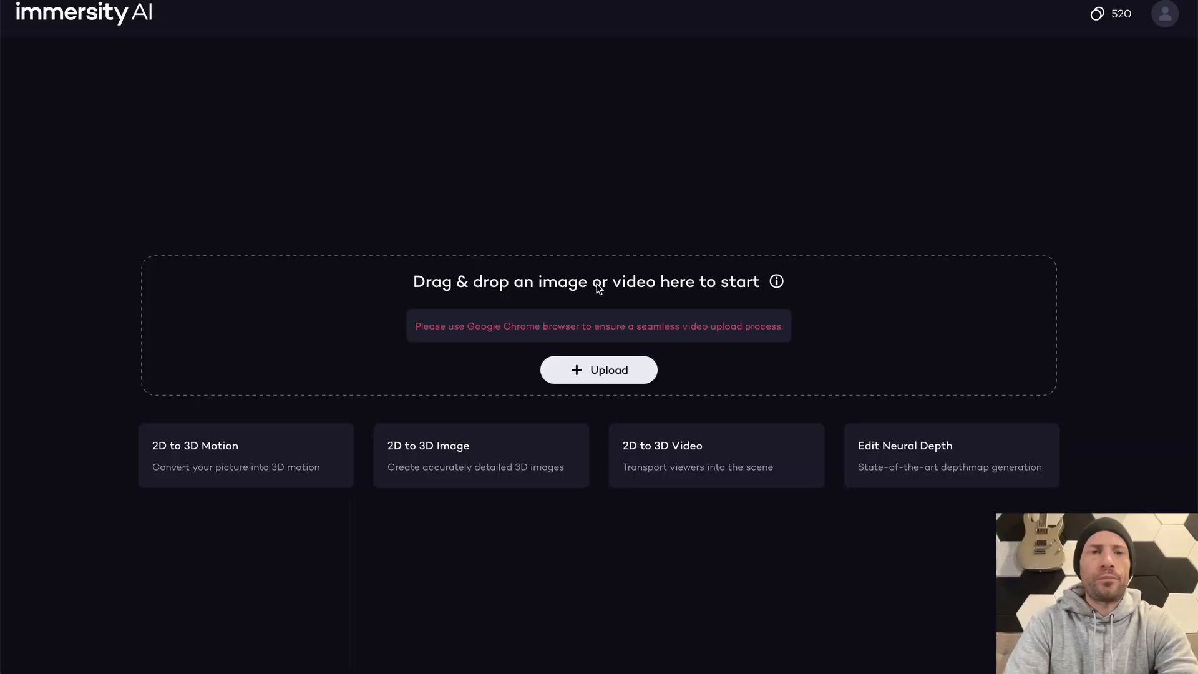
key("super+Tab")
key("space")
key("space")
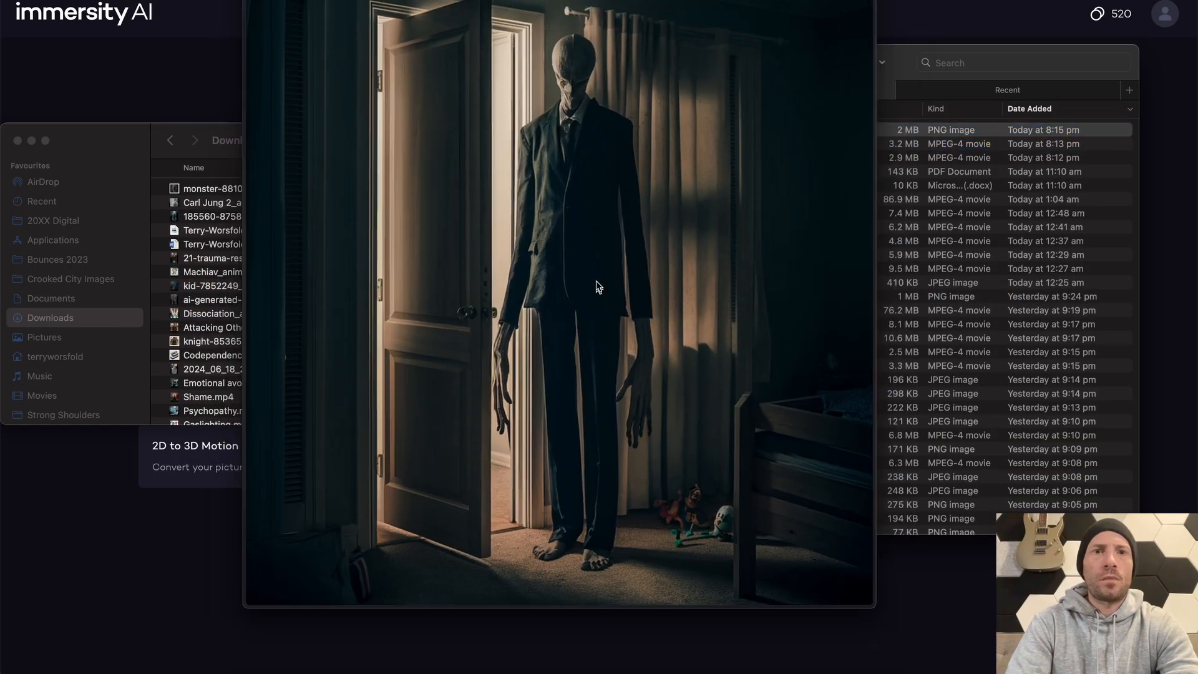
left_click_drag(472, 133, 511, 296)
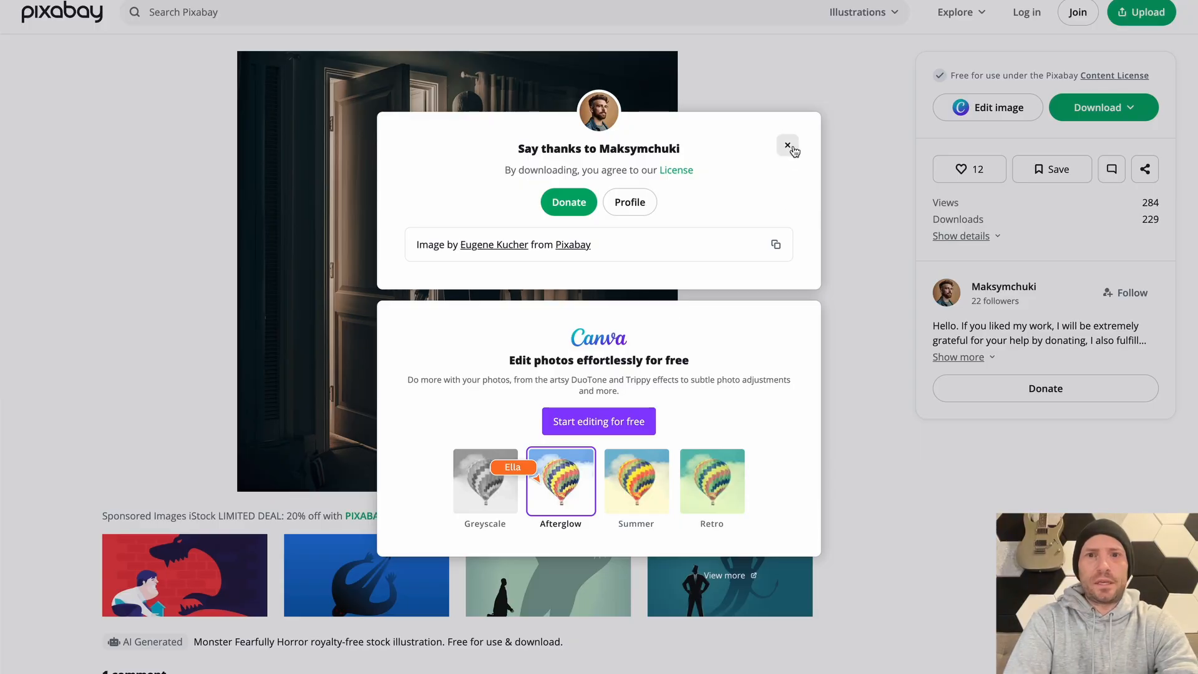
Return to the Pixabay illustration results and download the red-eyed demon holding the Earth as a 1280×780 JPG
left_click(787, 146)
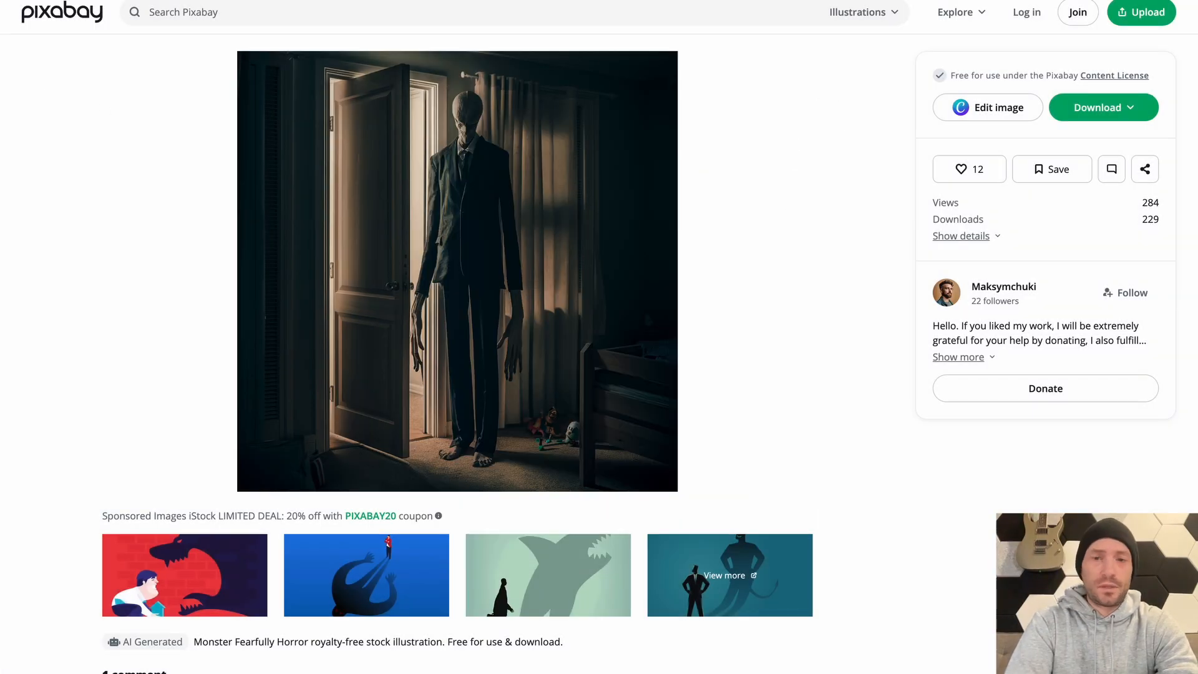
scroll(544, 349, "down", 4)
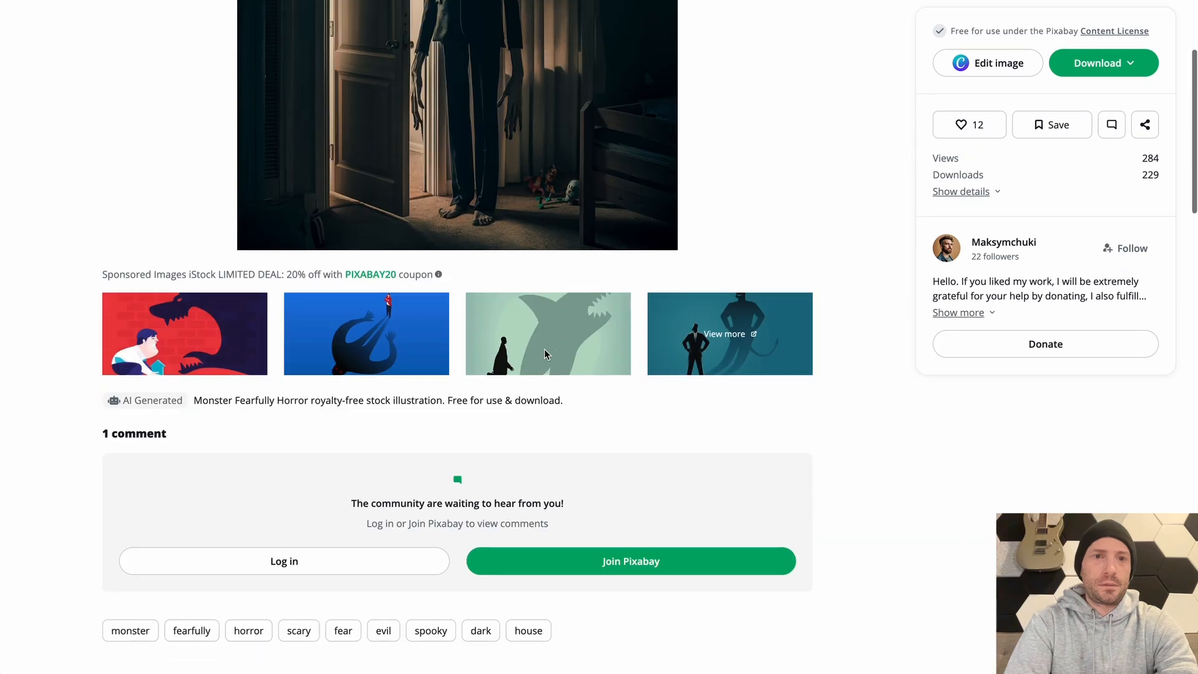
scroll(544, 349, "up", 5)
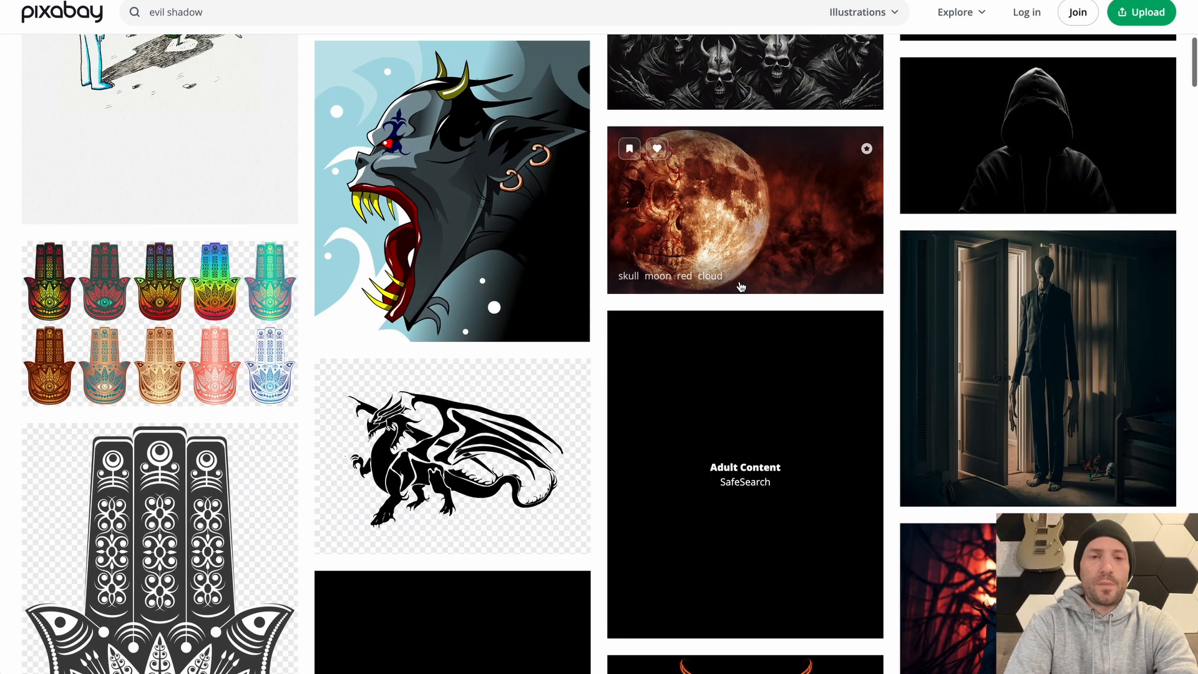
scroll(741, 287, "down", 20)
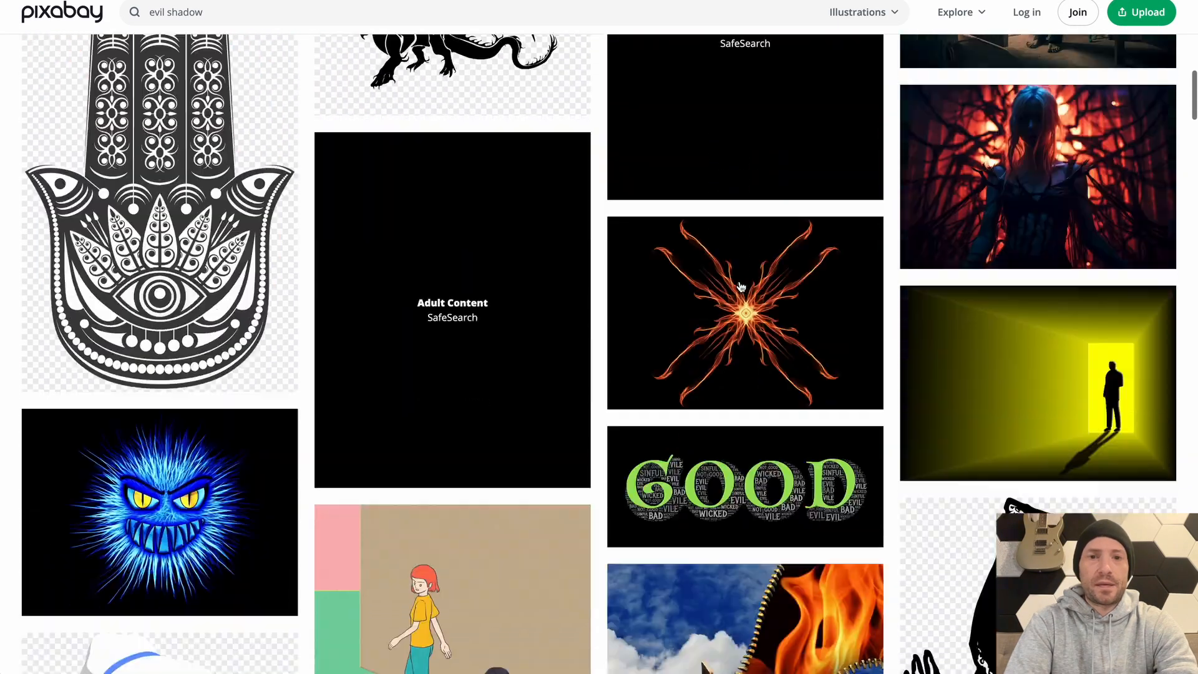
scroll(742, 287, "down", 10)
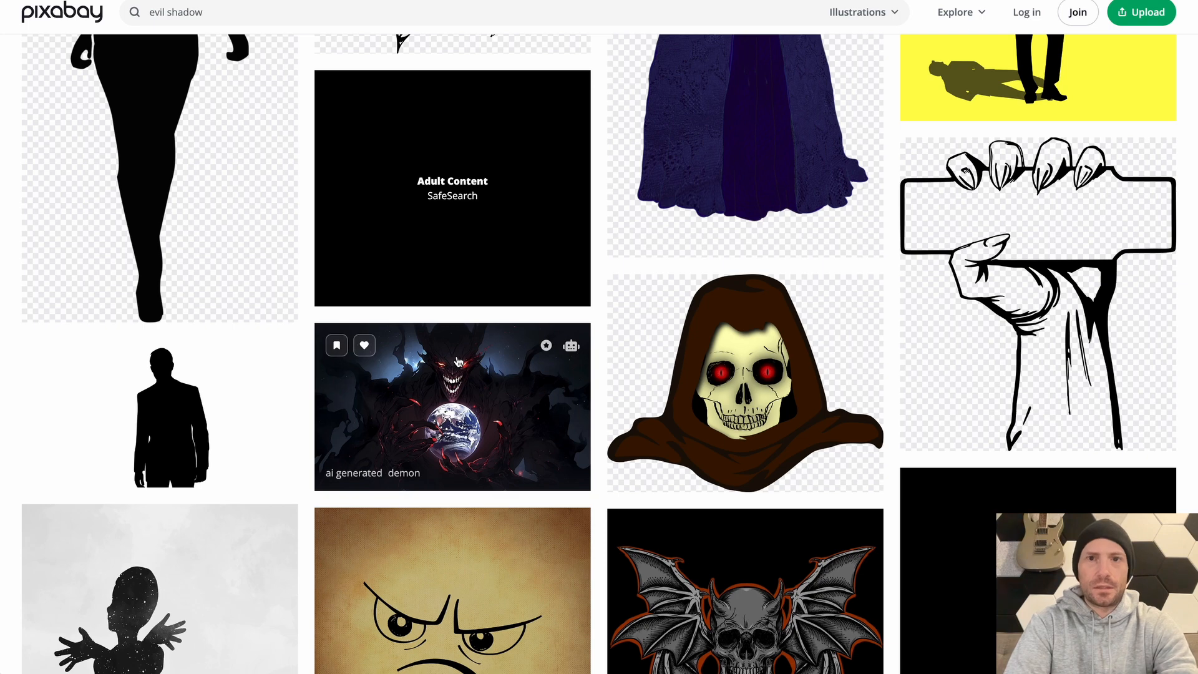
left_click(458, 361)
left_click(1147, 111)
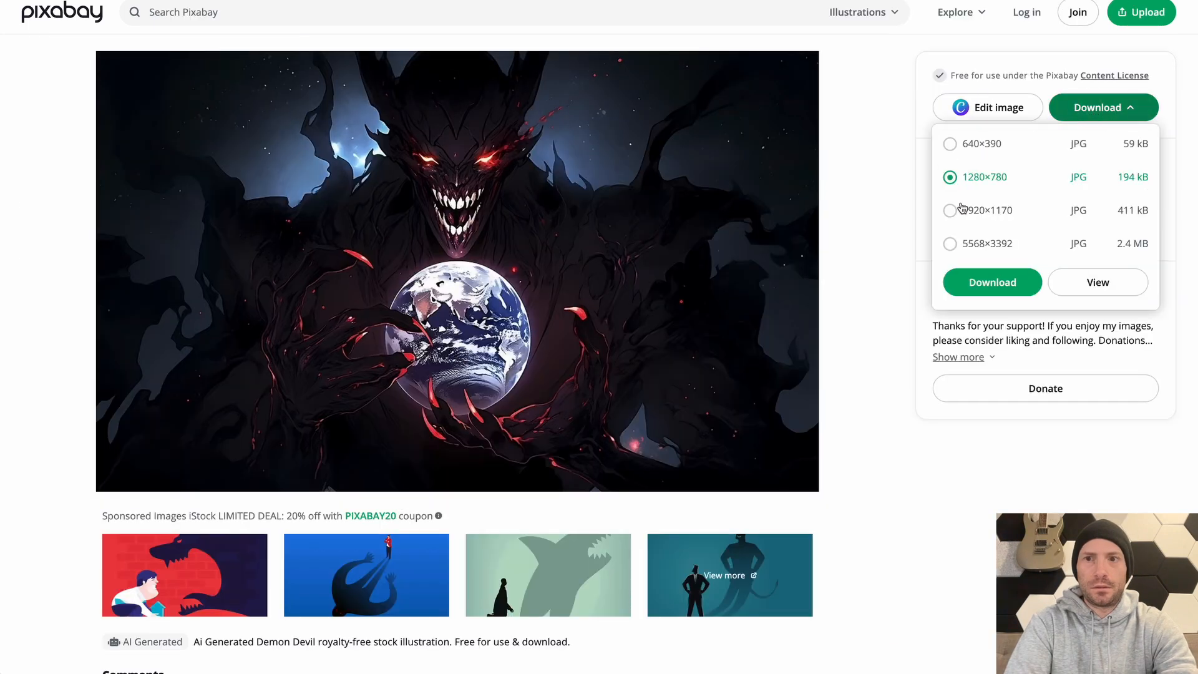
left_click(999, 291)
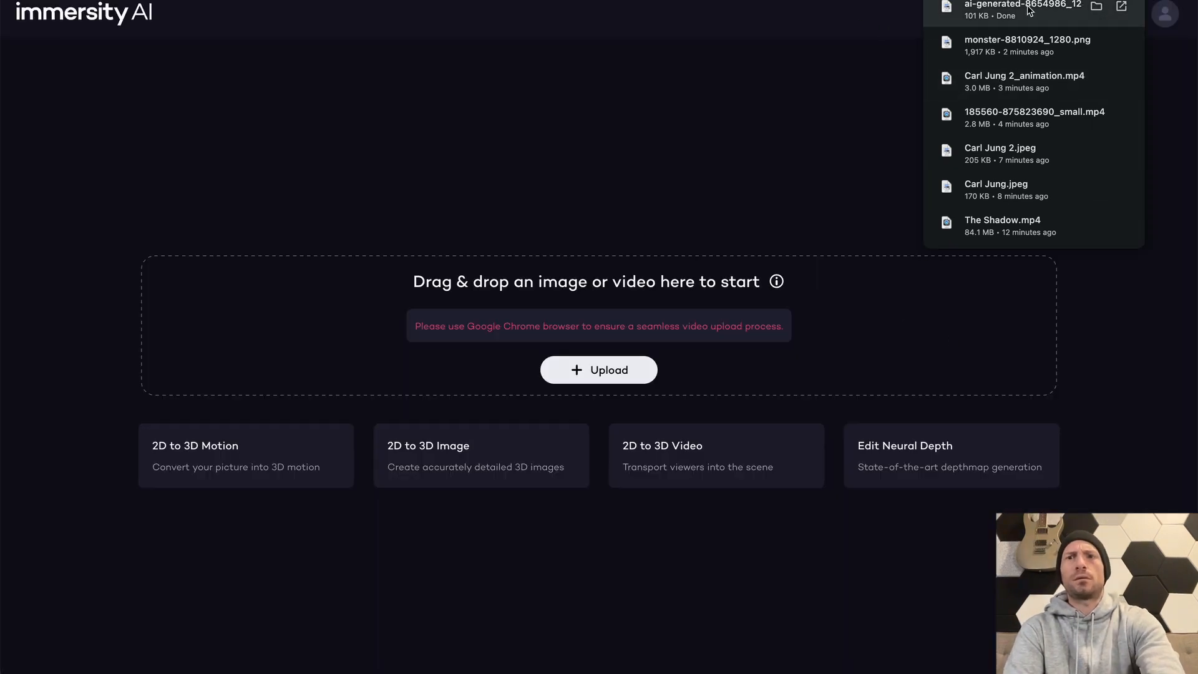
Try to upload the downloaded demon image to Immersity AI
left_click_drag(818, 43, 603, 318)
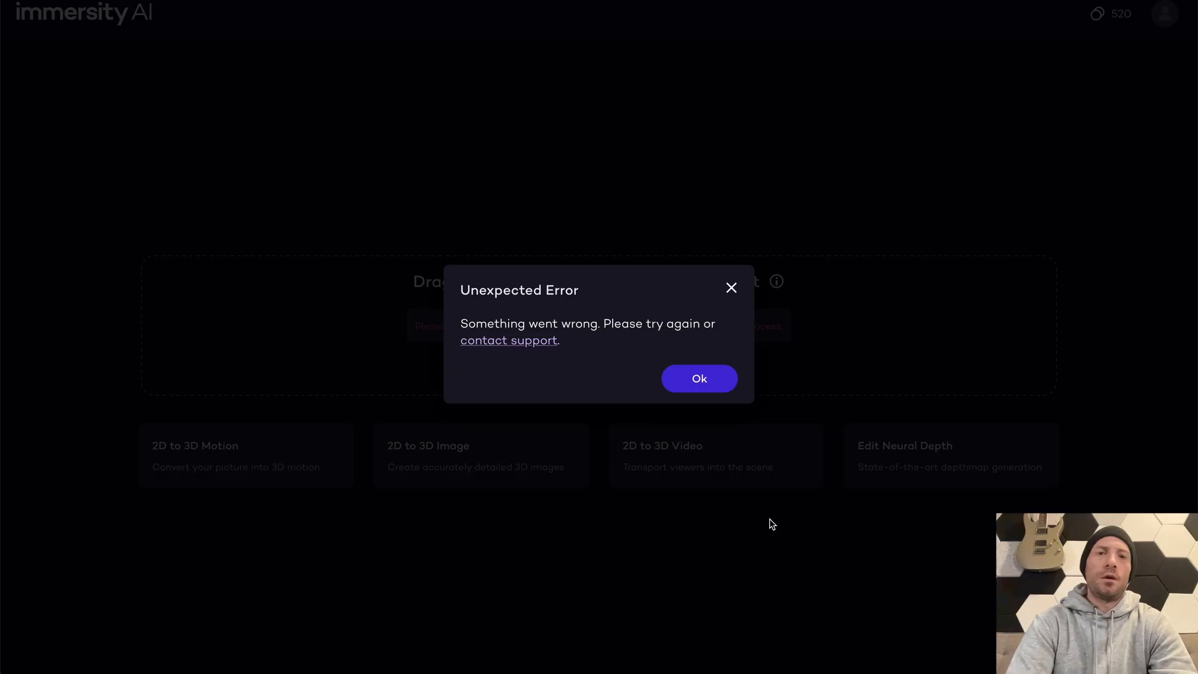
left_click(700, 379)
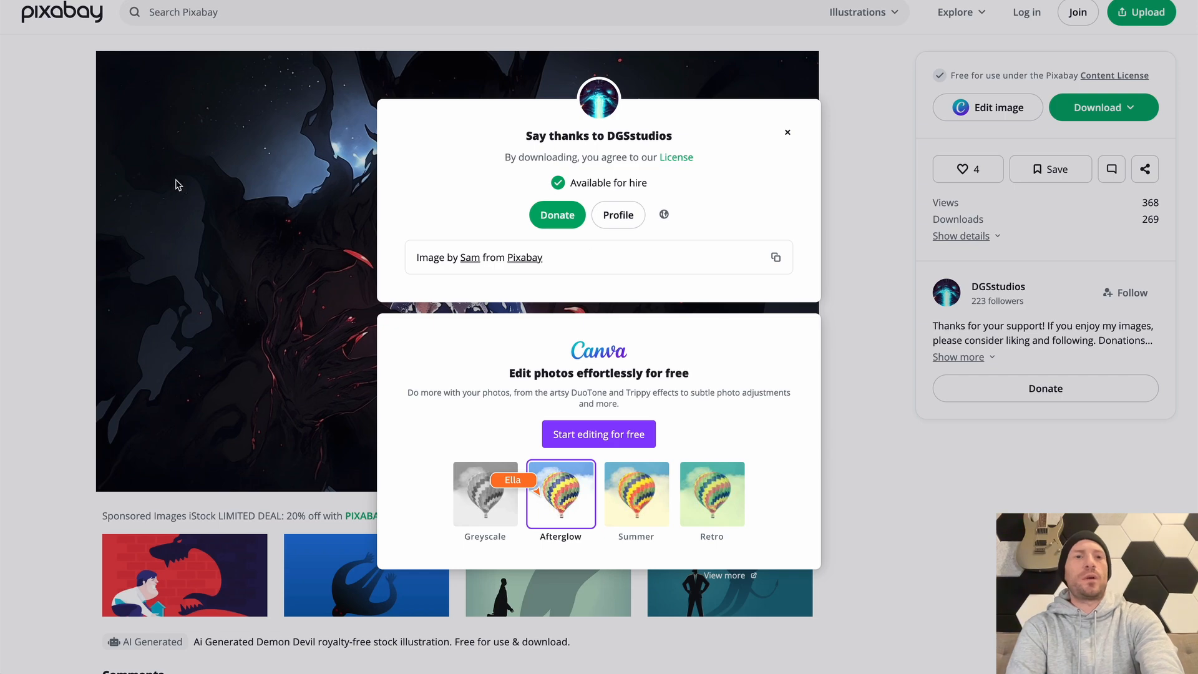
Browse Pixabay's "evil shadow" videos and download the ghost shadow spirit smoke clip as a 1280×643 MP4
left_click(175, 185)
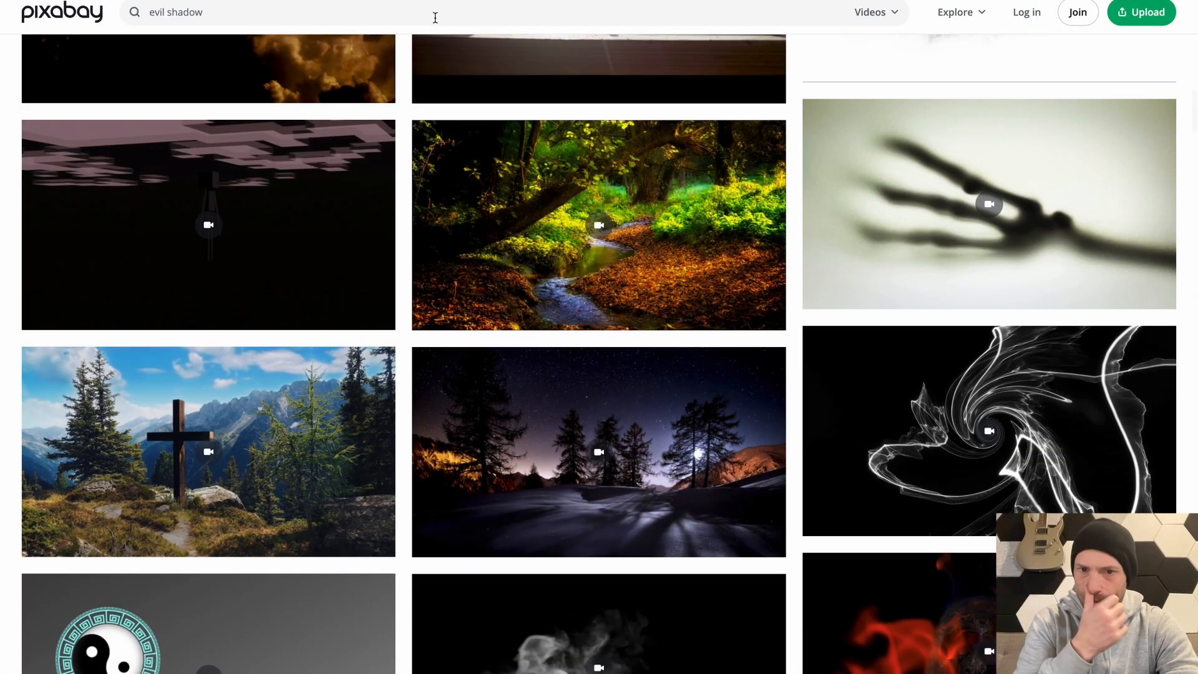
scroll(516, 179, "down", 6)
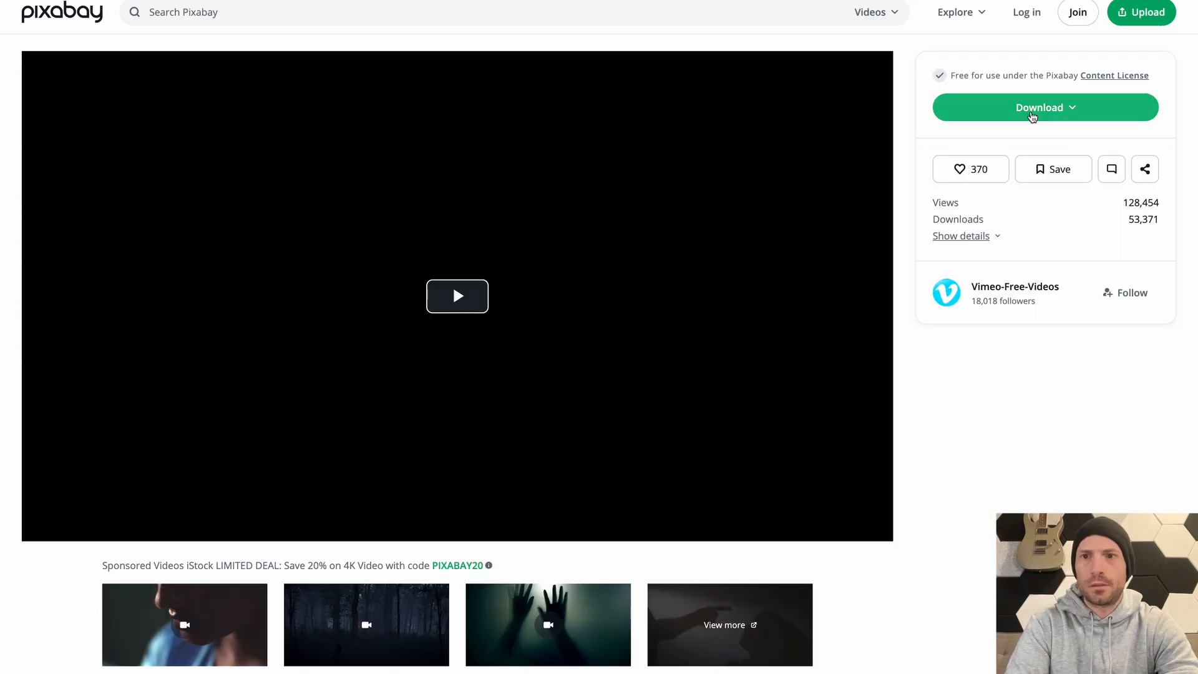
left_click(1029, 112)
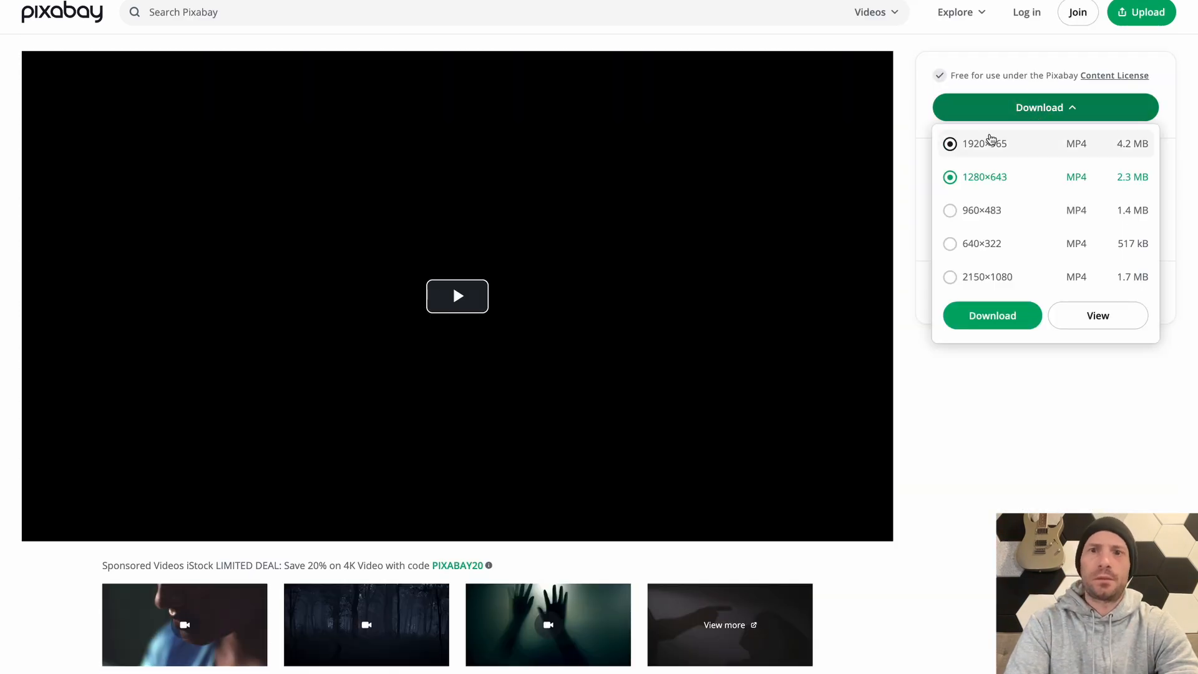
left_click(993, 316)
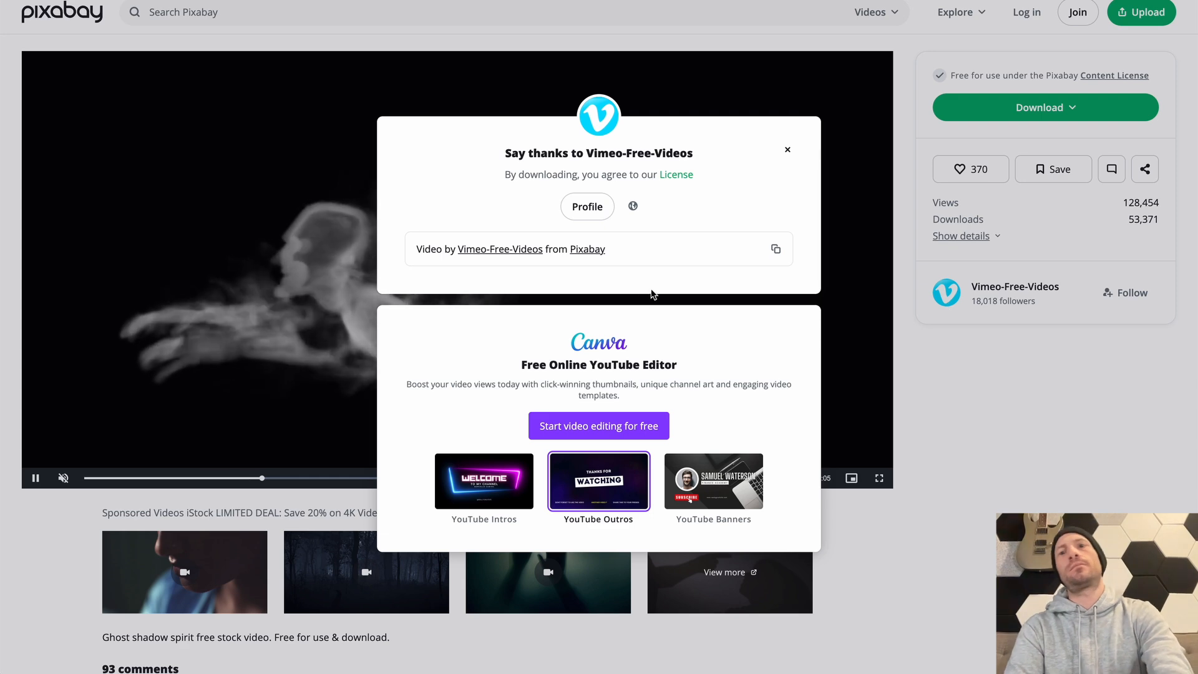
key("super+Tab")
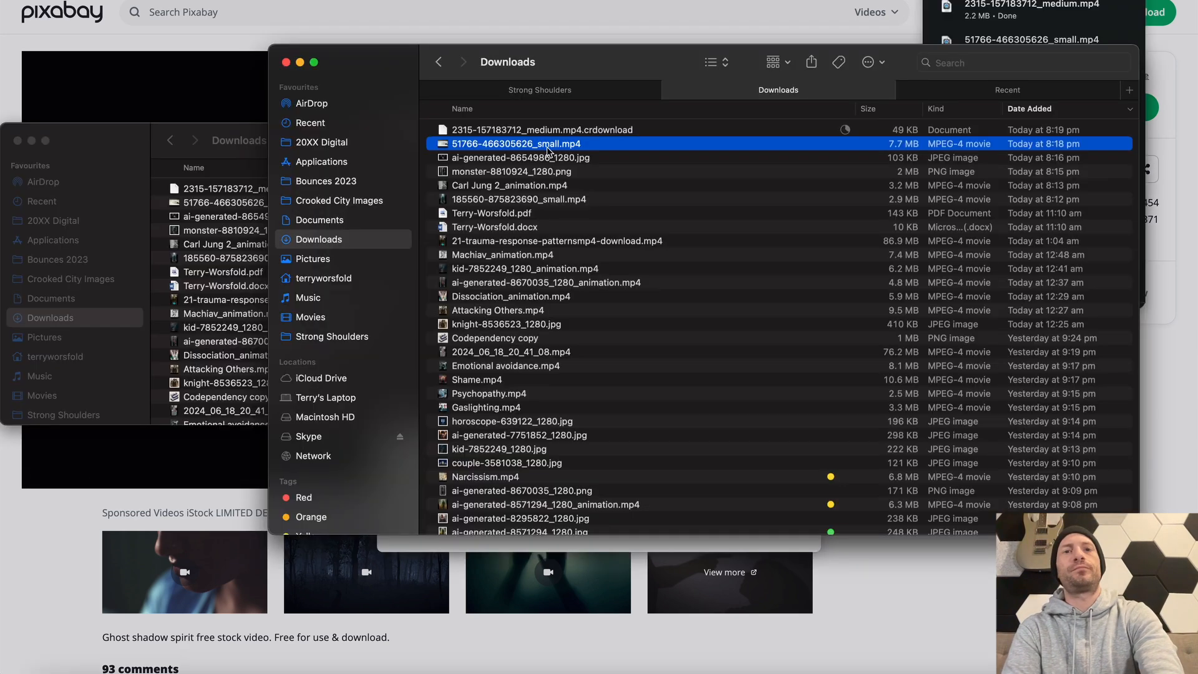
left_click(552, 130)
key("super+Tab")
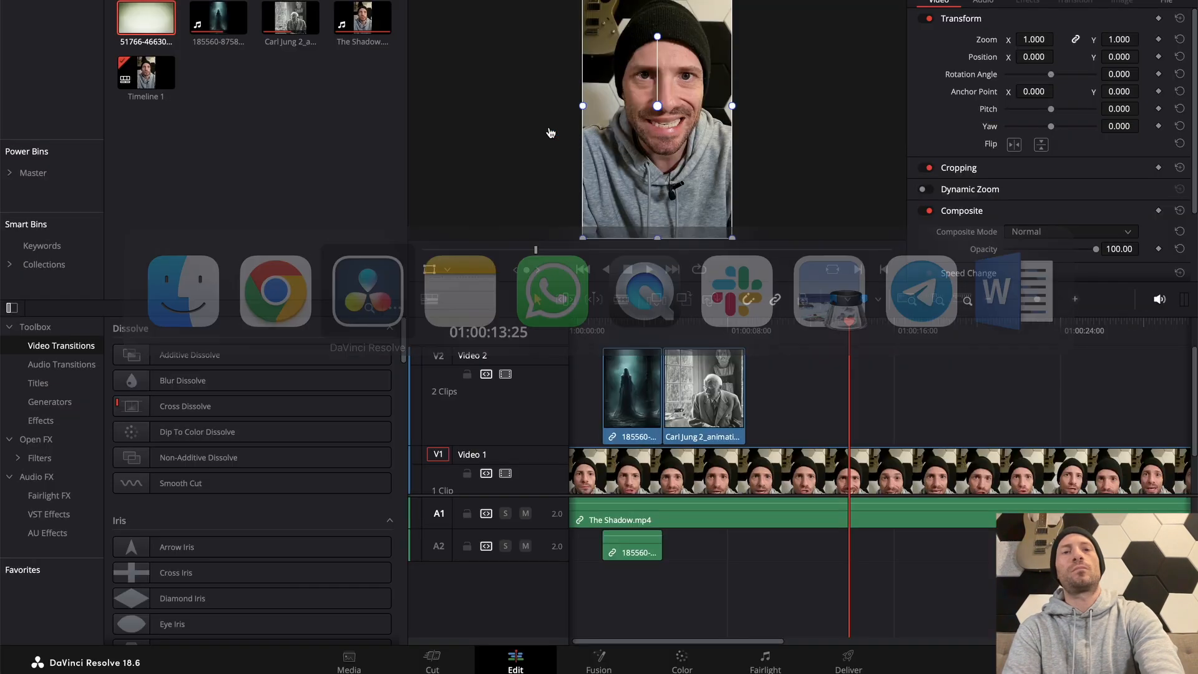
key("super+Tab")
key("space")
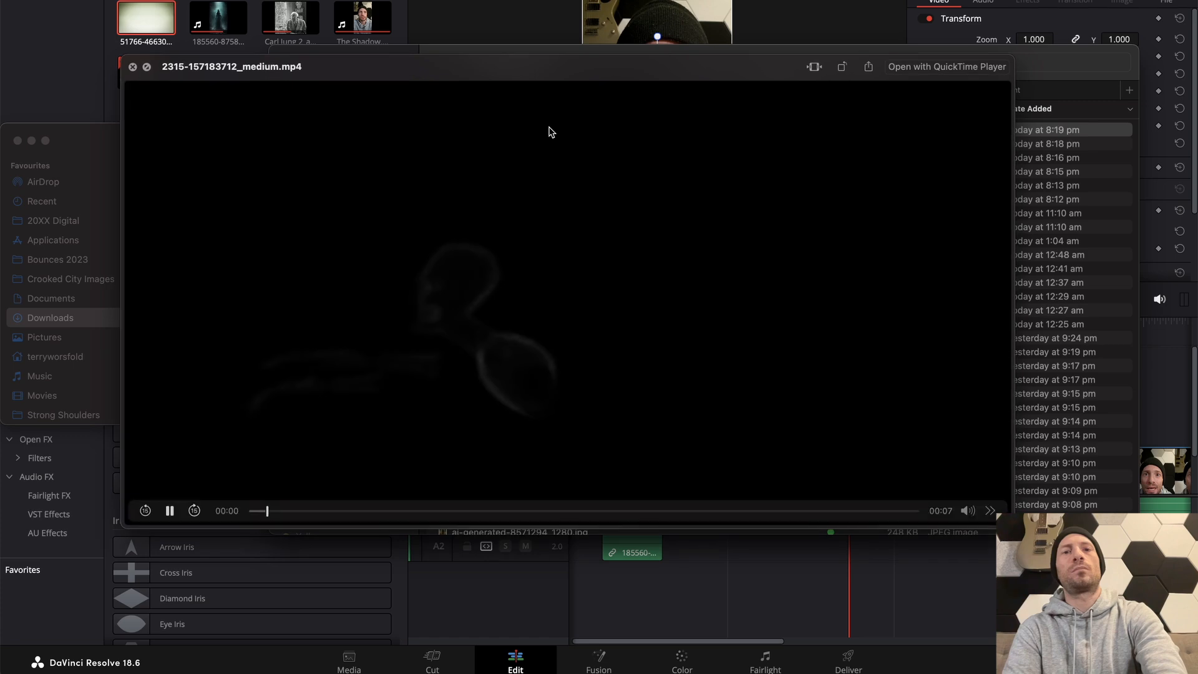
key("space")
key("super+Tab")
left_click_drag(551, 129, 753, 369)
Play the ghost smoke clip, reposition it in the frame to about X 106, Y 30, and replay it from 01:00:08:27
left_click(731, 329)
key("space")
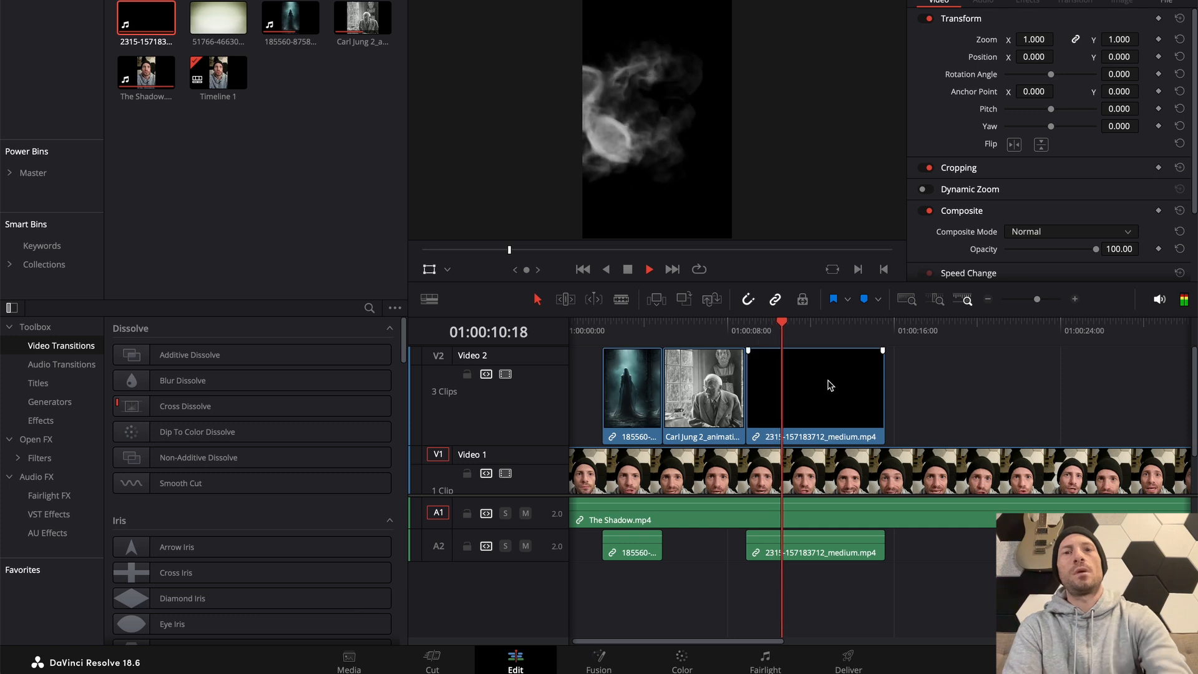
left_click(808, 368)
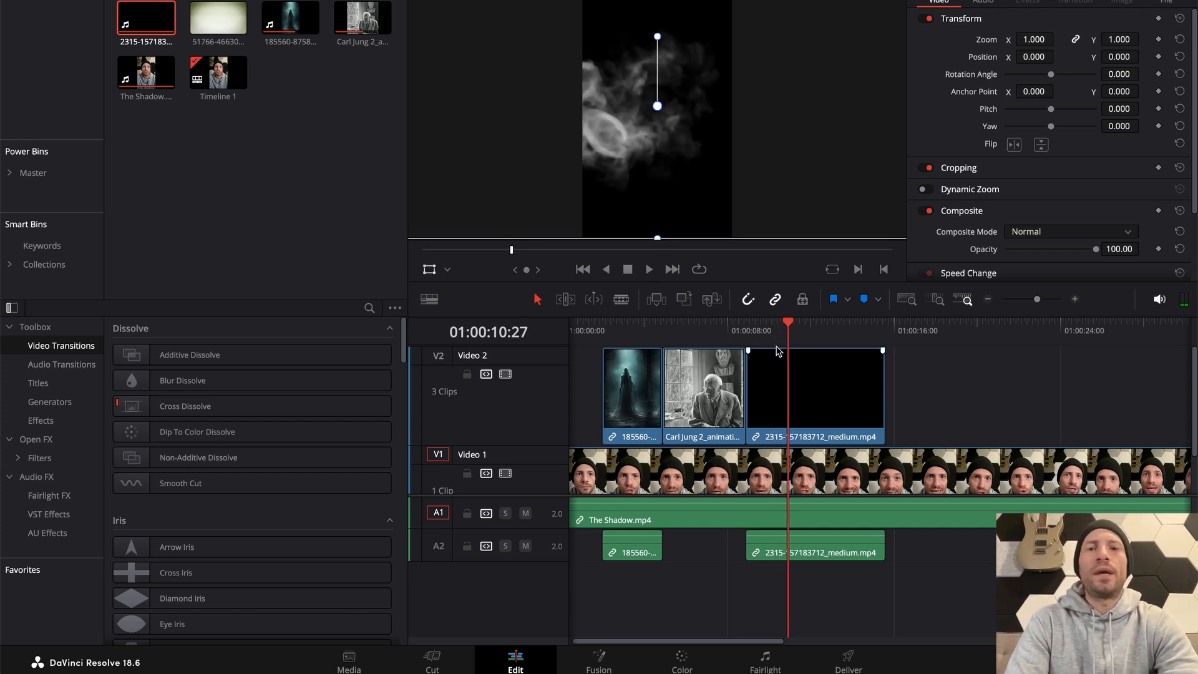
left_click(748, 329)
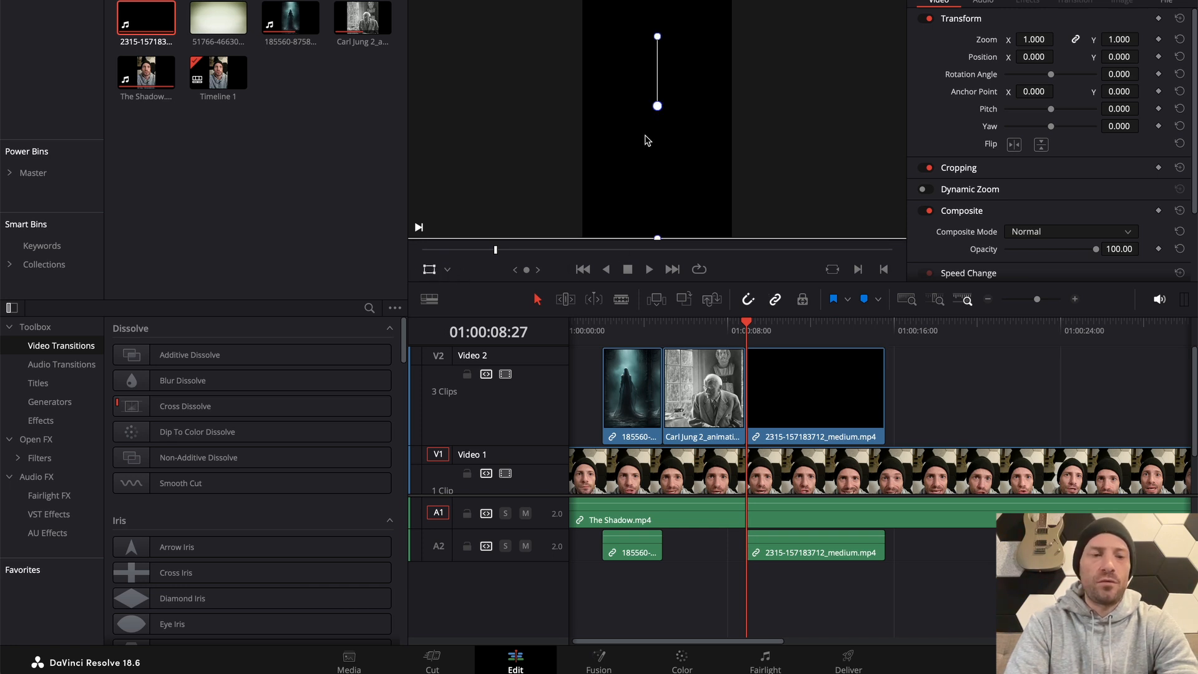
left_click_drag(645, 137, 696, 134)
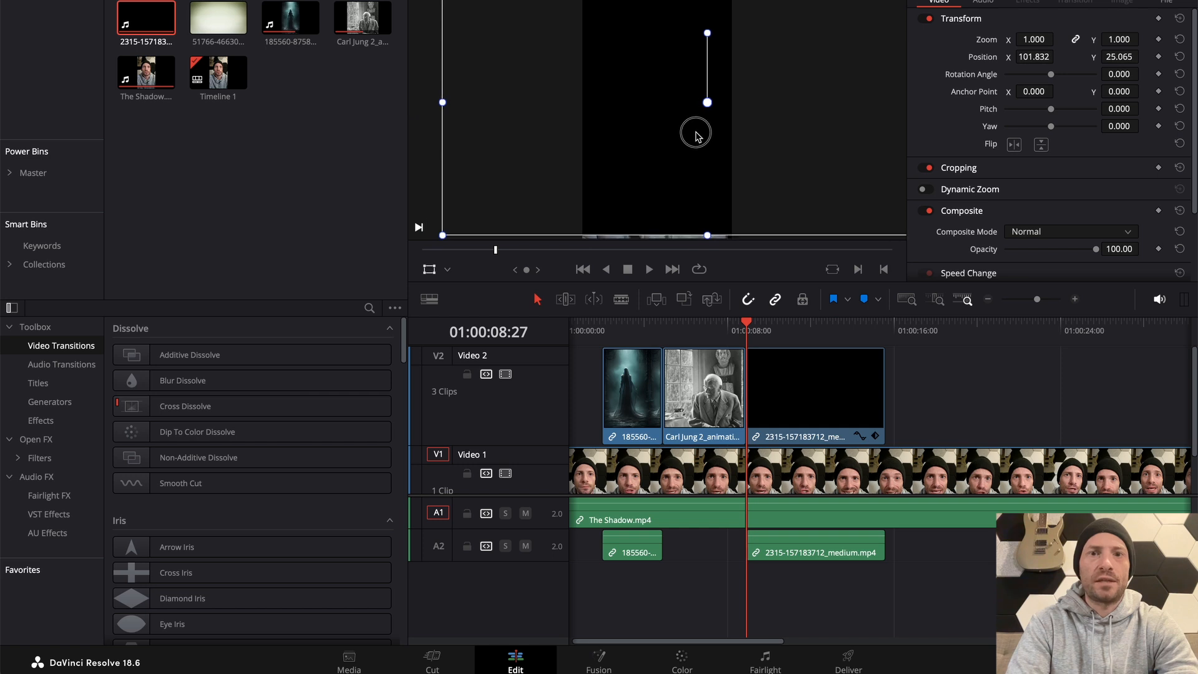
key("space")
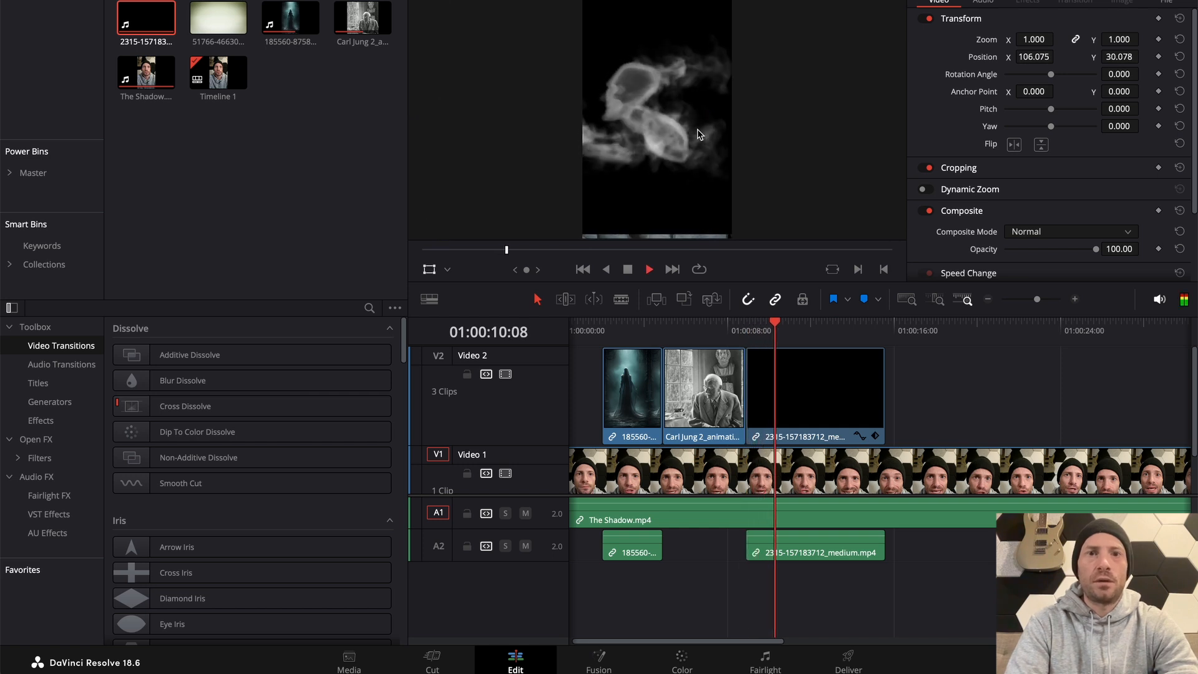
Undo the ghost smoke clip's repositioning, shift it horizontally to X 128.704 with Y 0, and replay it from 01:00:08:27
key("ctrl+z")
left_click_drag(659, 155, 720, 108)
left_click(746, 322)
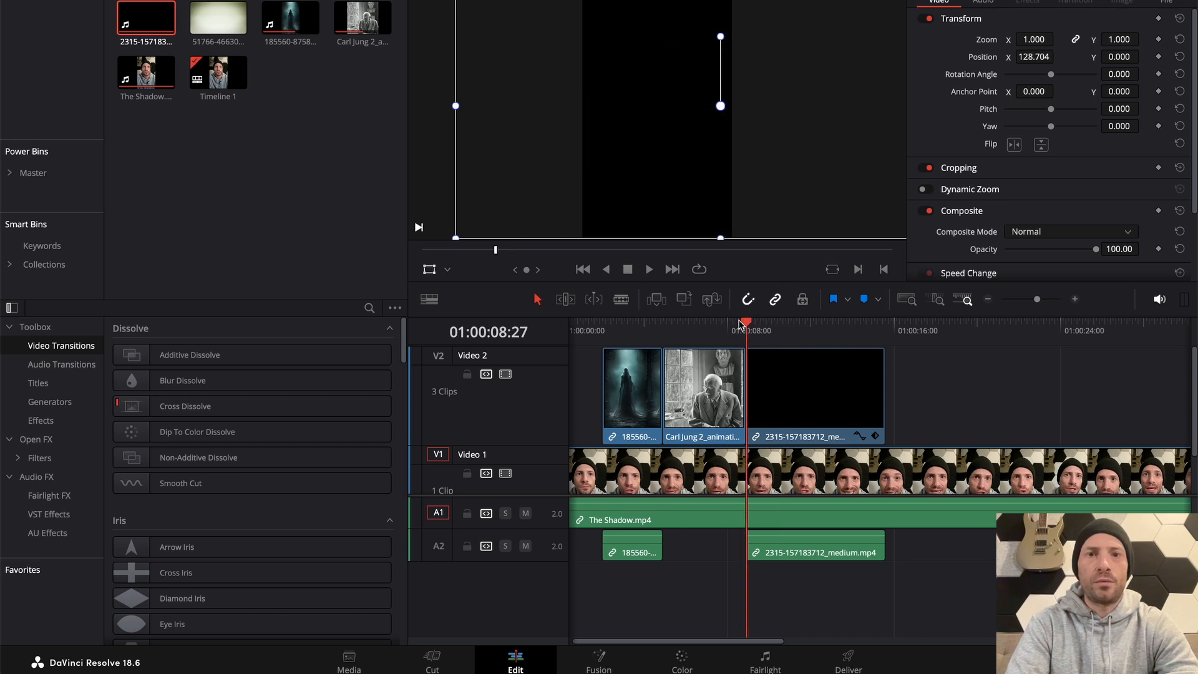
key("space")
left_click(728, 326)
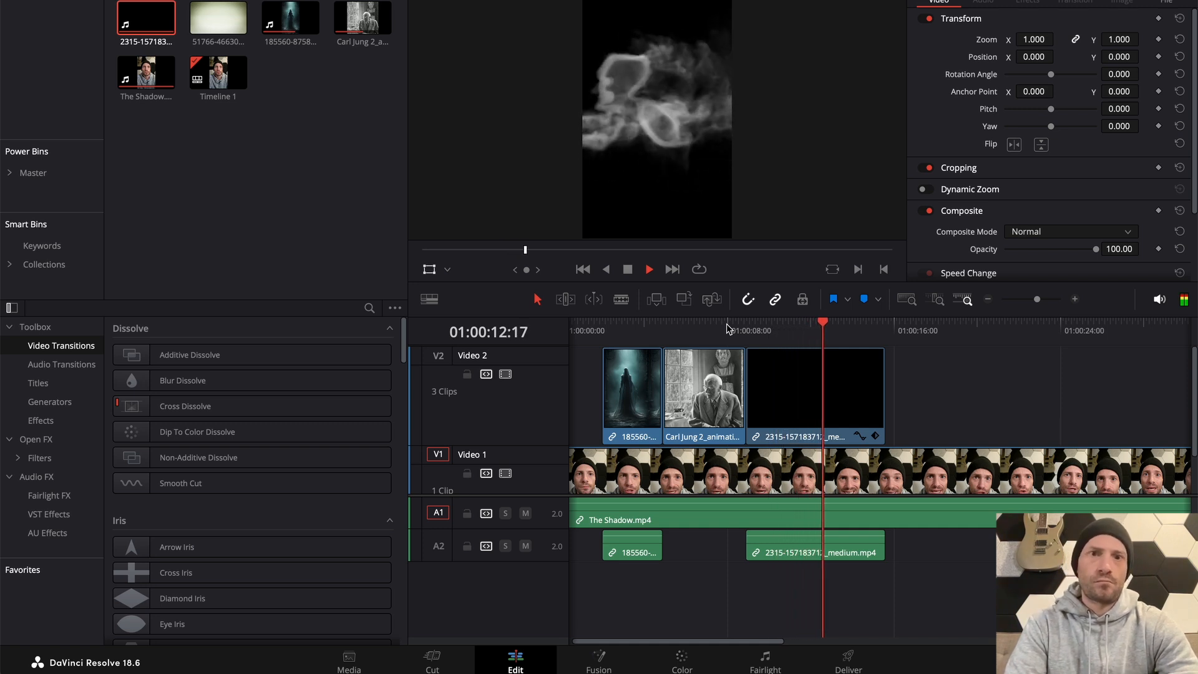
key("space")
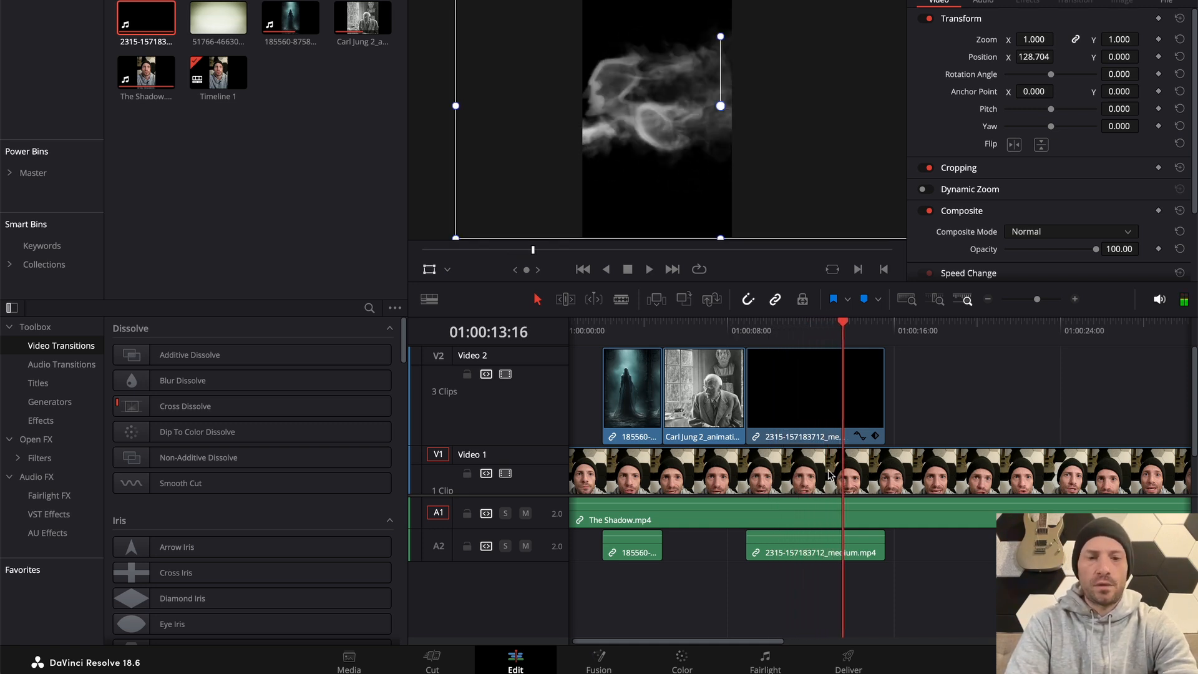
Split only the Video 2 ghost smoke clip at 01:00:13:16 and delete the part after the cut
key("ctrl+b")
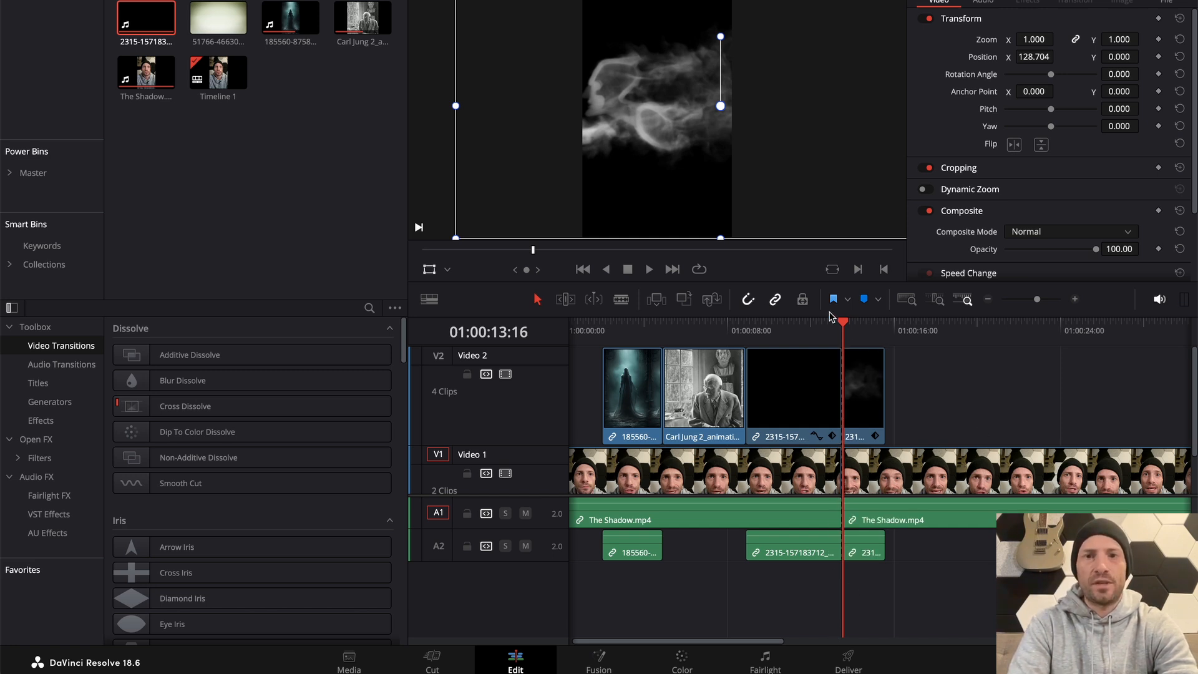
key("b")
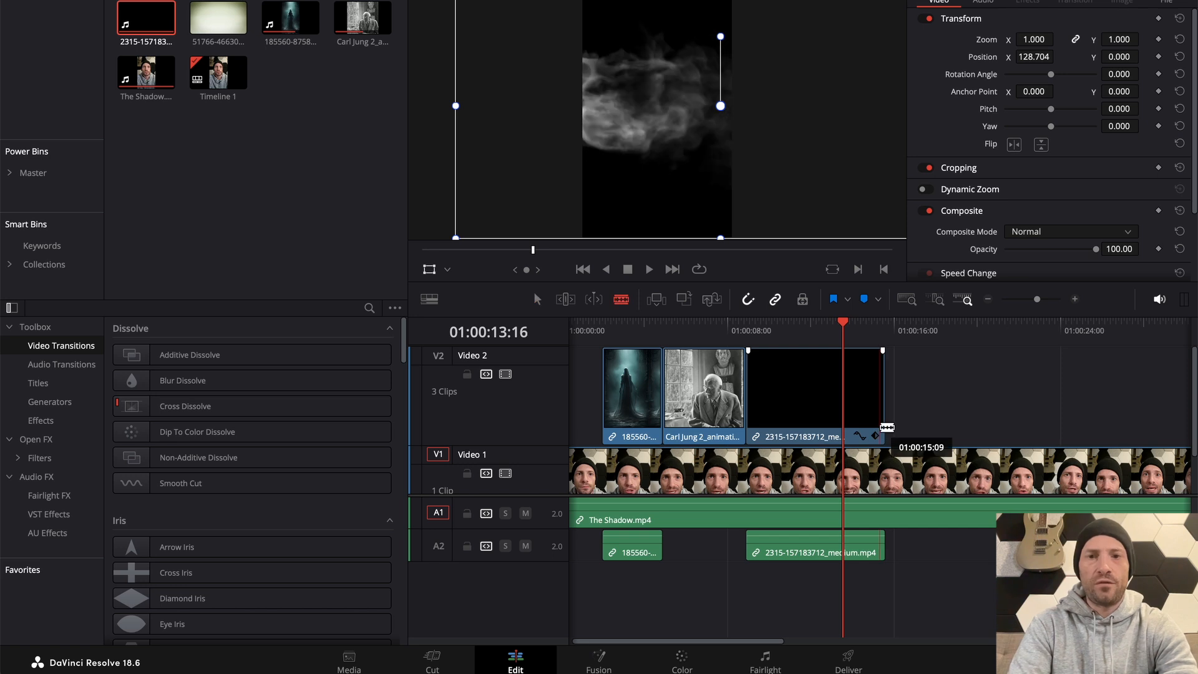
left_click(844, 401)
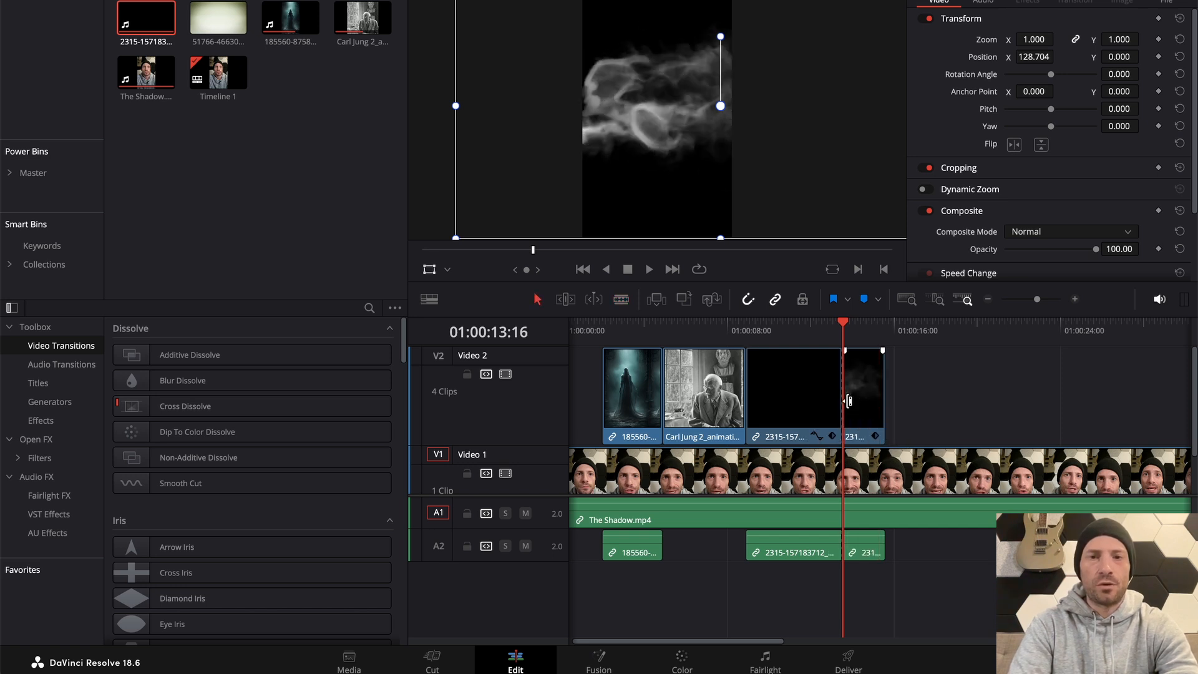
key("Delete")
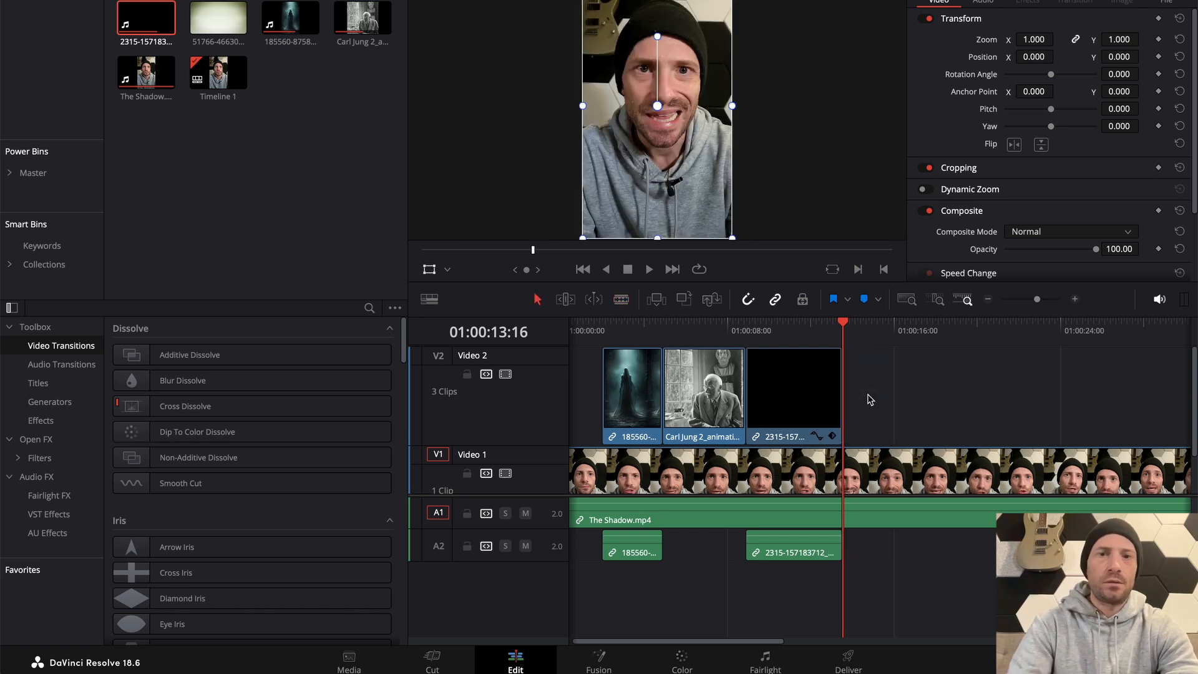
Replay the timeline from just before the trimmed ghost smoke clip through to 01:00:17:18
left_click(748, 331)
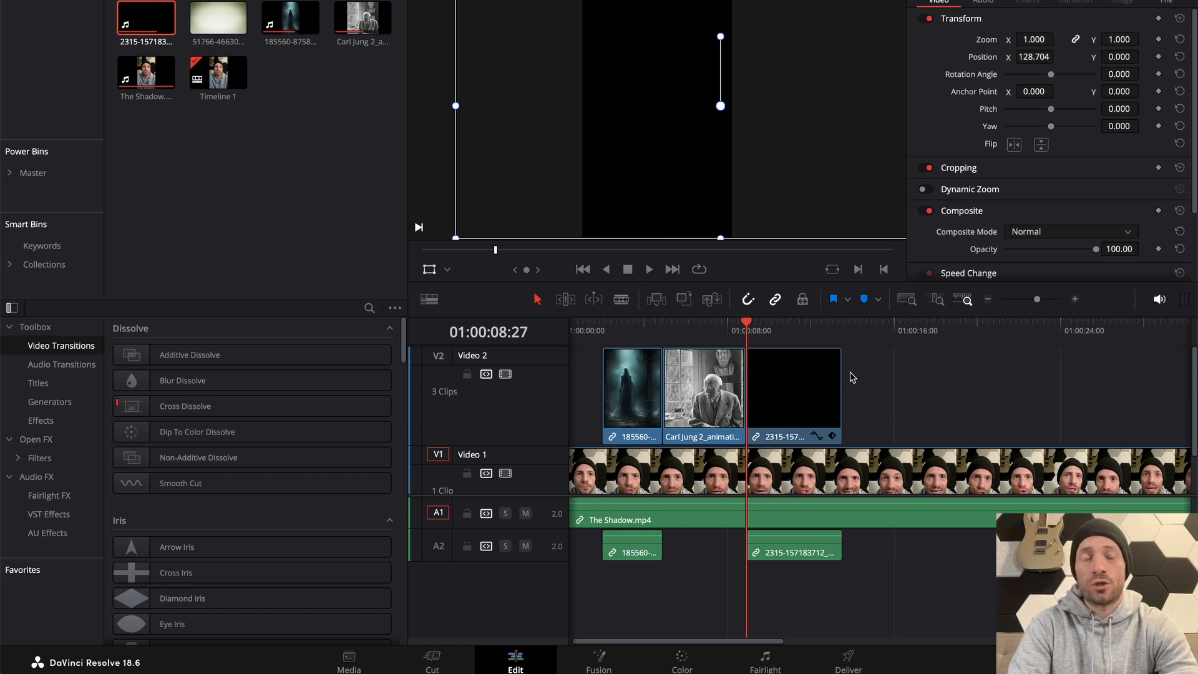
left_click(734, 330)
key("space")
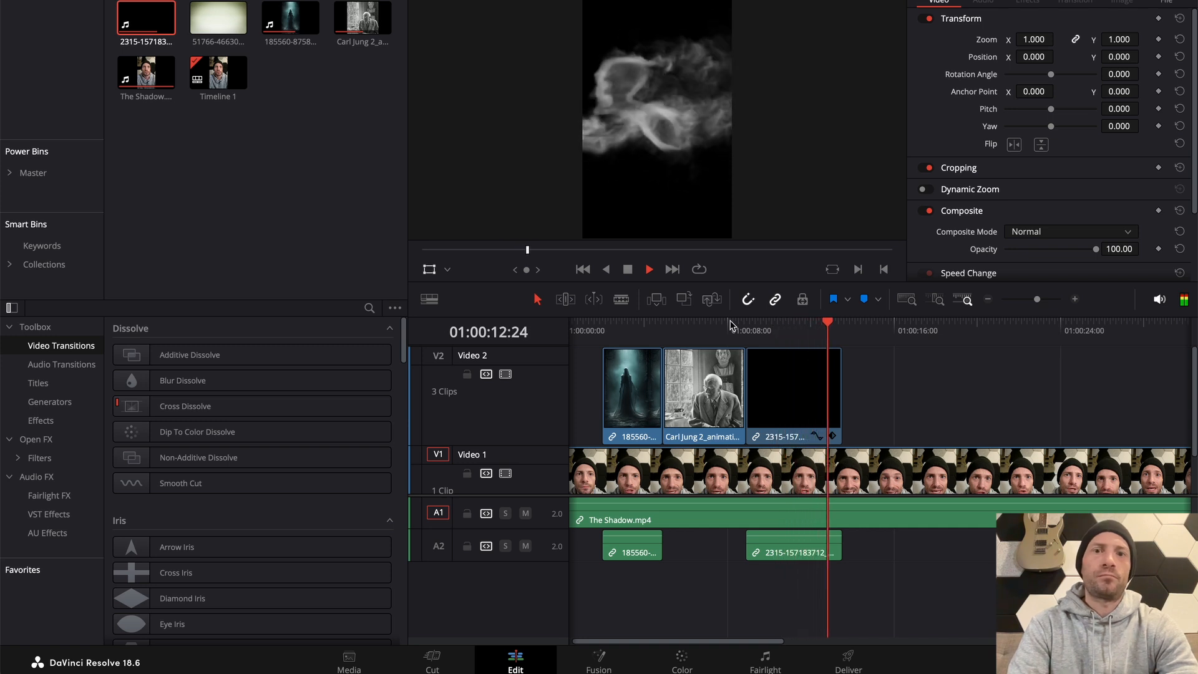
key("space")
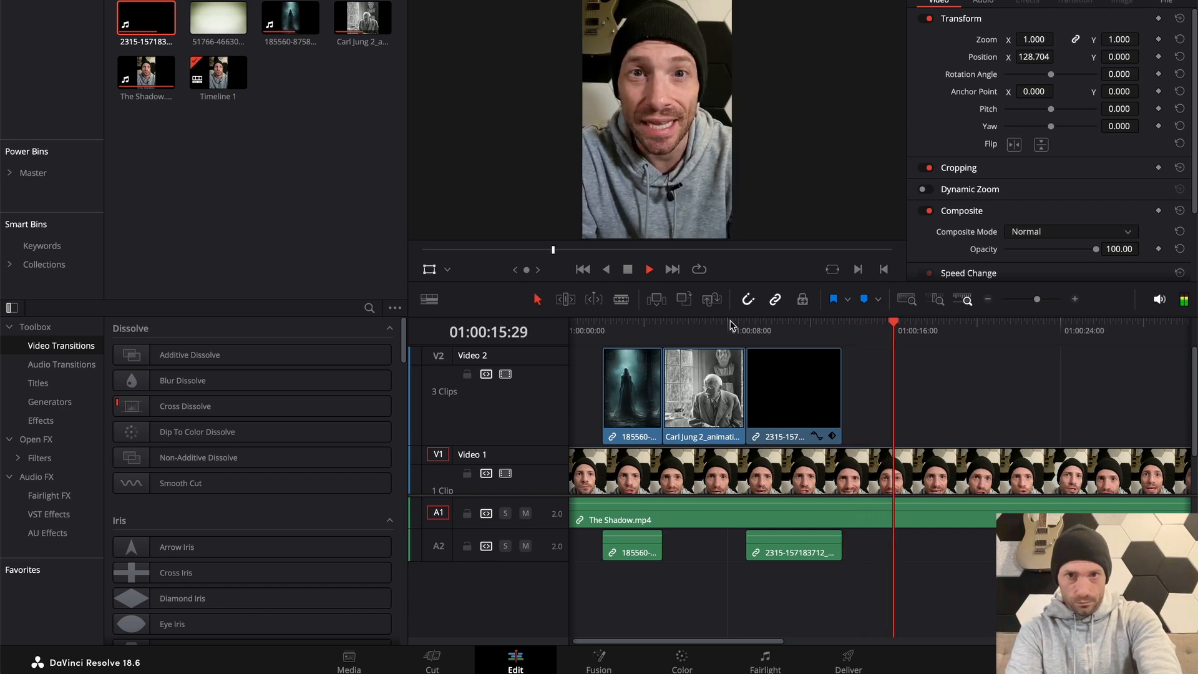
key("space")
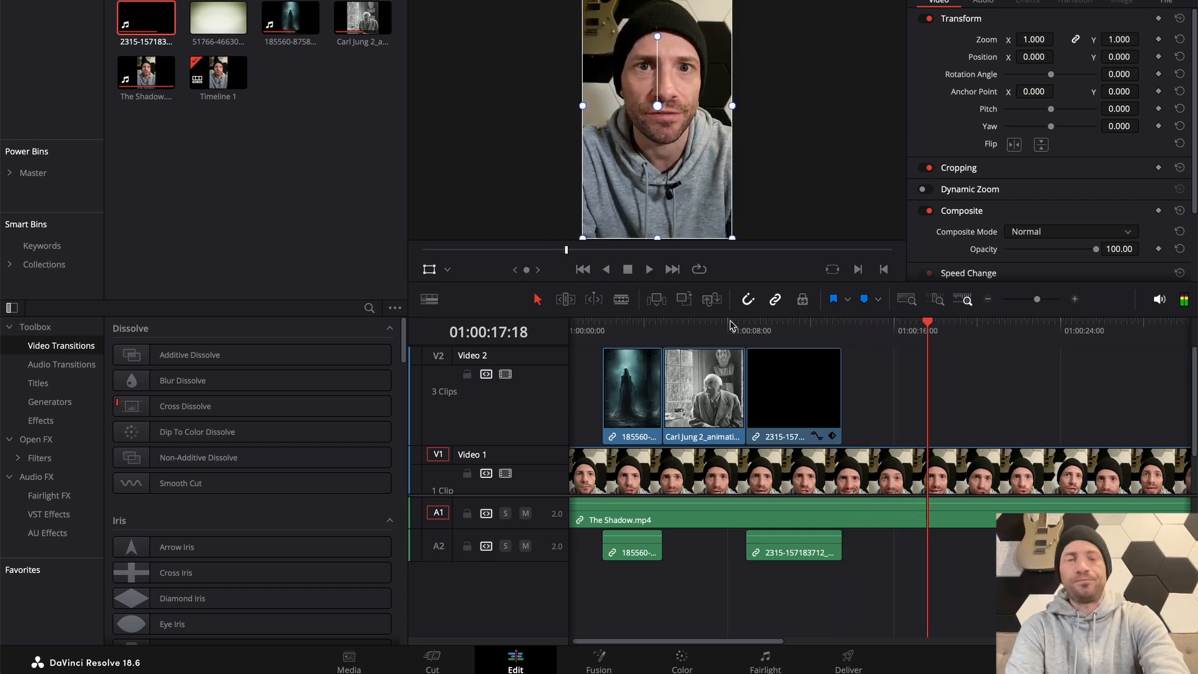
Switch to Pixabay in Chrome, dismiss the download message, and search the videos for "lurking"
key("super+Tab")
key("super+Tab")
key("super+Tab")
key("super+Tab")
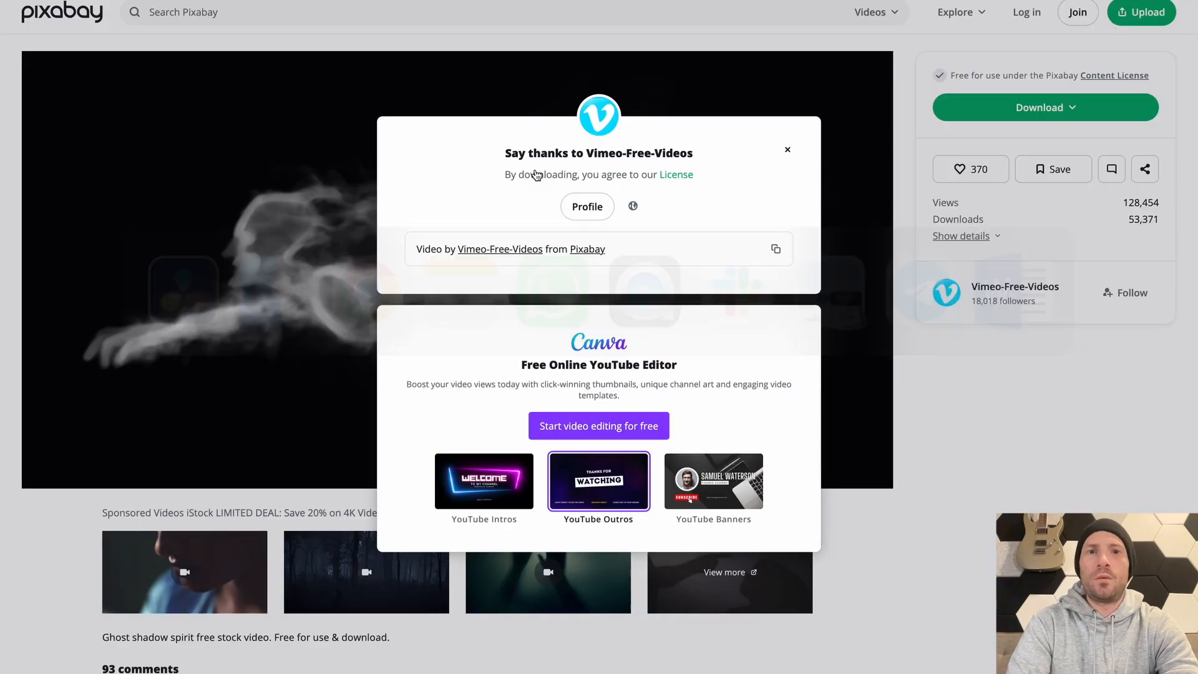
left_click(367, 67)
left_click(274, 19)
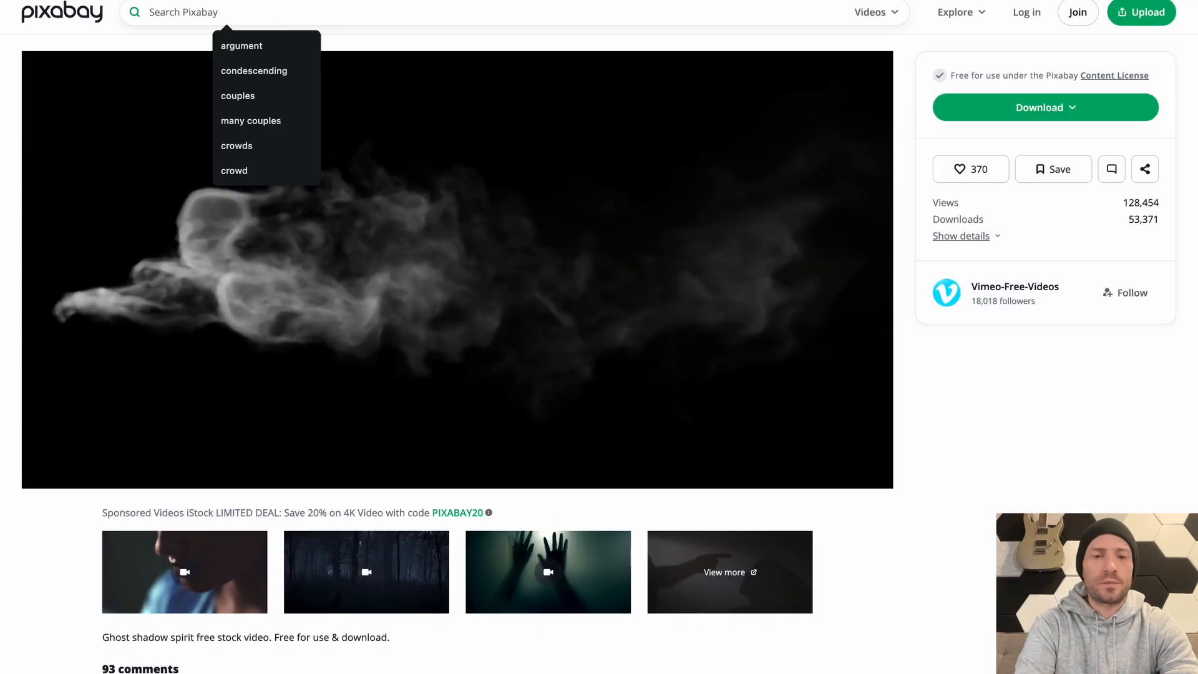
type("lurking")
key("Return")
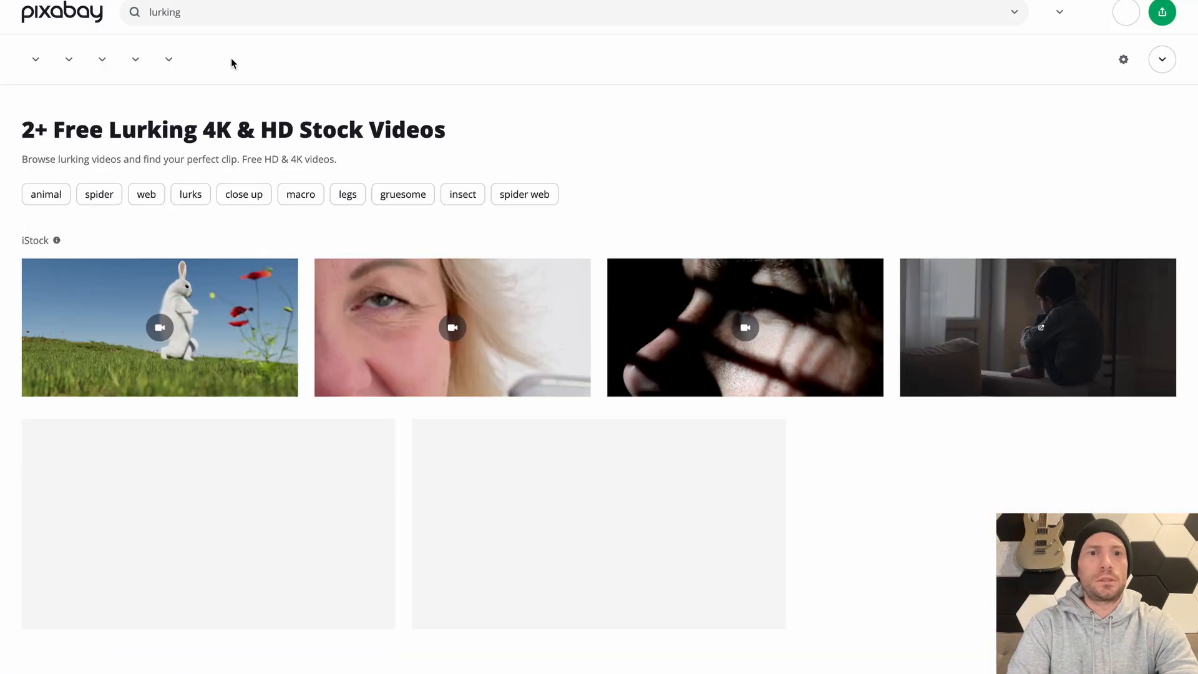
Search Pixabay's videos for "creepy" and download the red pumpkin-headed scarecrow clip as a 1280×720 MP4
double_click(187, 15)
type("creepy")
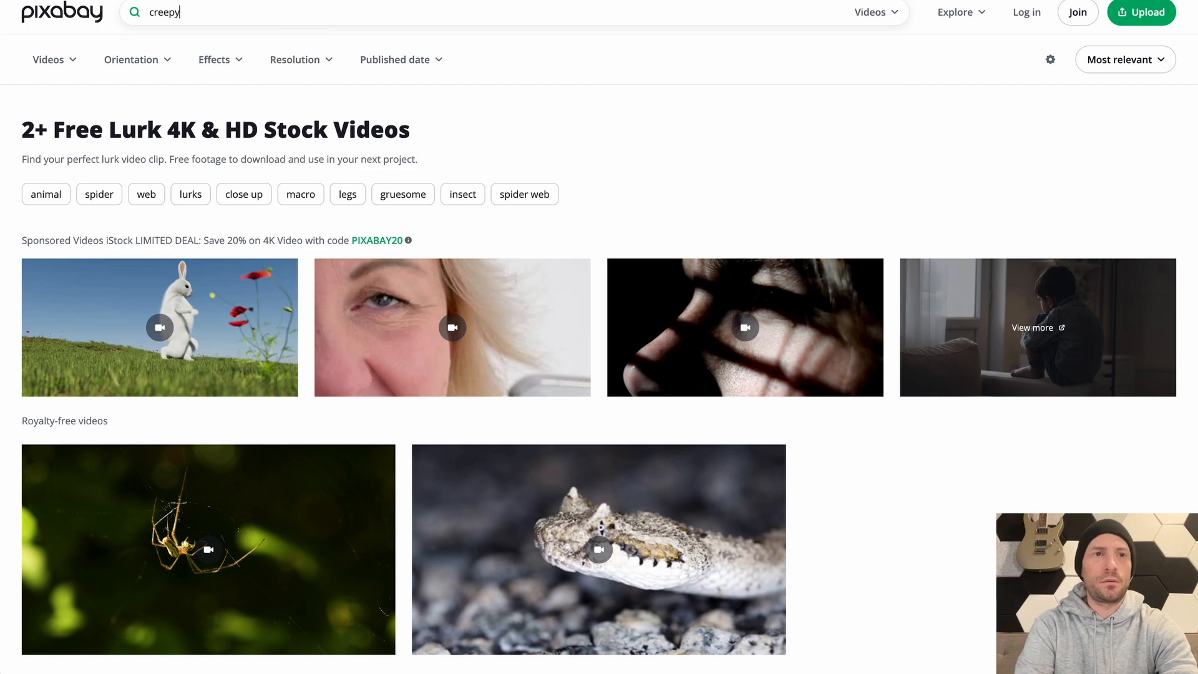
key("Return")
scroll(619, 214, "down", 10)
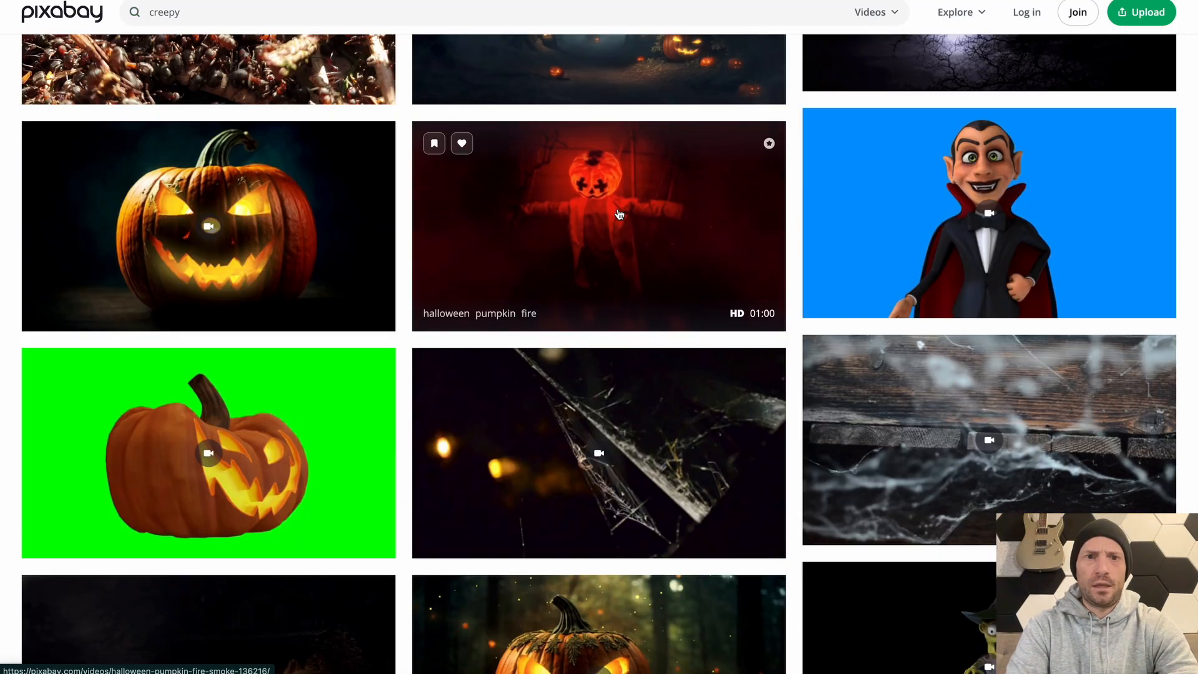
left_click(619, 214)
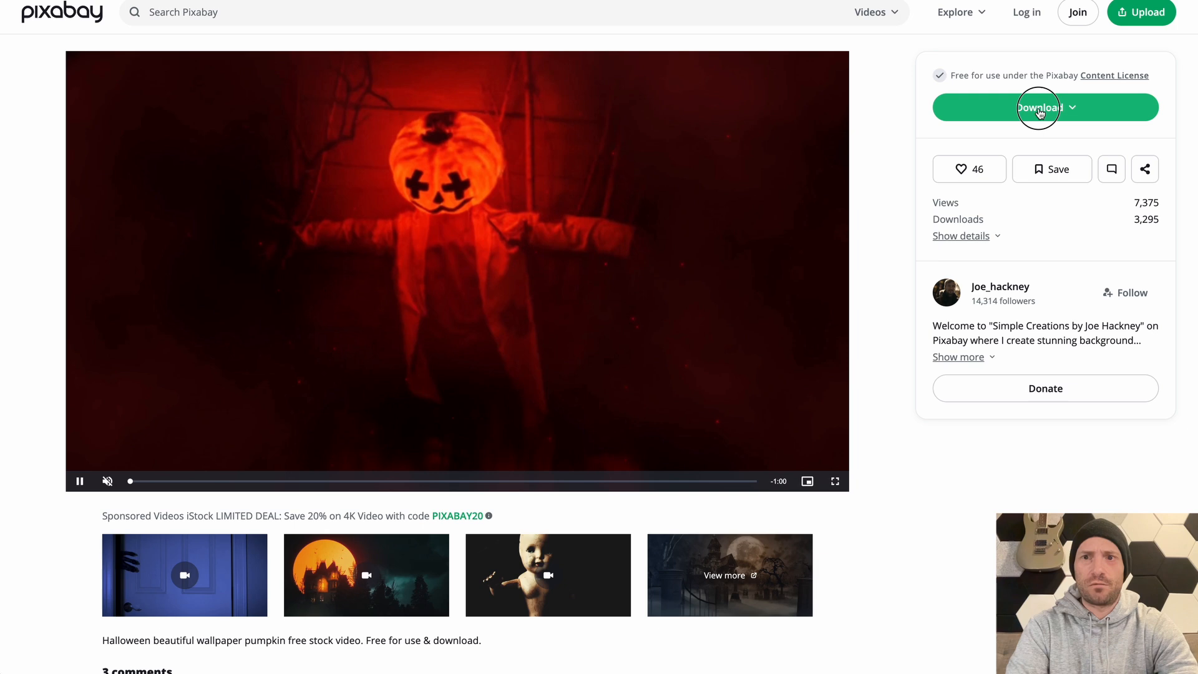
left_click(1038, 107)
left_click(983, 237)
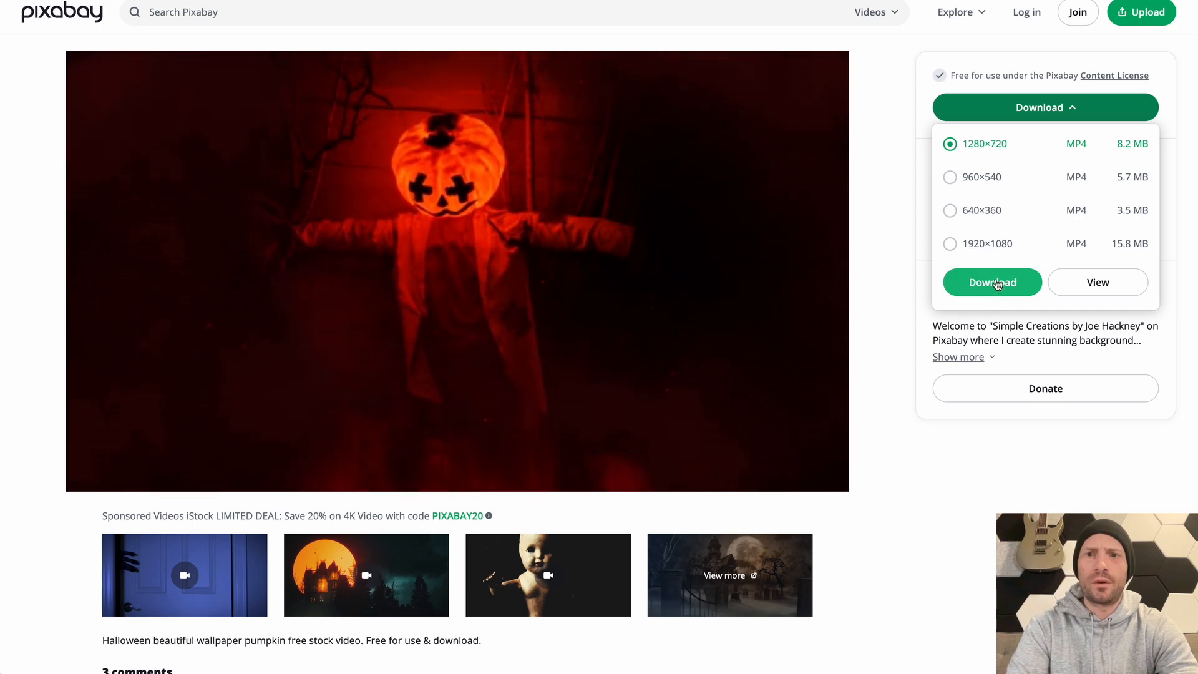
left_click(984, 288)
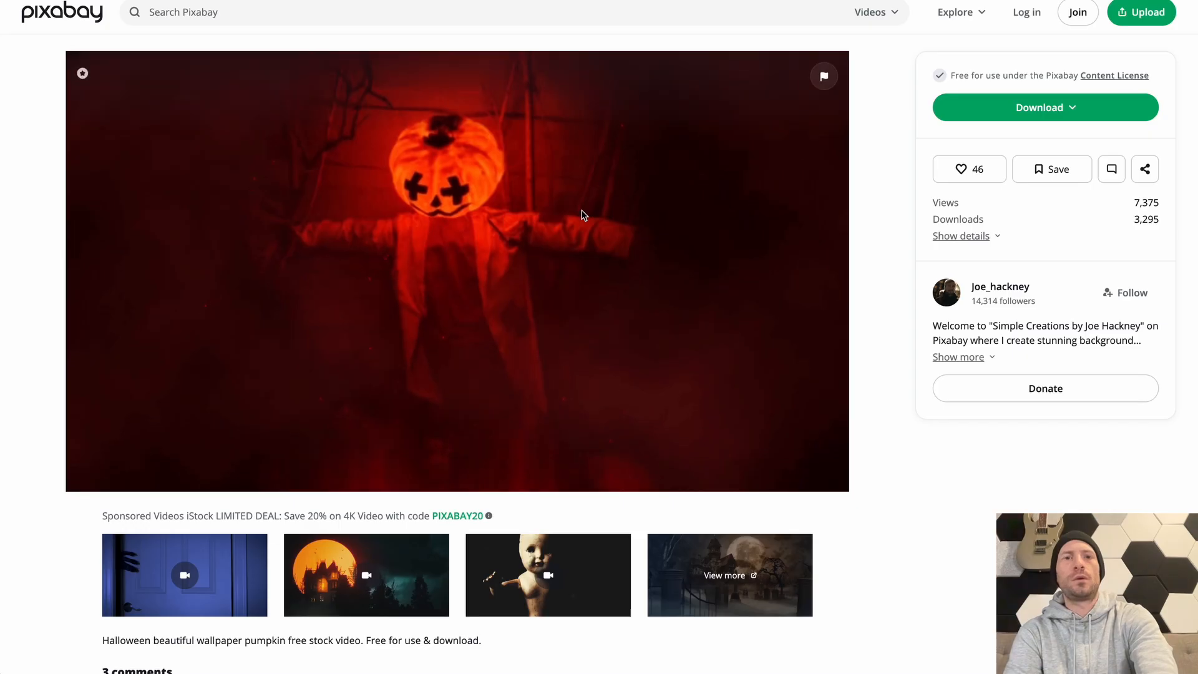
key("super+Tab")
key("super+Tab")
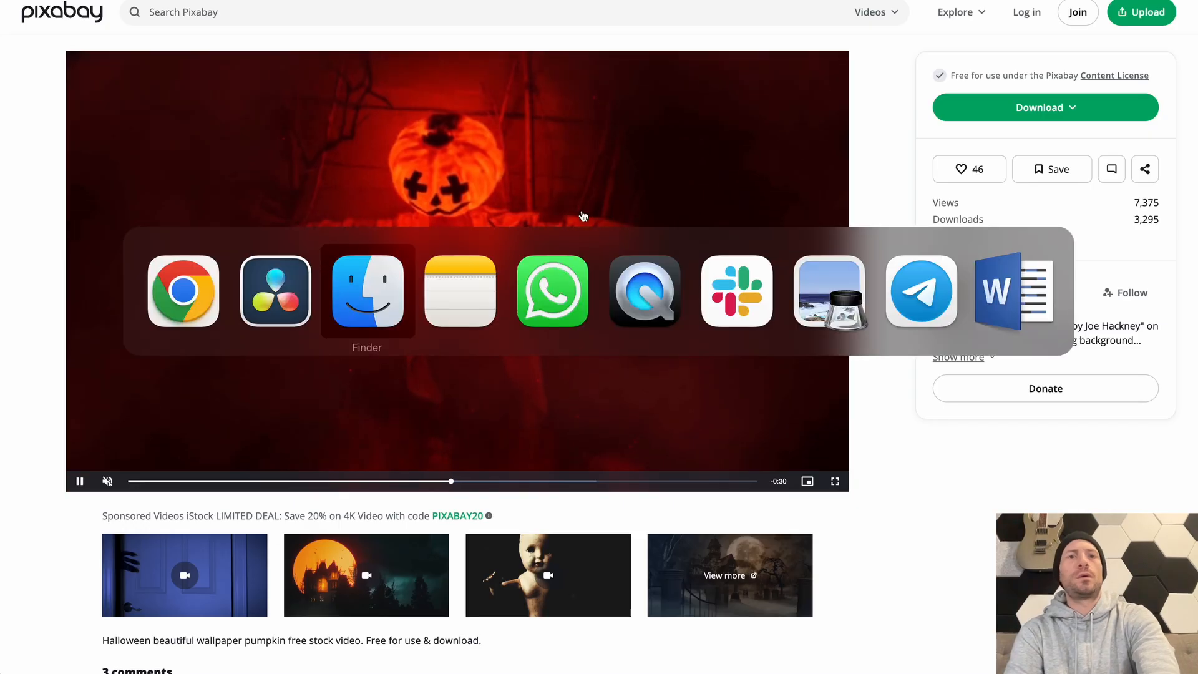
left_click(529, 131)
key("super+Tab")
left_click_drag(494, 130, 844, 419)
key("super+Tab")
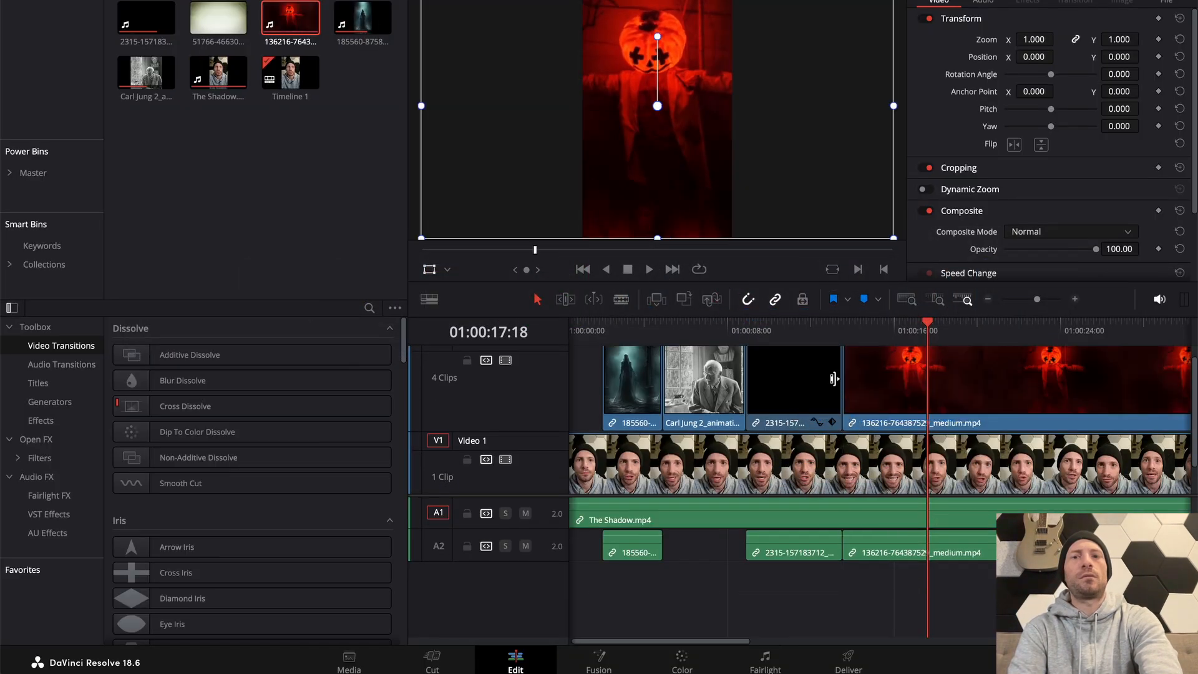
Play the pumpkin scarecrow clip, cut it at 01:00:19:07, delete the remainder, and play on from the cut
left_click(814, 331)
key("space")
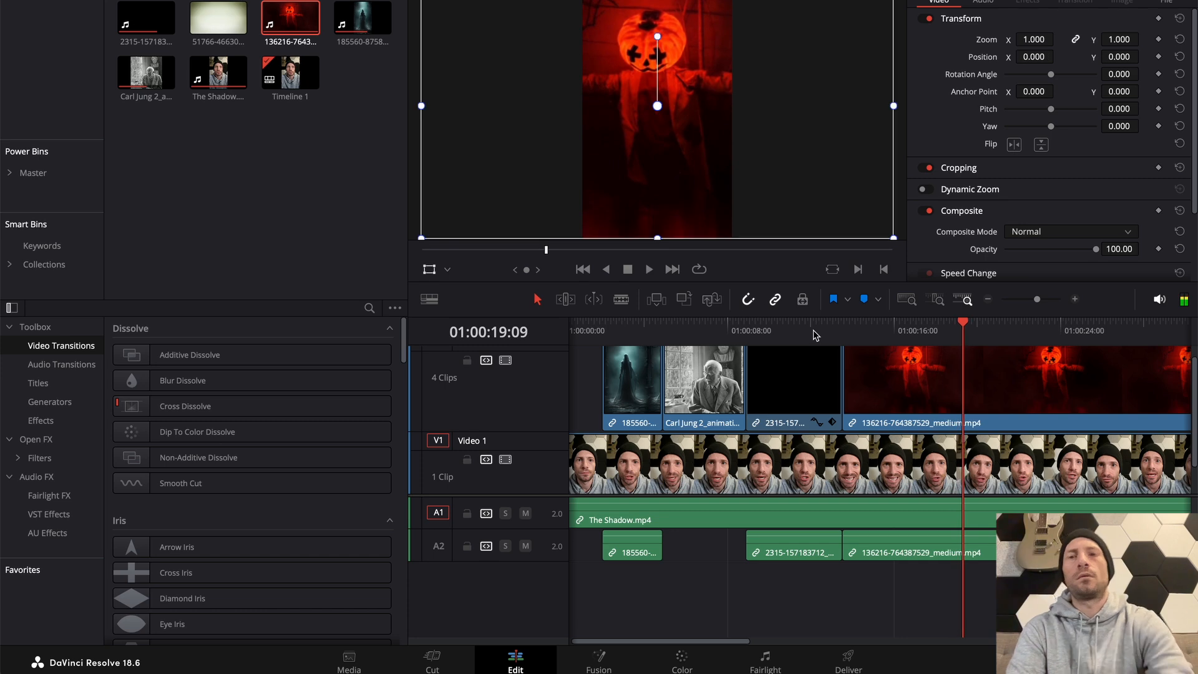
key("space")
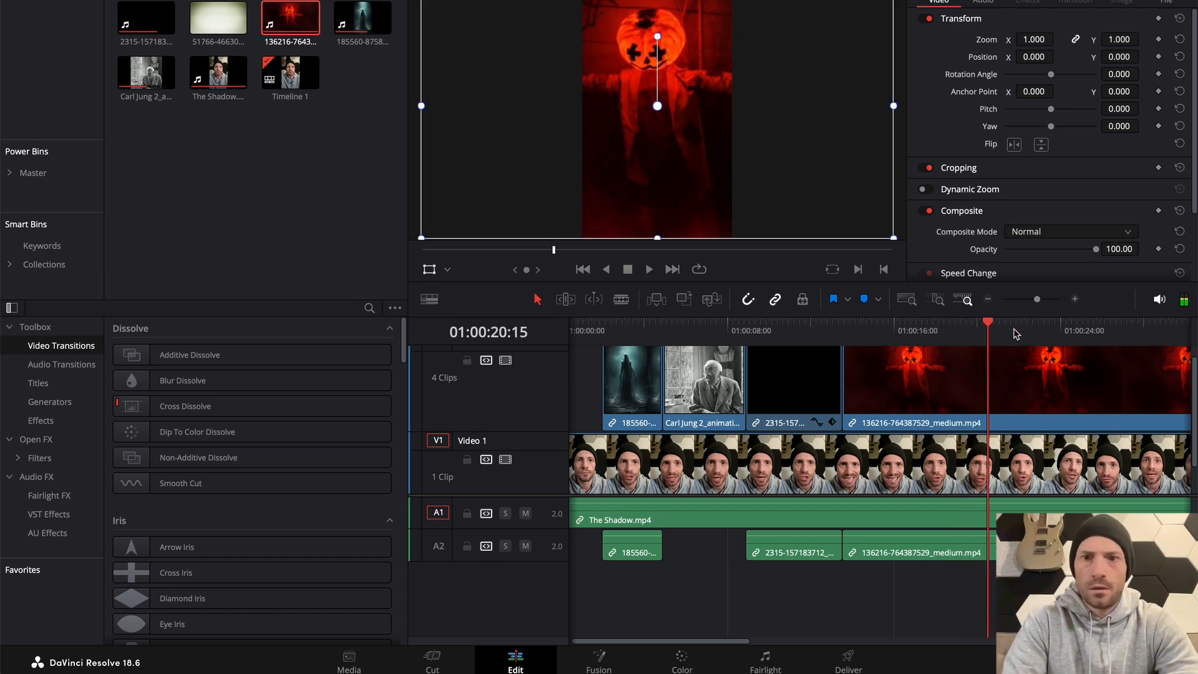
left_click(964, 325)
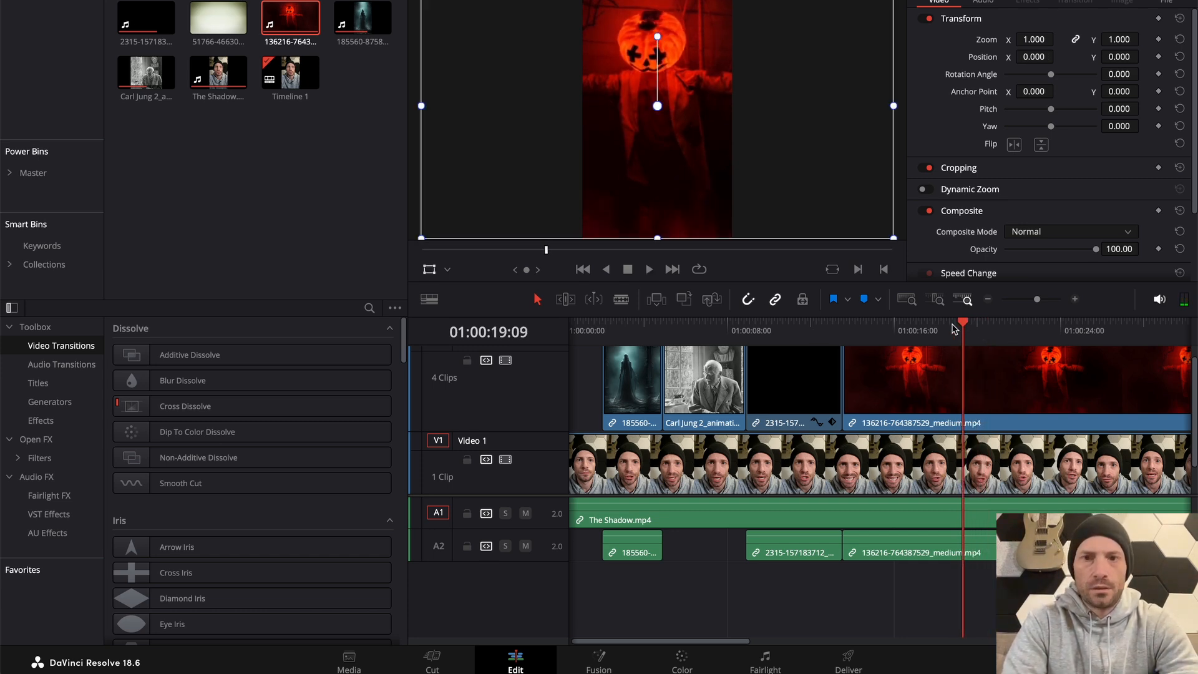
left_click_drag(953, 329, 964, 329)
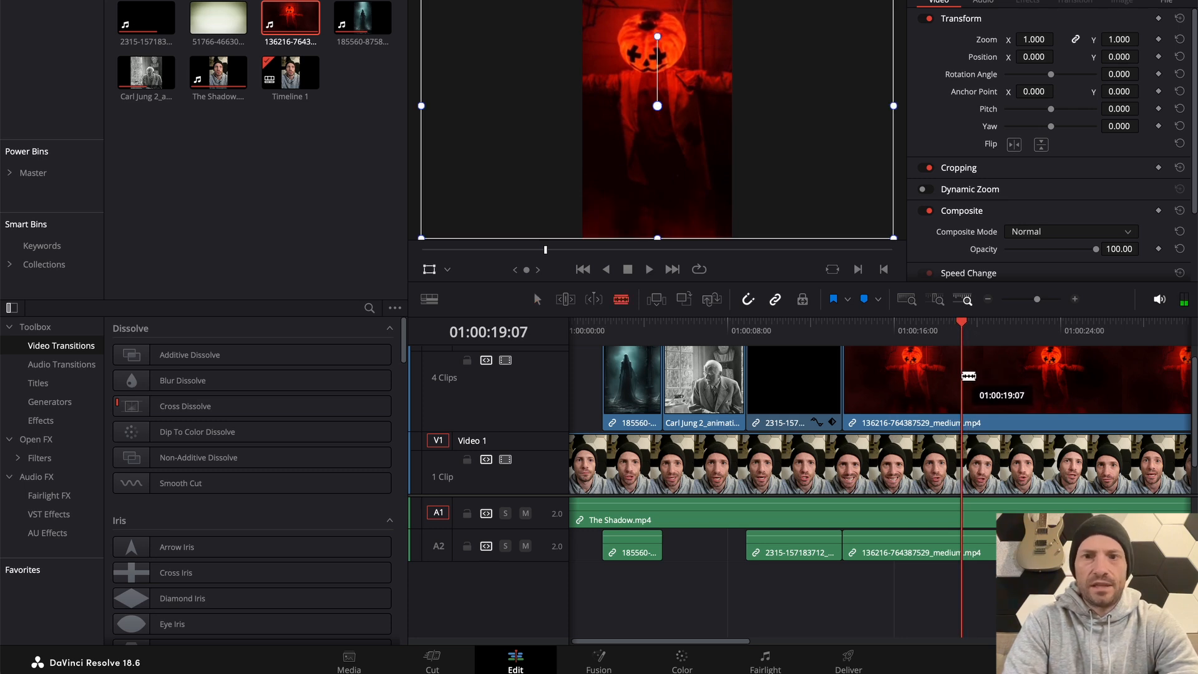
key("Delete")
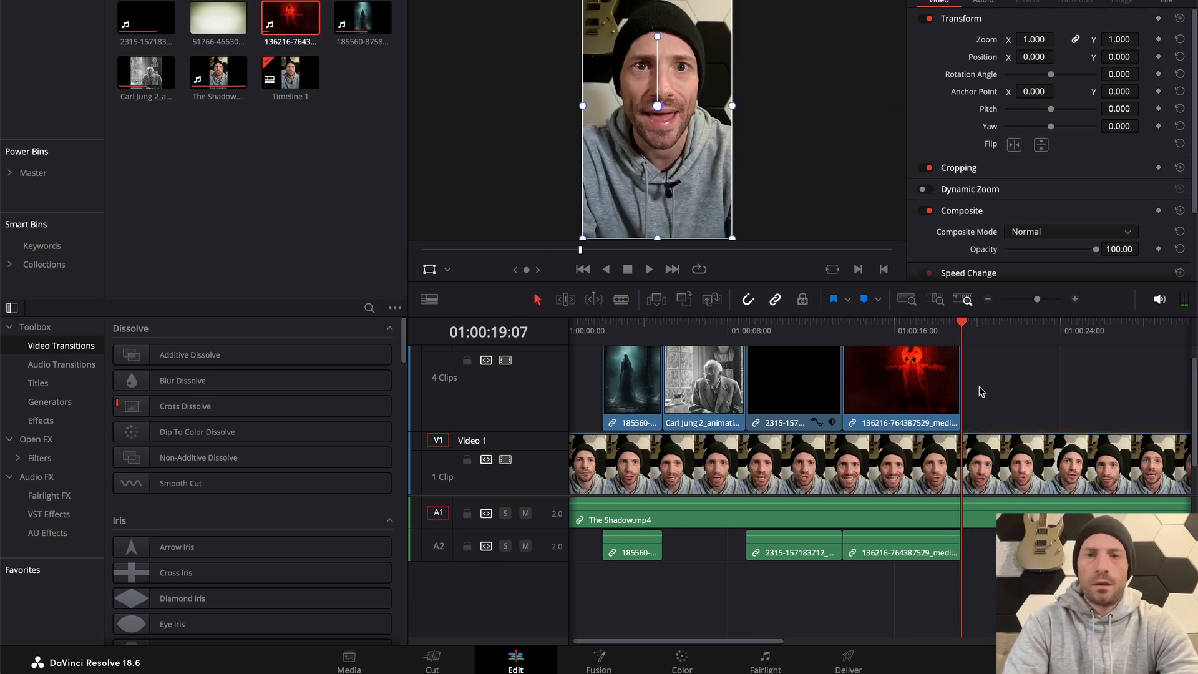
key("space")
left_click(959, 325)
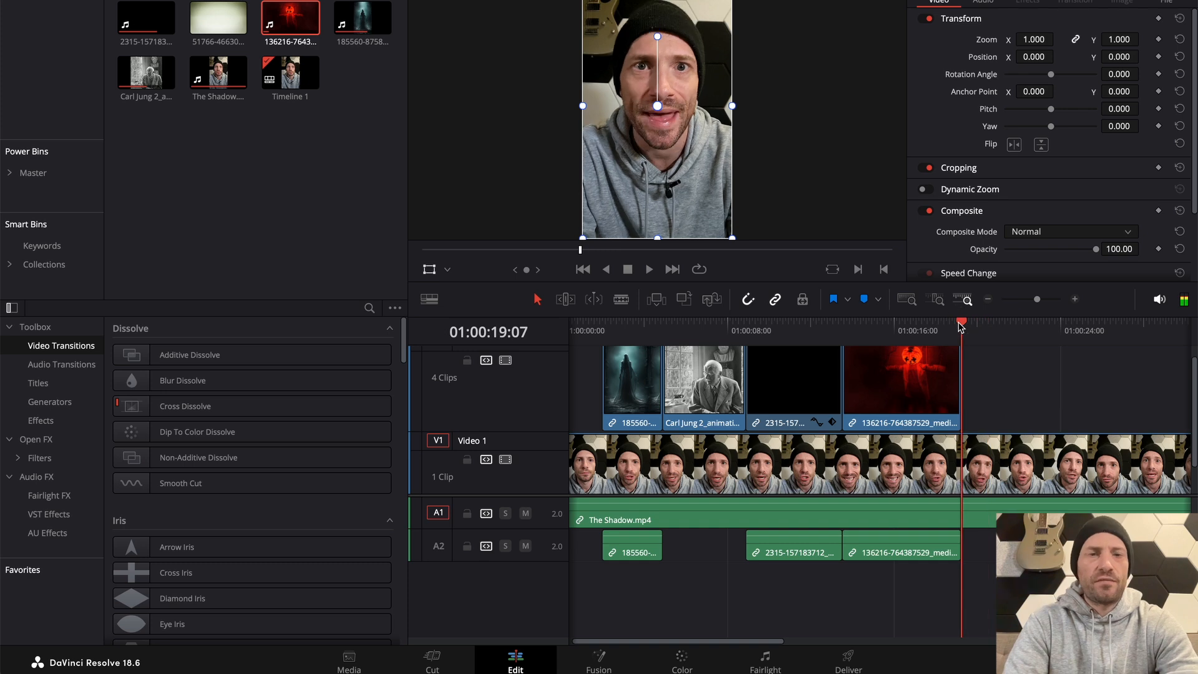
Switch back to Pixabay in Chrome and search the videos for "surprise" and "shock", browsing the clips
key("super+Tab")
key("super+Tab")
key("super+shift+Tab")
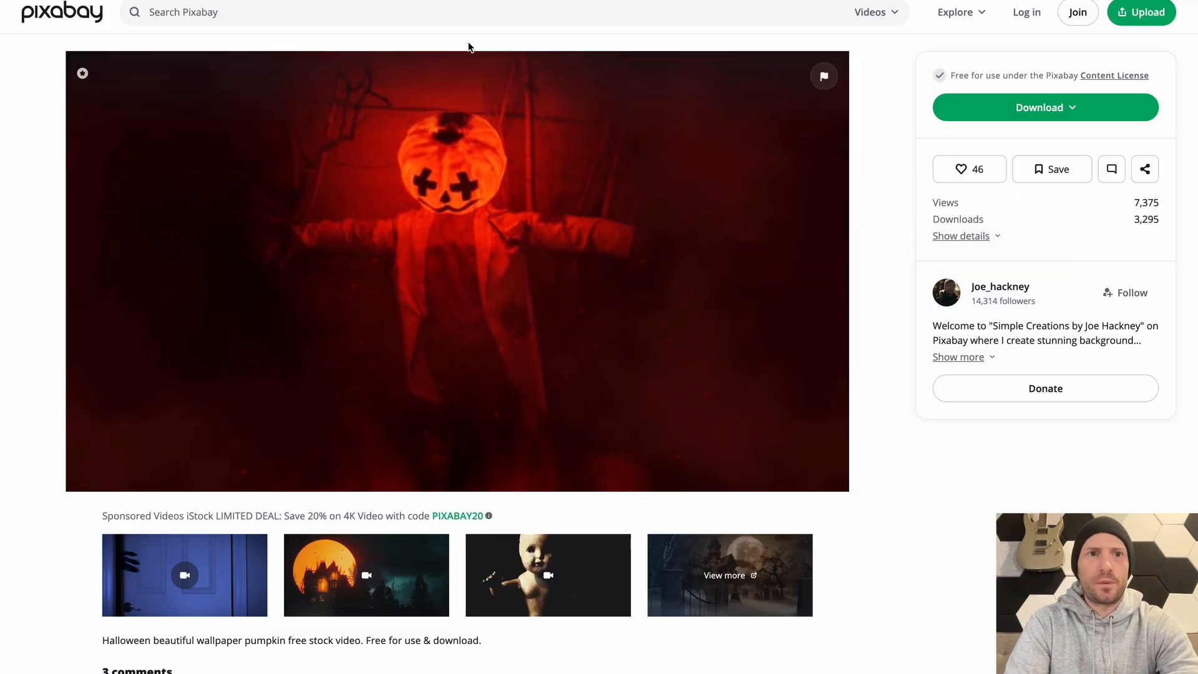
left_click(411, 17)
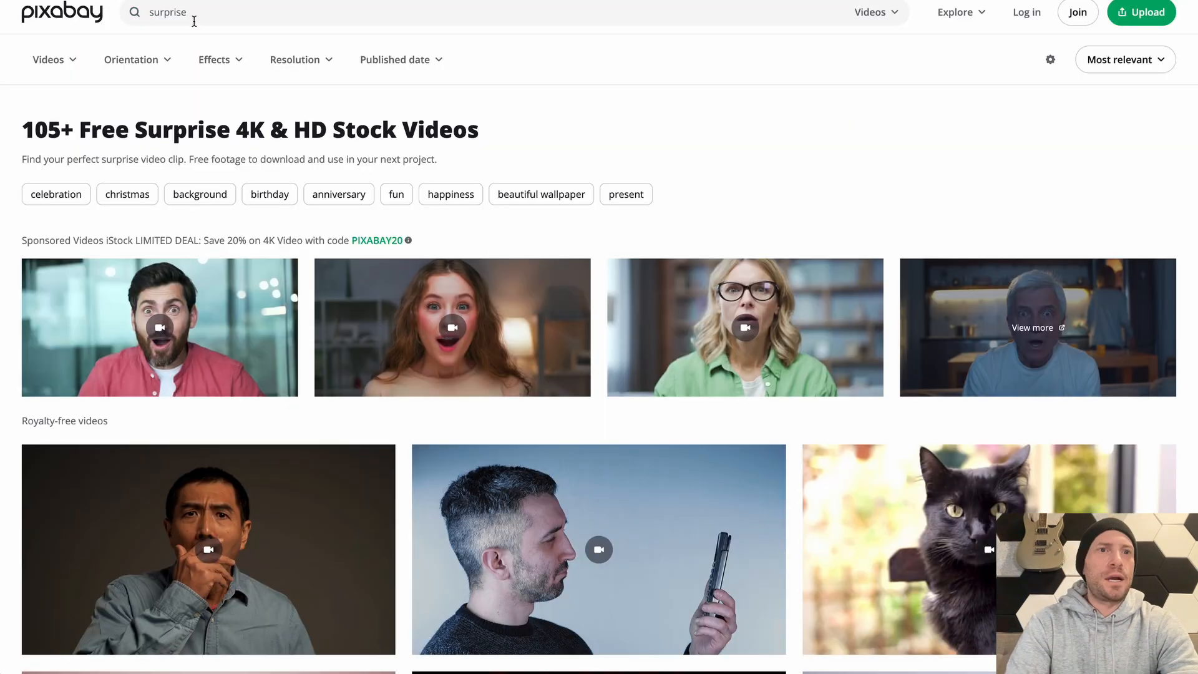
left_click(193, 13)
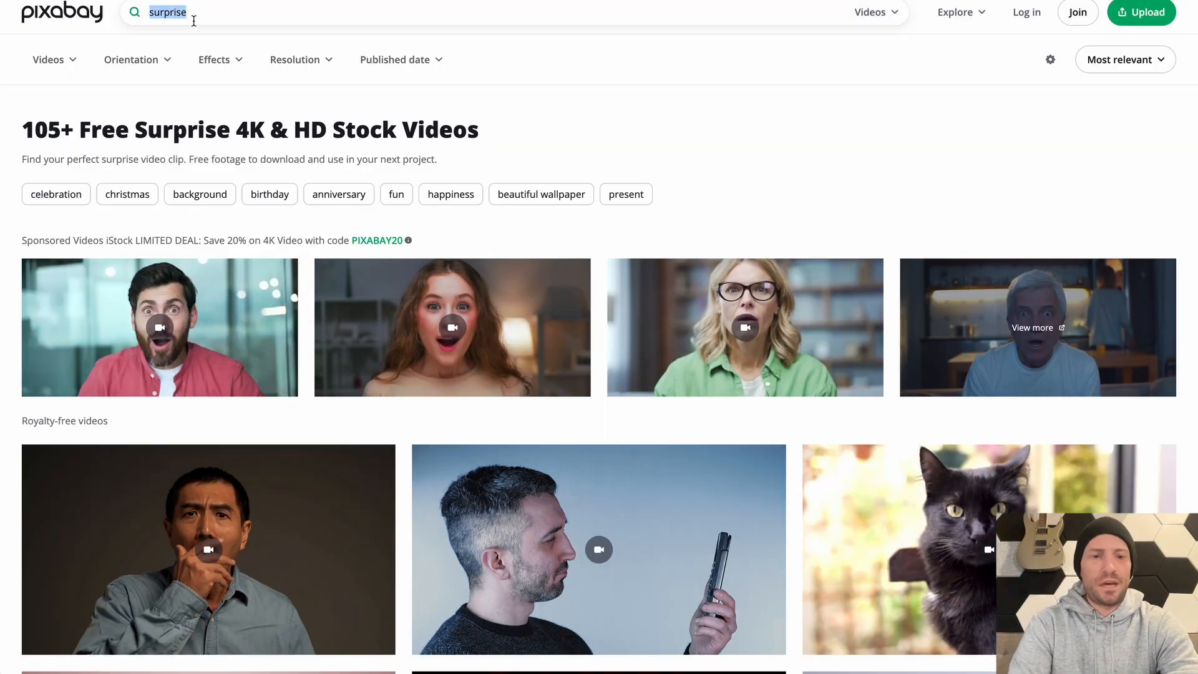
type("shiock")
key("BackSpace")
key("BackSpace")
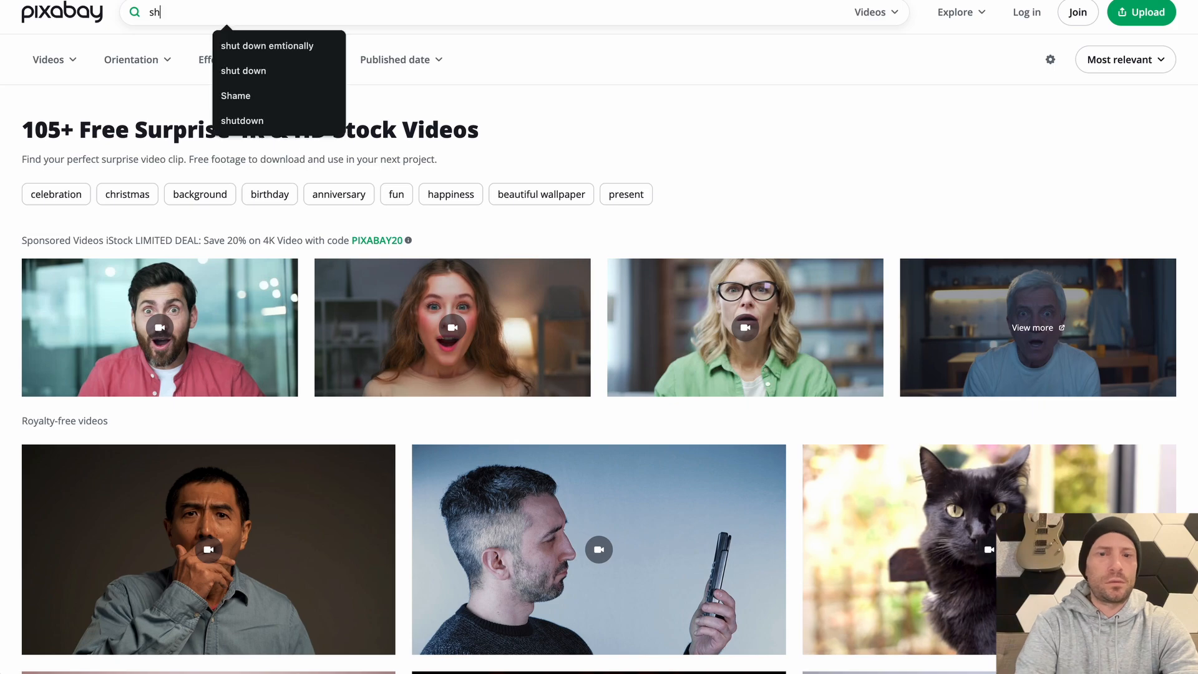
type("ock")
key("Return")
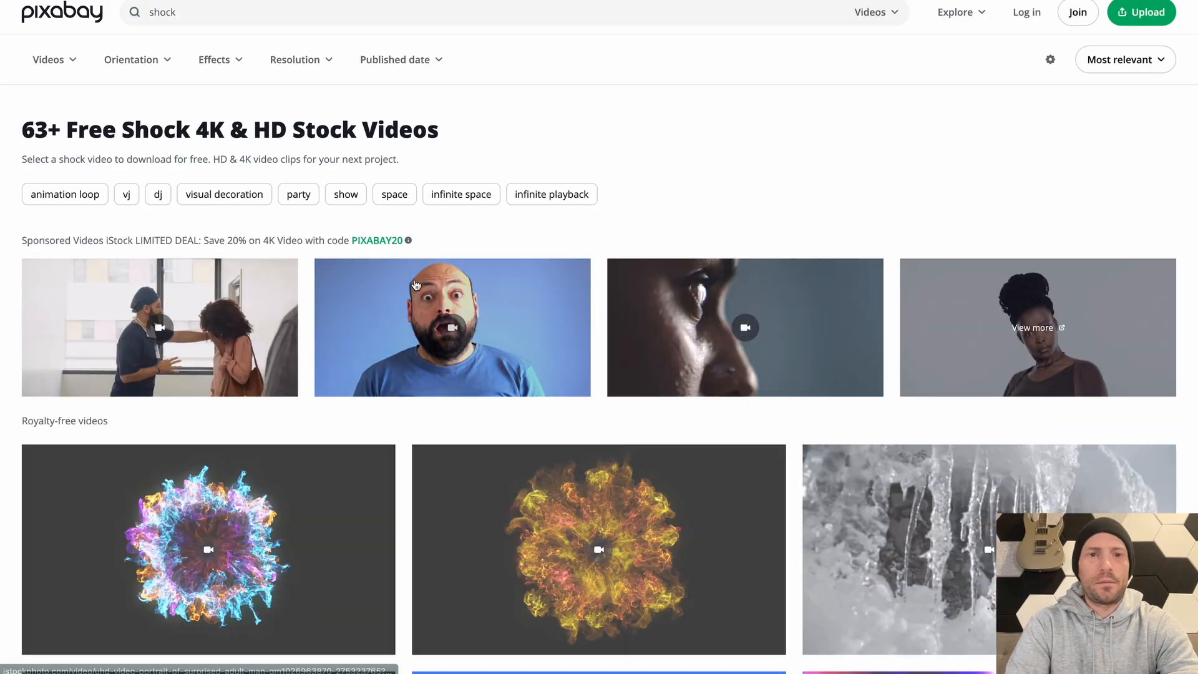
scroll(417, 399, "down", 4)
Search Pixabay's videos for "scared", "hidden" and "secret", and look through the secret clips for suitable footage
type("scar")
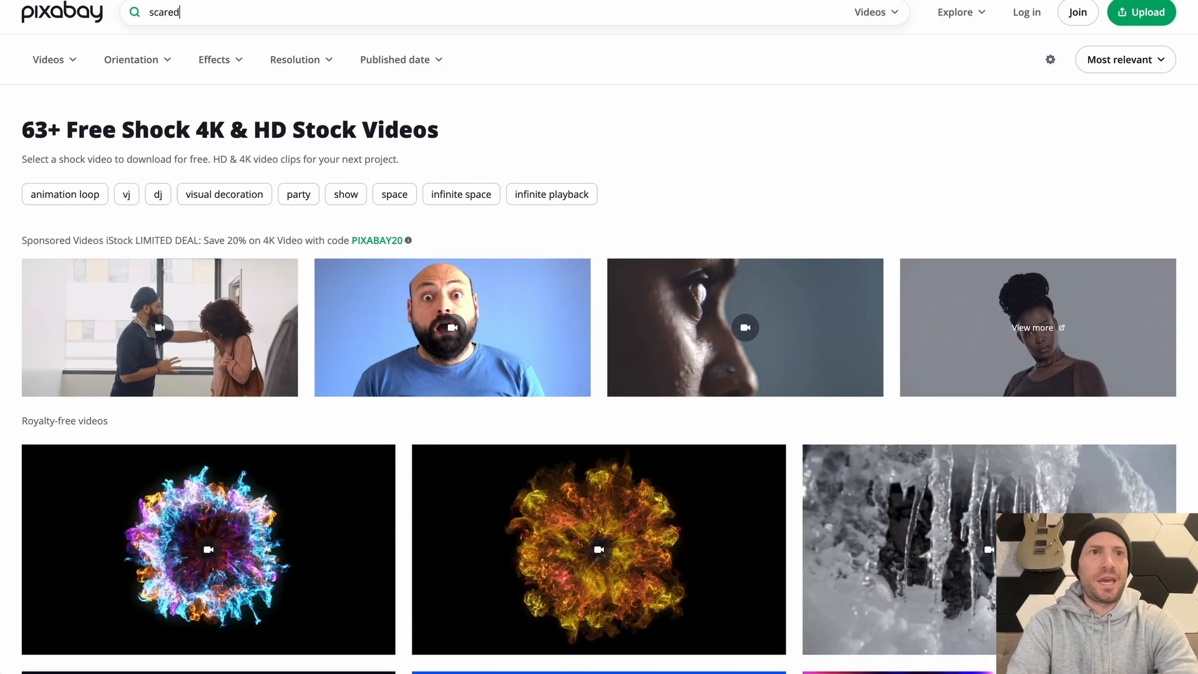
type("ed")
key("Return")
scroll(599, 374, "down", 5)
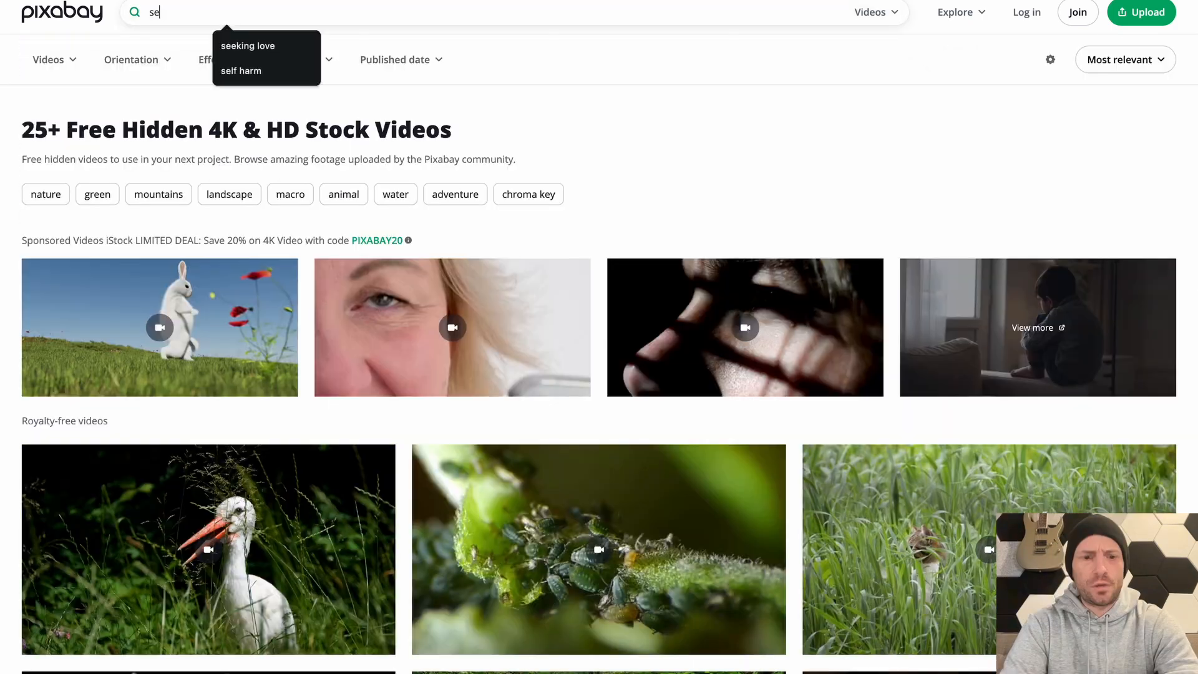
type("cret")
key("Return")
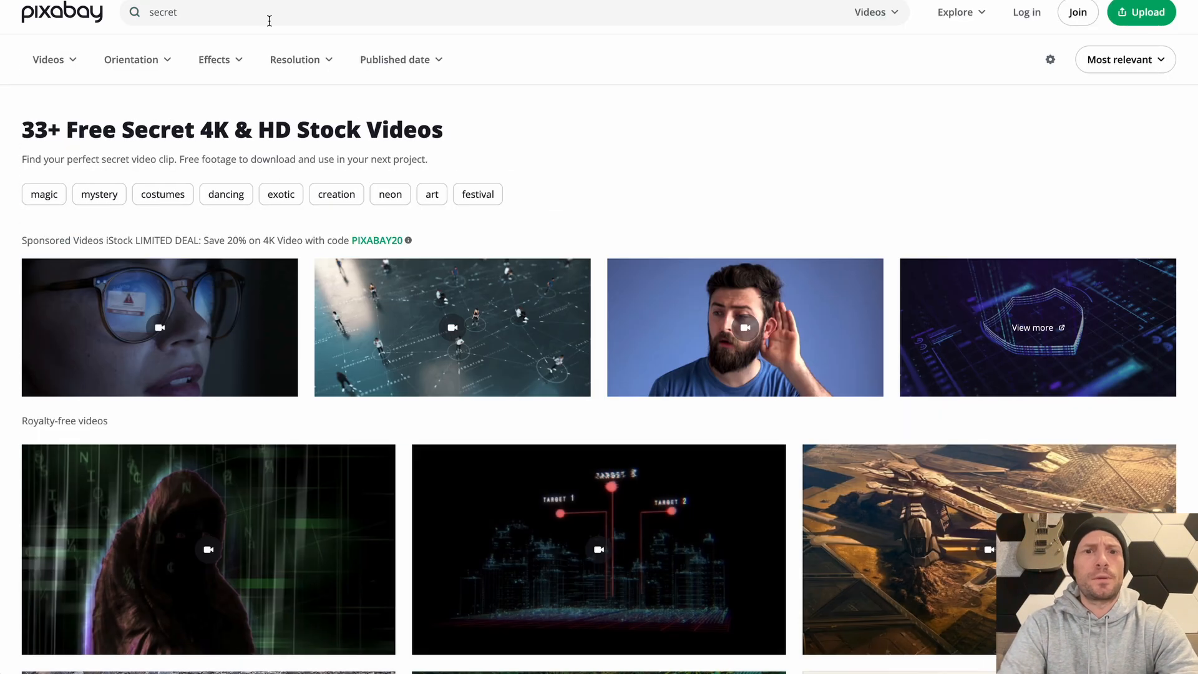
scroll(645, 210, "down", 4)
scroll(646, 210, "down", 10)
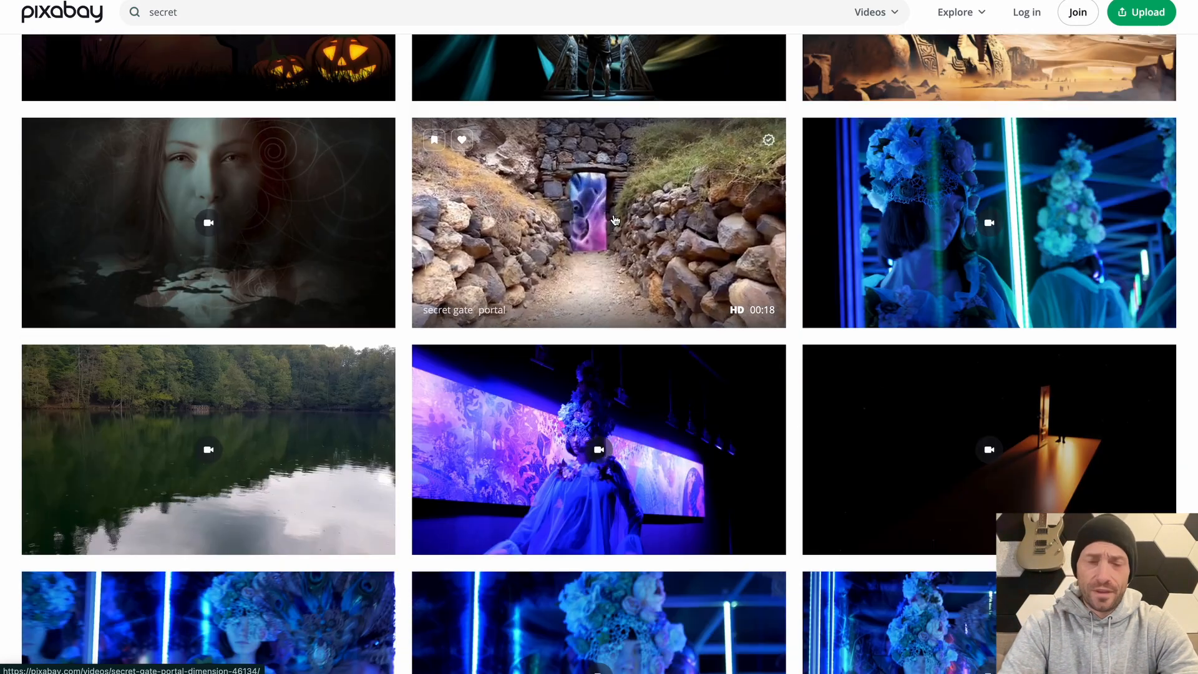
scroll(614, 219, "down", 1)
scroll(614, 219, "down", 3)
scroll(614, 219, "up", 18)
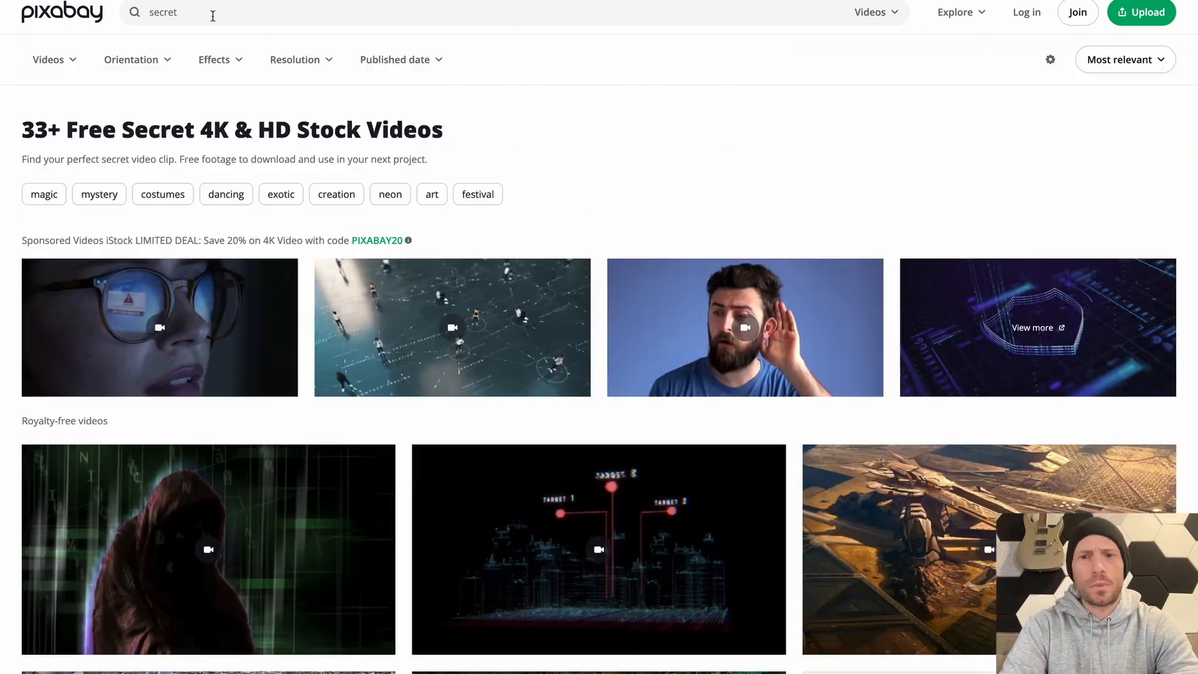
Search Pixabay's videos for "matrix" and download the clip of falling green code characters
left_click(212, 16)
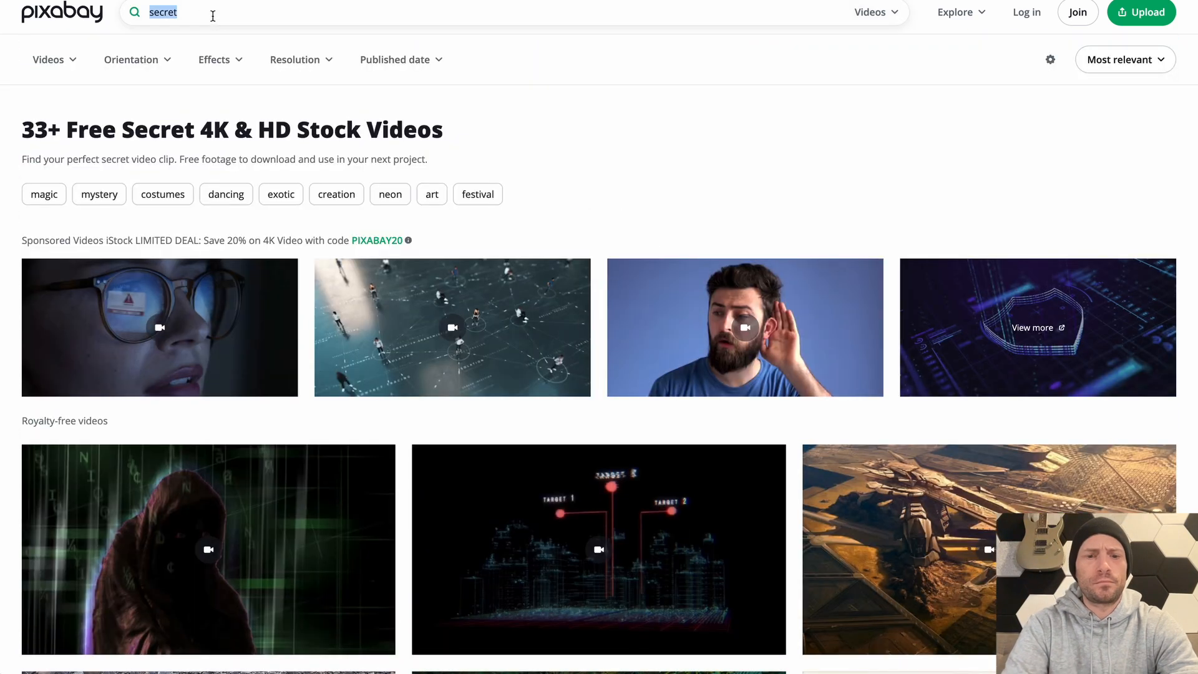
type("matrix")
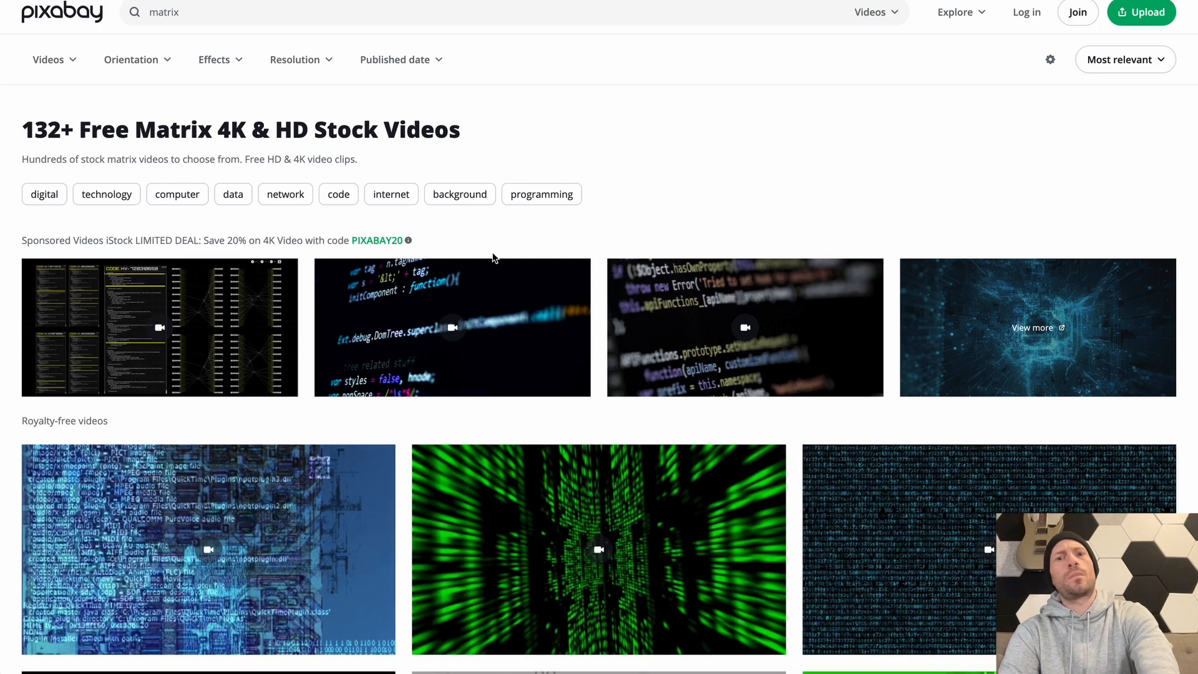
scroll(495, 260, "down", 7)
left_click(248, 436)
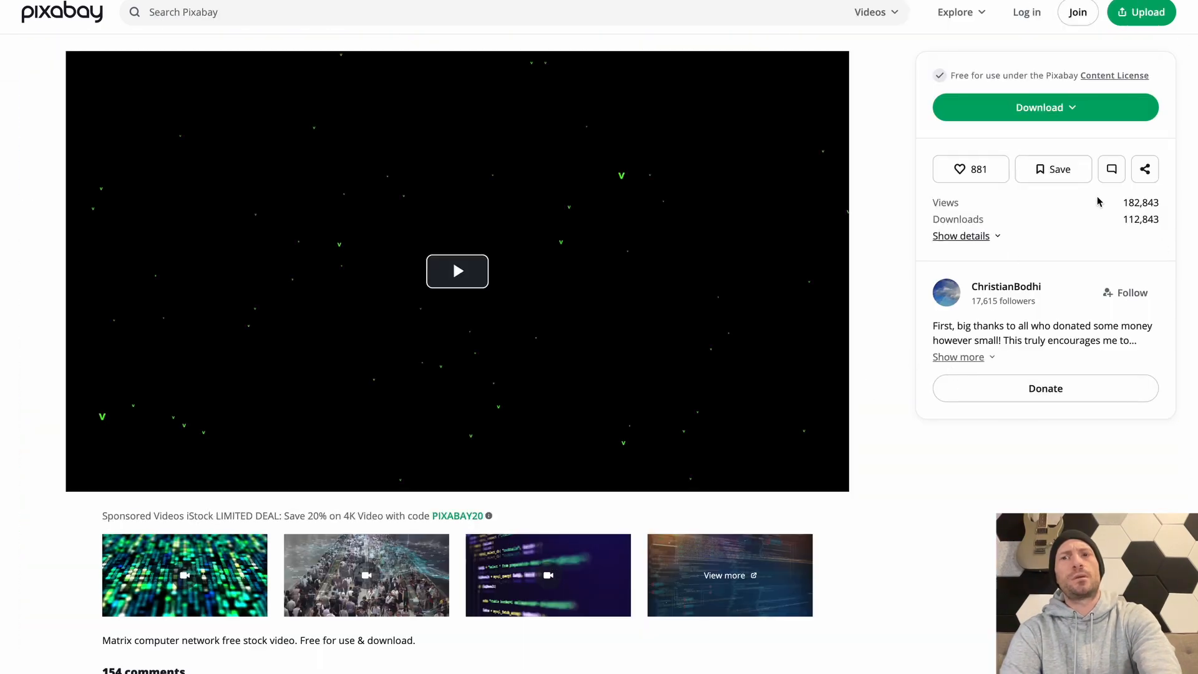
left_click(1075, 102)
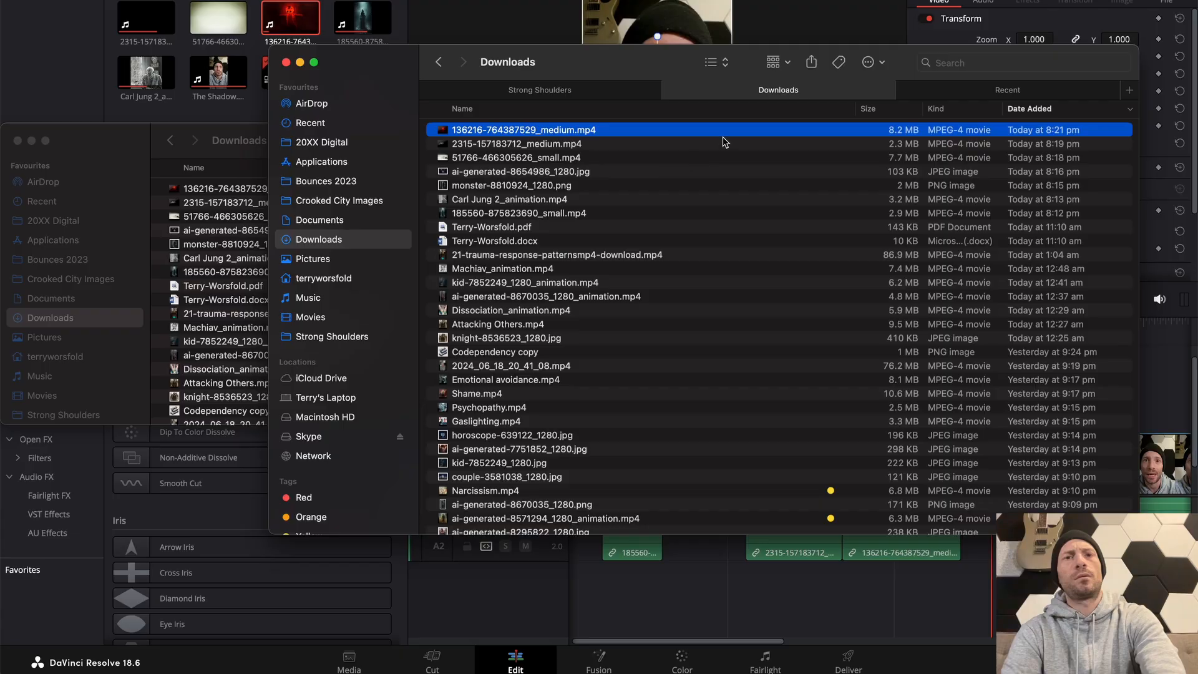
key("super+Tab")
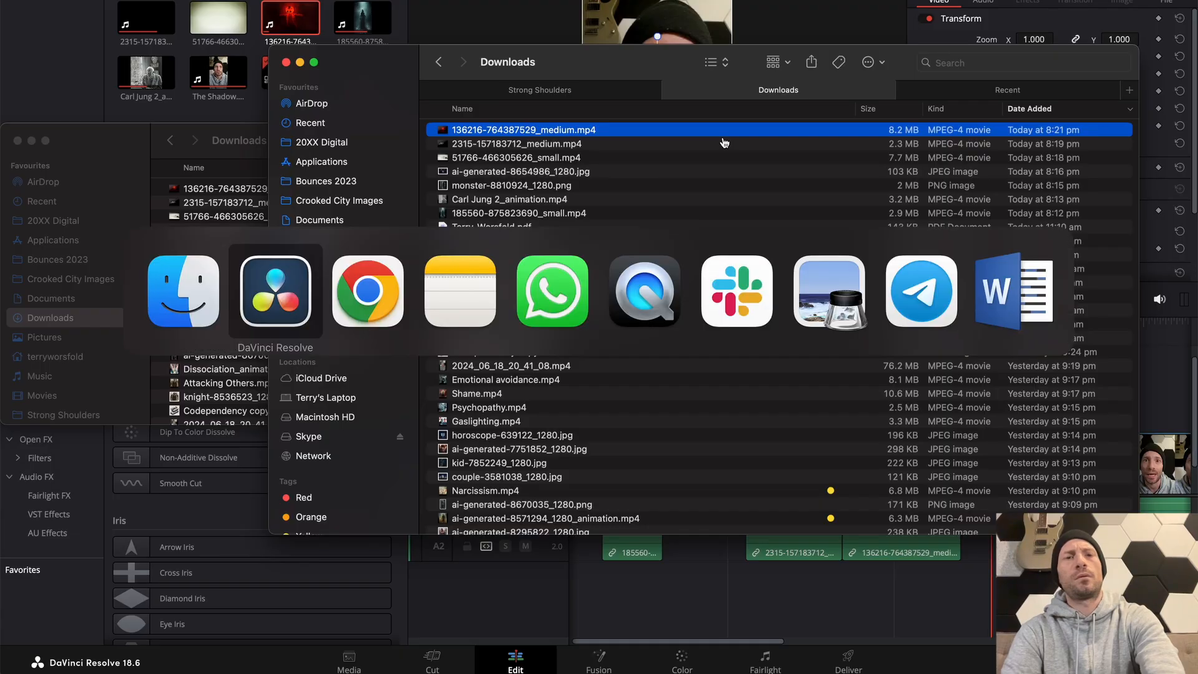
key("super+Tab")
key("super+Tab")
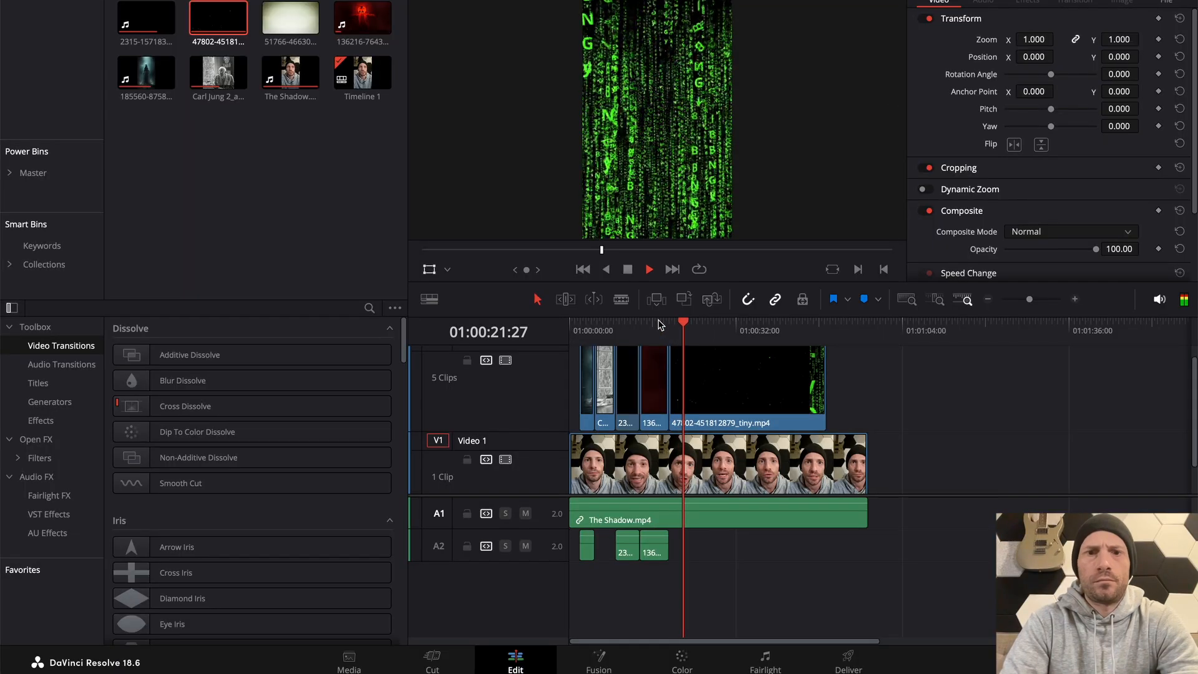
key("Up")
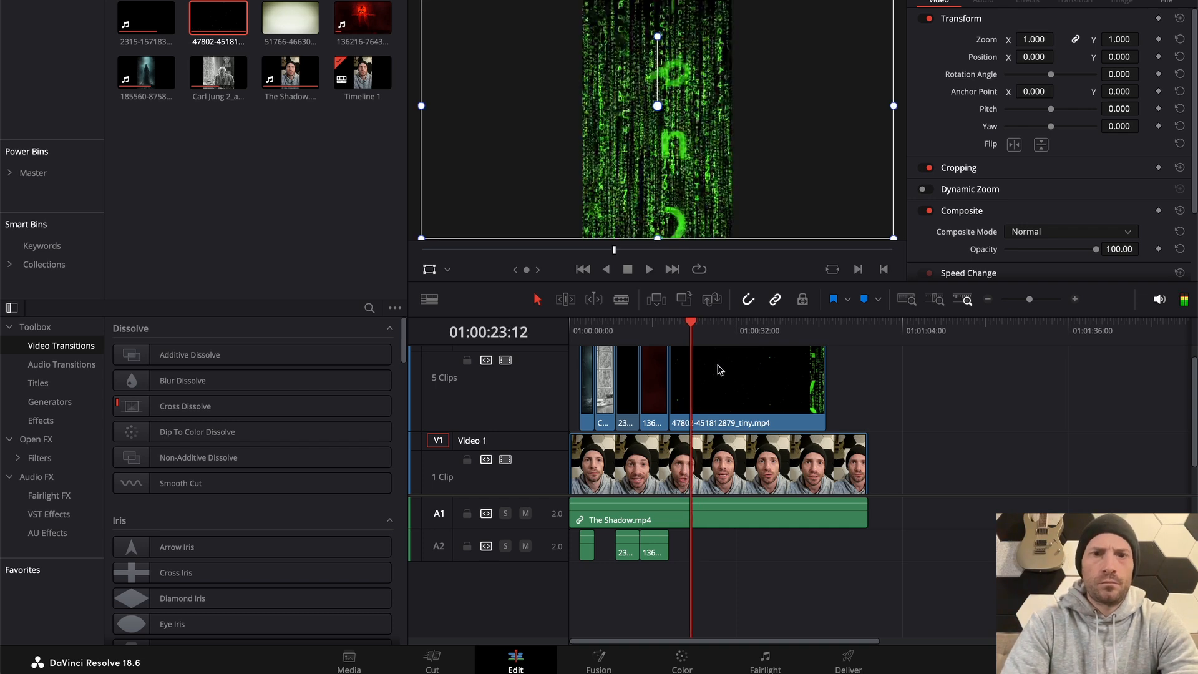
key("space")
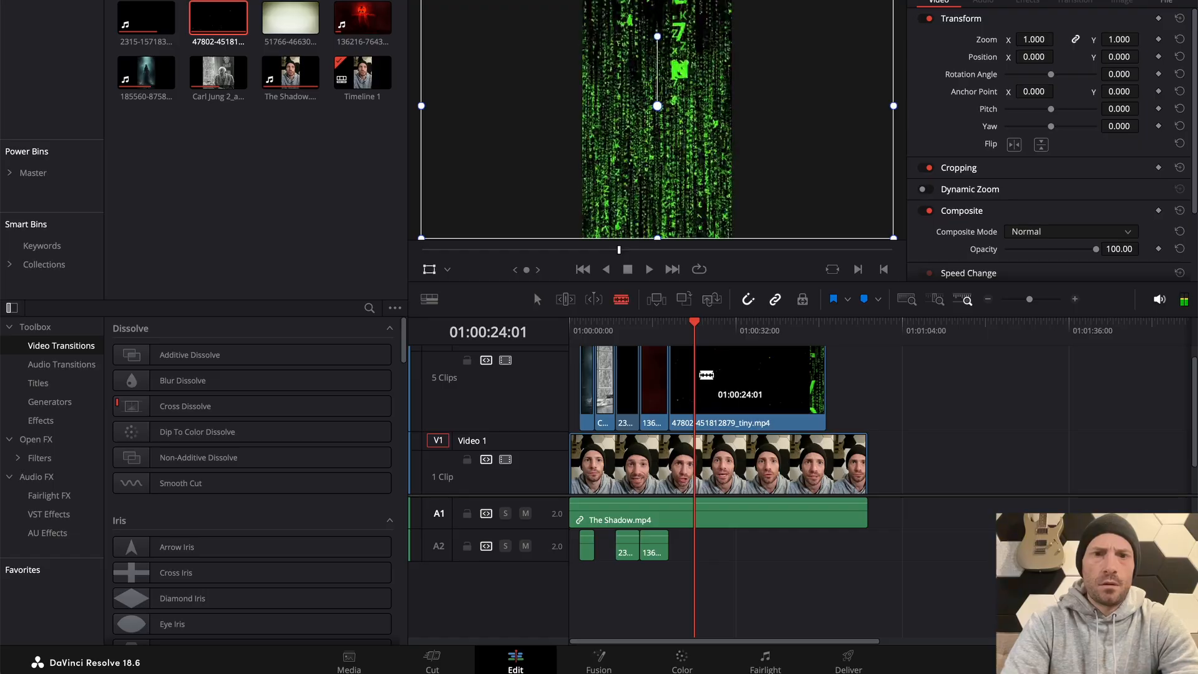
left_click(704, 376)
Switch back to Pixabay in Chrome, search the videos for "anger", and download the clip of the bearded man on the phone
key("super+Tab")
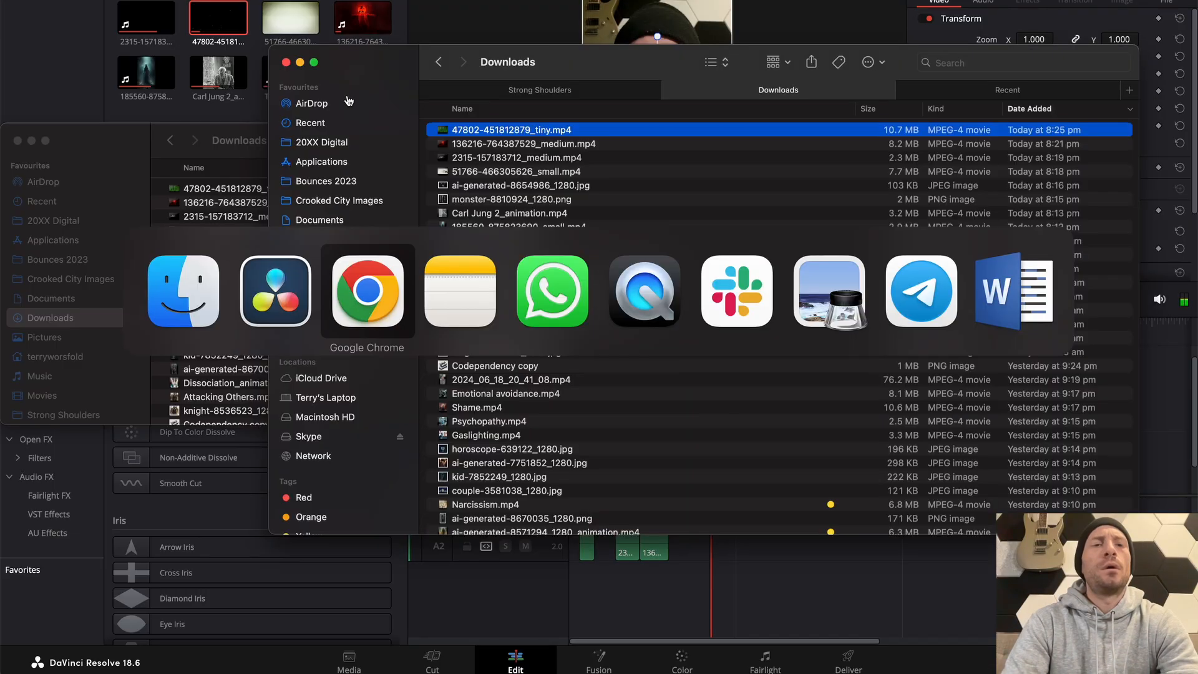
left_click(261, 5)
type("anger")
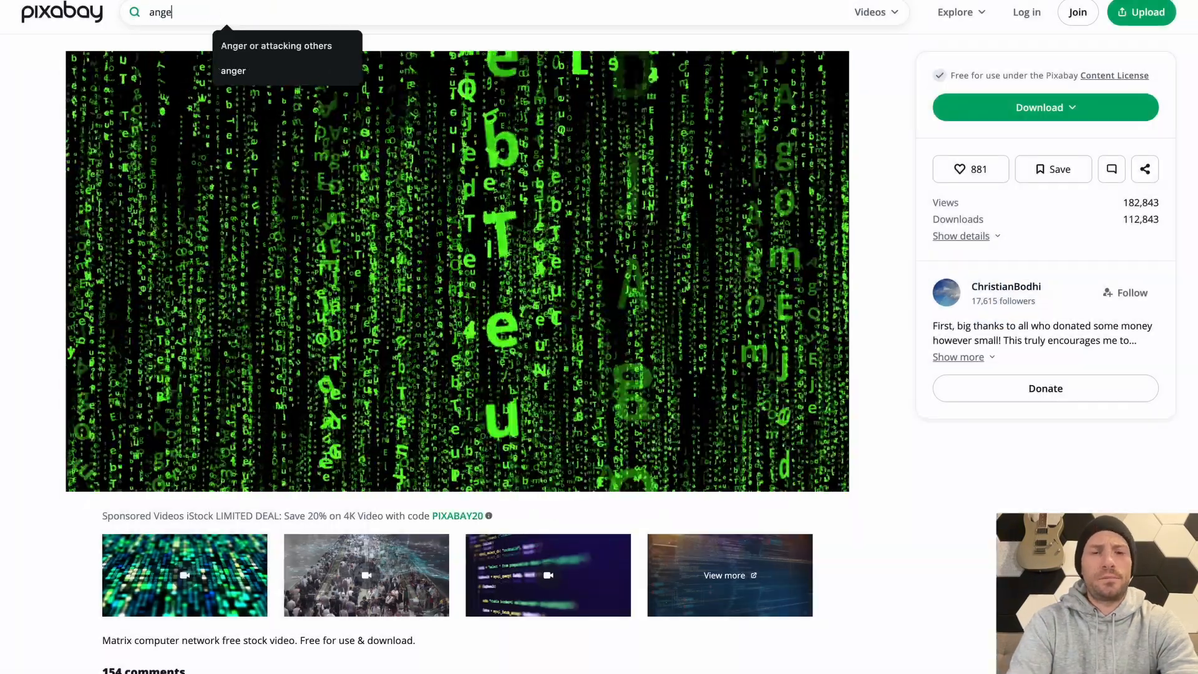
key("Return")
scroll(1030, 374, "down", 5)
left_click(1029, 374)
left_click(1046, 115)
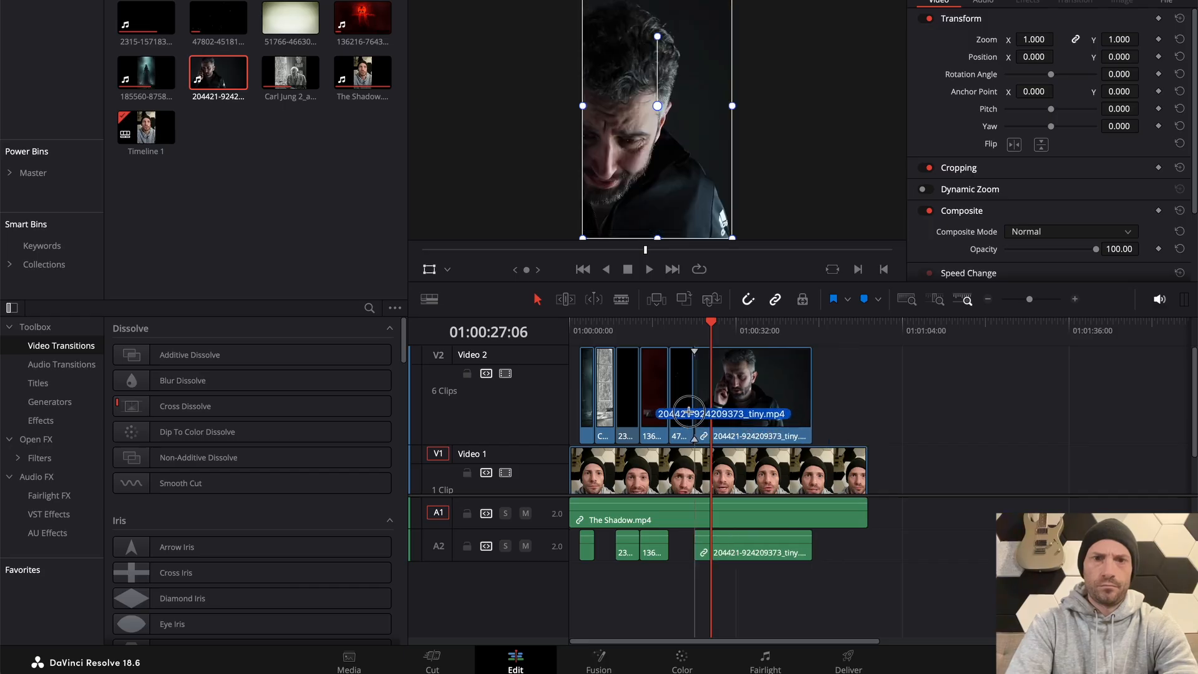
left_click_drag(689, 414, 689, 414)
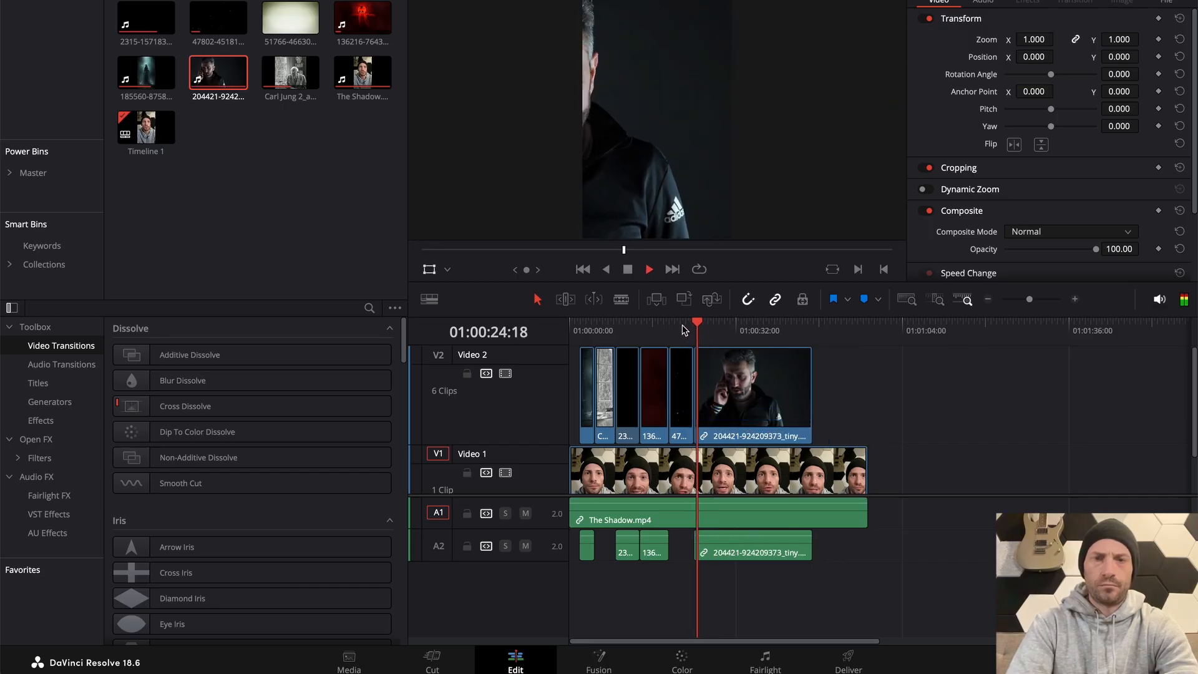
key("space")
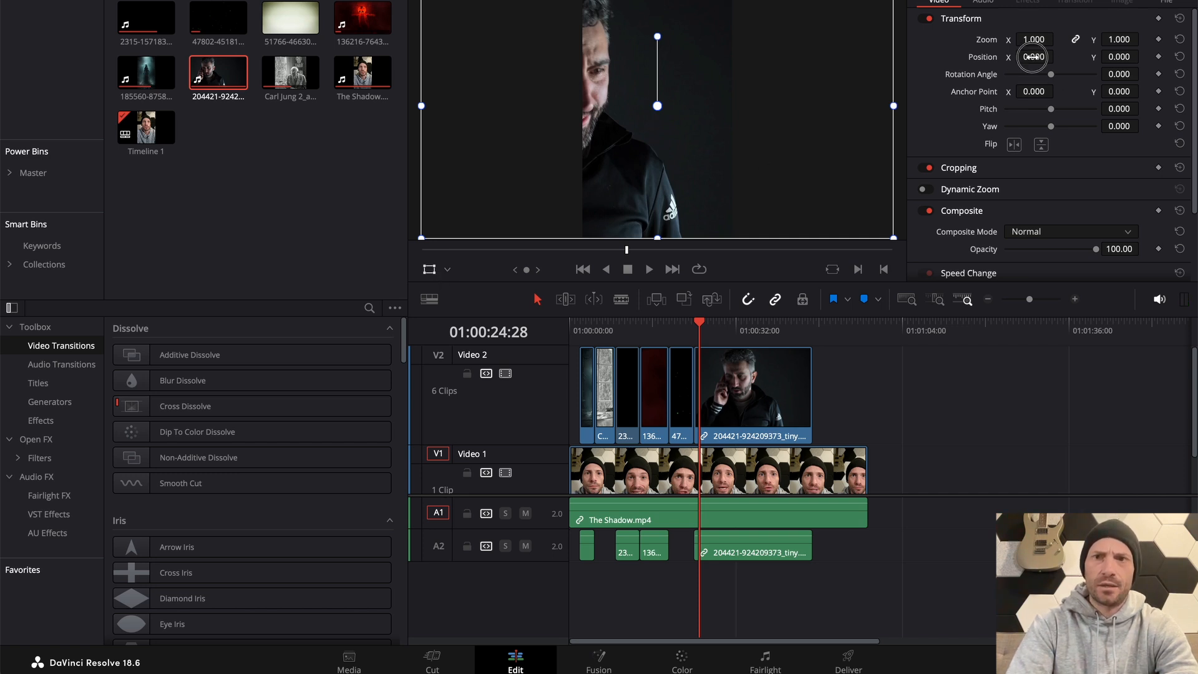
left_click_drag(1032, 57, 521, 317)
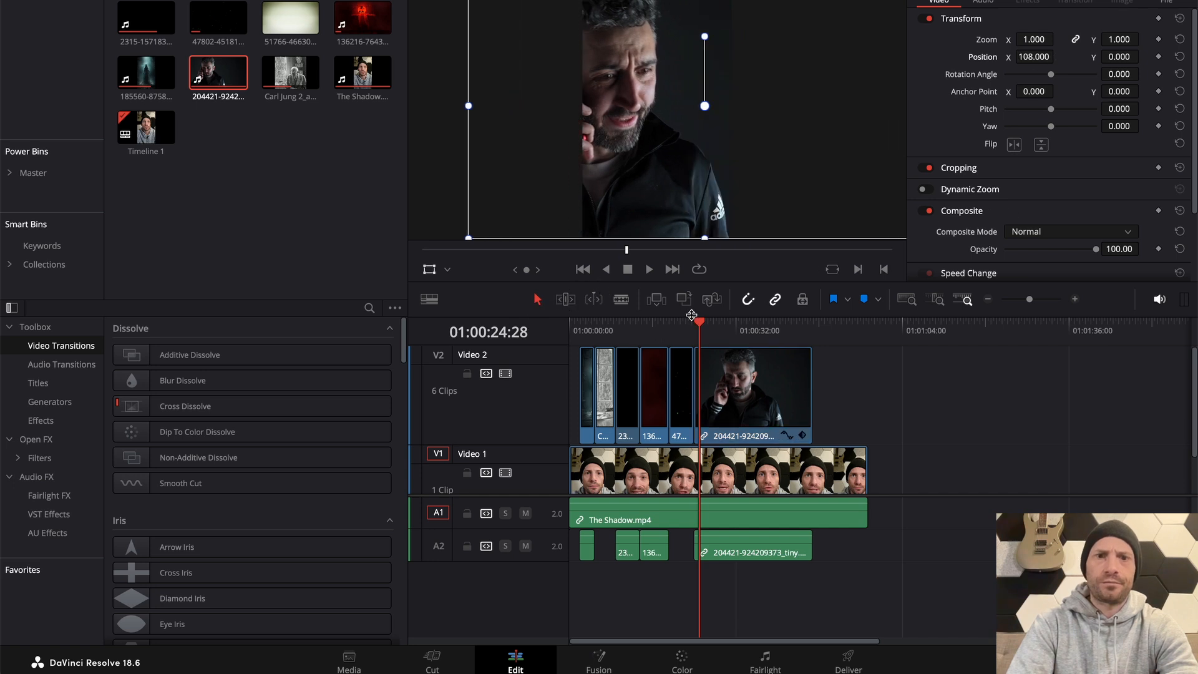
left_click_drag(691, 315, 692, 327)
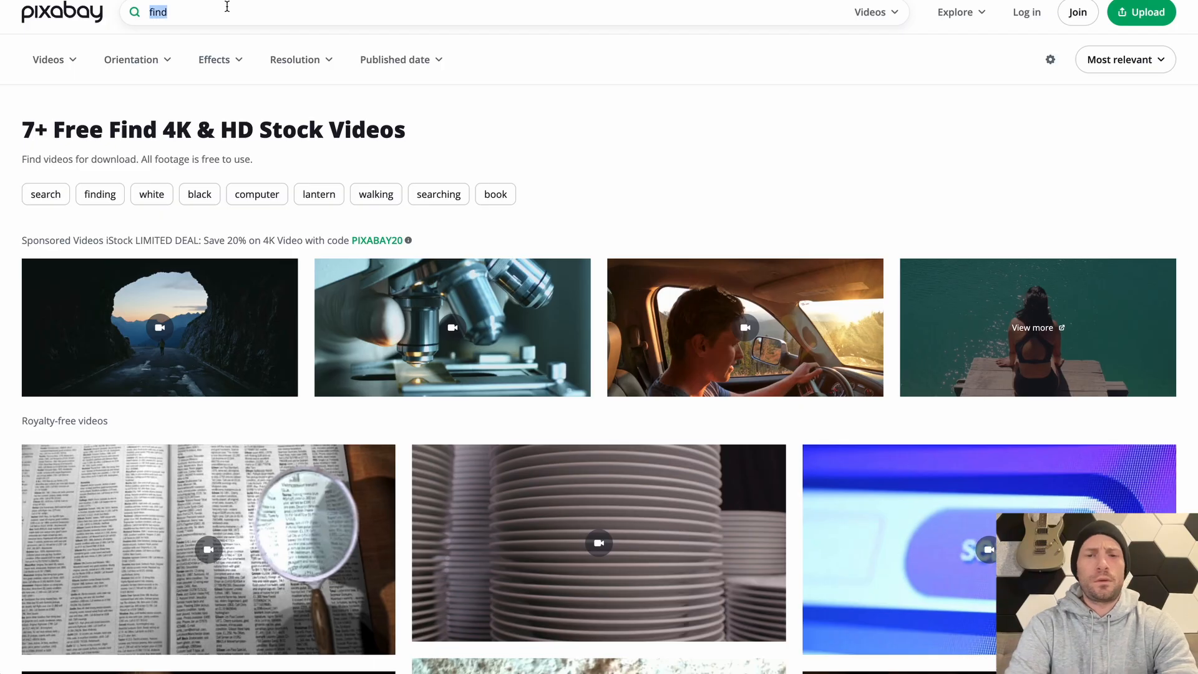
Switch to Pixabay in Chrome, search the videos for "spy", and download the clip of the rotating head covered in green code
type("spy")
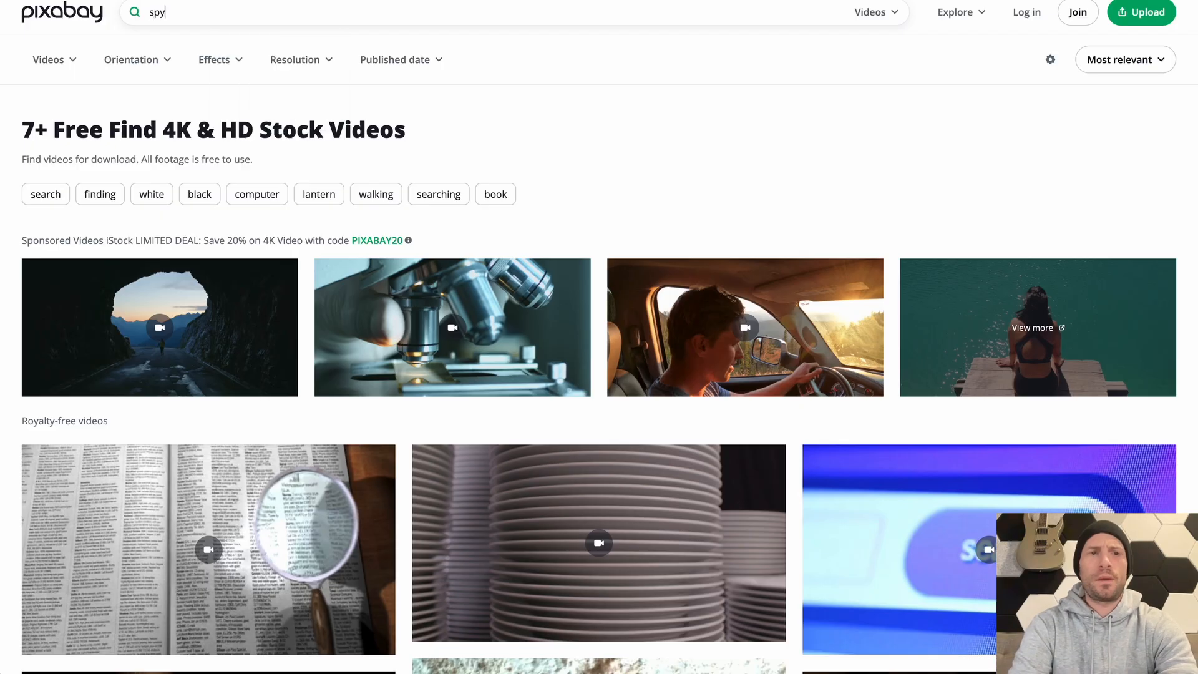
key("Return")
scroll(599, 337, "down", 10)
left_click(599, 237)
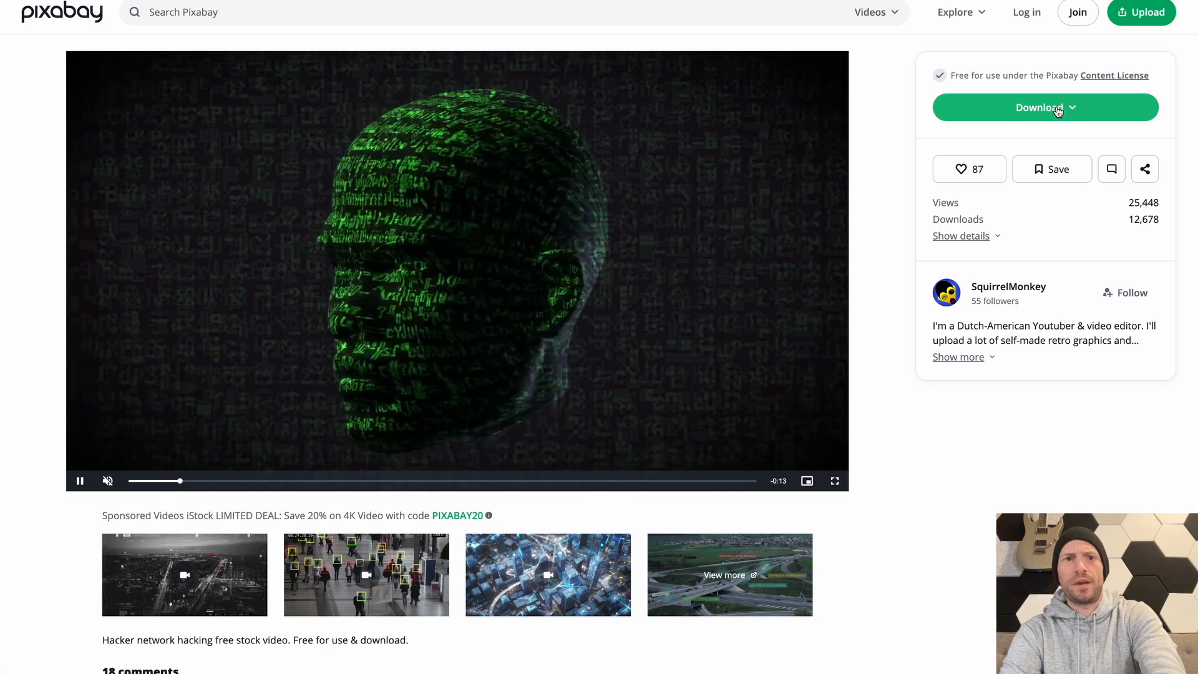
left_click(1057, 109)
left_click(992, 315)
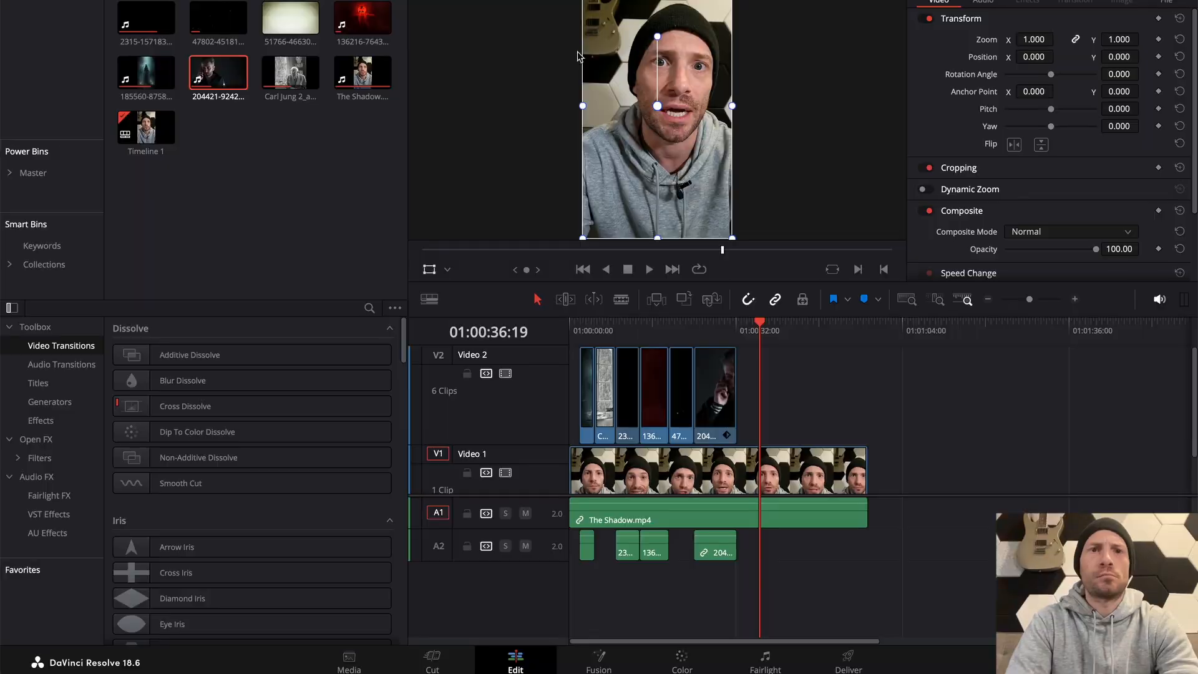
key("super+Tab")
key("space")
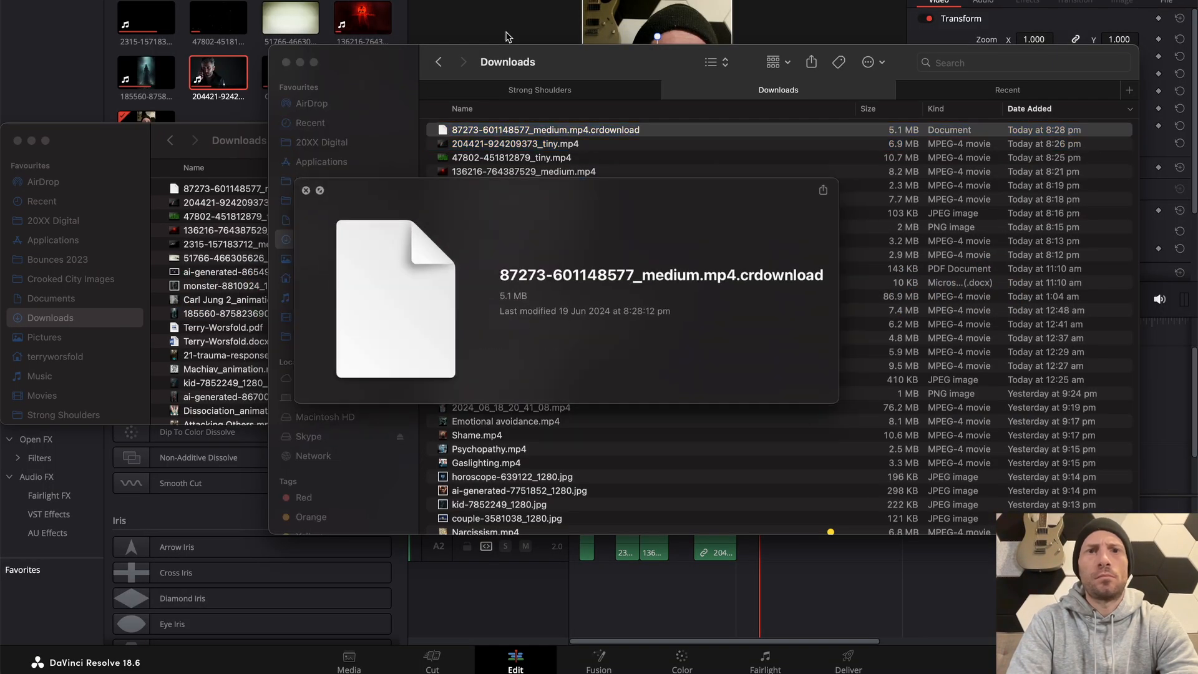
key("space")
key("space")
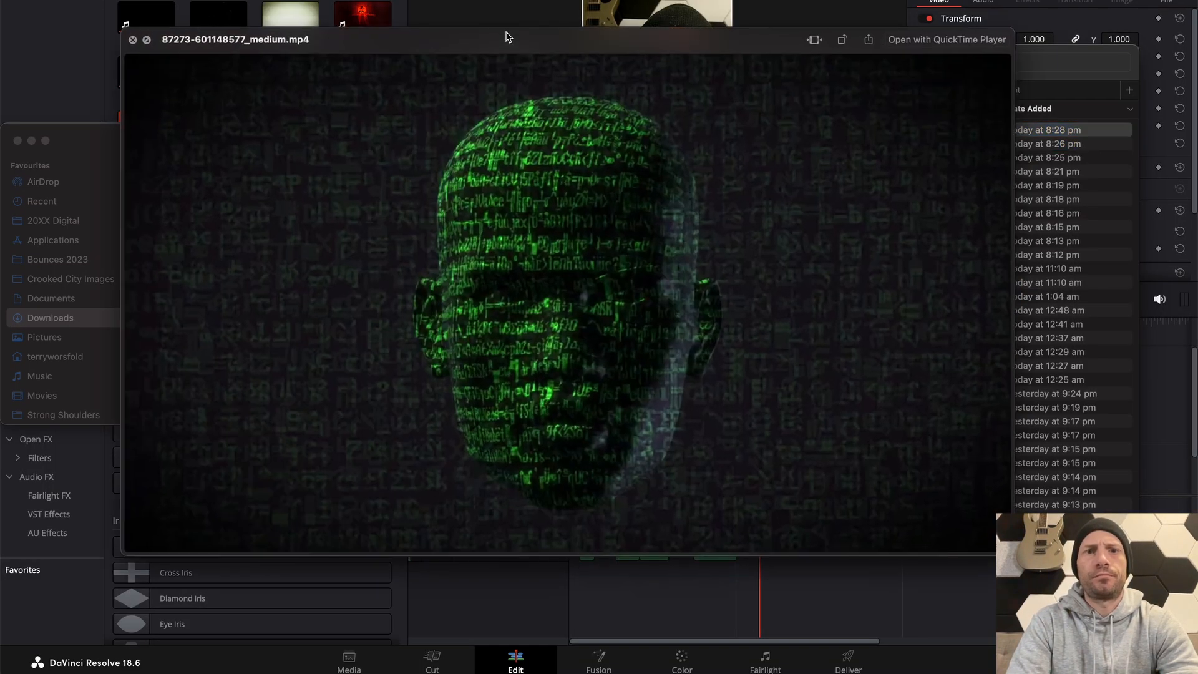
key("space")
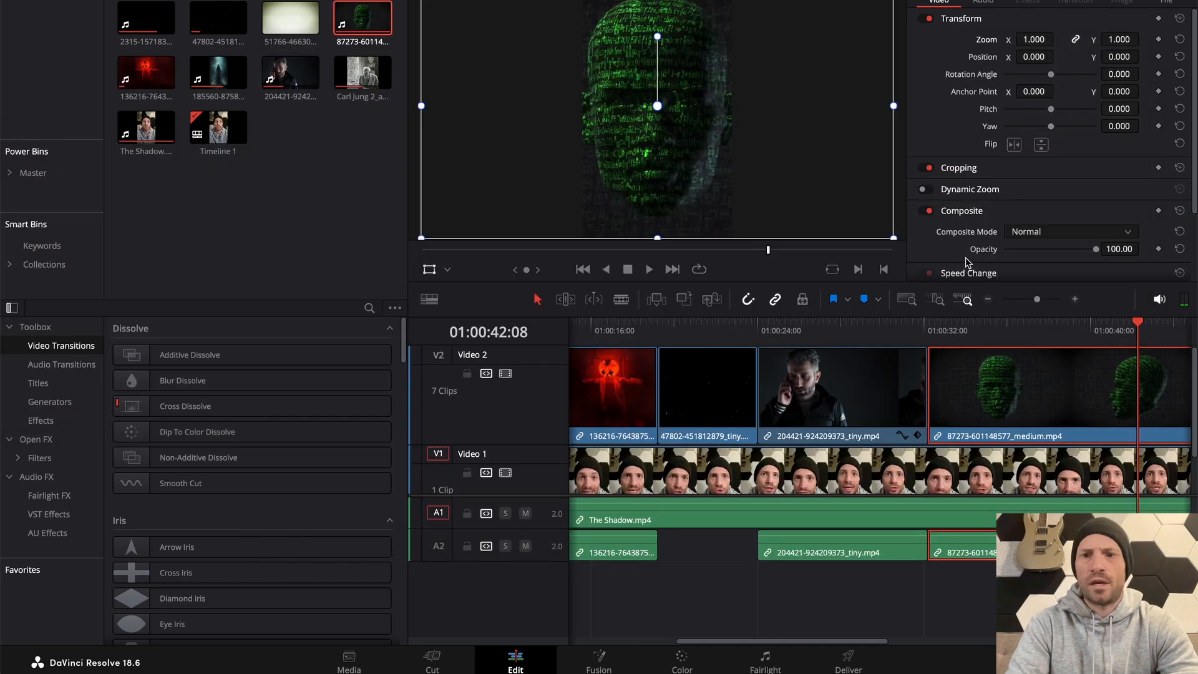
Play the green head clip from its start, cut it at 01:00:37:28, and delete the remainder
left_click(915, 341)
left_click(927, 337)
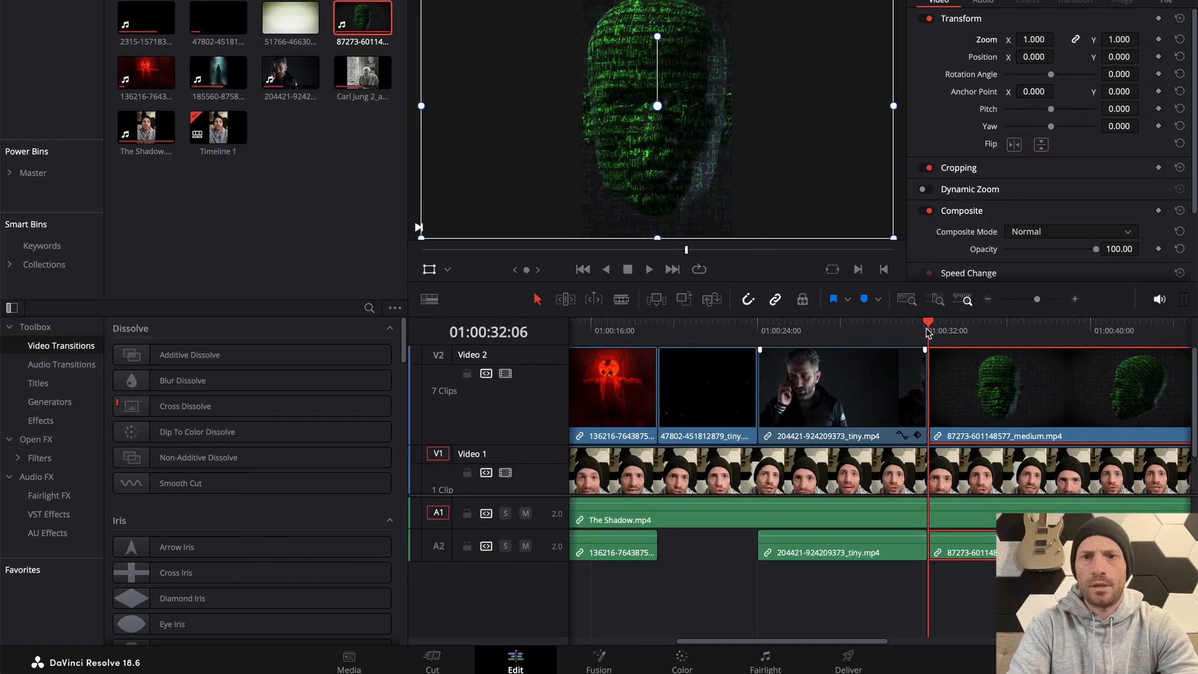
key("space")
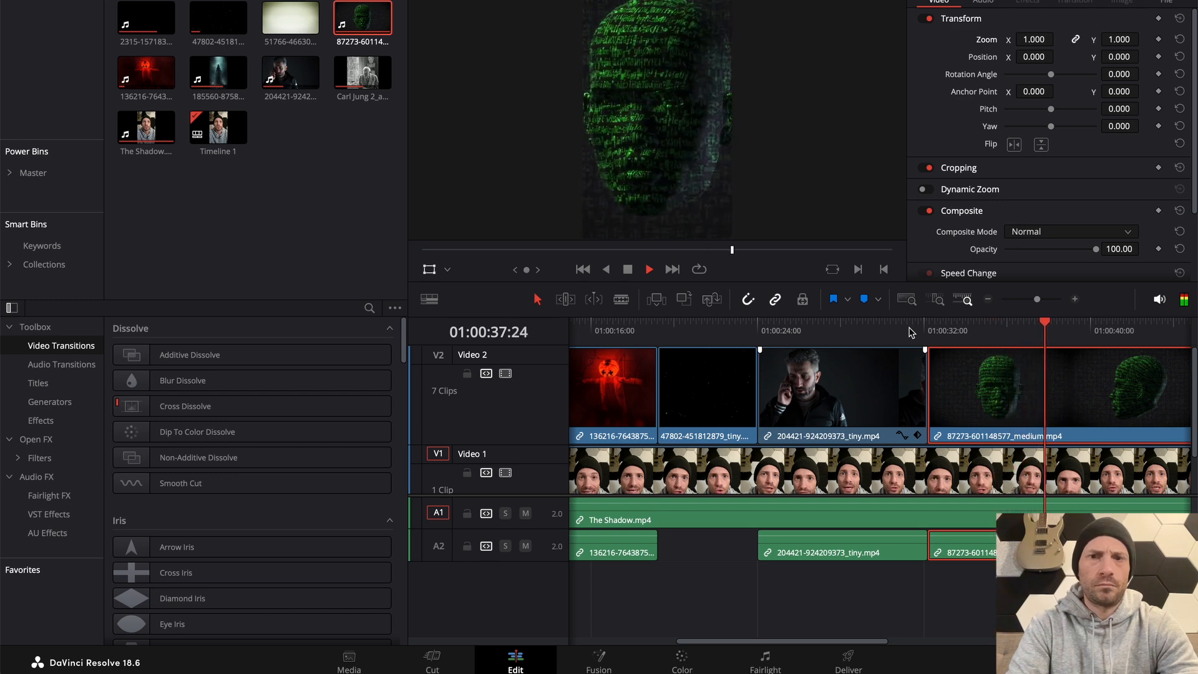
scroll(912, 365, "right", 5)
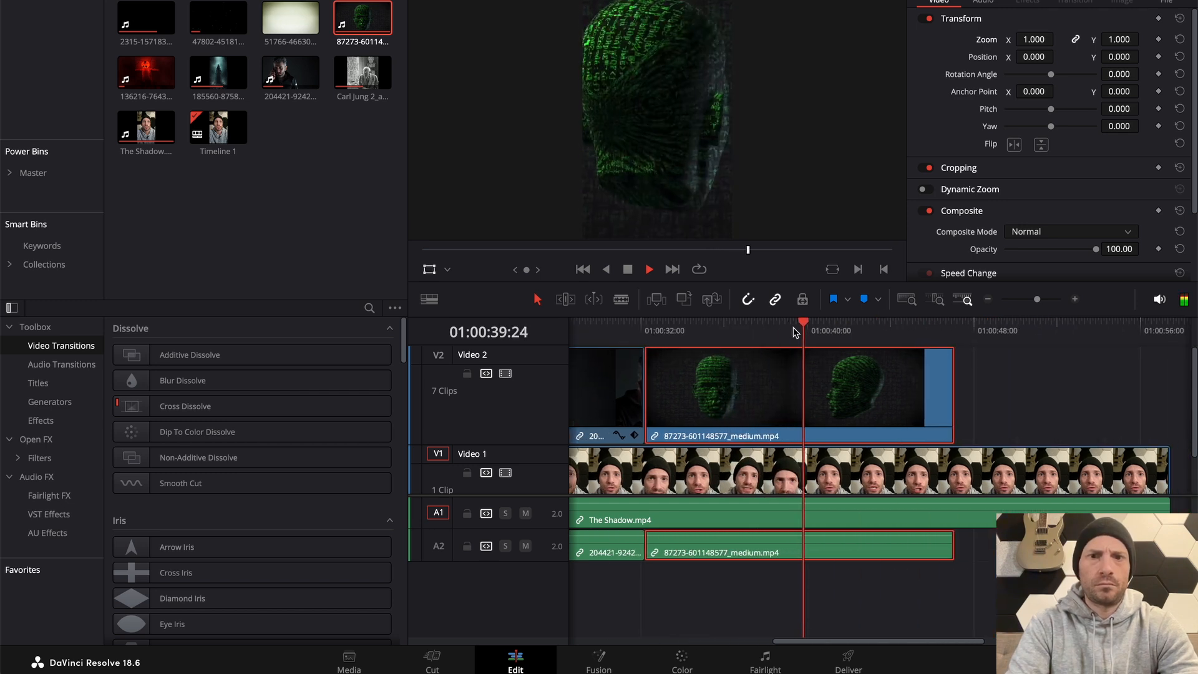
left_click(773, 329)
key("space")
left_click(766, 329)
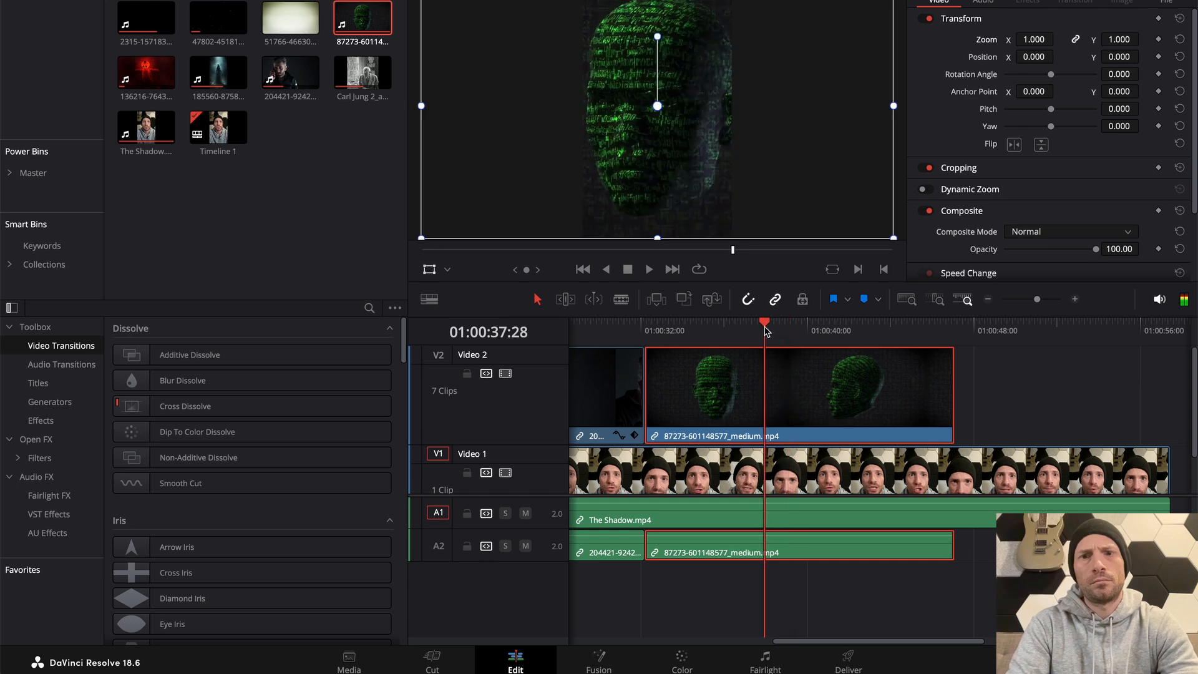
key("ctrl+b")
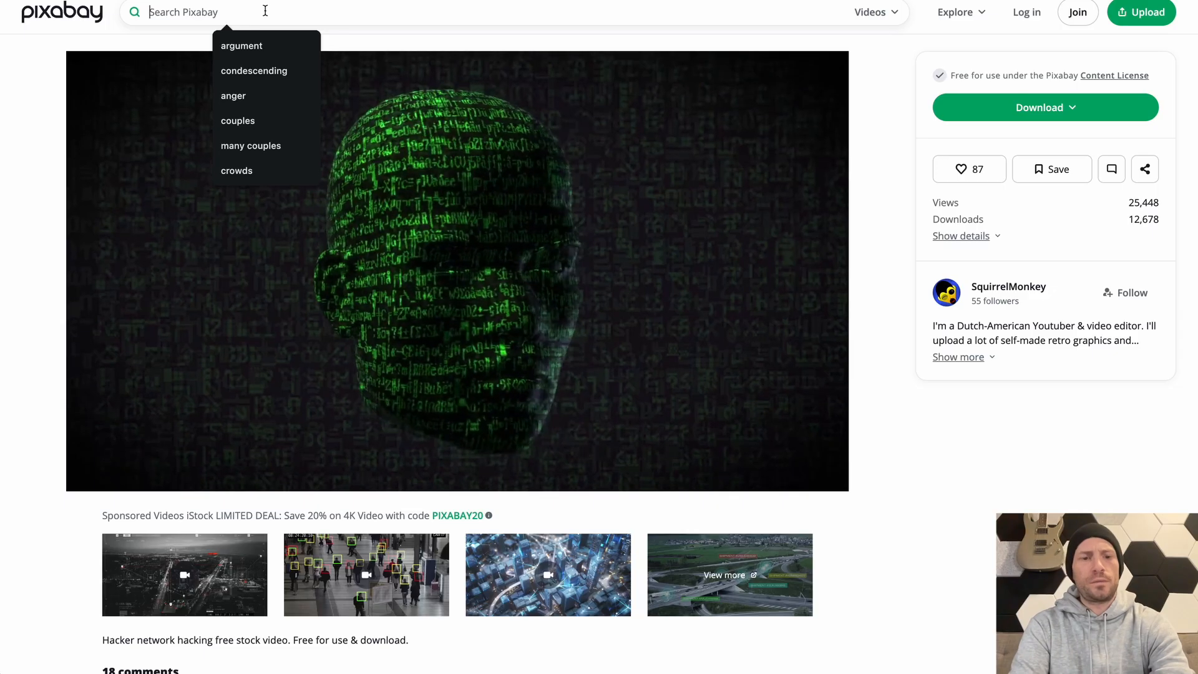
Switch to Pixabay in Chrome, search the videos for "awareness", and download the glowing golden body clip at 1280×720
type("awesome\\")
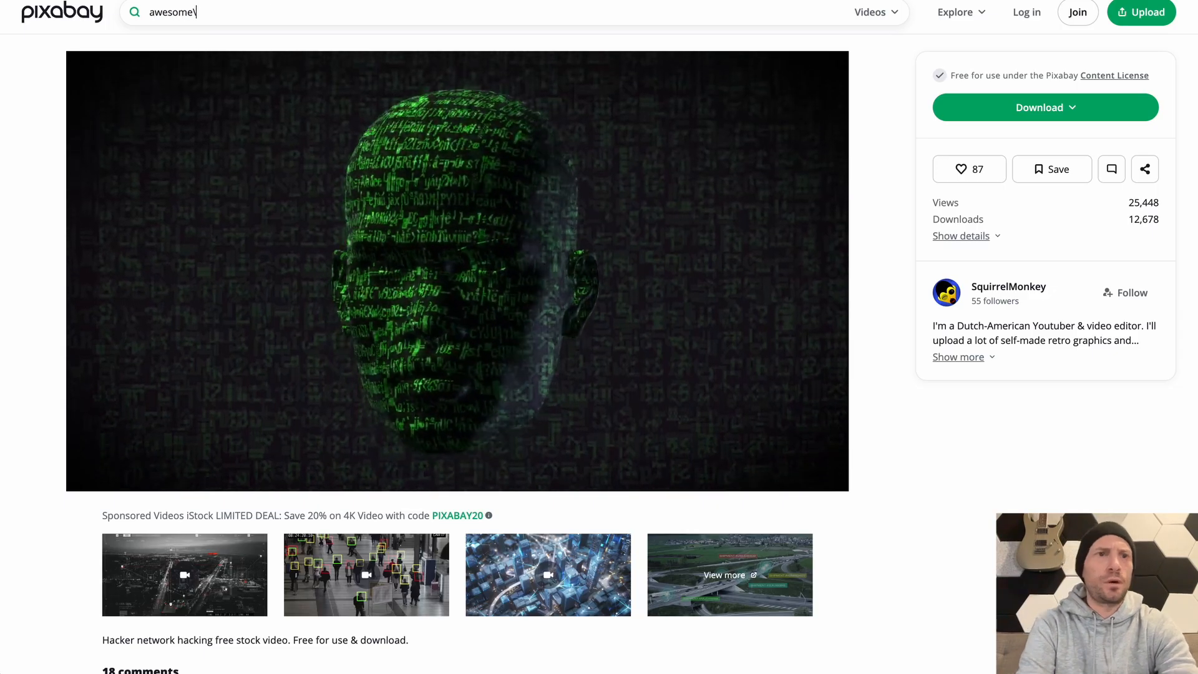
key("BackSpace")
key("BackSpace")
key("BackSpace")
key("BackSpace")
key("BackSpace")
key("BackSpace")
key("BackSpace")
key("BackSpace")
type("awa")
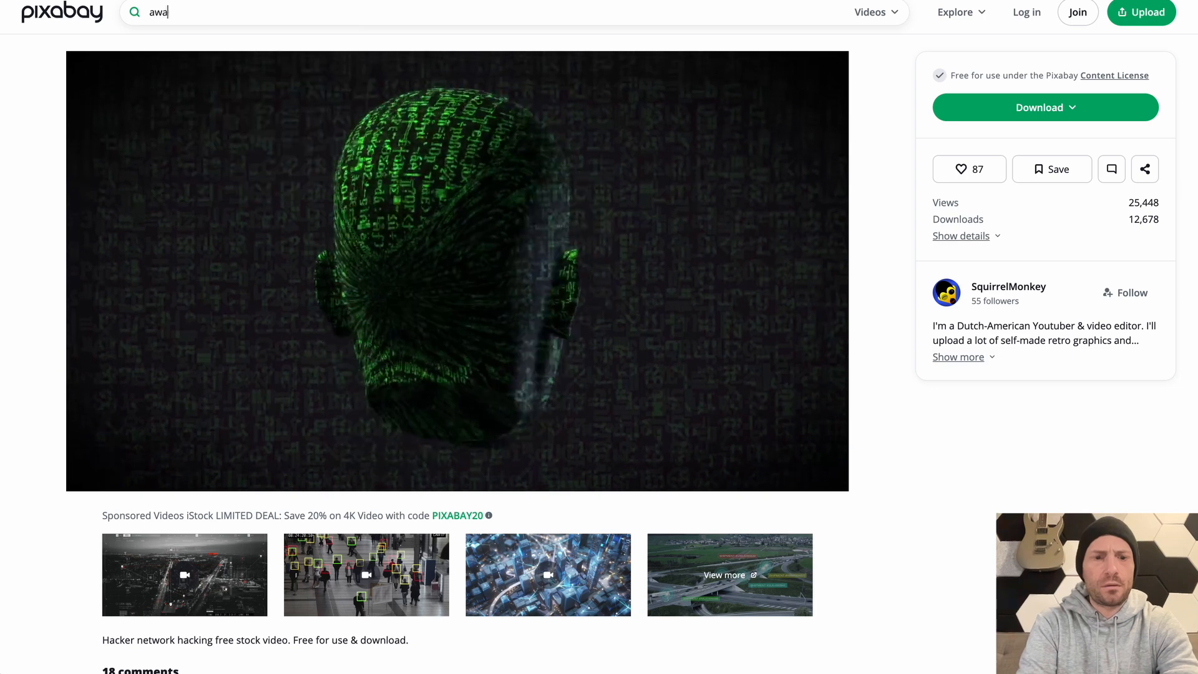
type("reness")
key("Return")
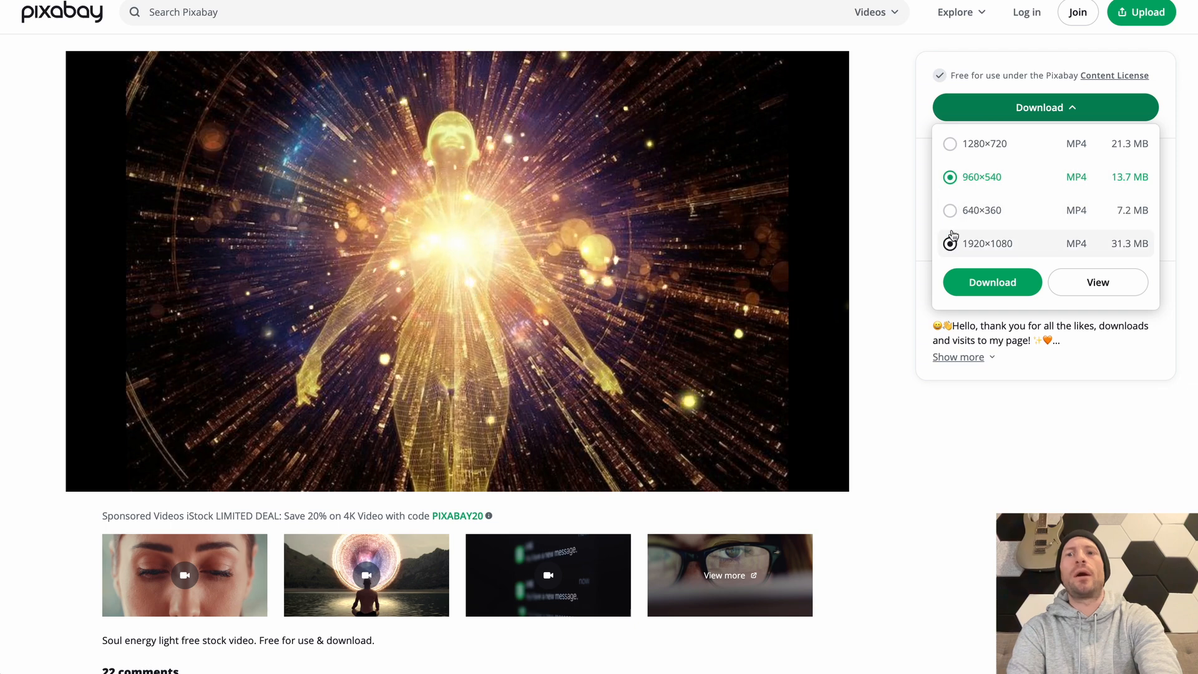
left_click(950, 143)
left_click(986, 279)
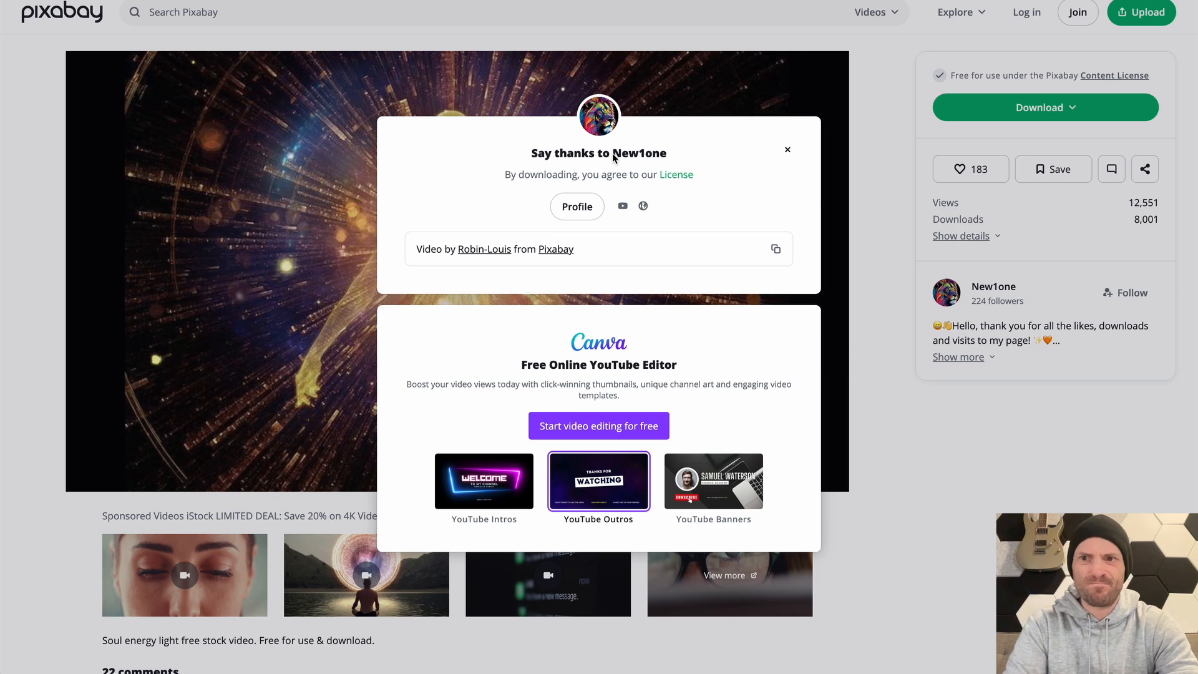
key("super+Tab")
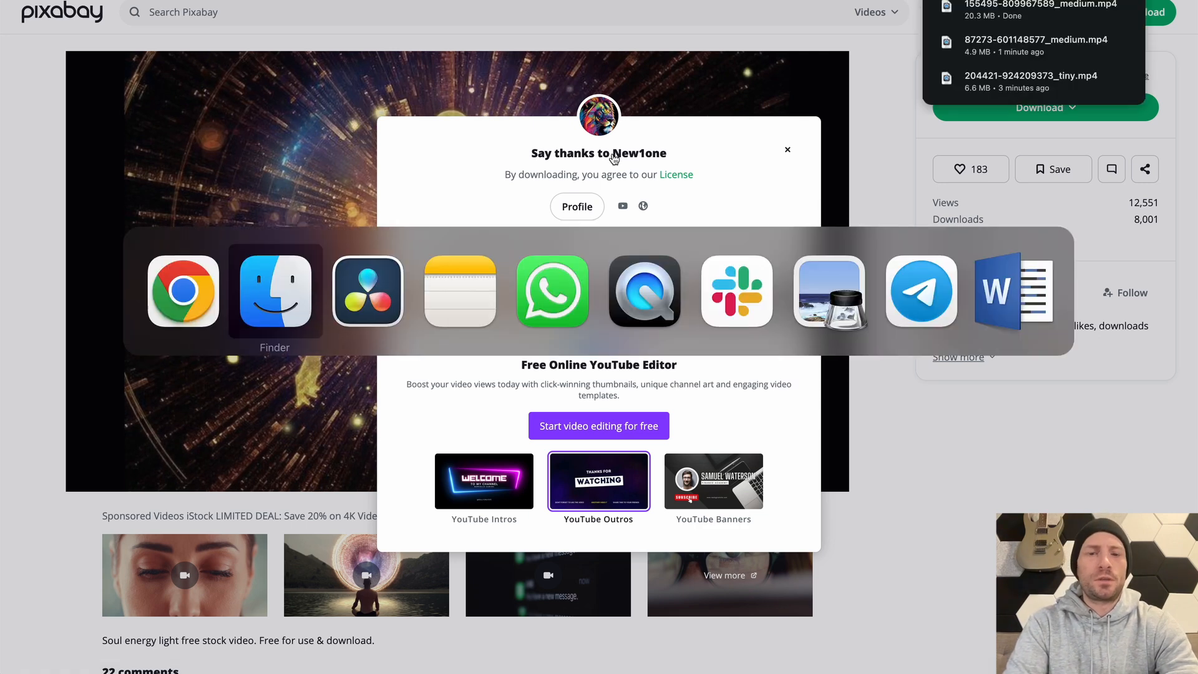
key("super+shift+Tab")
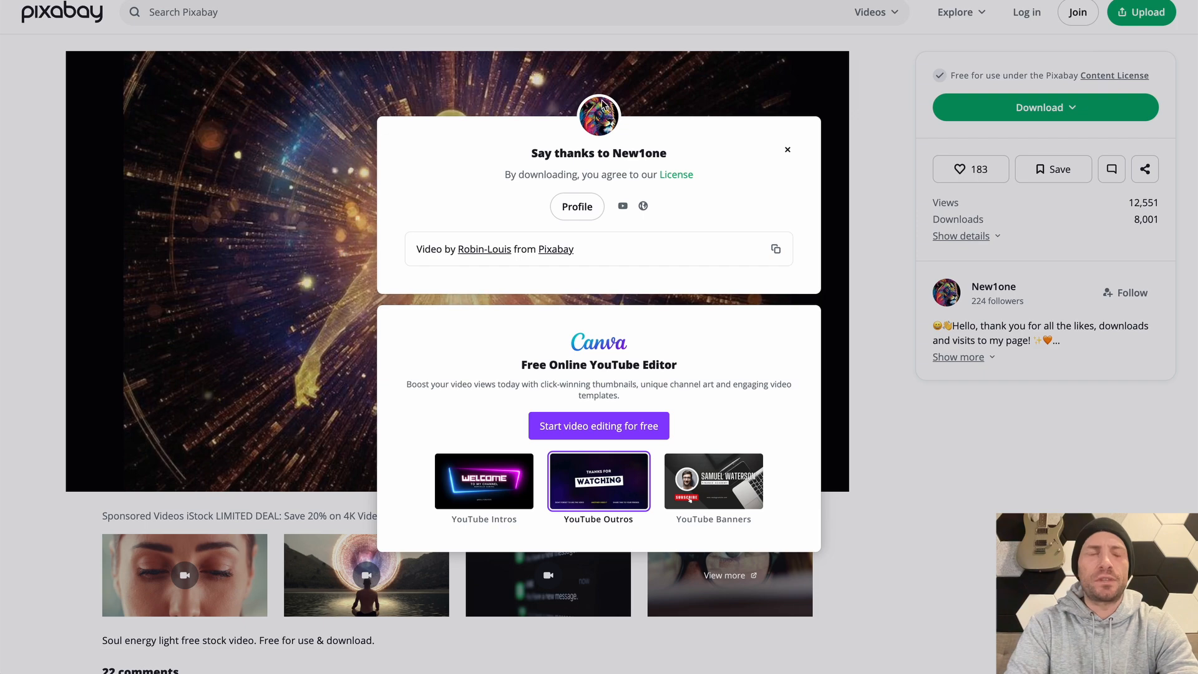
key("super+Tab")
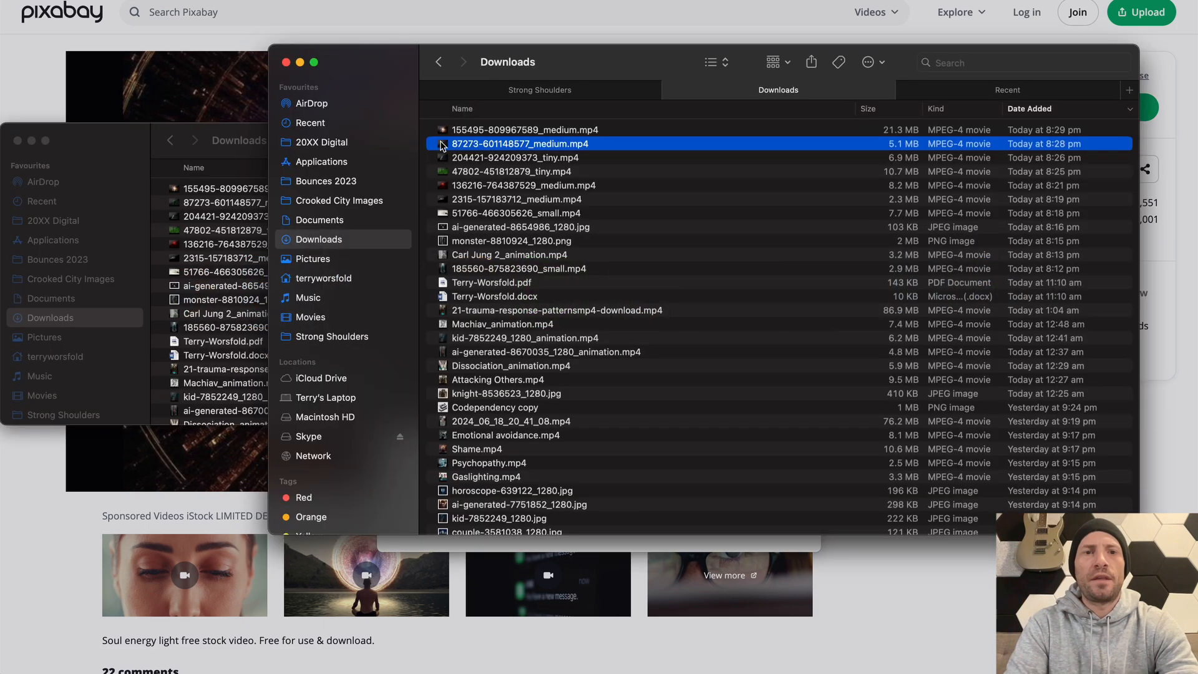
key("super+Tab")
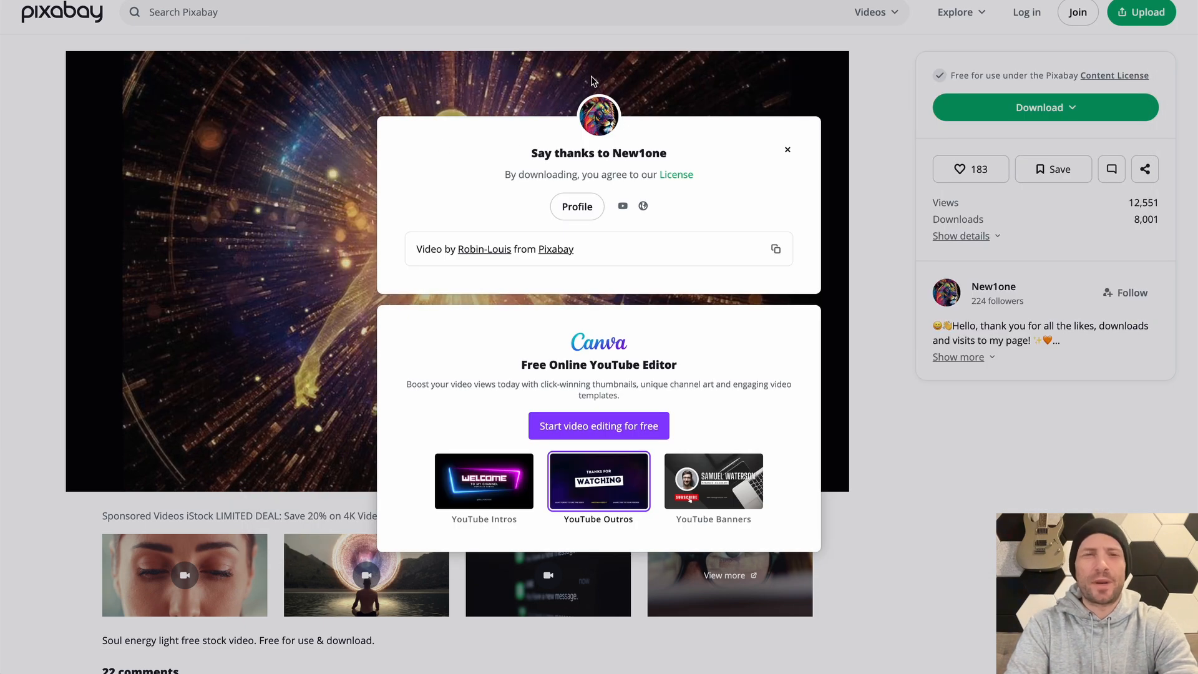
key("super+Tab")
key("super+Tab")
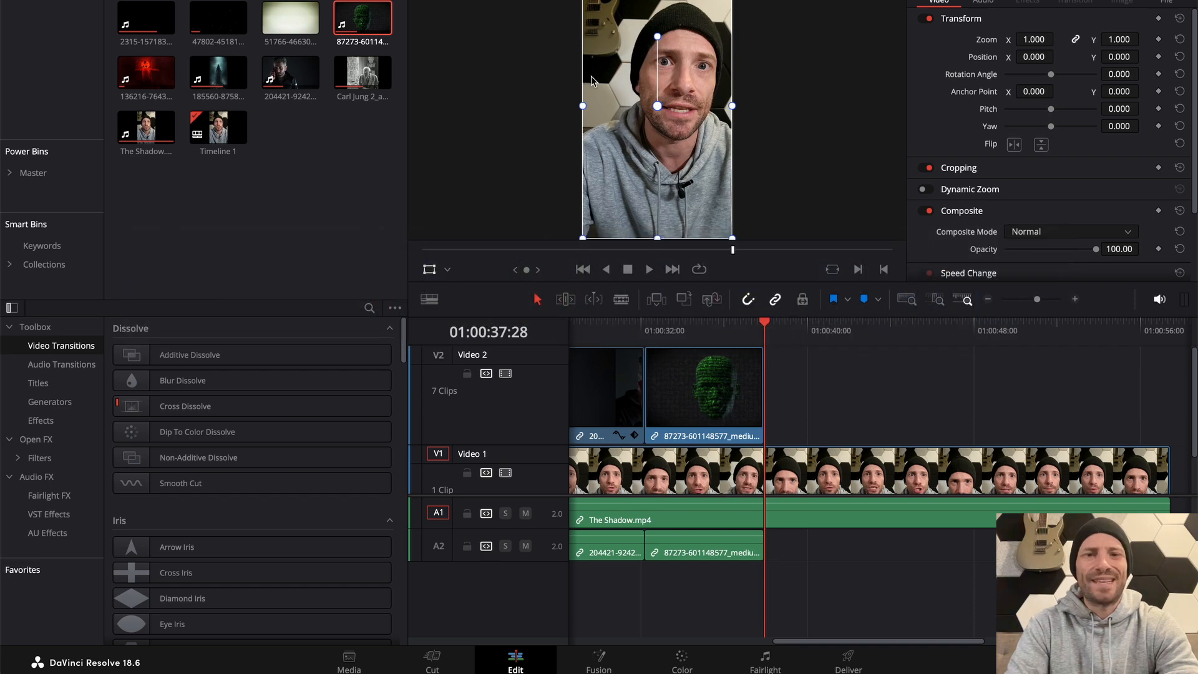
key("super+Tab")
key("super+Tab")
key("Up")
key("space")
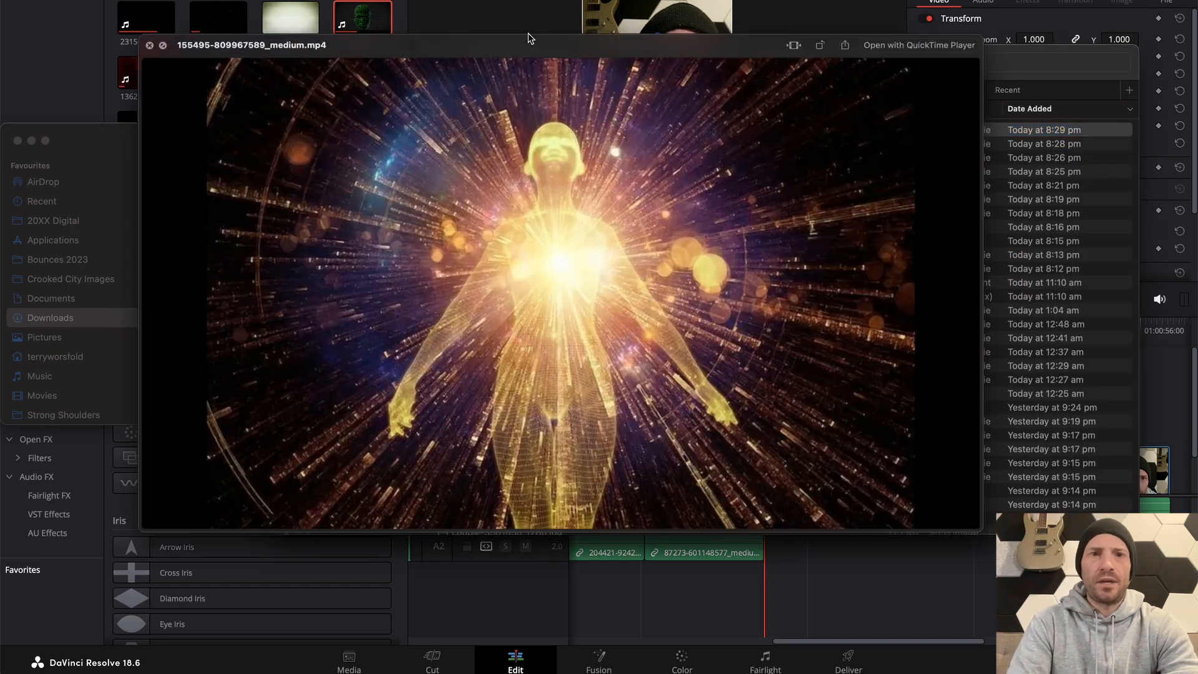
key("space")
left_click_drag(518, 130, 773, 432)
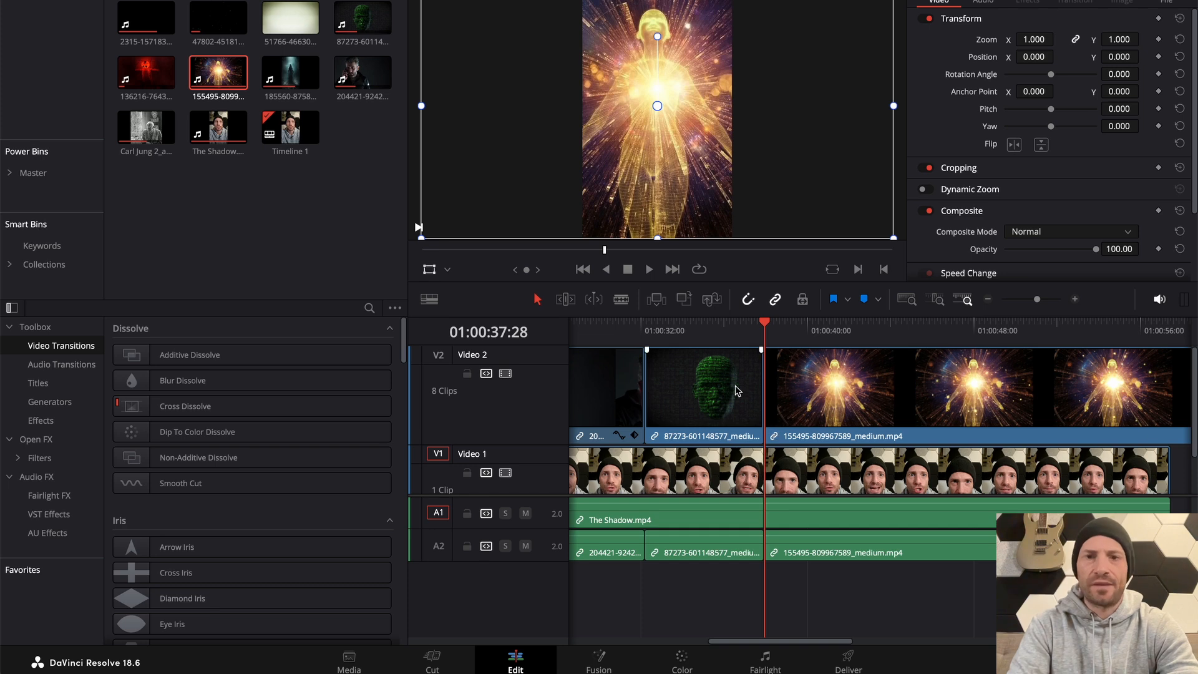
left_click(752, 334)
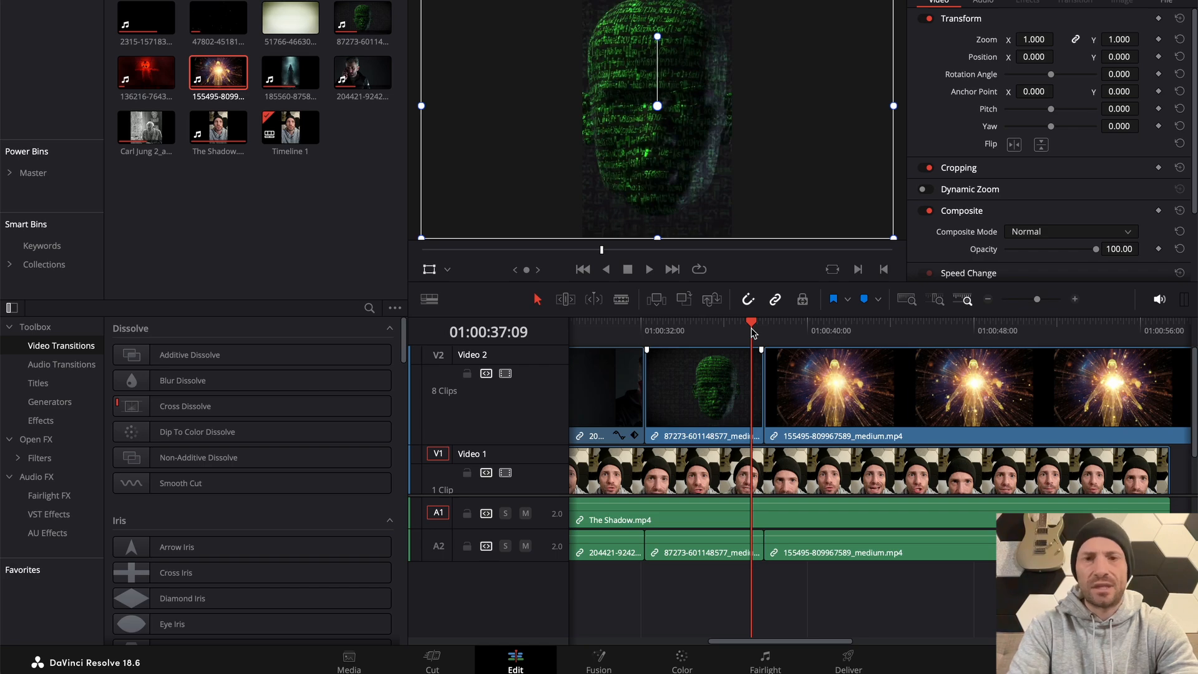
key("space")
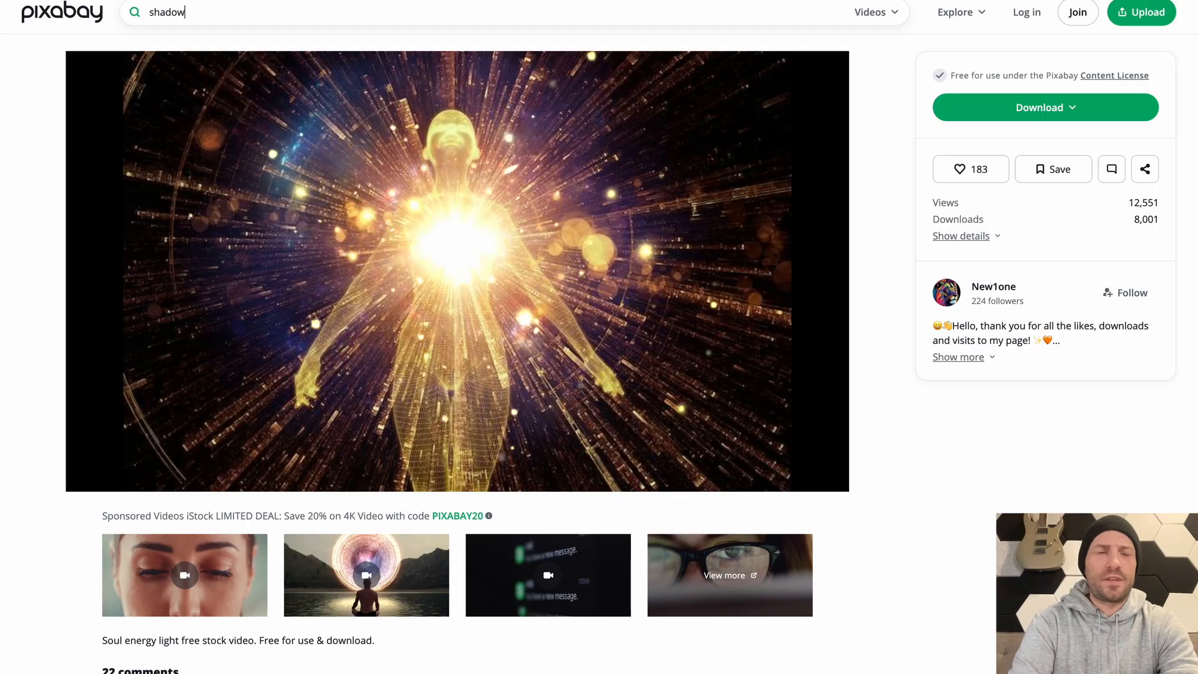
Search the Pixabay videos in Chrome for "shadow", browse the results for a suitable clip, and enter "The shadow" as a new search
key("Return")
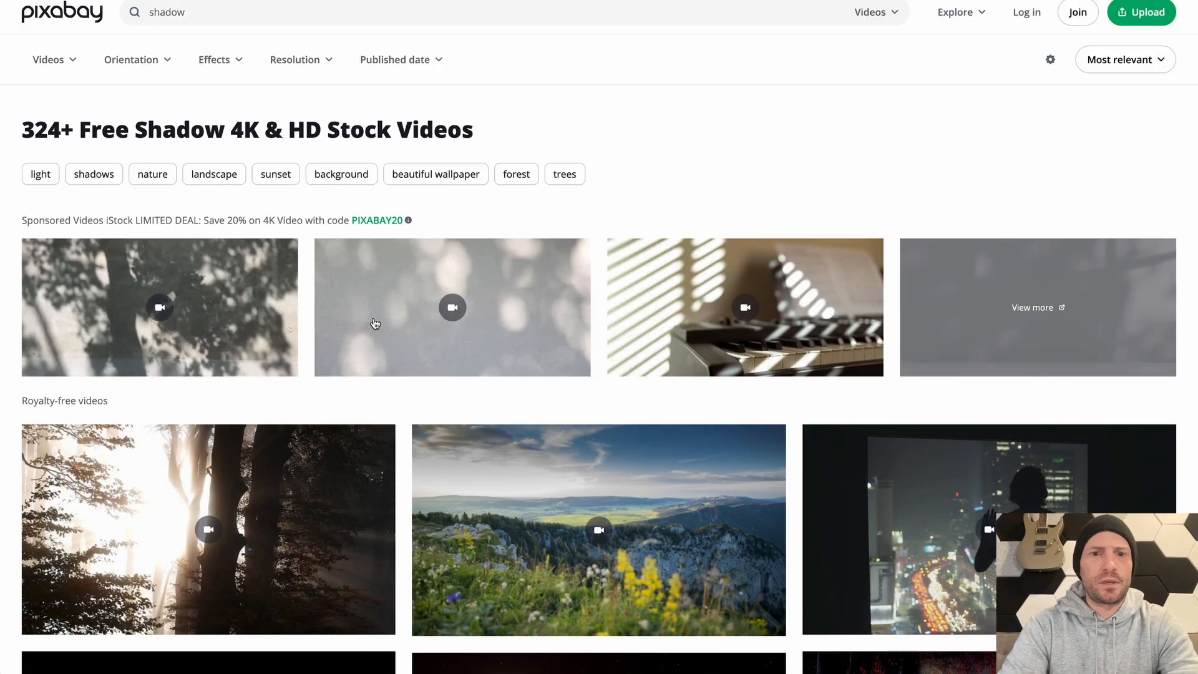
scroll(380, 337, "down", 5)
scroll(873, 299, "up", 1)
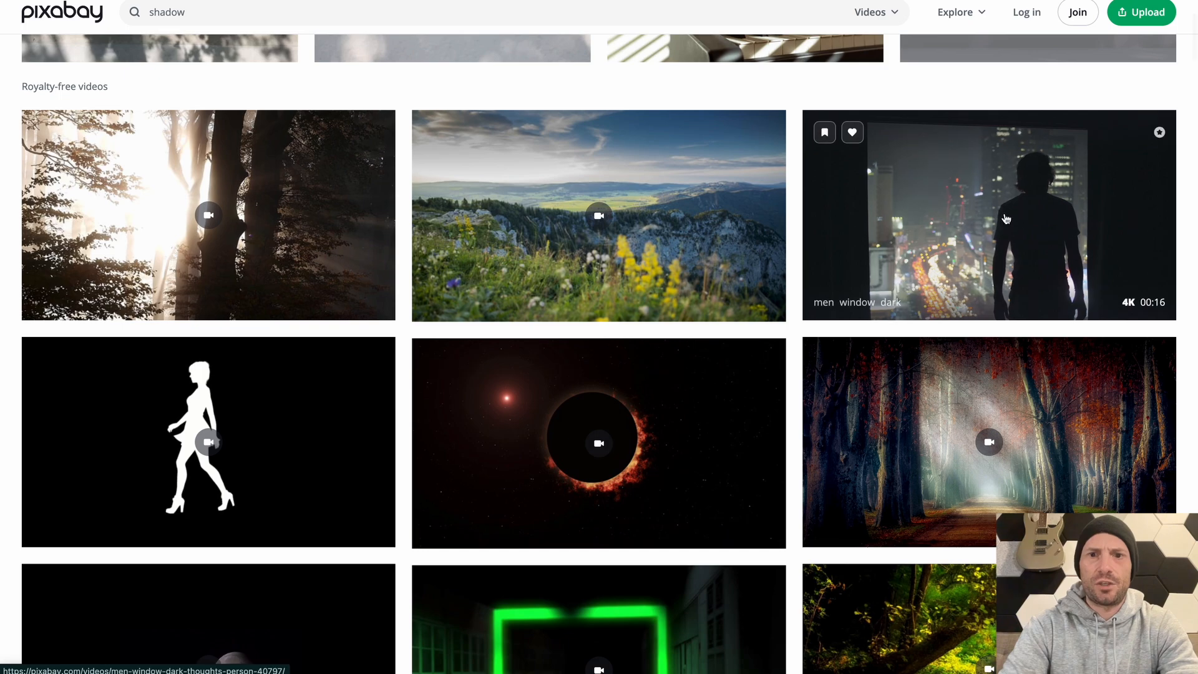
scroll(1006, 218, "down", 9)
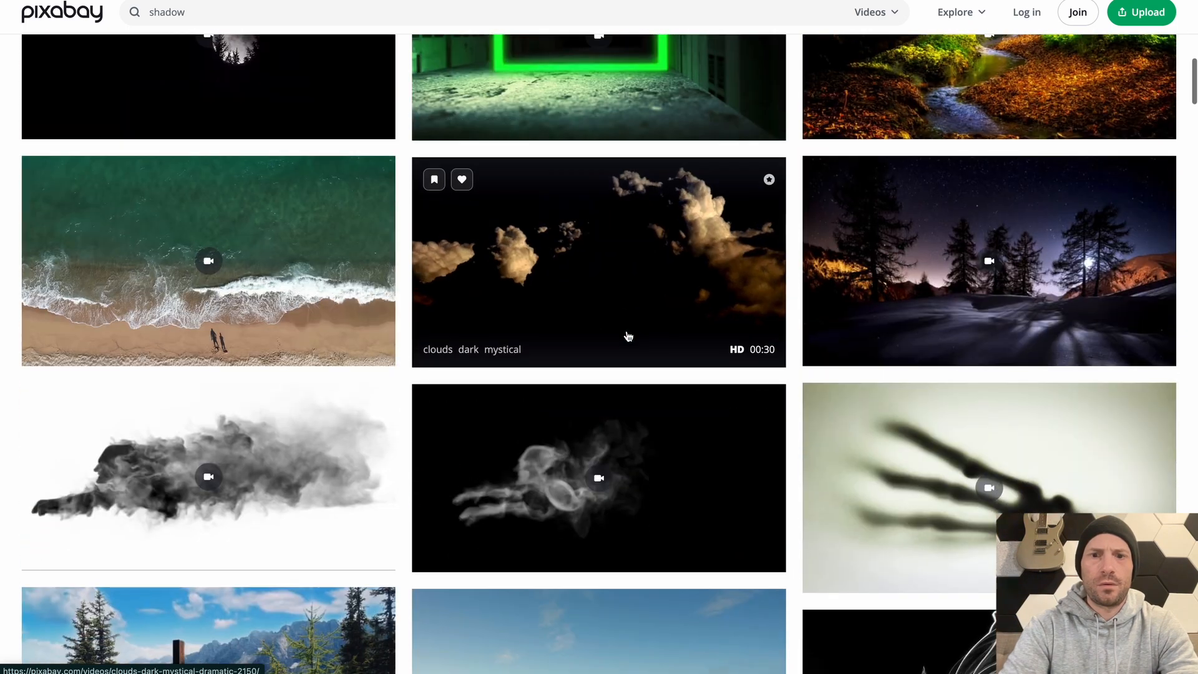
scroll(627, 335, "down", 5)
scroll(626, 334, "down", 4)
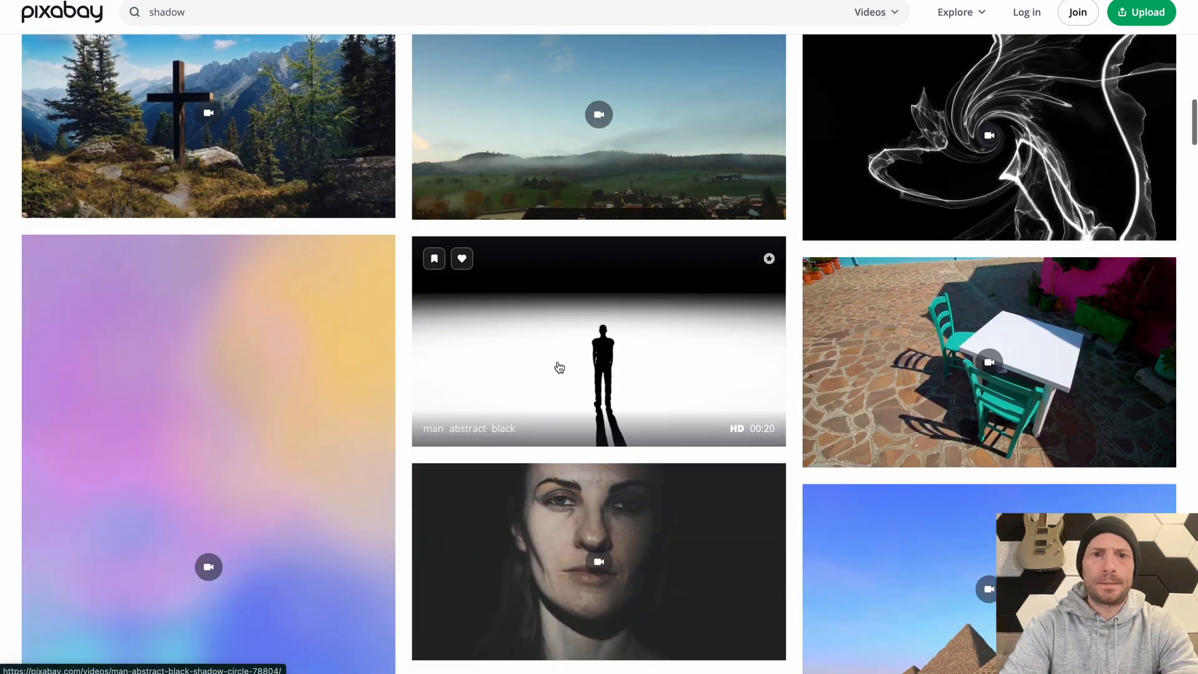
scroll(560, 367, "down", 4)
scroll(599, 319, "down", 8)
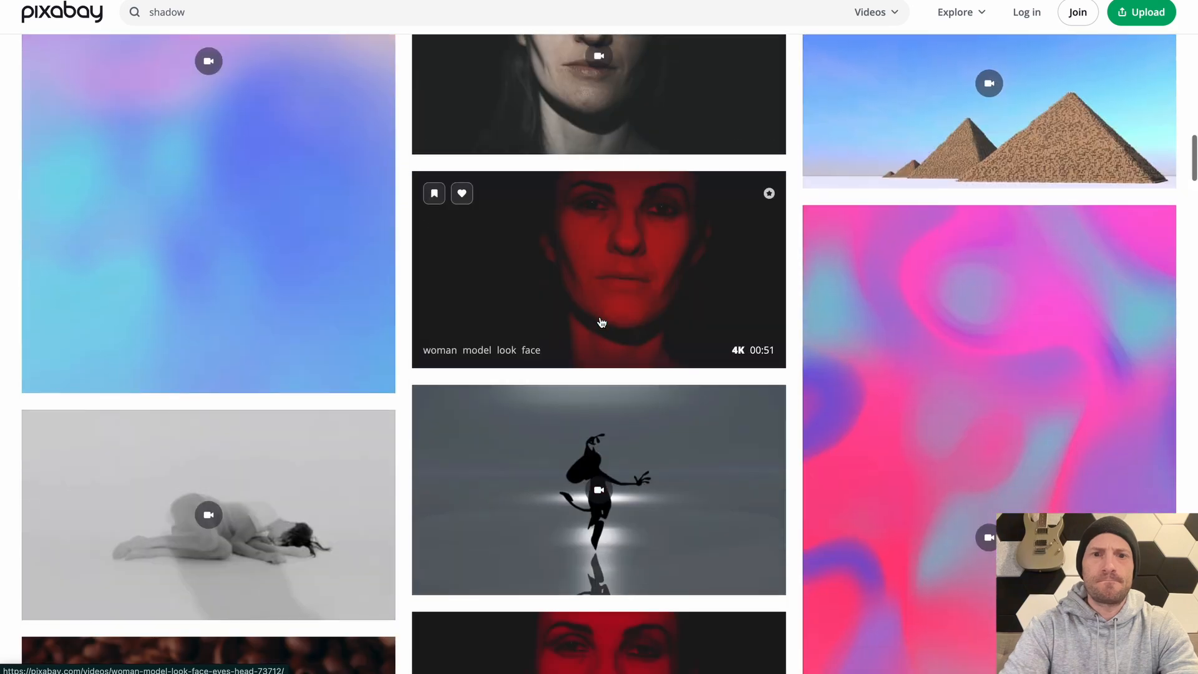
scroll(624, 221, "down", 5)
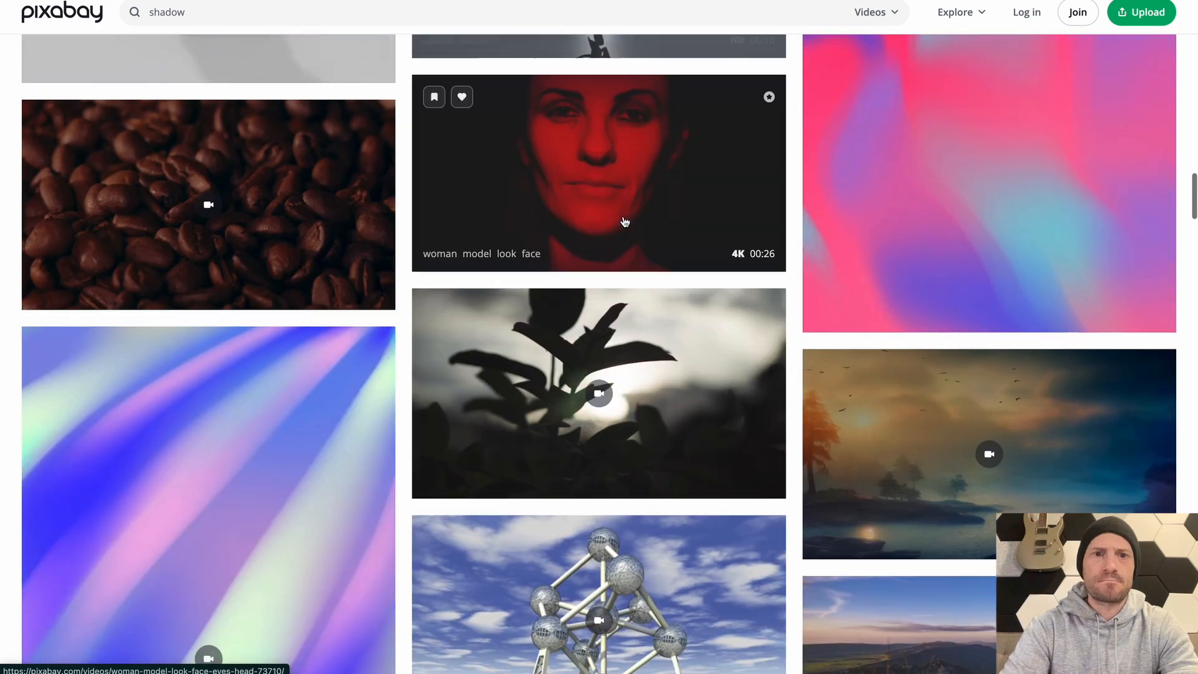
scroll(359, 257, "up", 6)
scroll(613, 305, "down", 13)
scroll(614, 305, "down", 18)
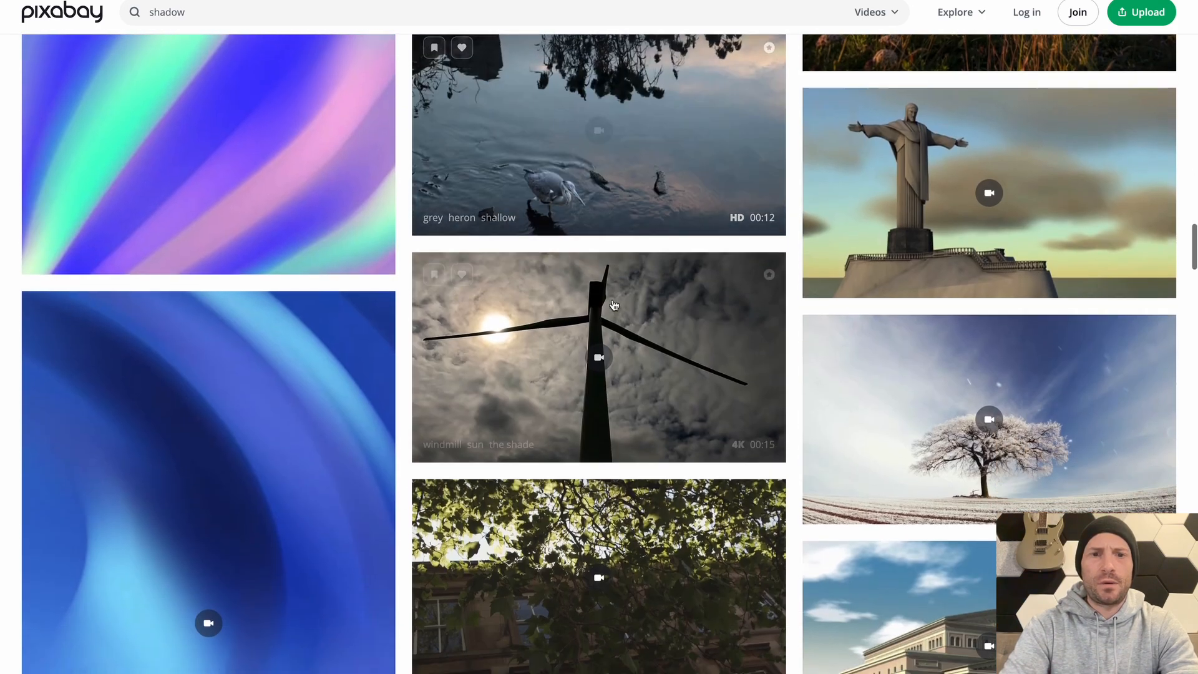
scroll(612, 301, "down", 8)
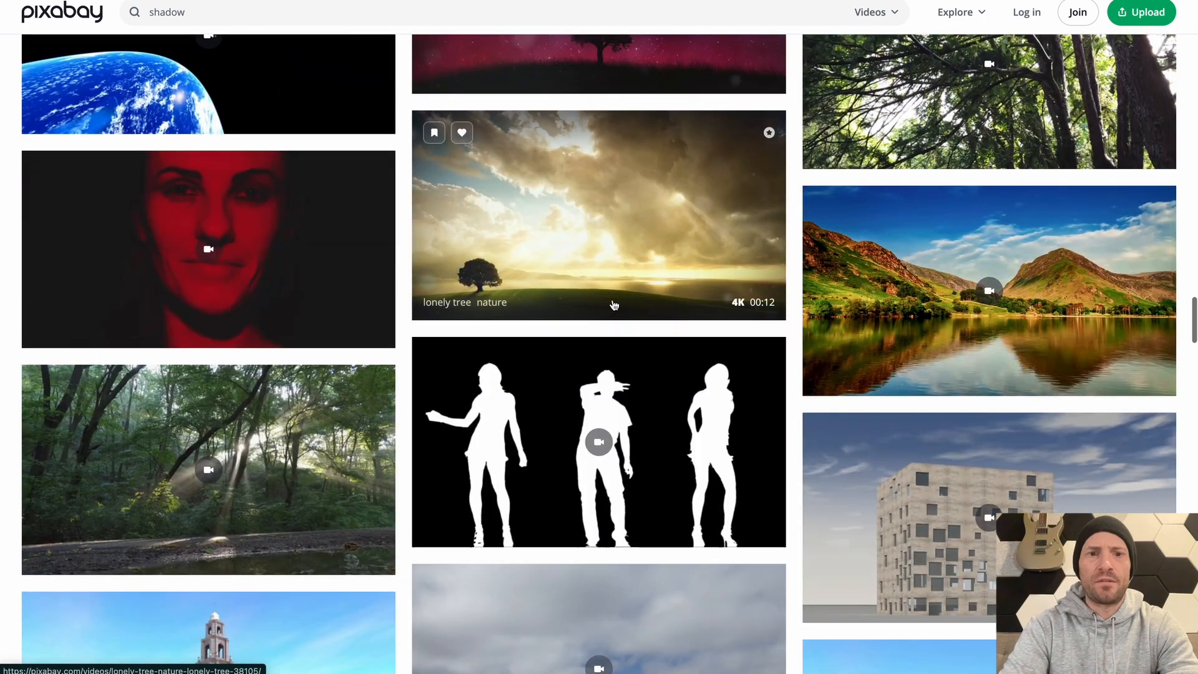
scroll(613, 304, "down", 13)
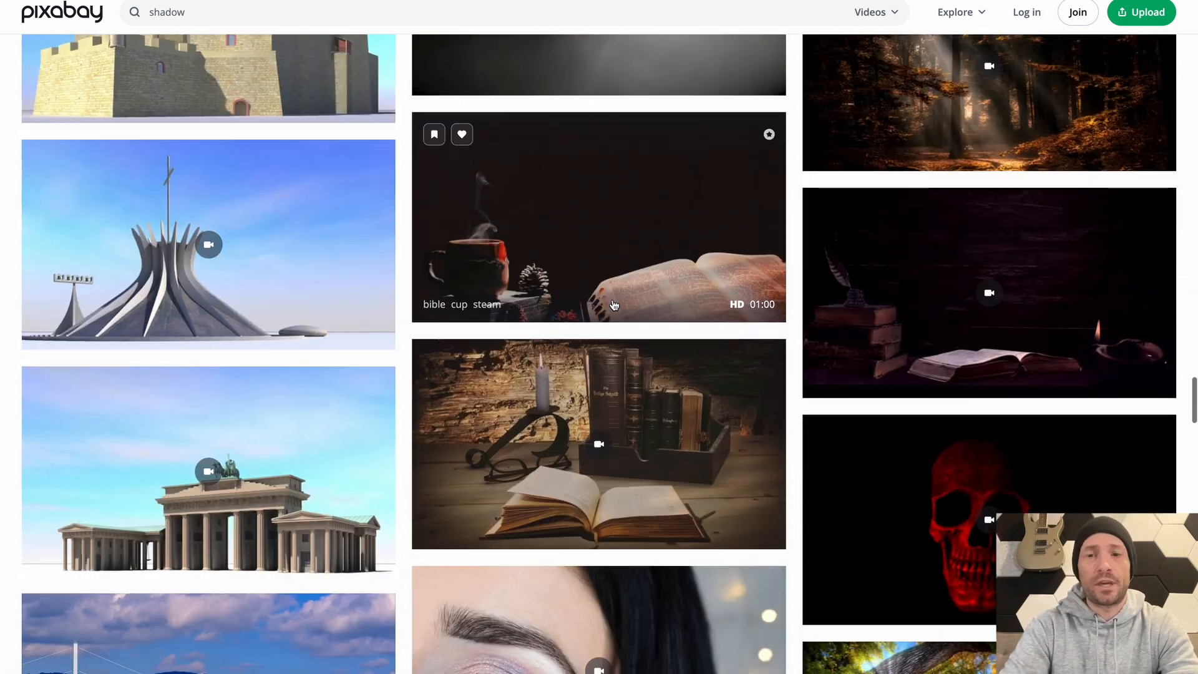
scroll(609, 341, "down", 15)
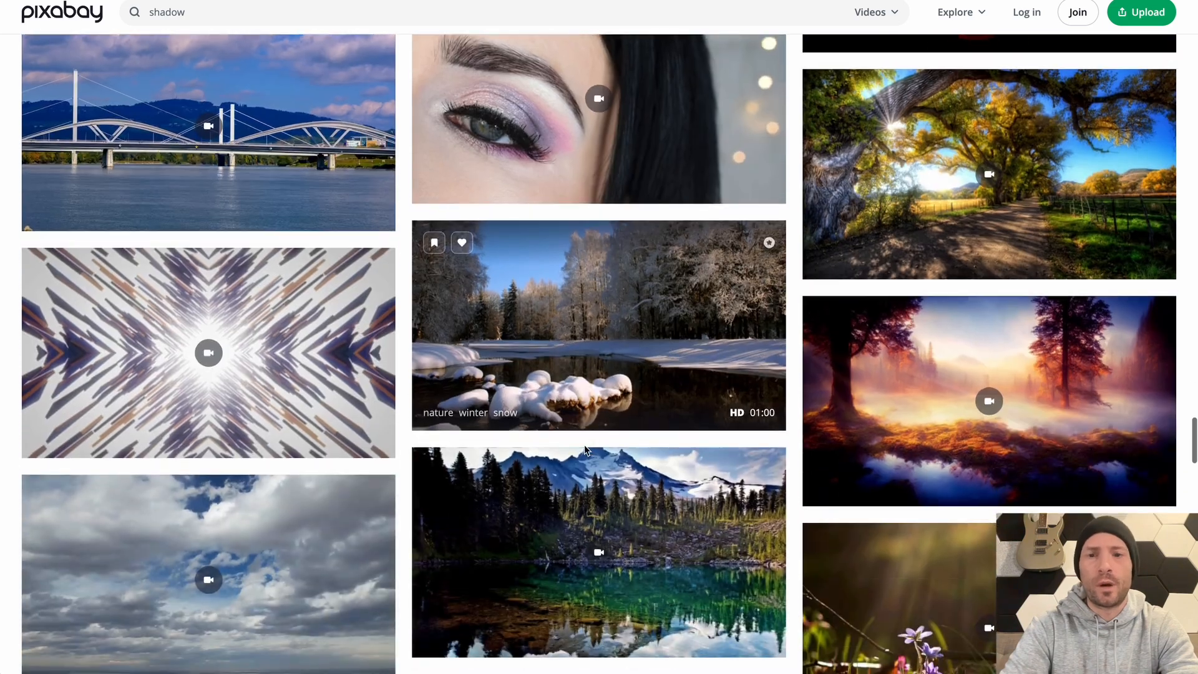
scroll(586, 450, "down", 1)
scroll(586, 451, "up", 20)
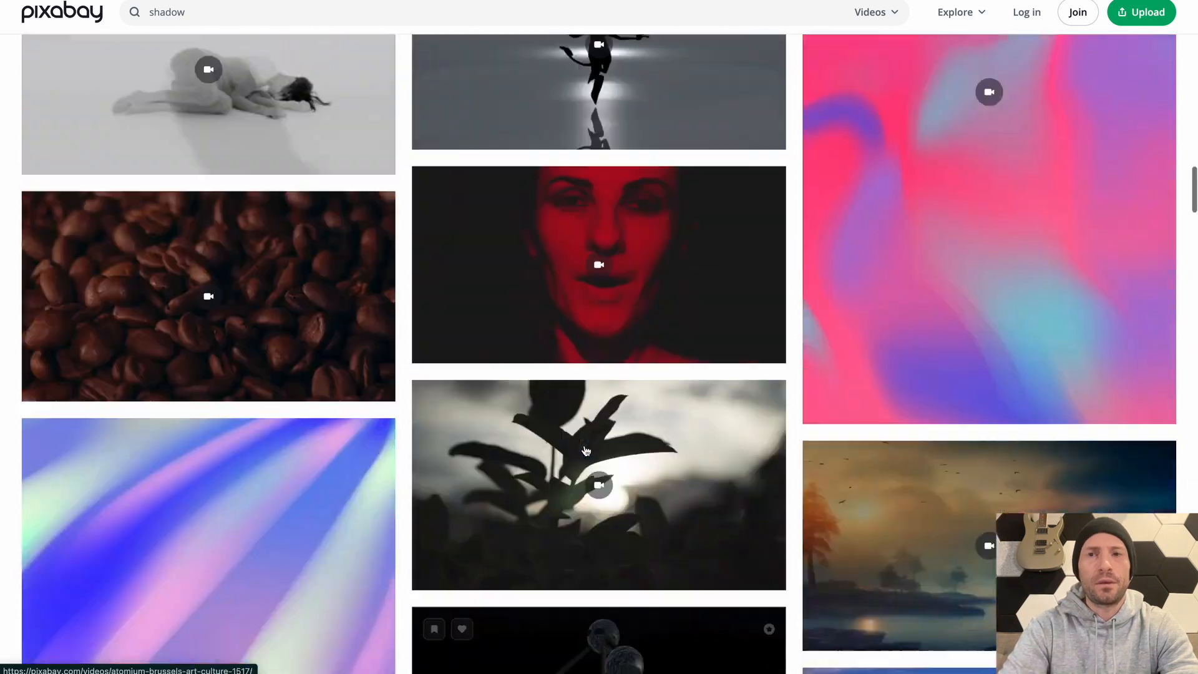
type("The")
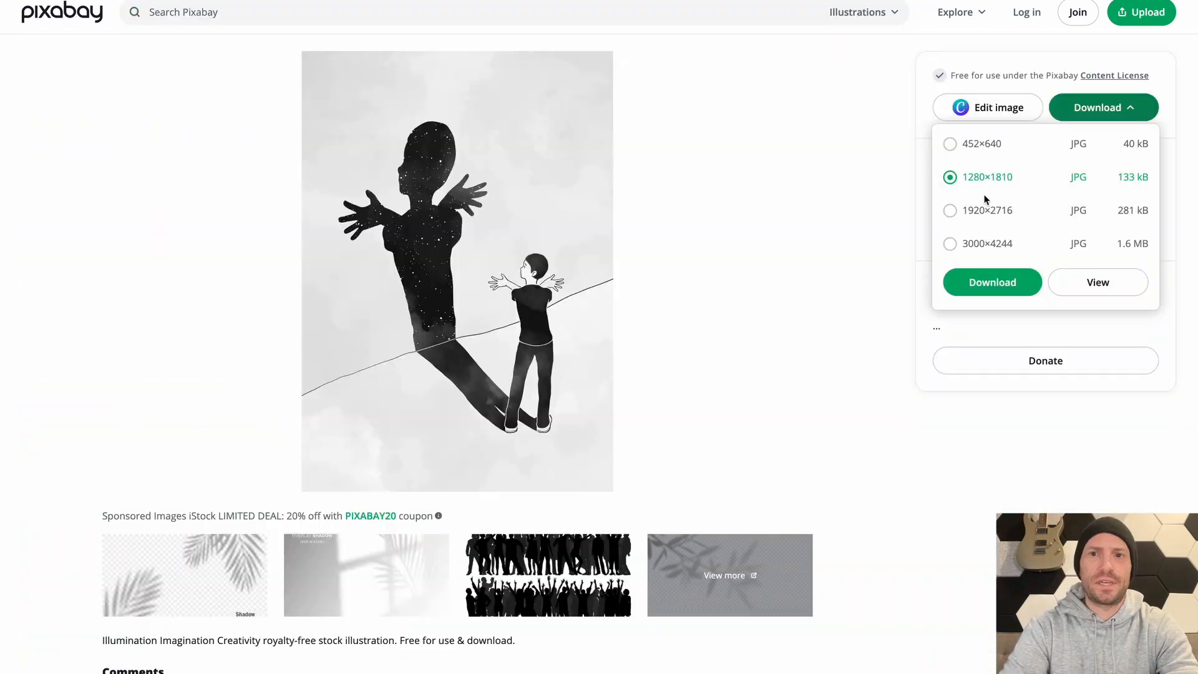
left_click(1006, 277)
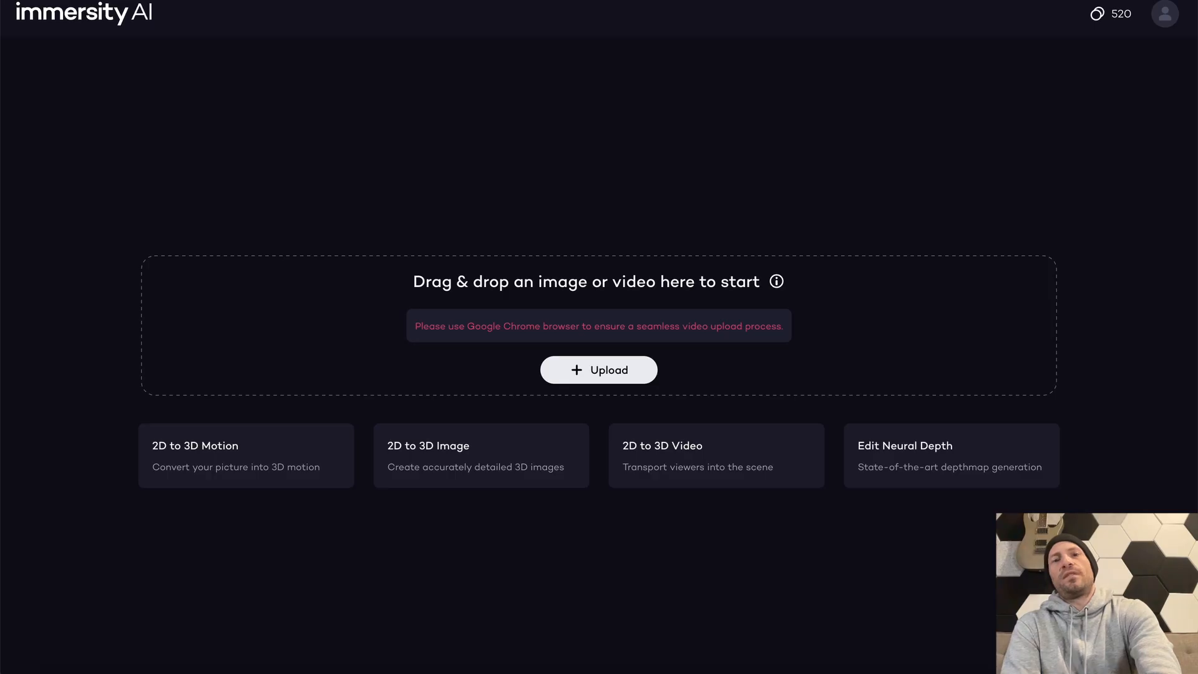
Preview illumination-5173420_1280.jpg in Finder and place it on DaVinci Resolve's Video 2 track directly after the glowing body clip
key("super+Tab")
key("super+Tab")
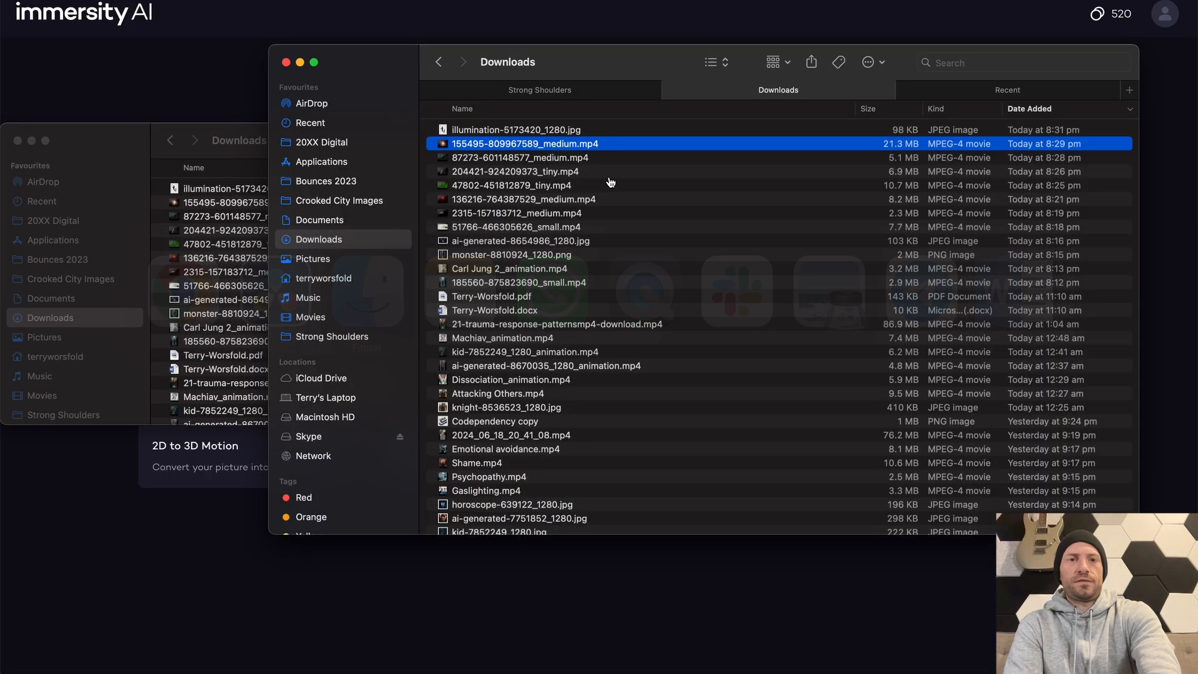
left_click(530, 129)
key("space")
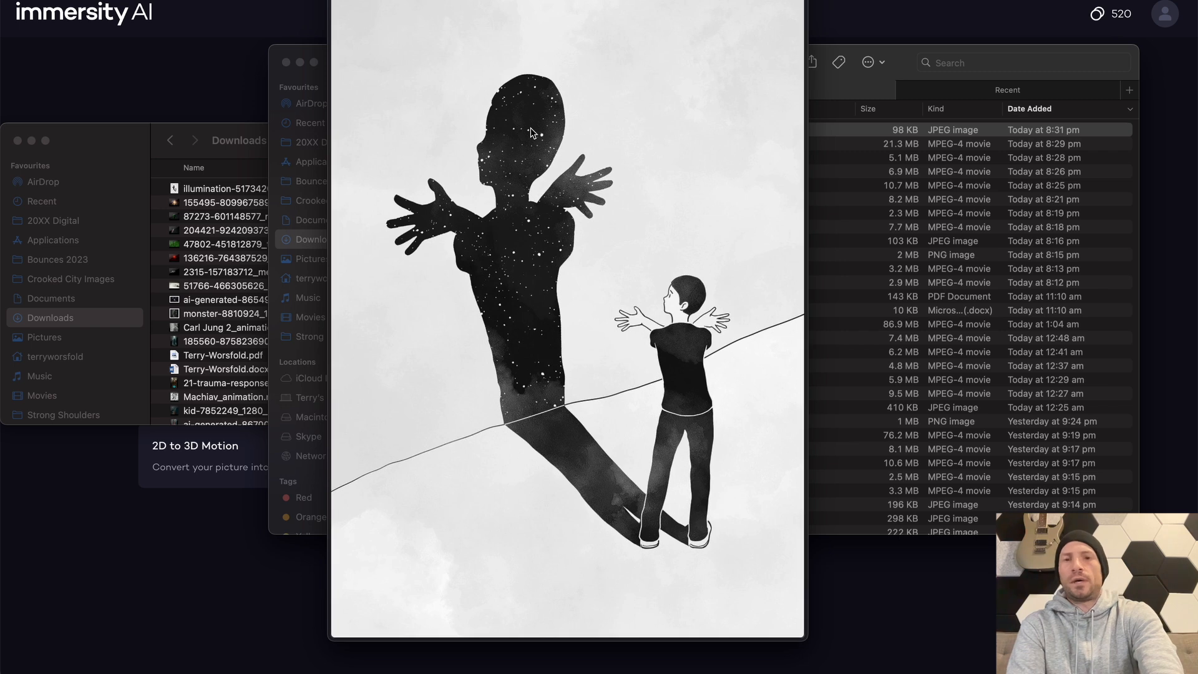
key("space")
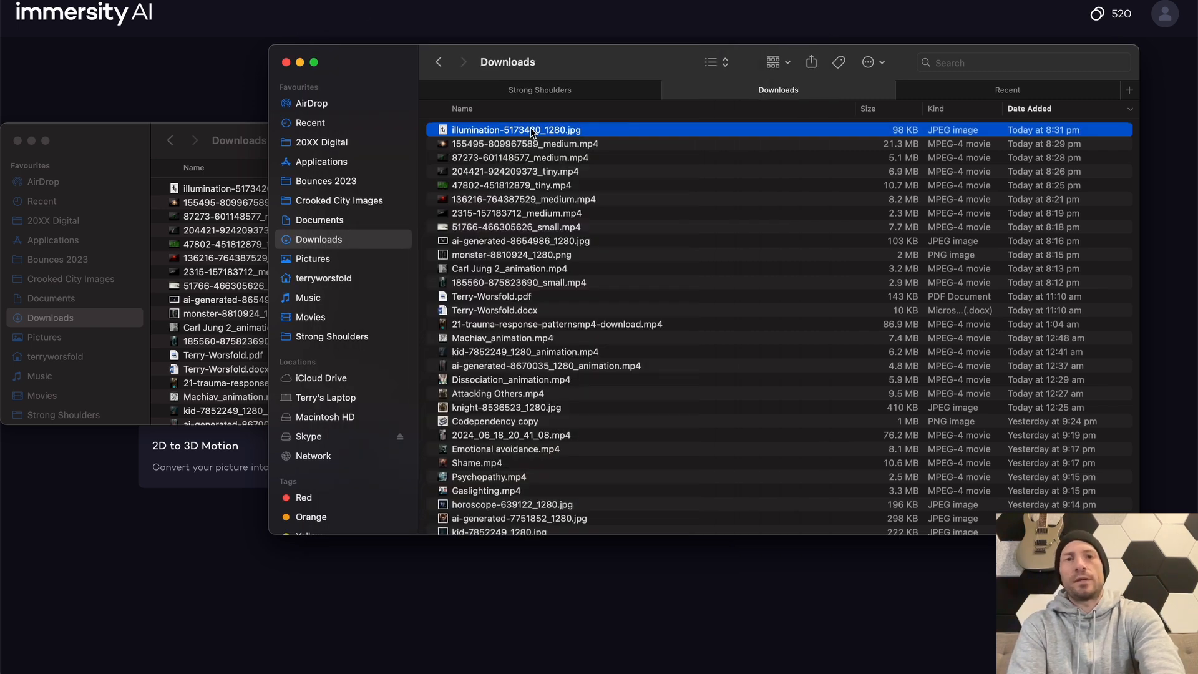
key("space")
key("space")
left_click_drag(531, 129, 555, 335)
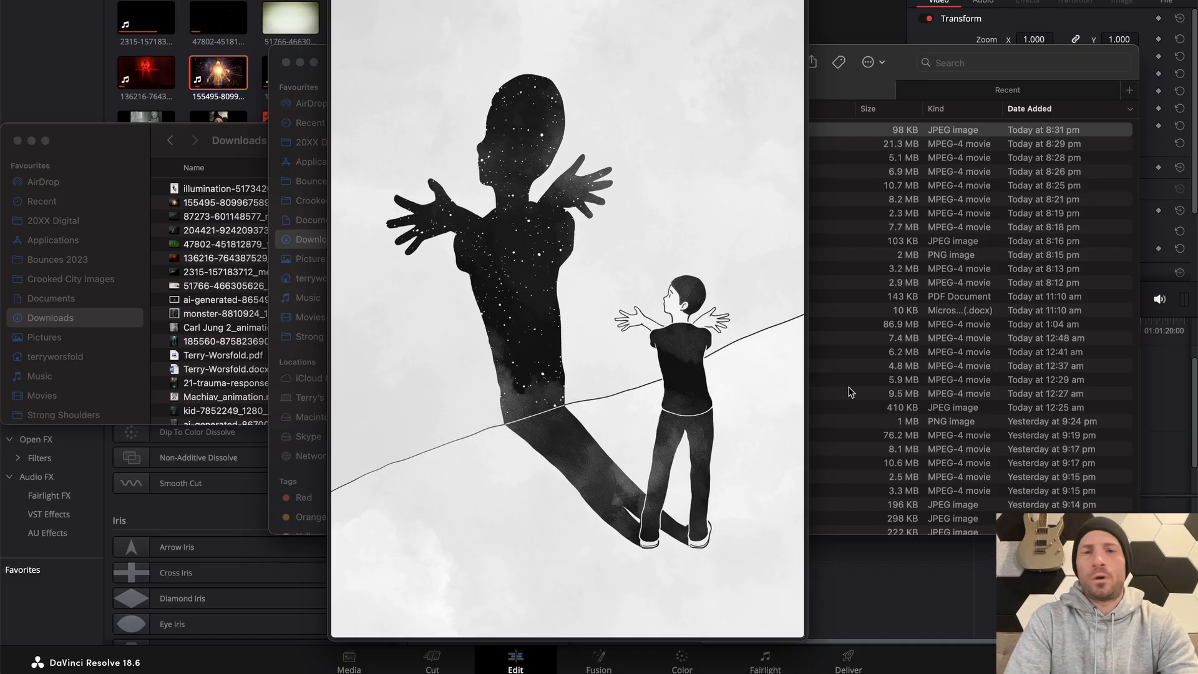
key("space")
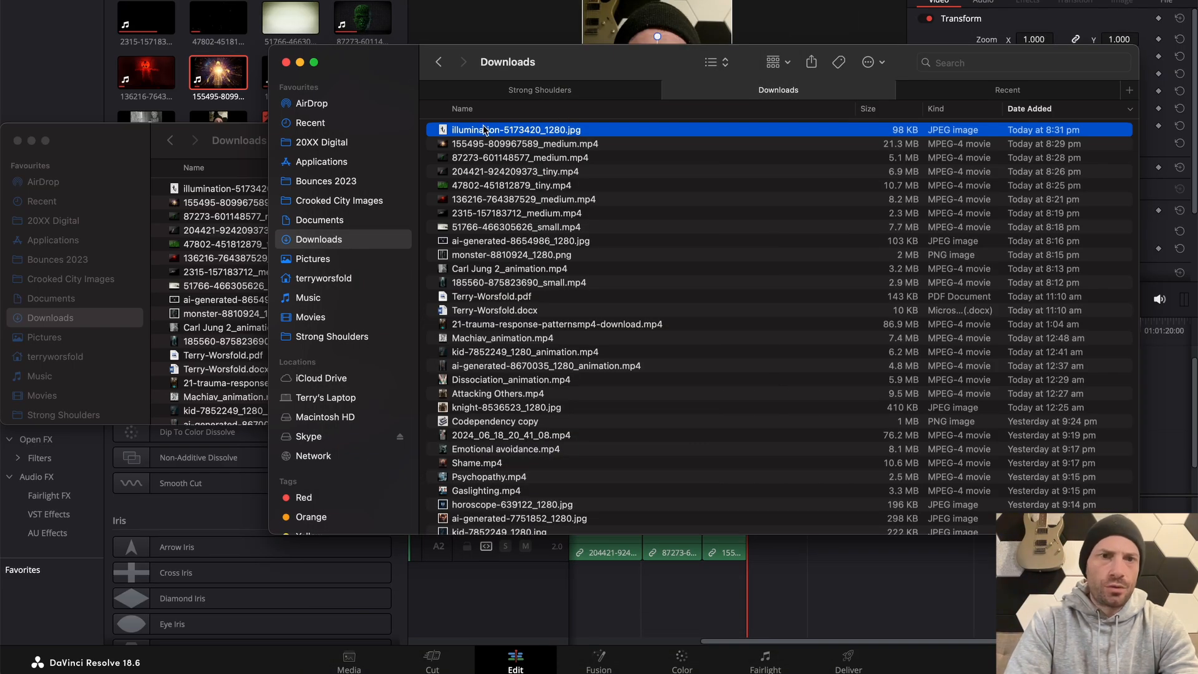
left_click_drag(469, 132, 774, 381)
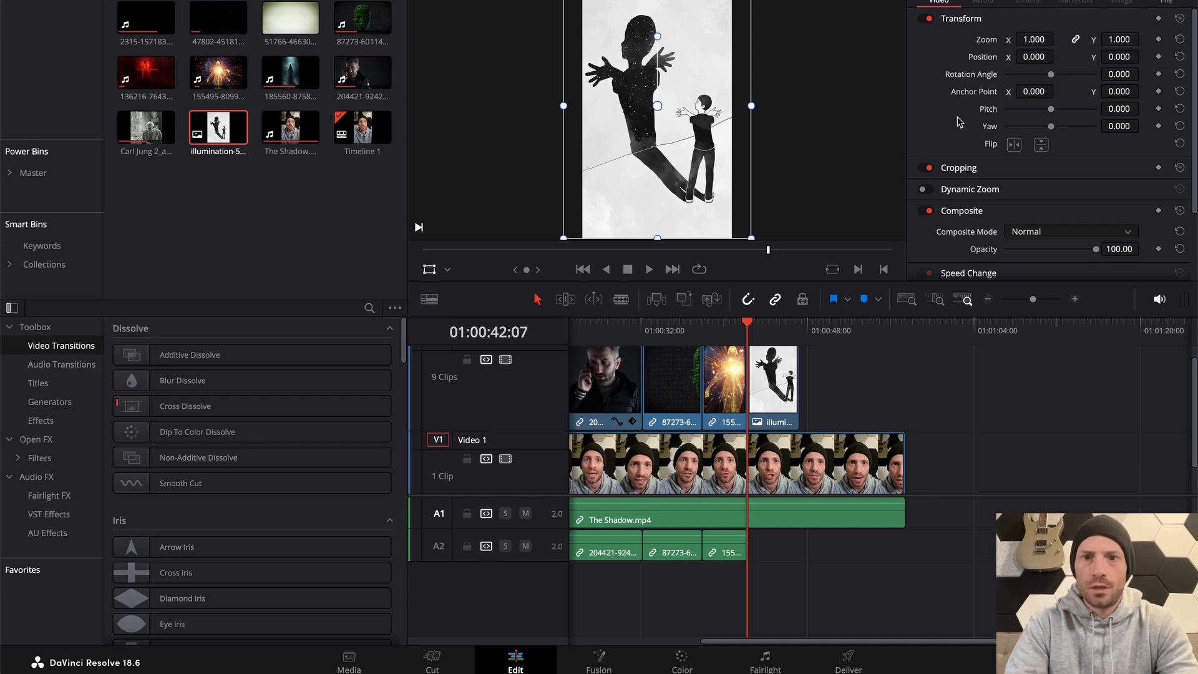
Keyframe the shadow illustration's zoom from 1.000 on its first frame to 1.270 on its last frame at 01:00:47:06
left_click(770, 371)
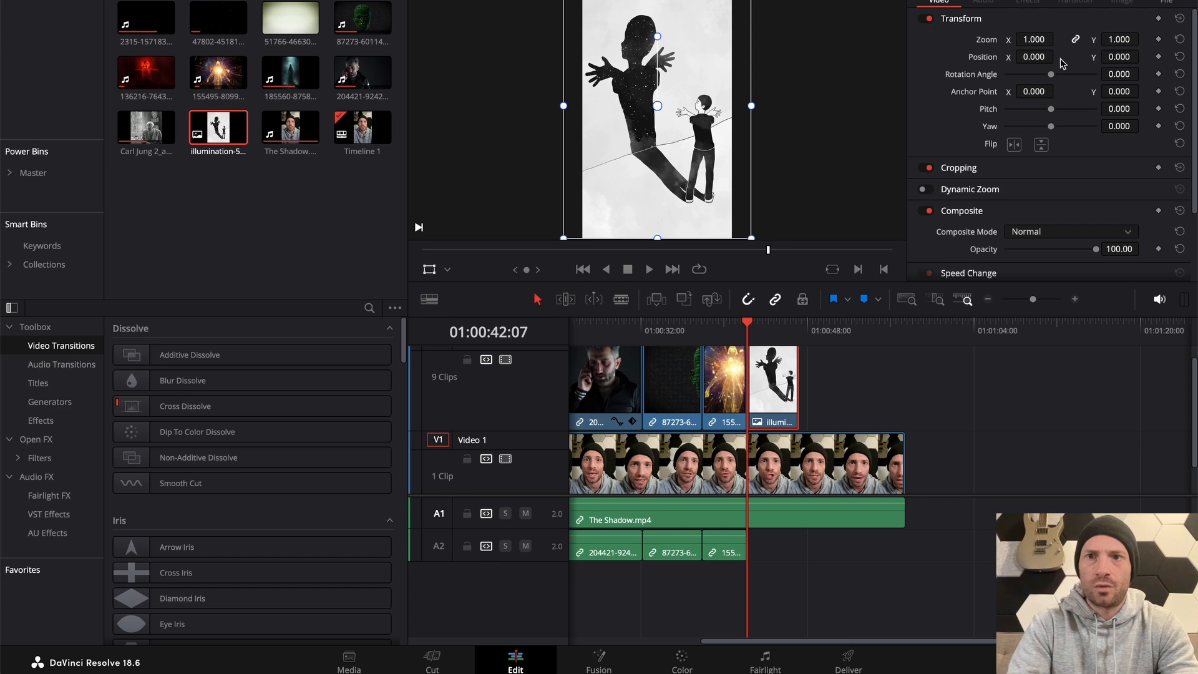
left_click(1158, 39)
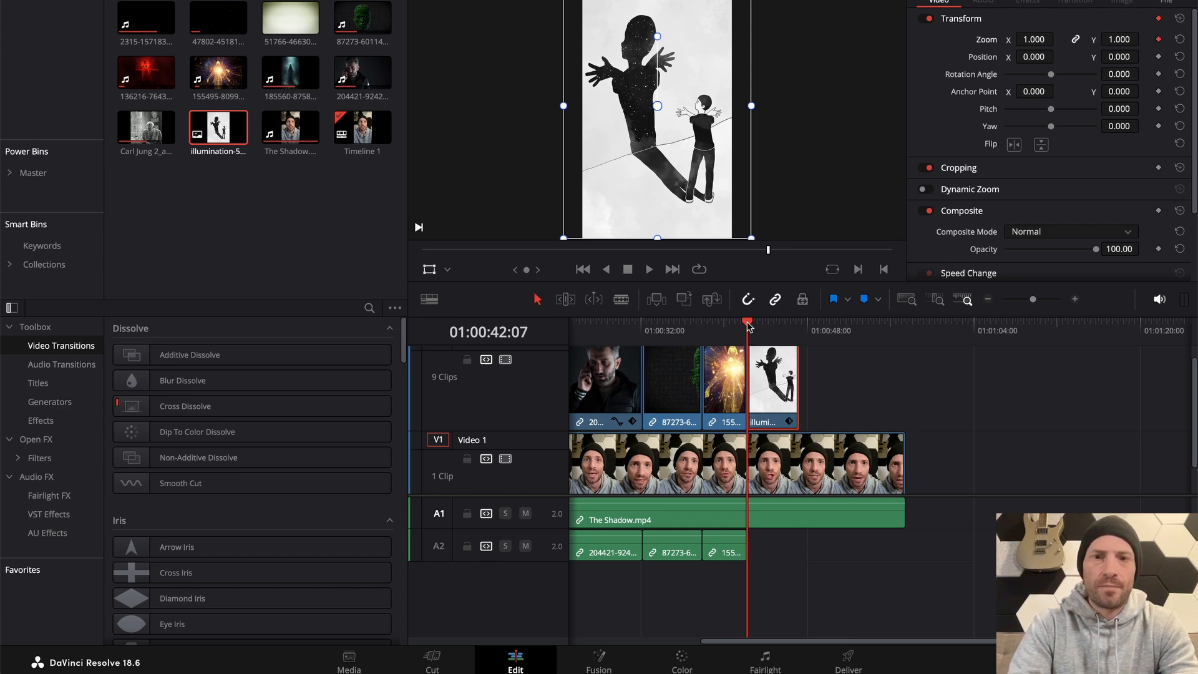
left_click_drag(748, 326, 797, 327)
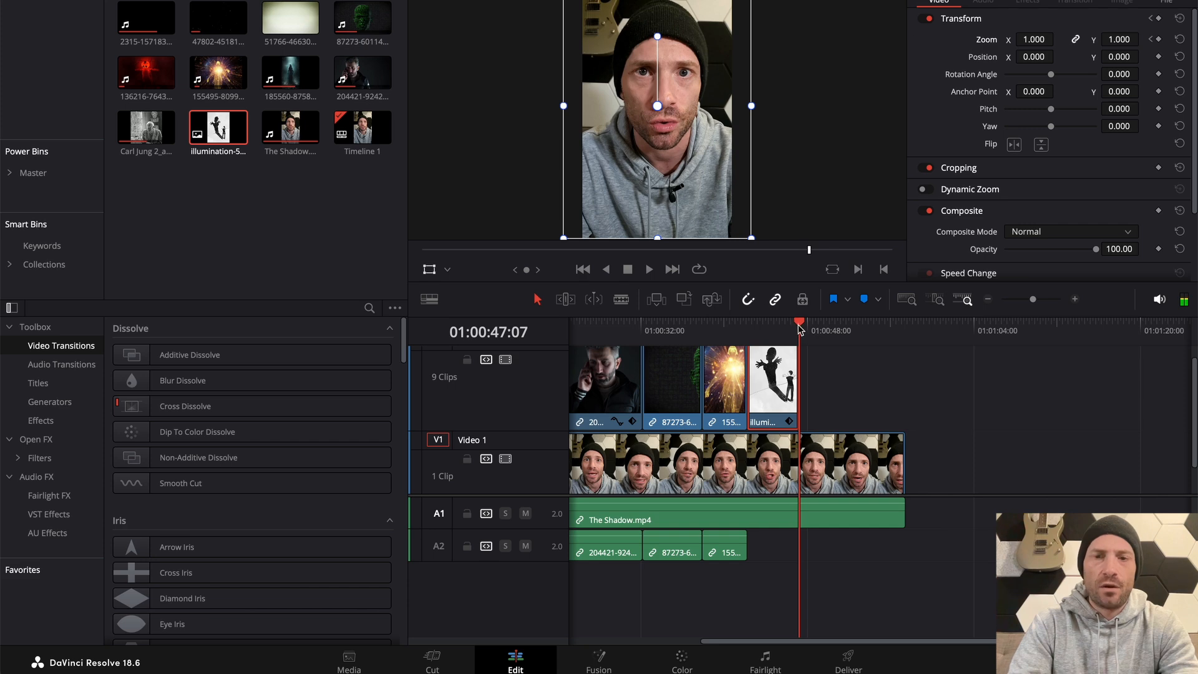
key("Left")
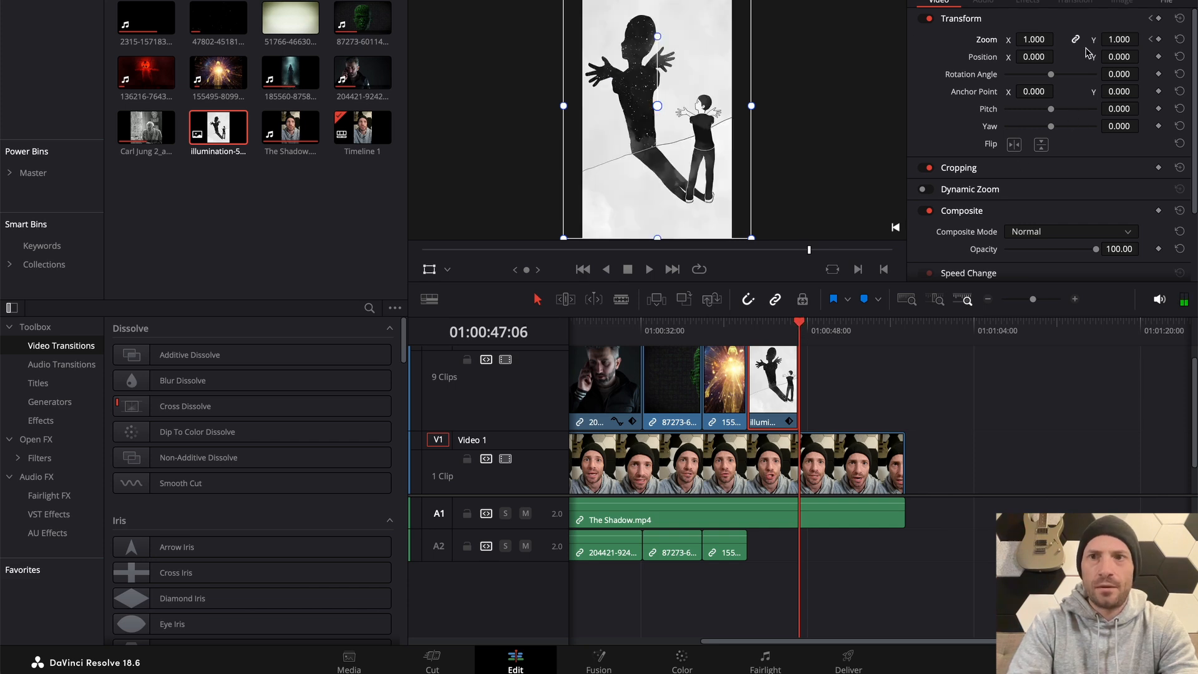
left_click_drag(1033, 40, 1049, 25)
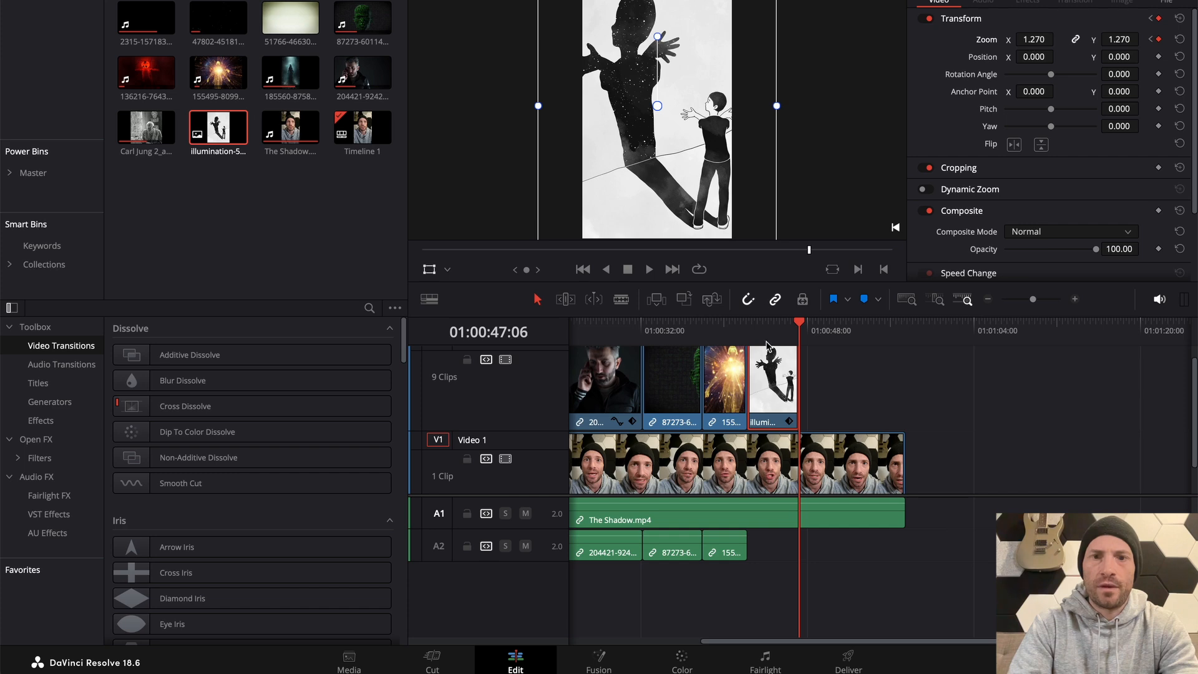
Keyframe the illustration's X position from 99.707 on its first frame to -111.672 on its last frame, and return to its start
left_click(749, 328)
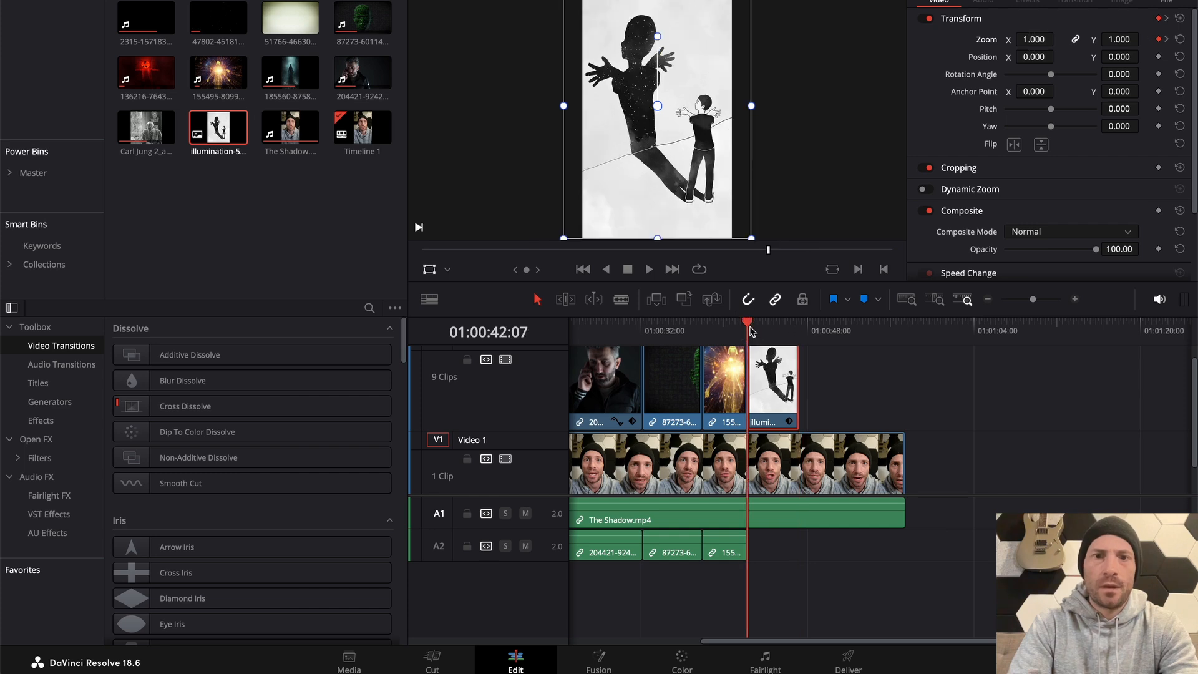
left_click(1159, 57)
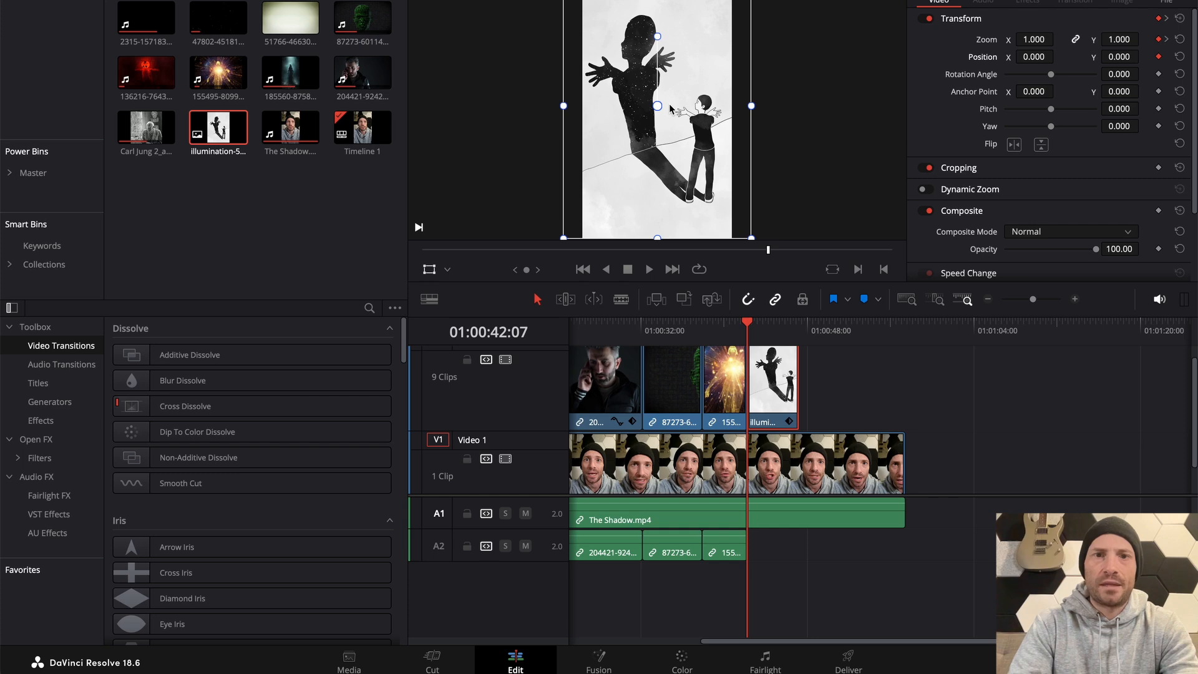
left_click_drag(671, 108, 698, 107)
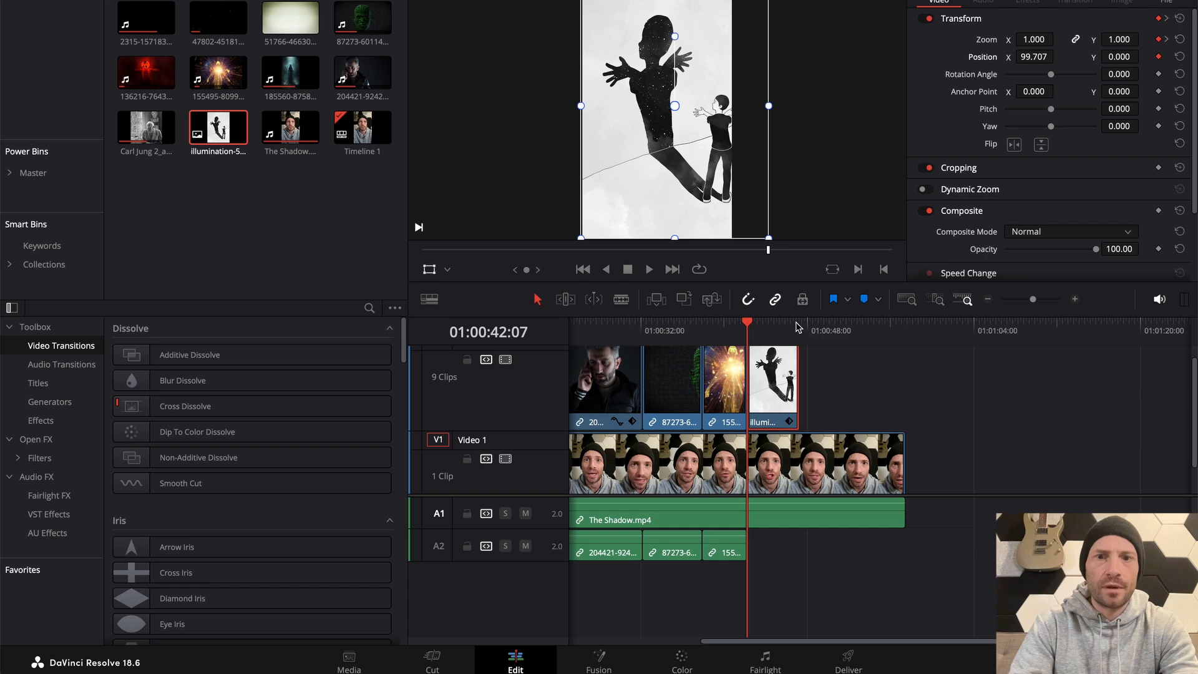
left_click(797, 325)
key("Left")
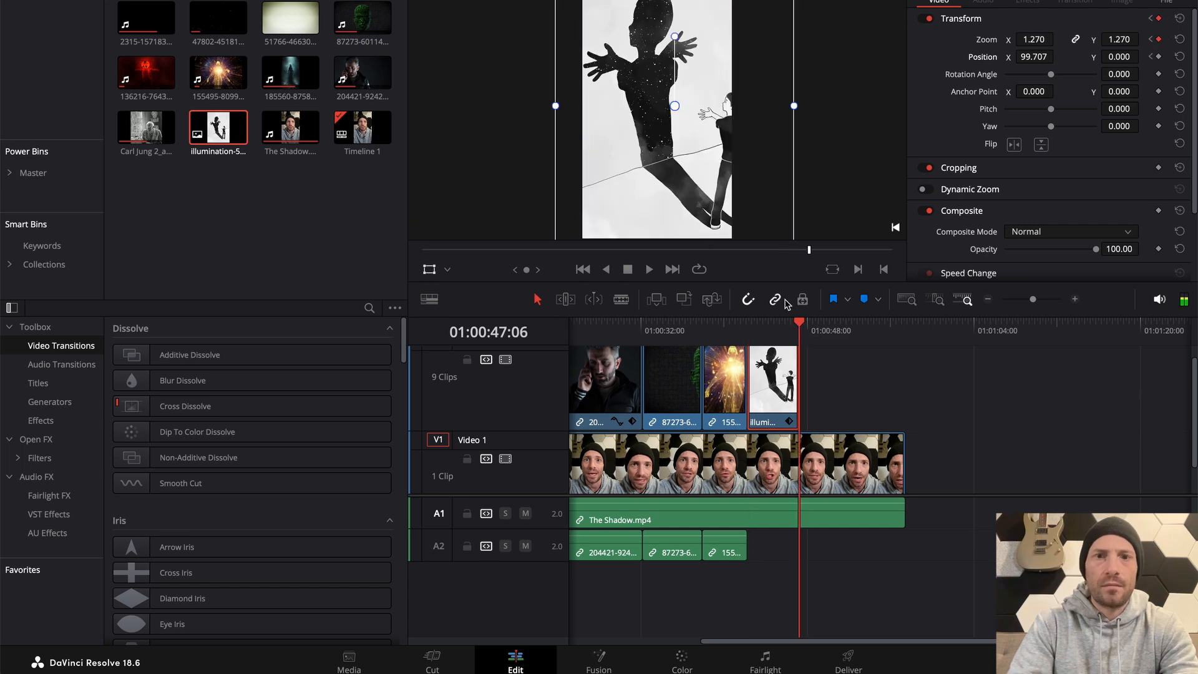
left_click_drag(686, 200, 649, 203)
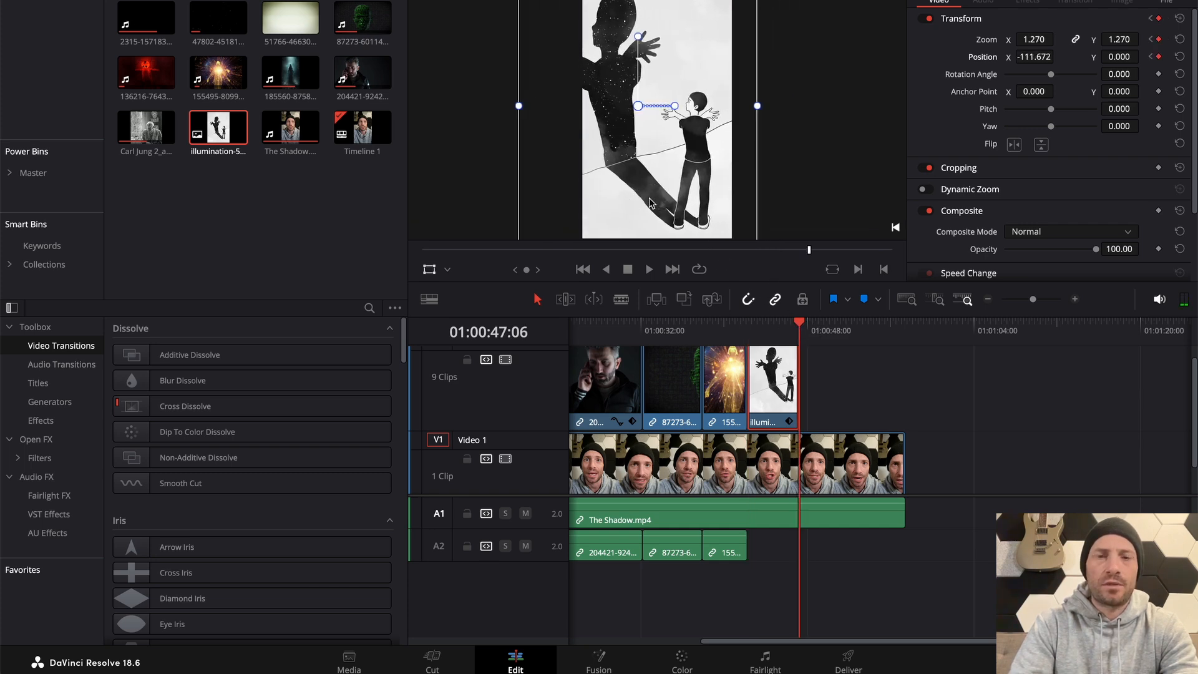
left_click(748, 330)
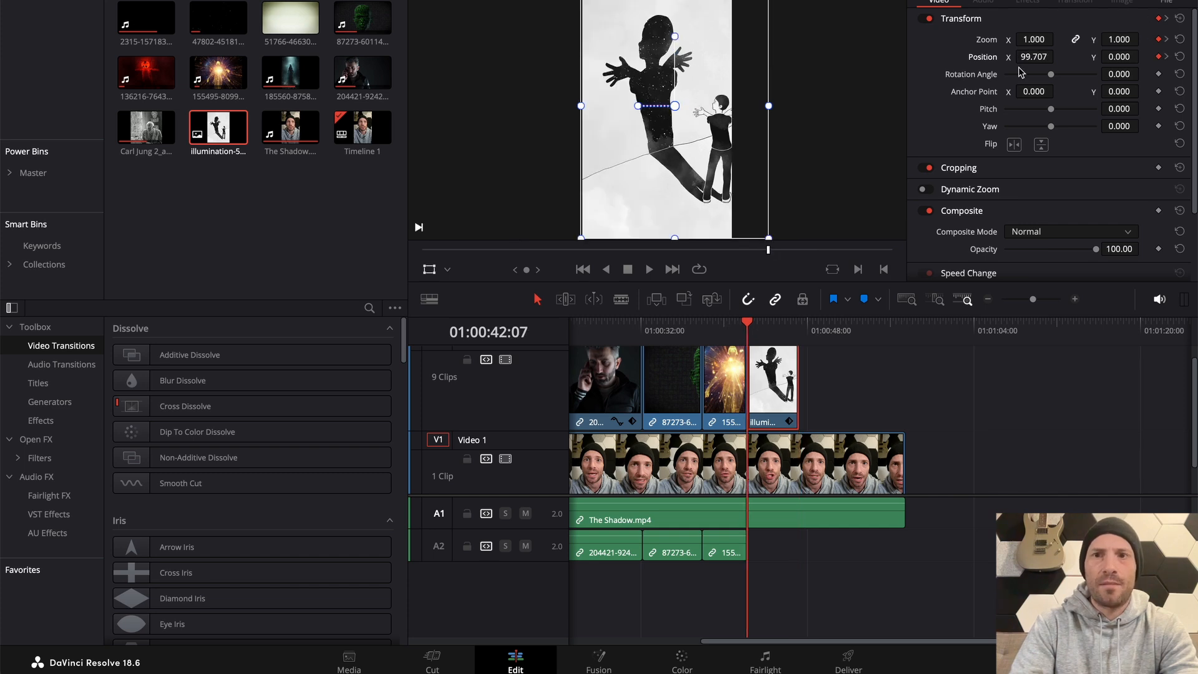
Play back the shadow illustration's zoom and position animation and return to its first frame
key("space")
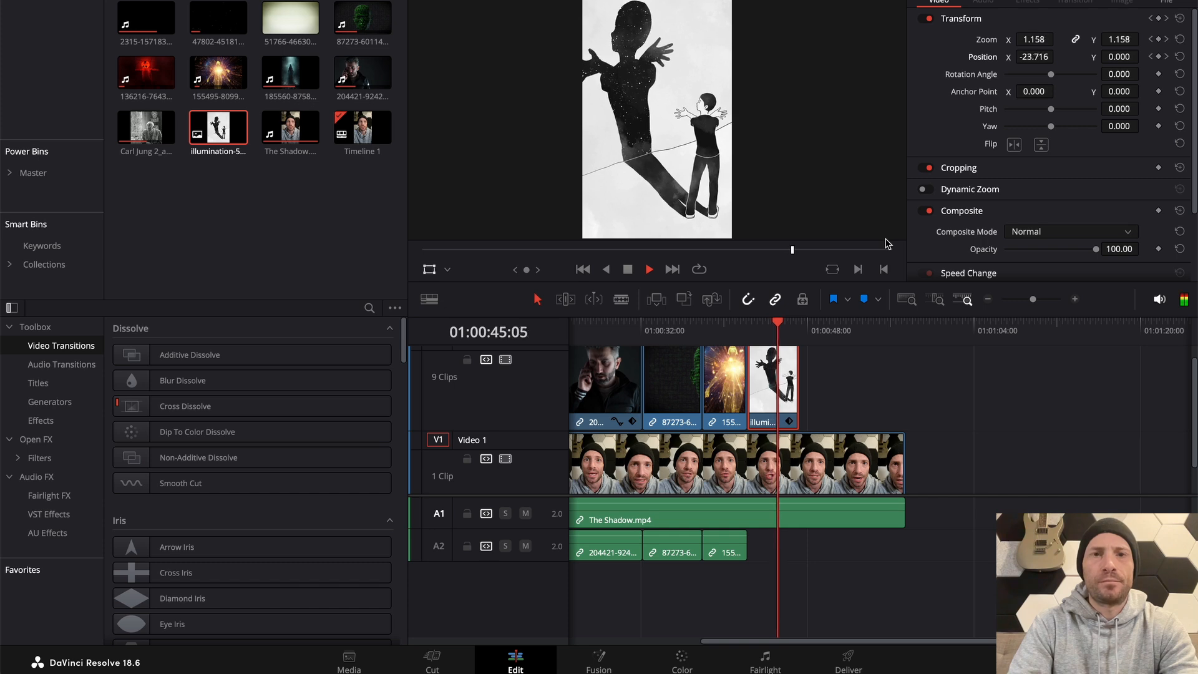
key("space")
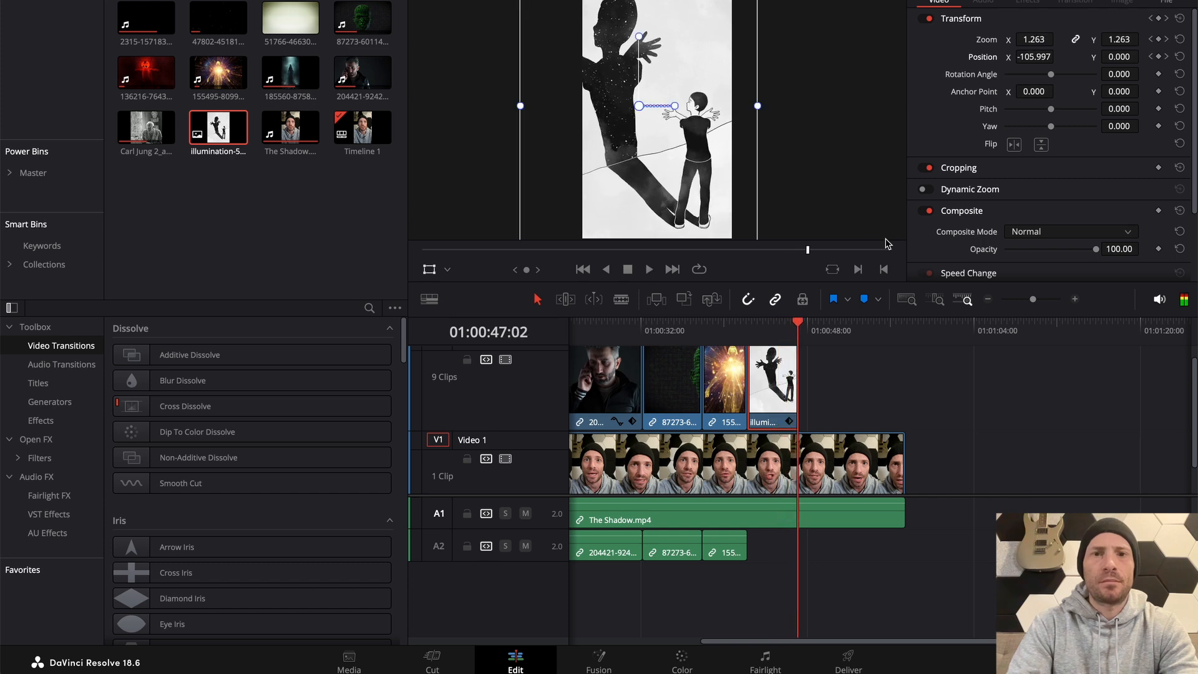
left_click(747, 323)
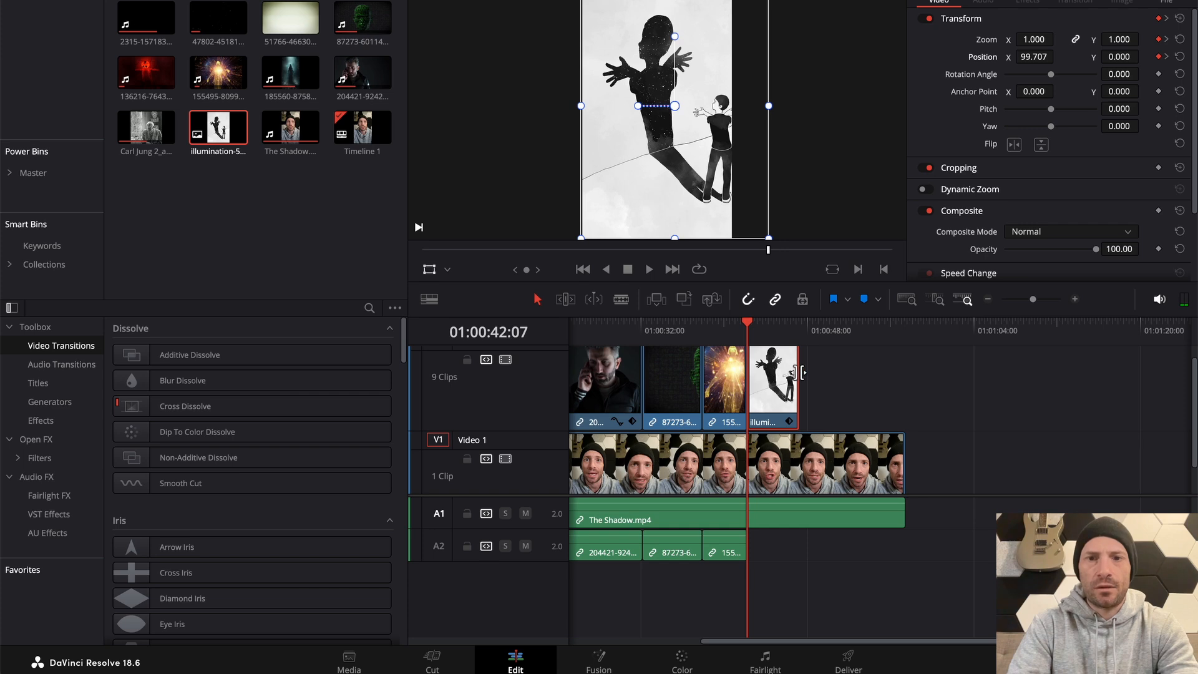
Trim the end of the shadow illustration back to about 01:00:46 and play the footage that follows it
left_click_drag(800, 372, 785, 373)
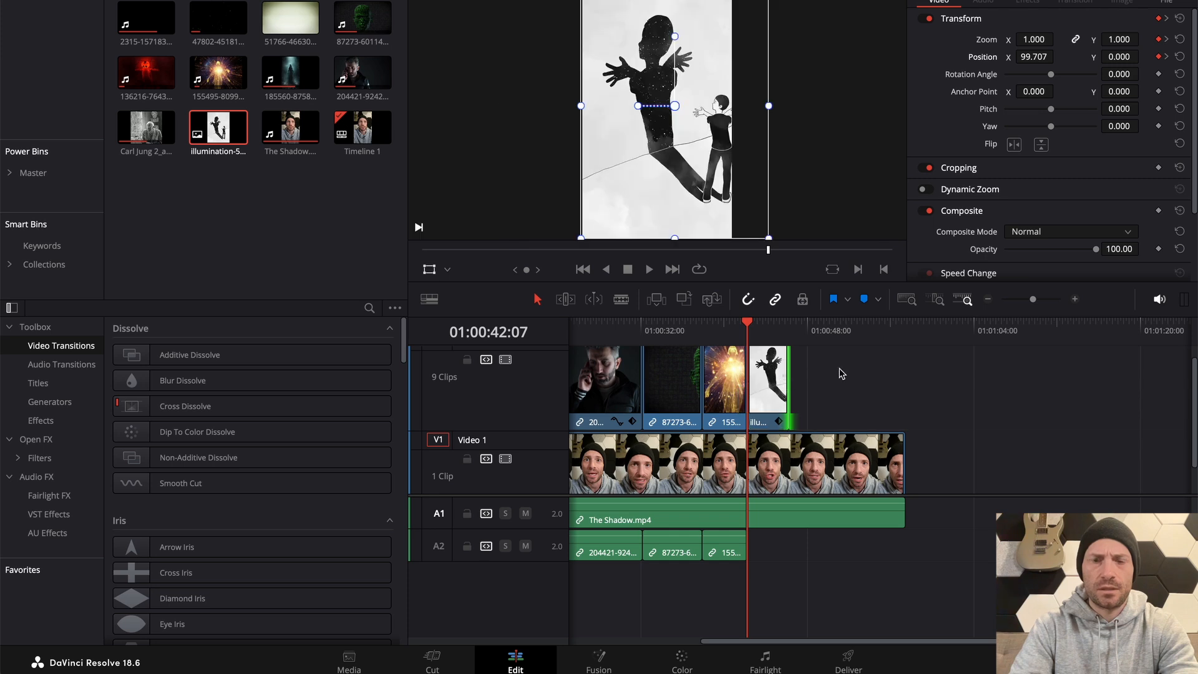
left_click(788, 324)
key("space")
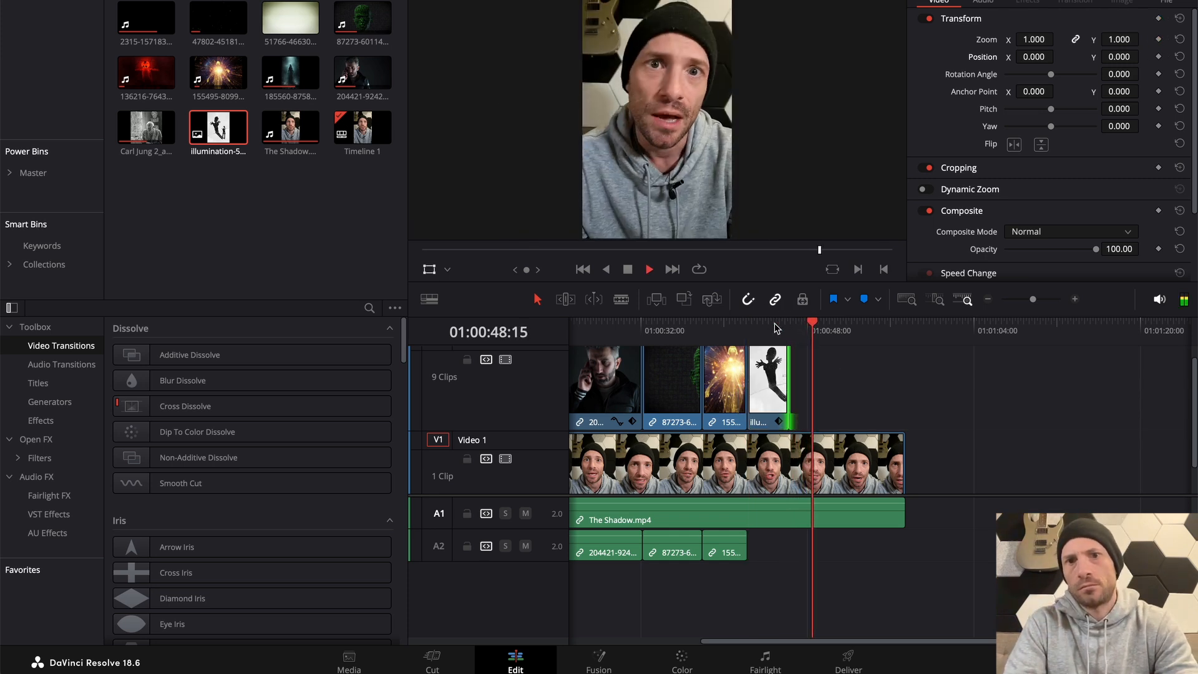
key("space")
Switch to Chrome and search the Pixabay videos for "strength"
key("super+Tab")
key("super+Tab")
key("super+Tab")
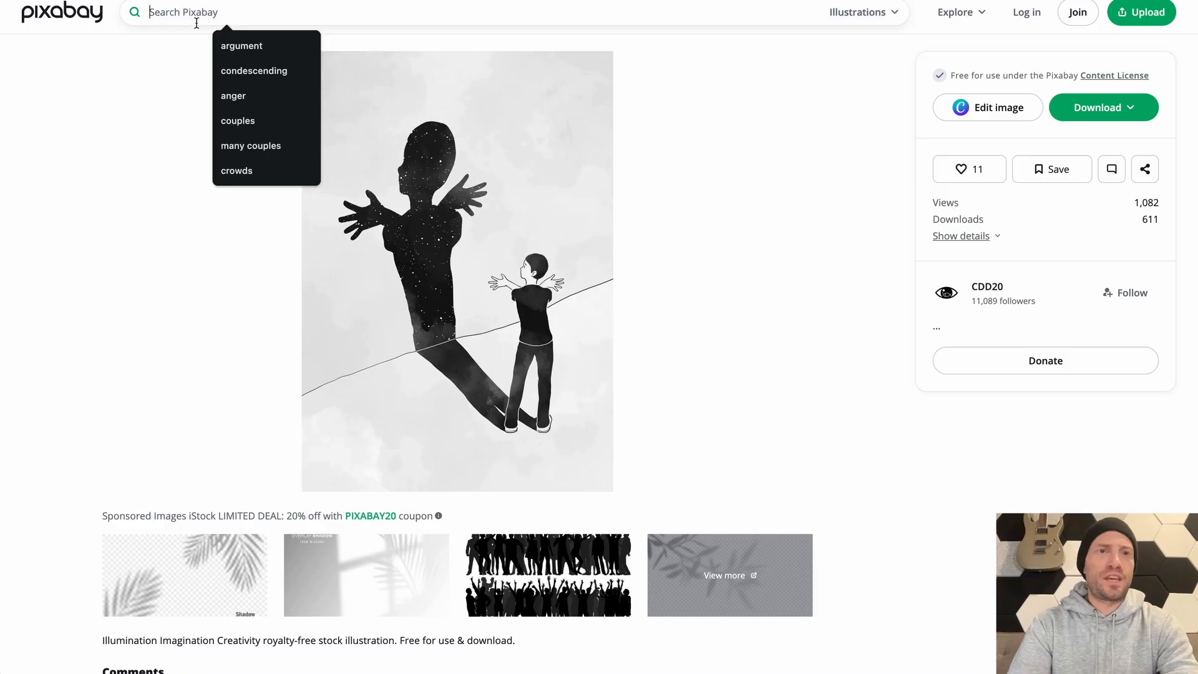
type("strength")
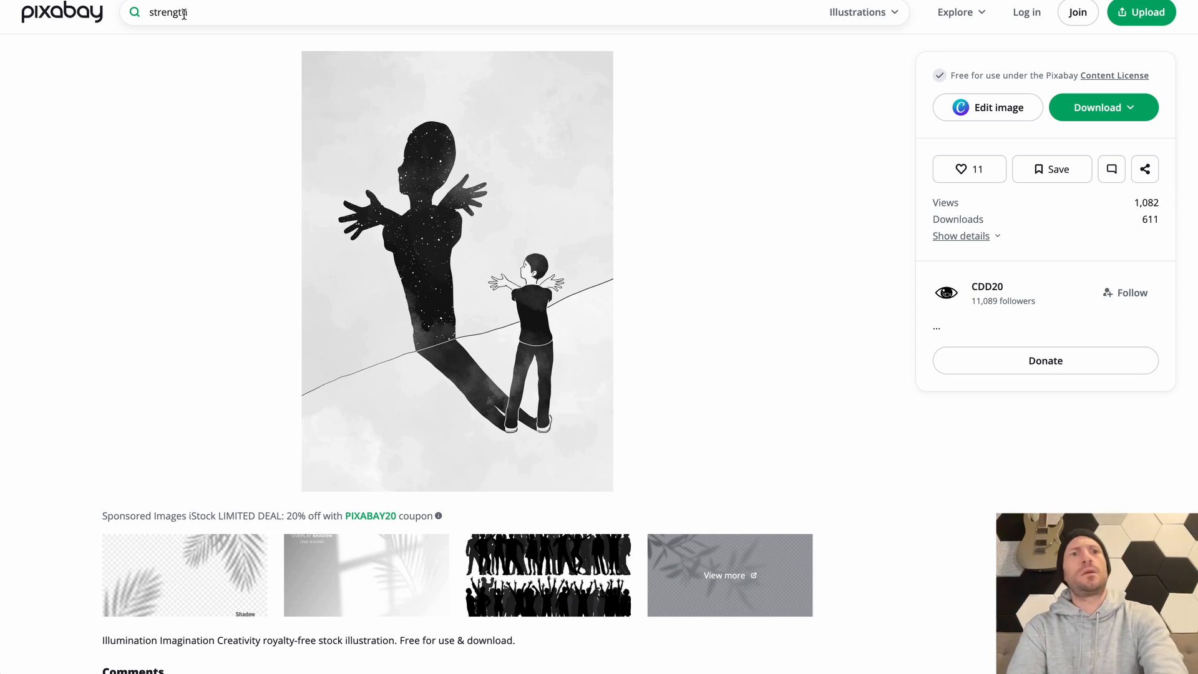
key("Return")
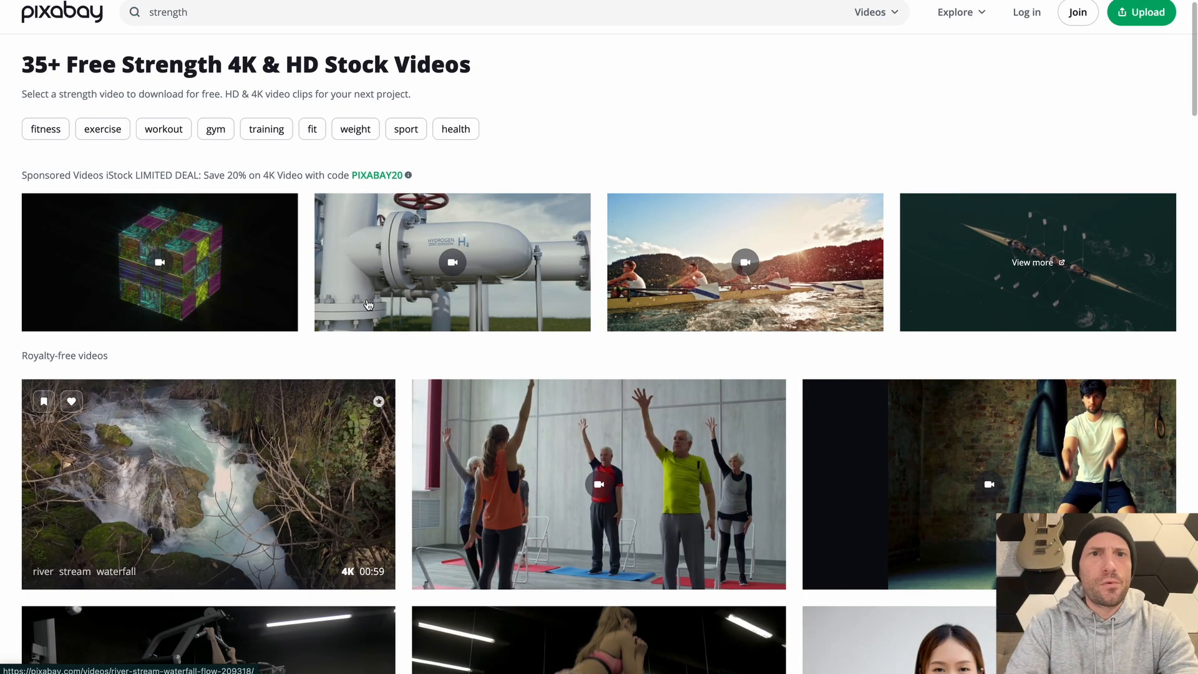
Search Google for "pexels" in a new browser tab and open the Pexels website
key("super+t")
type("pexels")
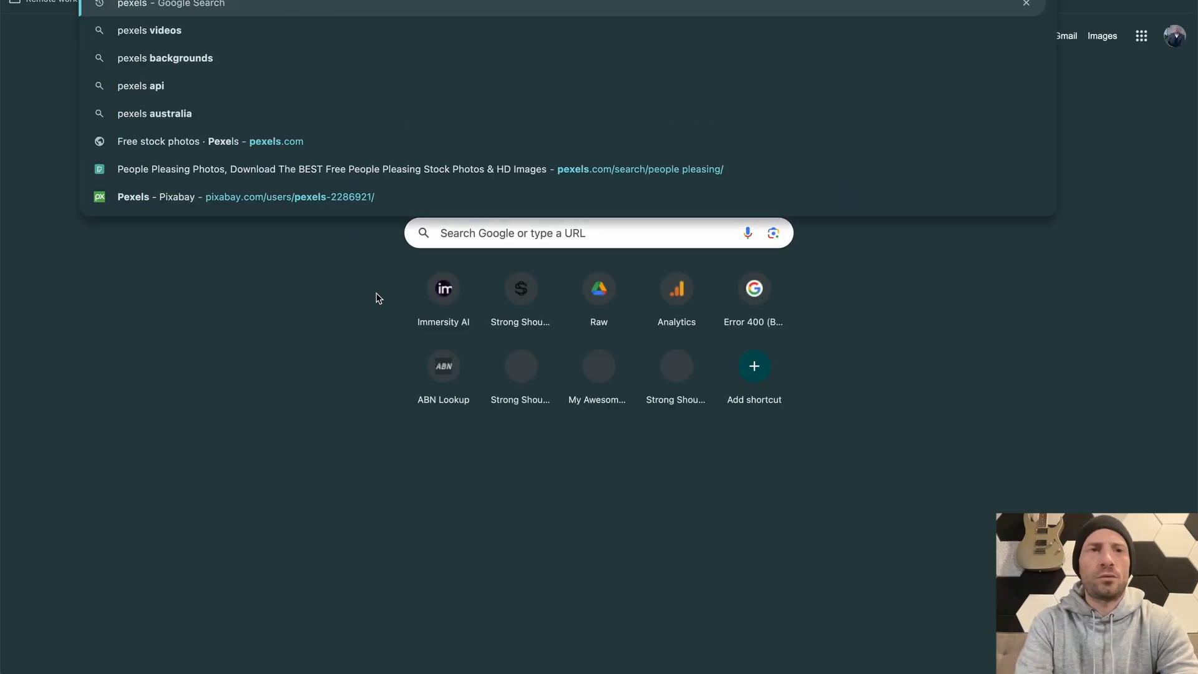
key("Return")
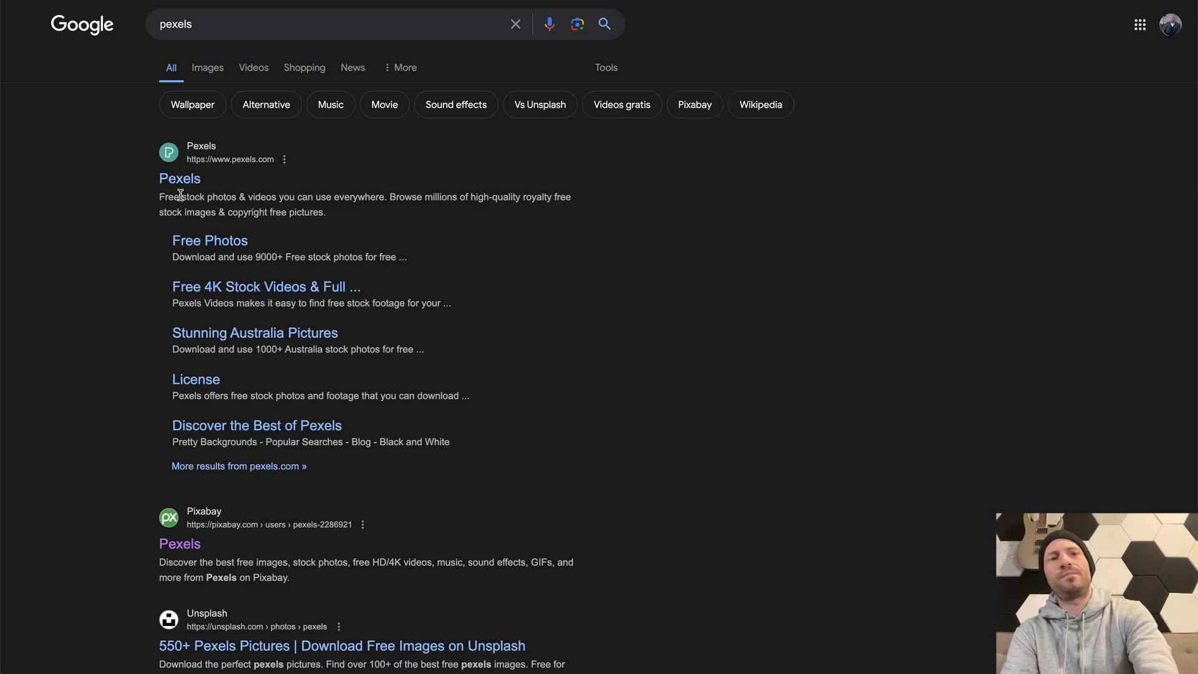
left_click(180, 186)
Limit the Pexels search to videos and search for "strength"
left_click(428, 219)
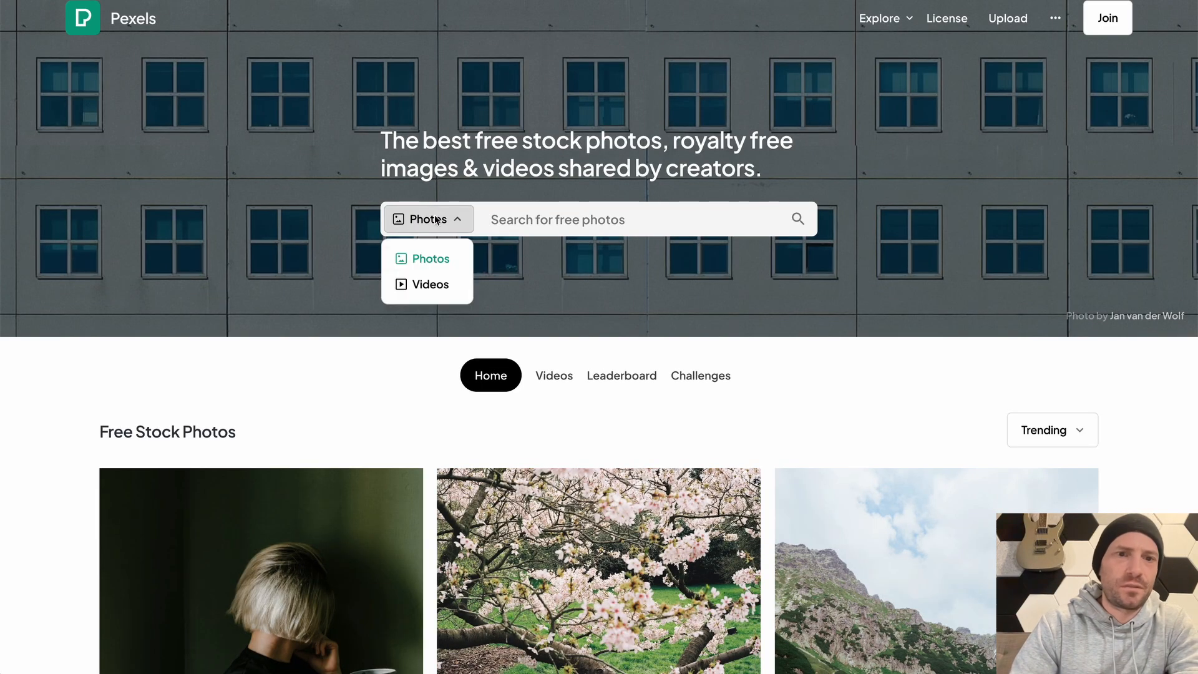
left_click(424, 285)
left_click(543, 219)
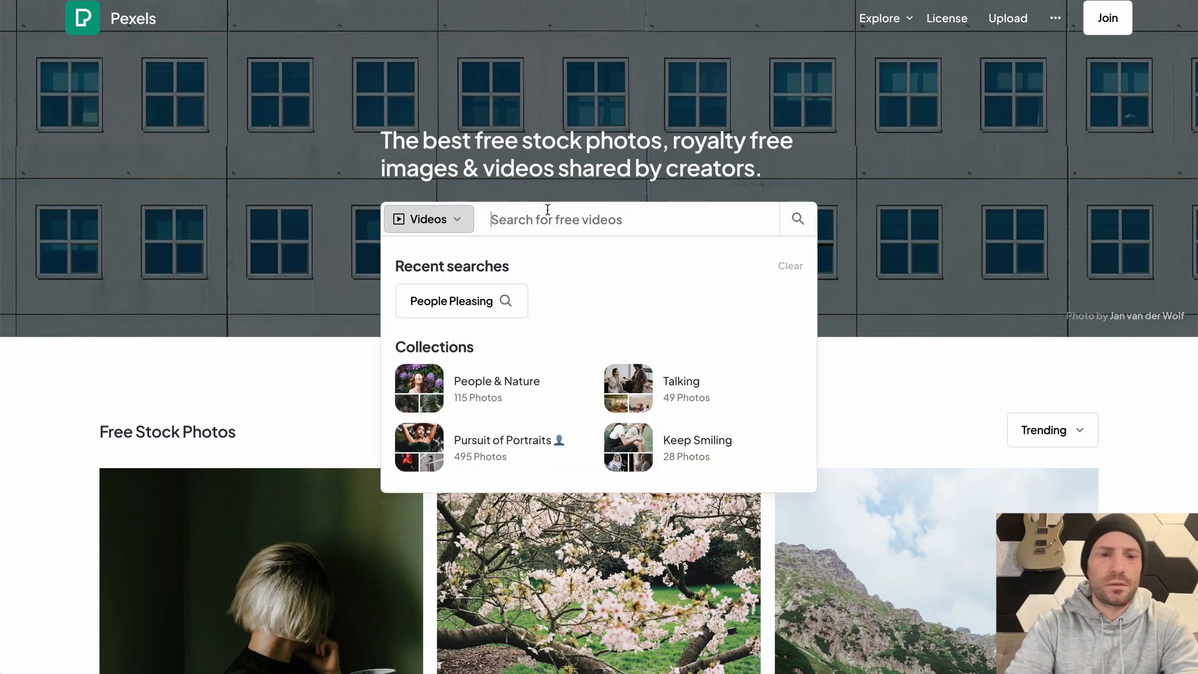
type("strenght")
key("BackSpace")
key("BackSpace")
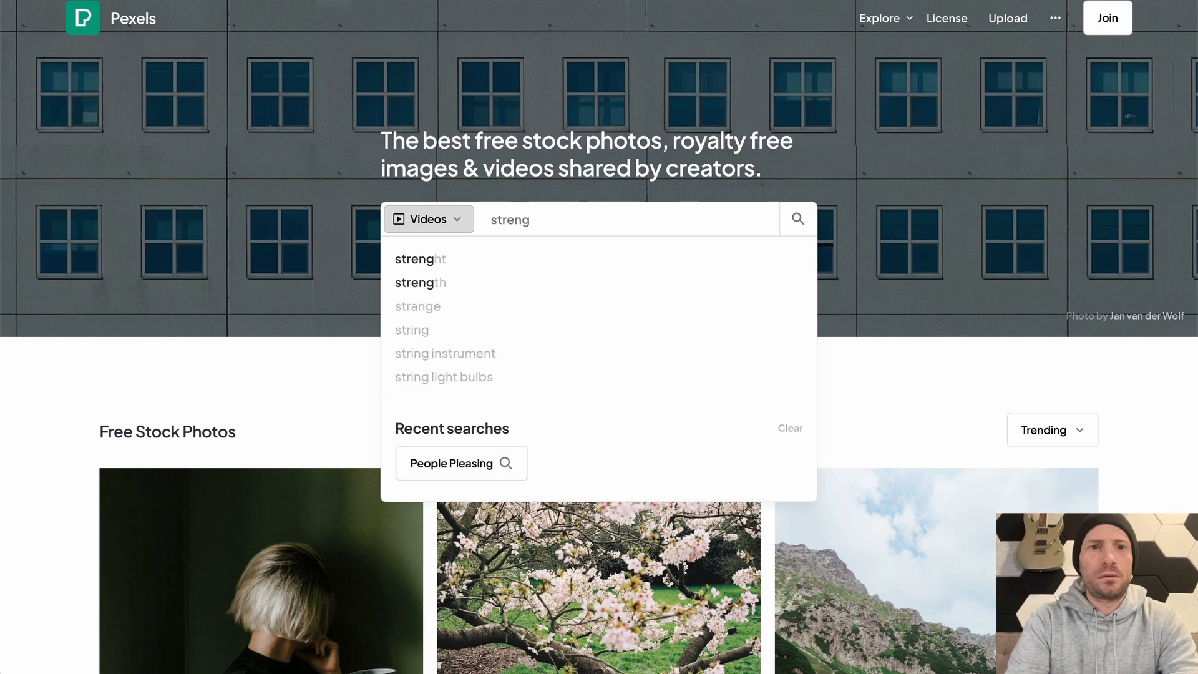
type("th")
key("Return")
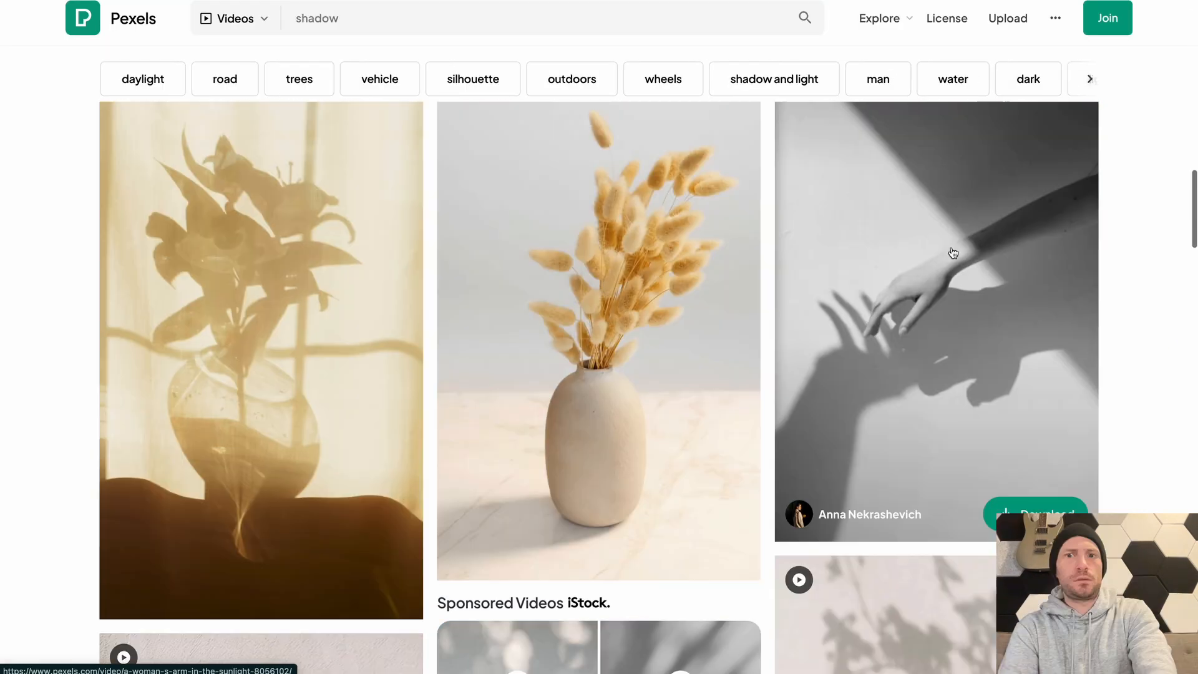
From the Pexels "shadow" video results, download "A Woman's Arm in the Sunlight" in Full HD 1080×1920
scroll(953, 253, "up", 1)
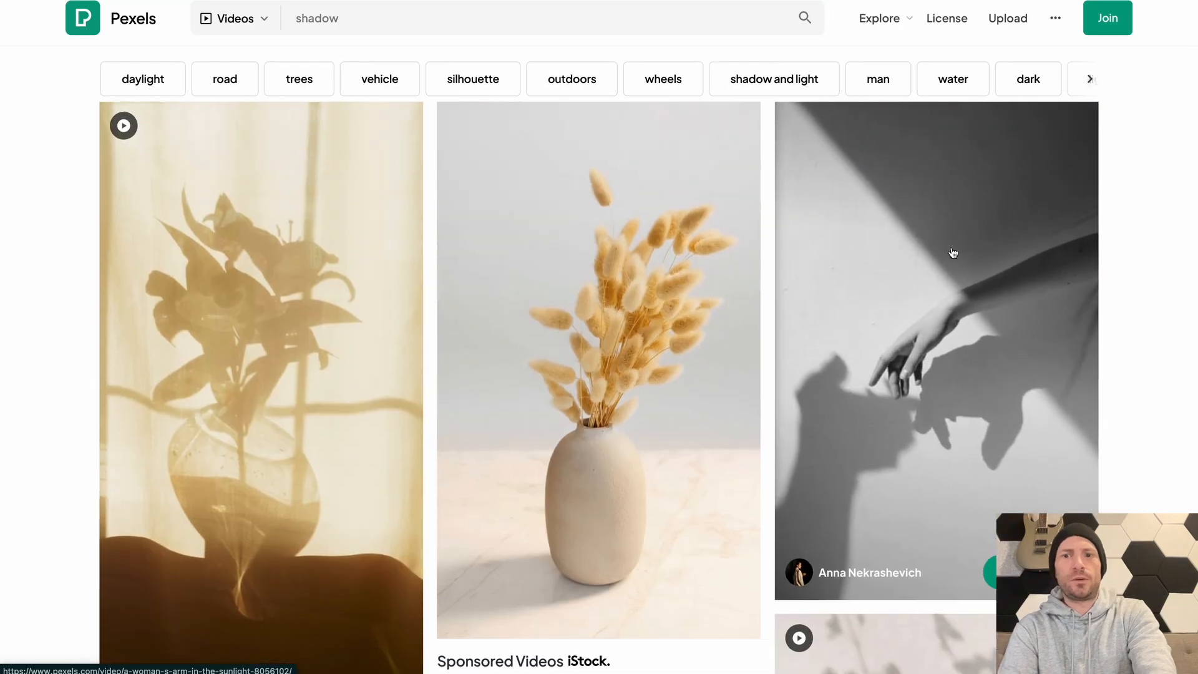
left_click(951, 400)
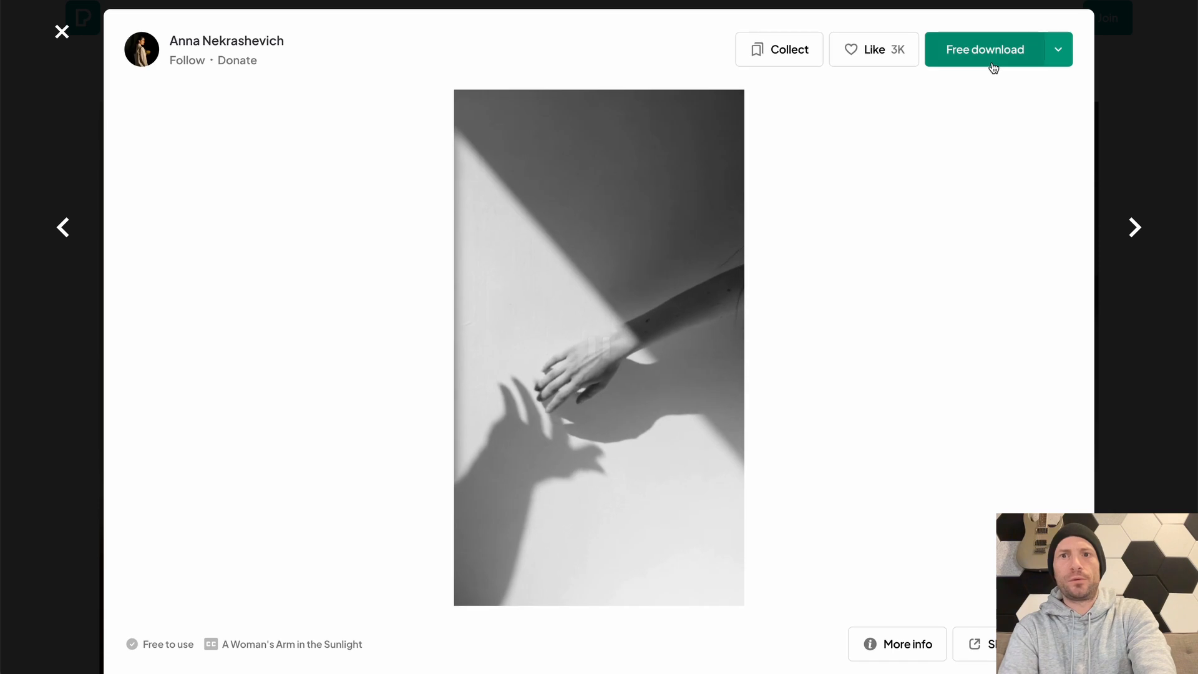
left_click(1060, 51)
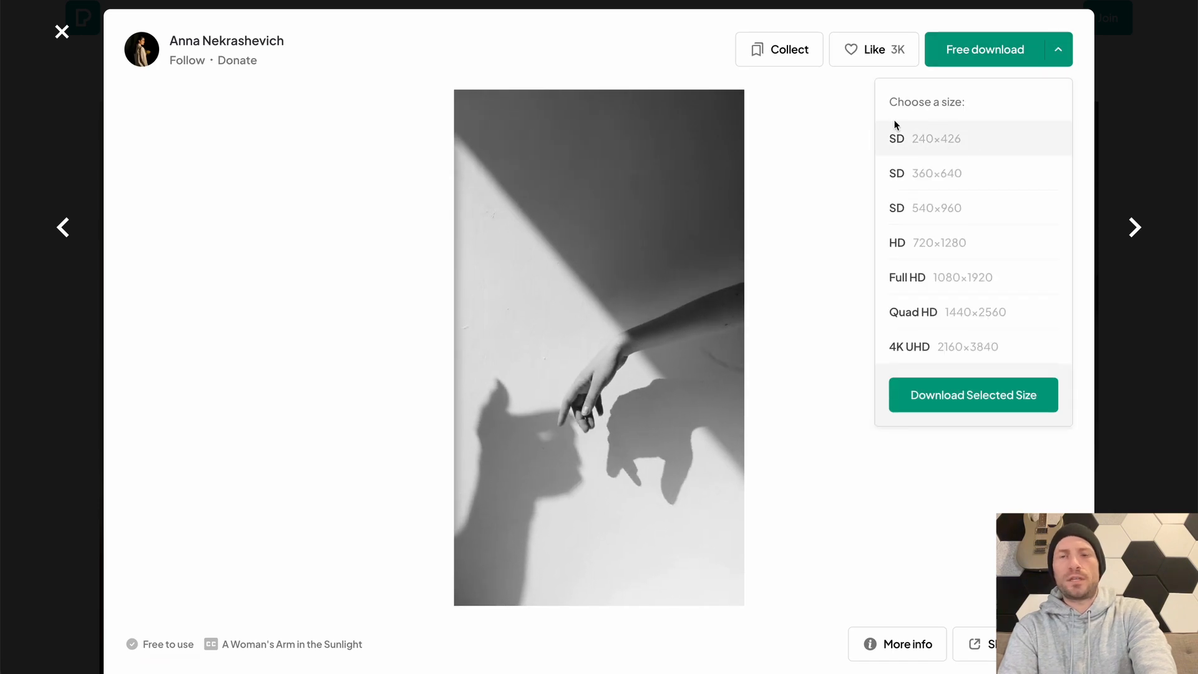
left_click(936, 278)
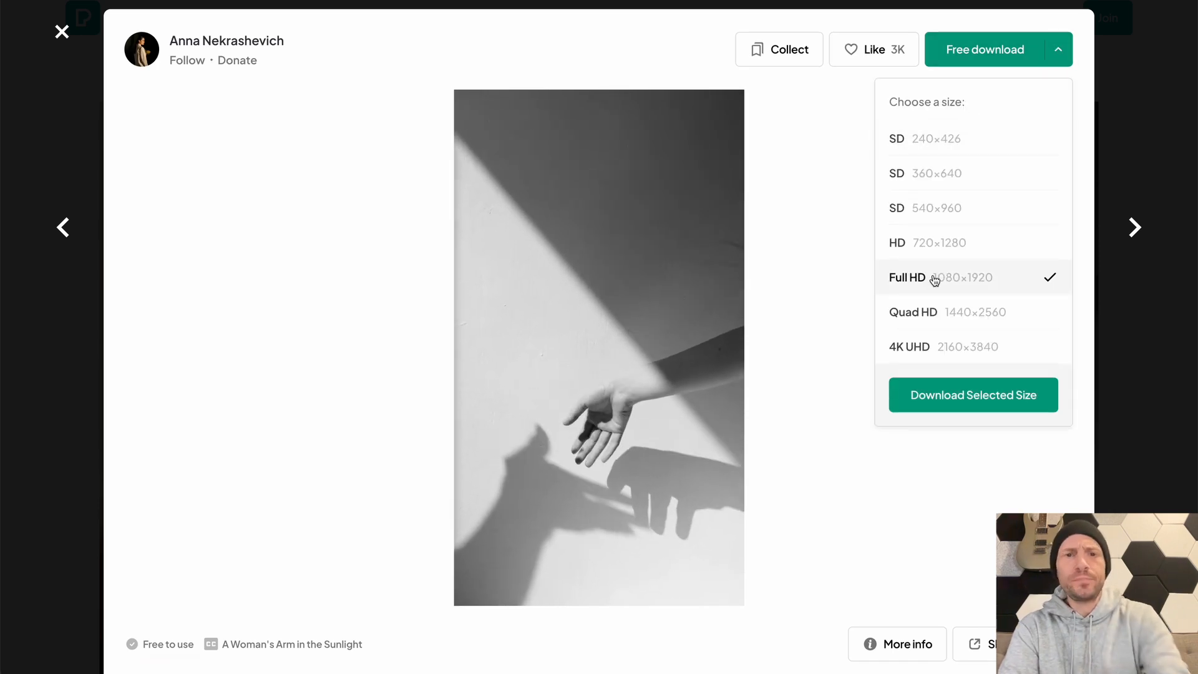
left_click(987, 406)
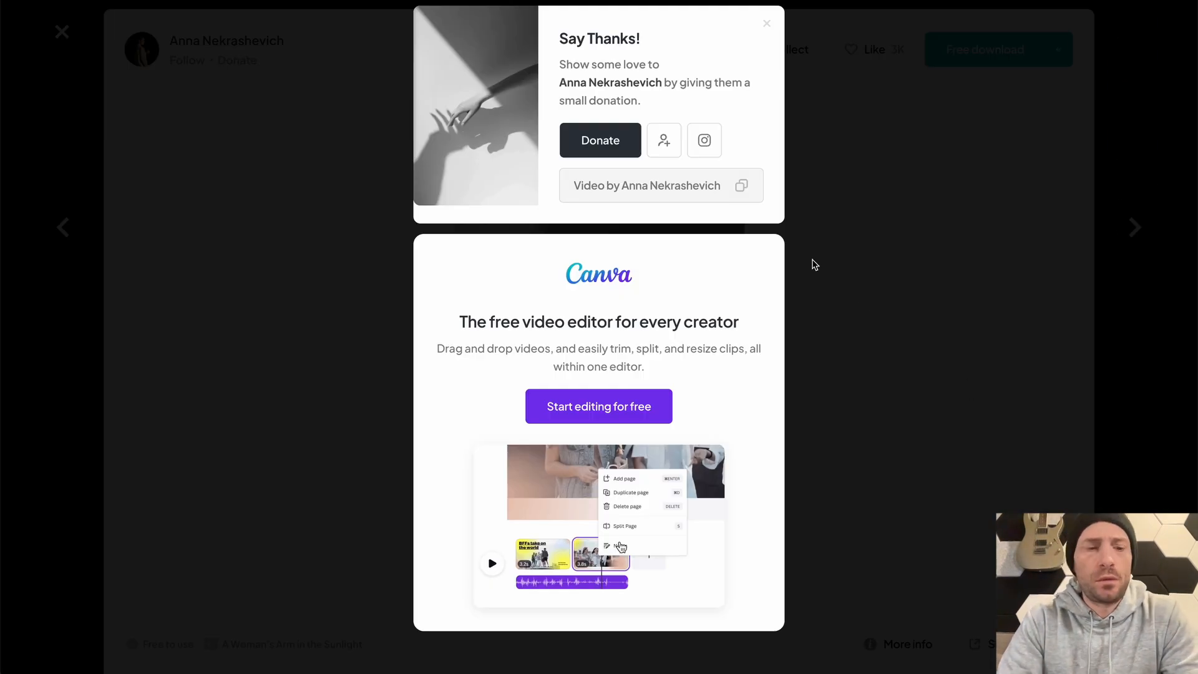
Switch back to DaVinci Resolve and trim the end of the 8056102-hd_1080_1920_30fps.mp4 clip on the upper video track to about 01:00:55
key("super+Tab")
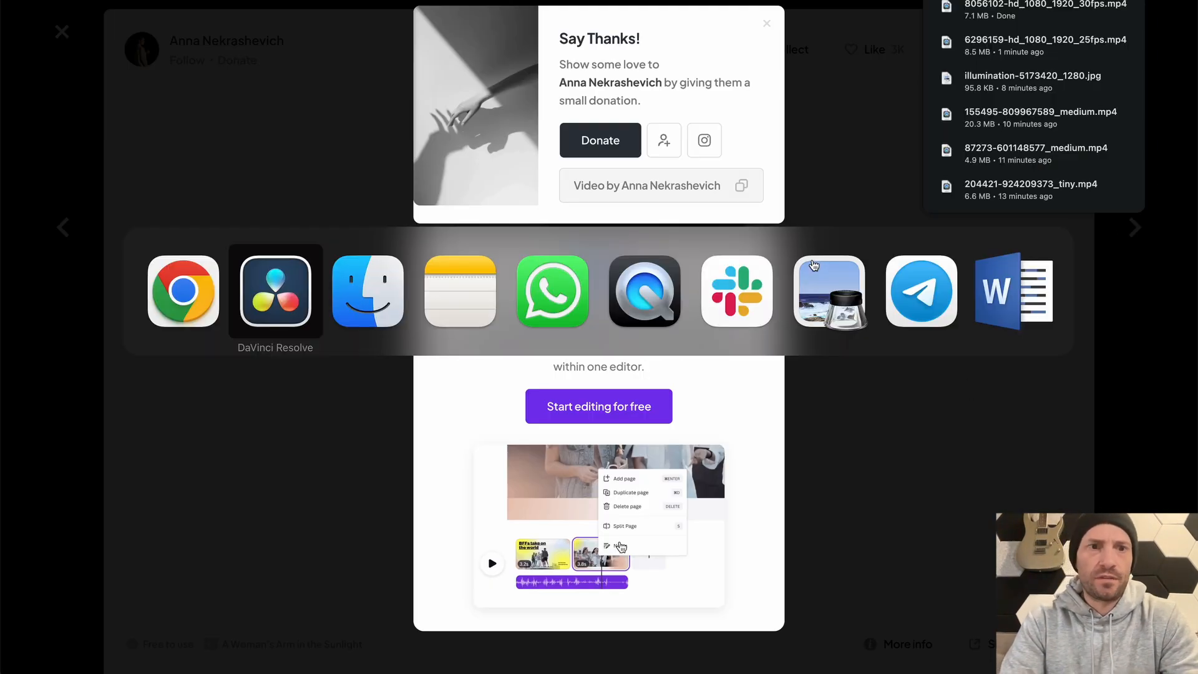
key("super+Tab")
key("super+Tab")
key("super+Tab")
key("super+Tab")
key("super+Tab")
key("super+Tab")
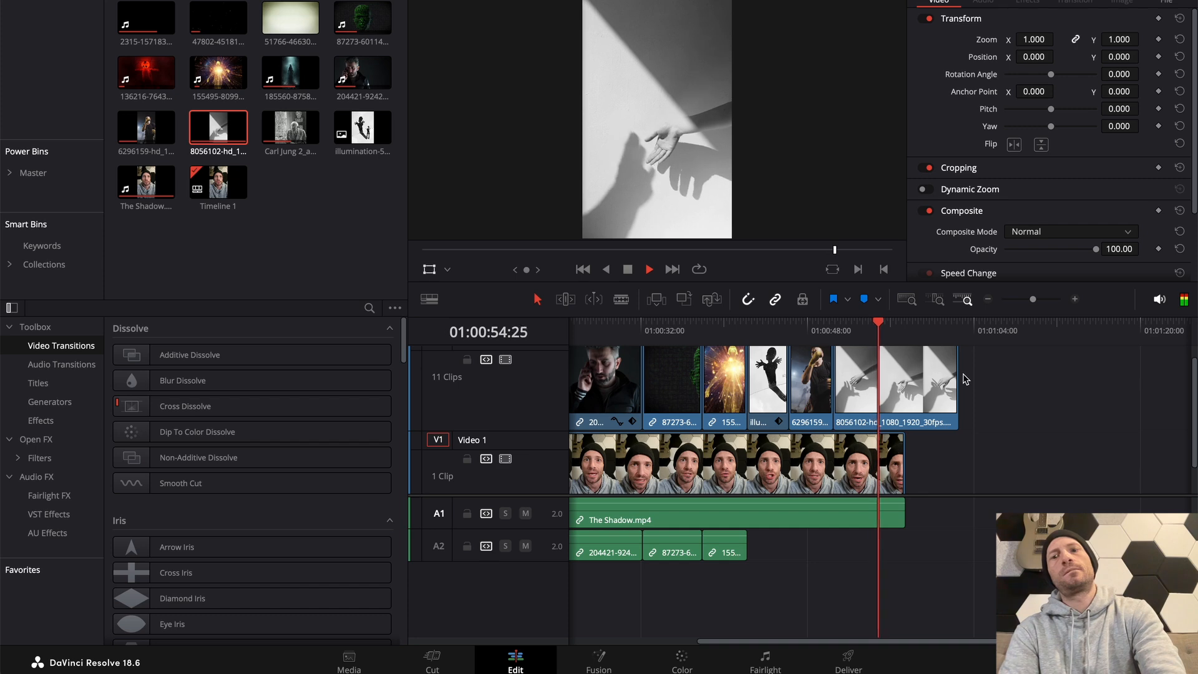
left_click_drag(957, 377, 878, 374)
key("space")
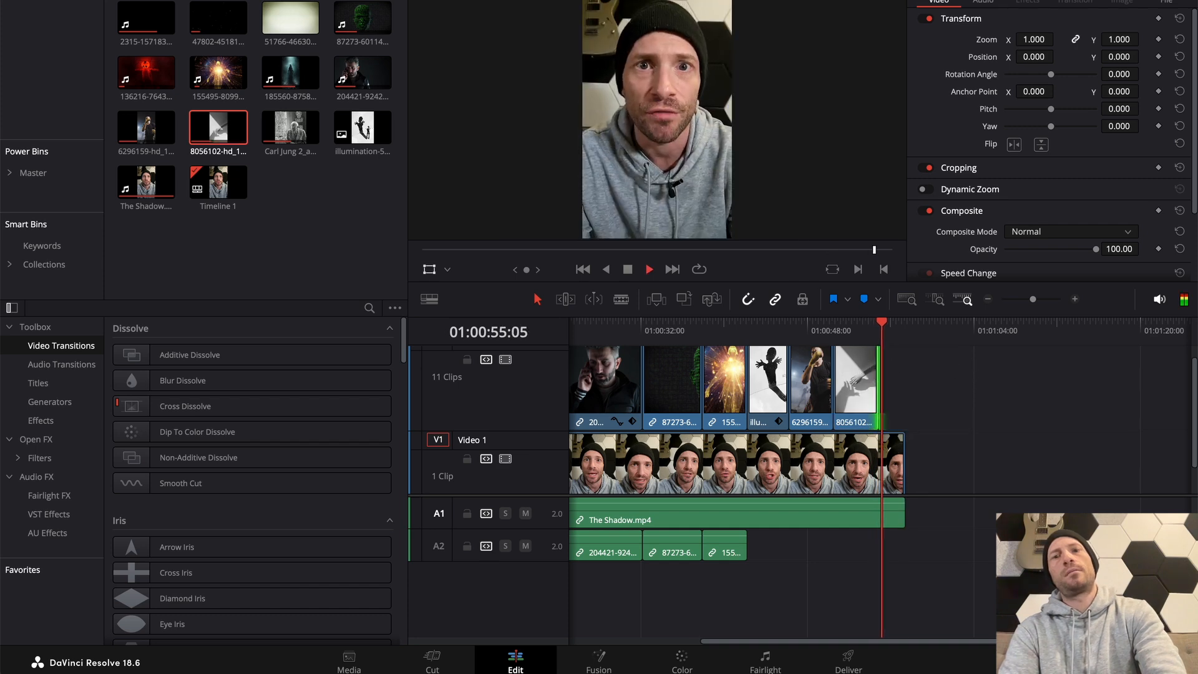
Play back the hand shadow clip, shorten its end slightly to about 01:00:54, and review the closing footage after it
left_click(834, 326)
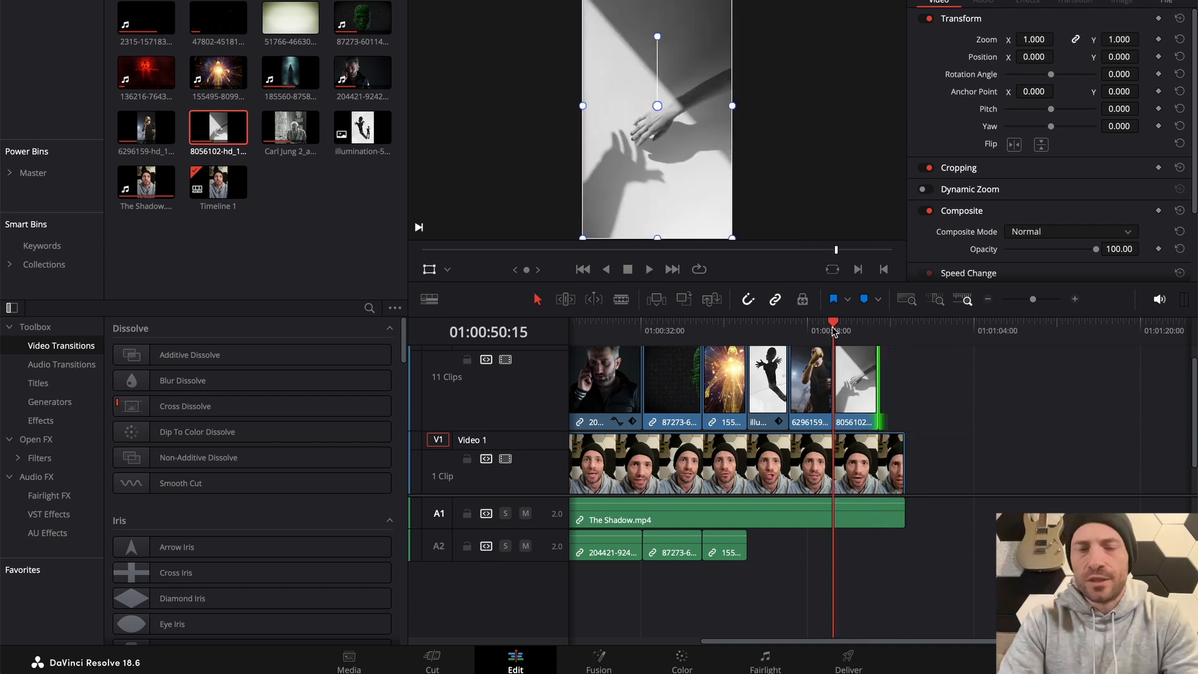
key("space")
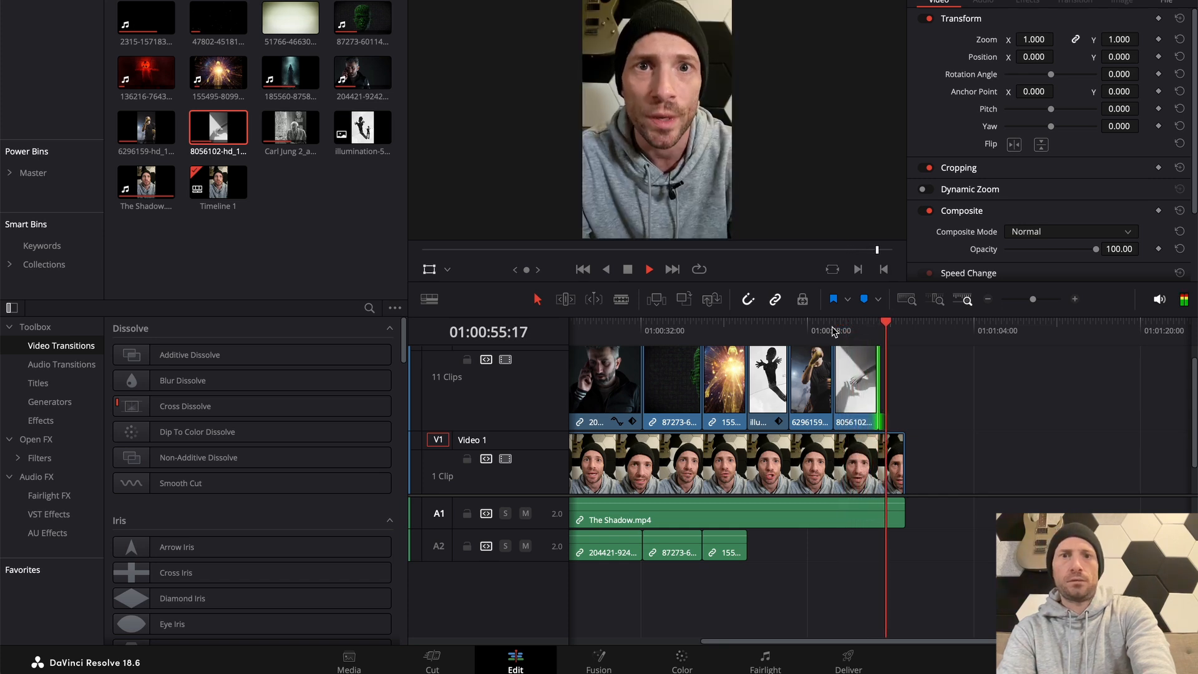
key("space")
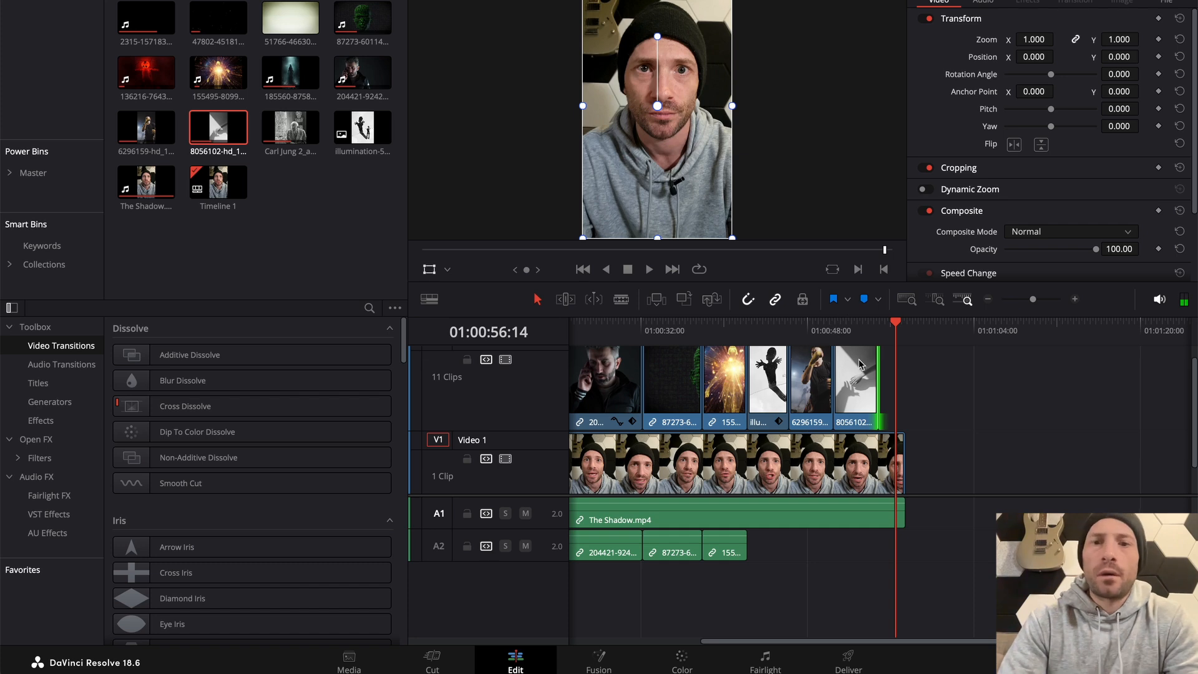
left_click_drag(874, 371, 867, 370)
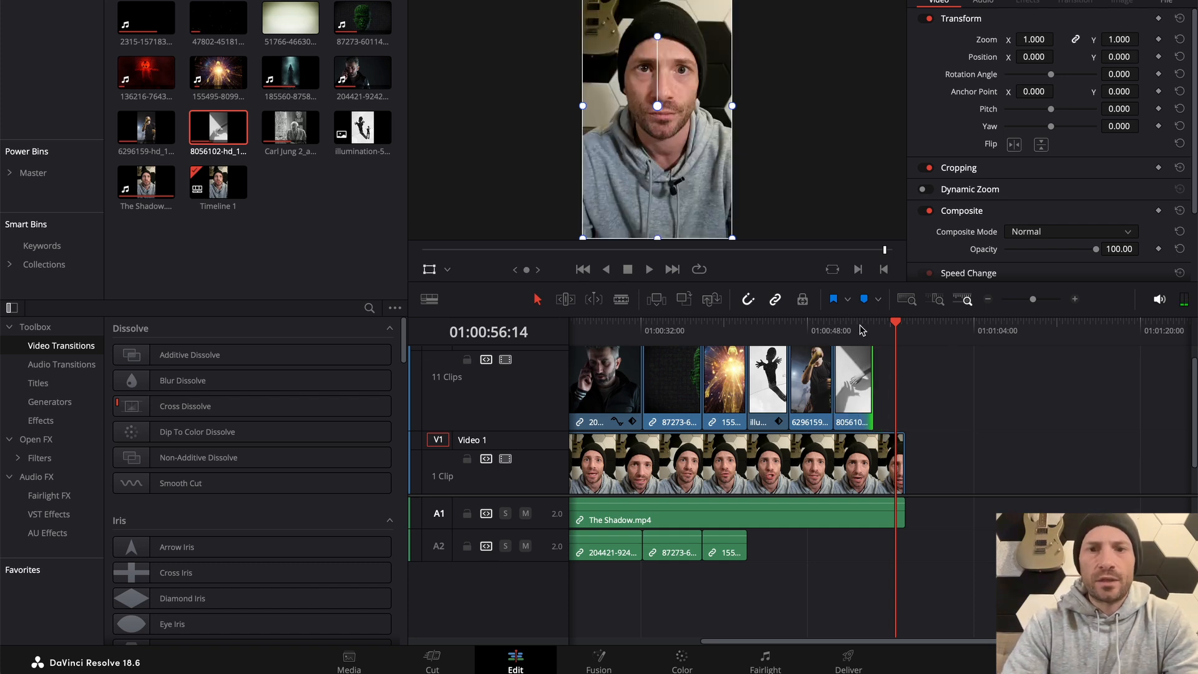
left_click(861, 328)
key("space")
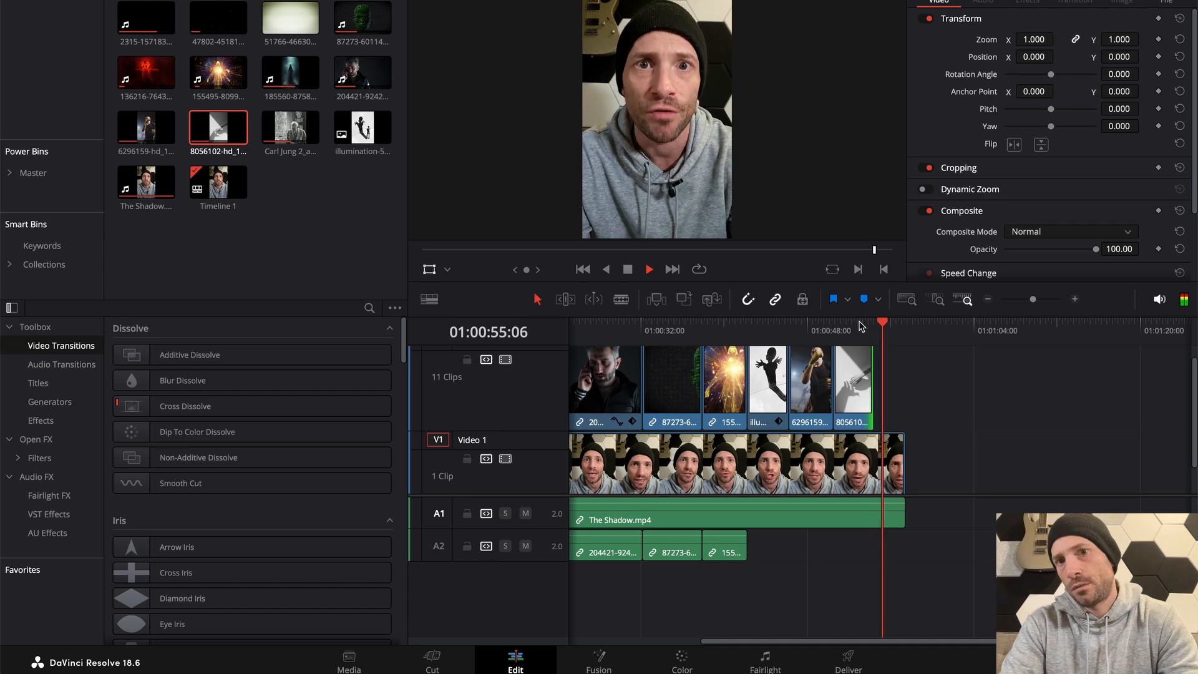
key("space")
Split the main footage on Video 1 and its audio at 01:00:56:17 and delete the leftover tail
key("b")
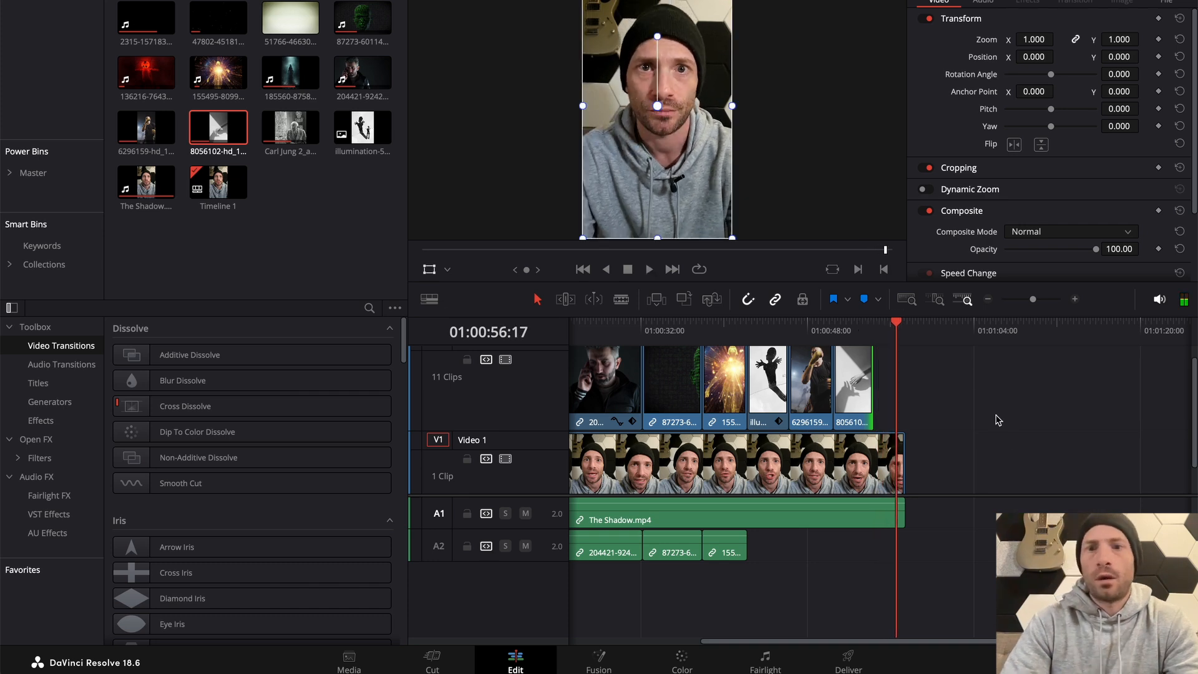
left_click(905, 492)
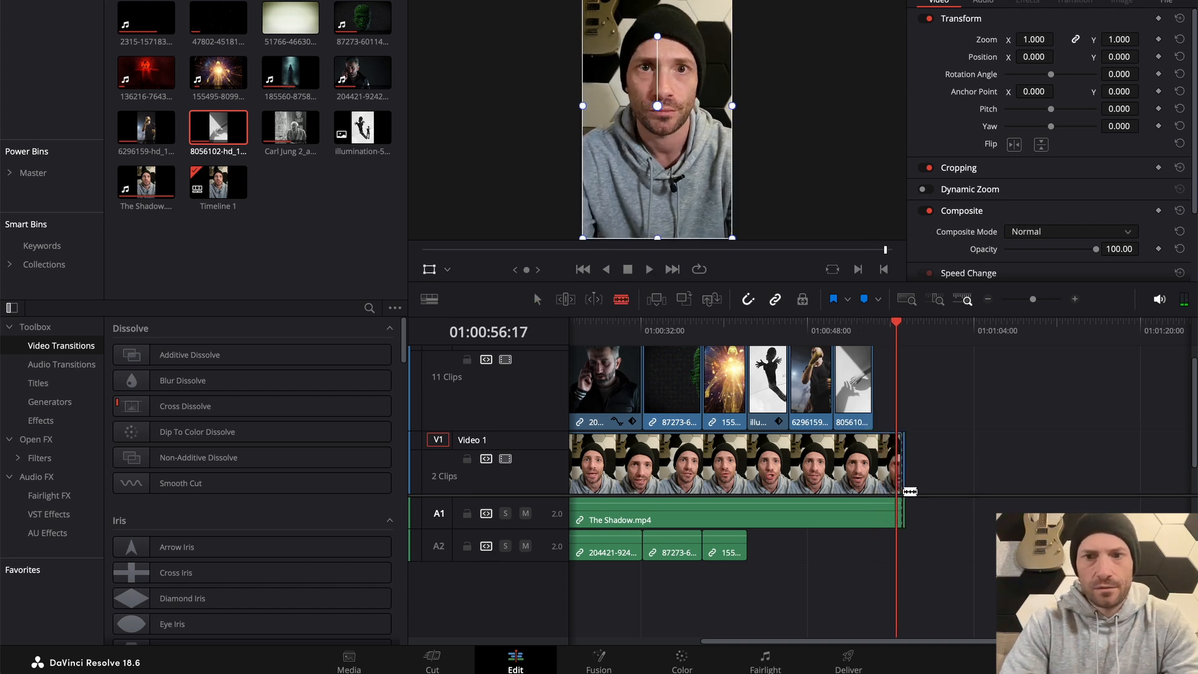
key("ctrl+z")
scroll(910, 492, "up", 3)
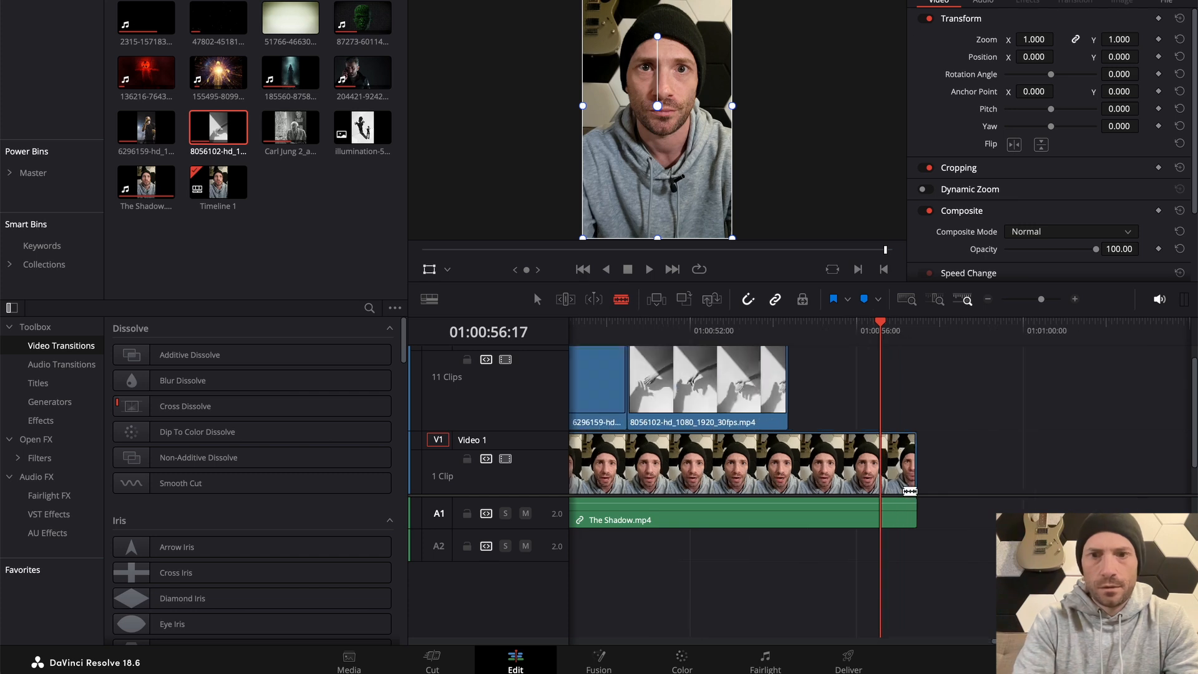
left_click(890, 485)
key("a")
left_click(898, 493)
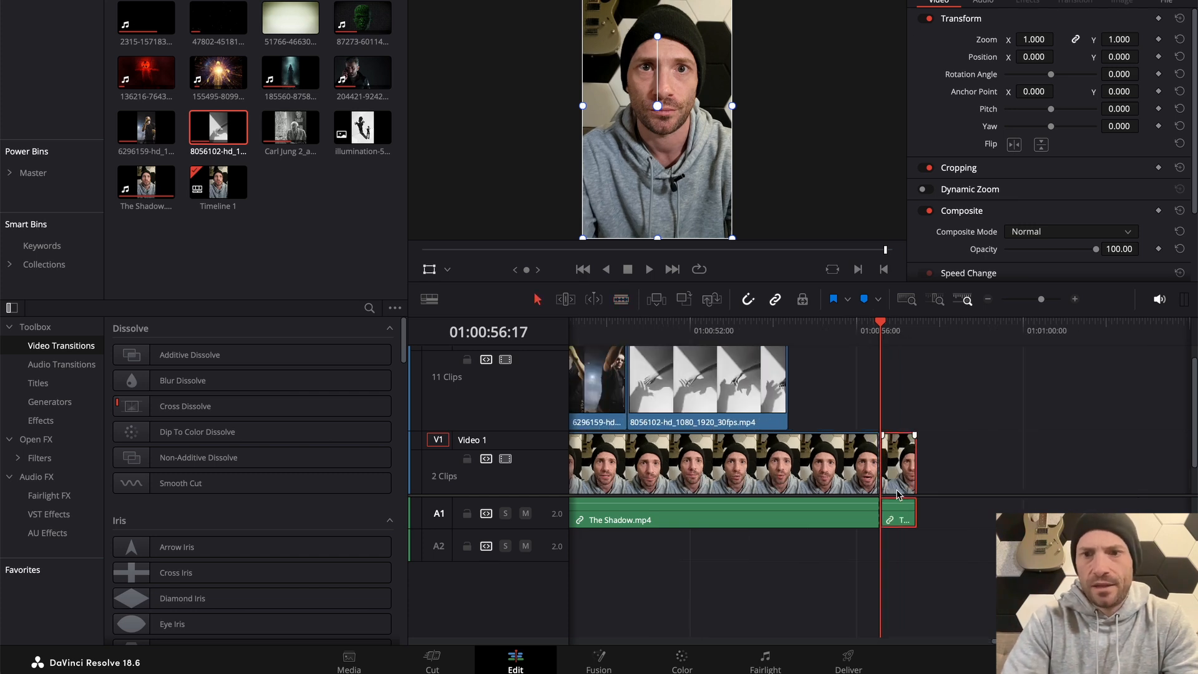
key("Delete")
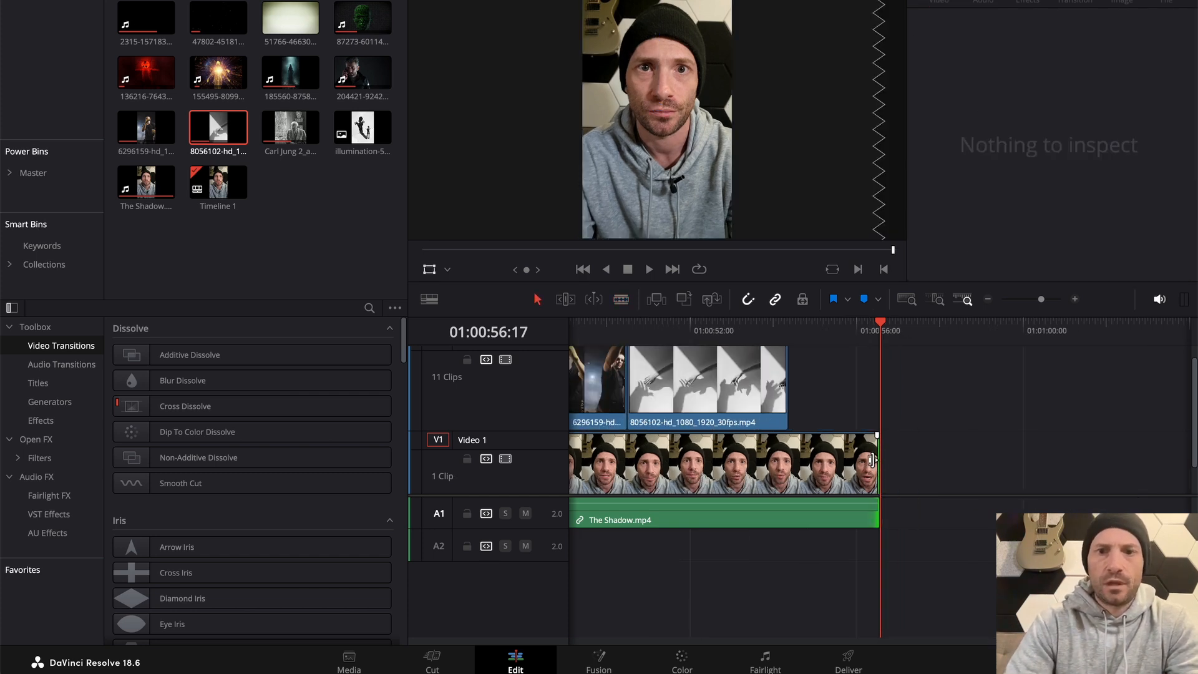
Add a 6 frame Cross Dissolve to the end of The Shadow.mp4 and move the playhead back to 01:00:54:11
left_click(856, 463)
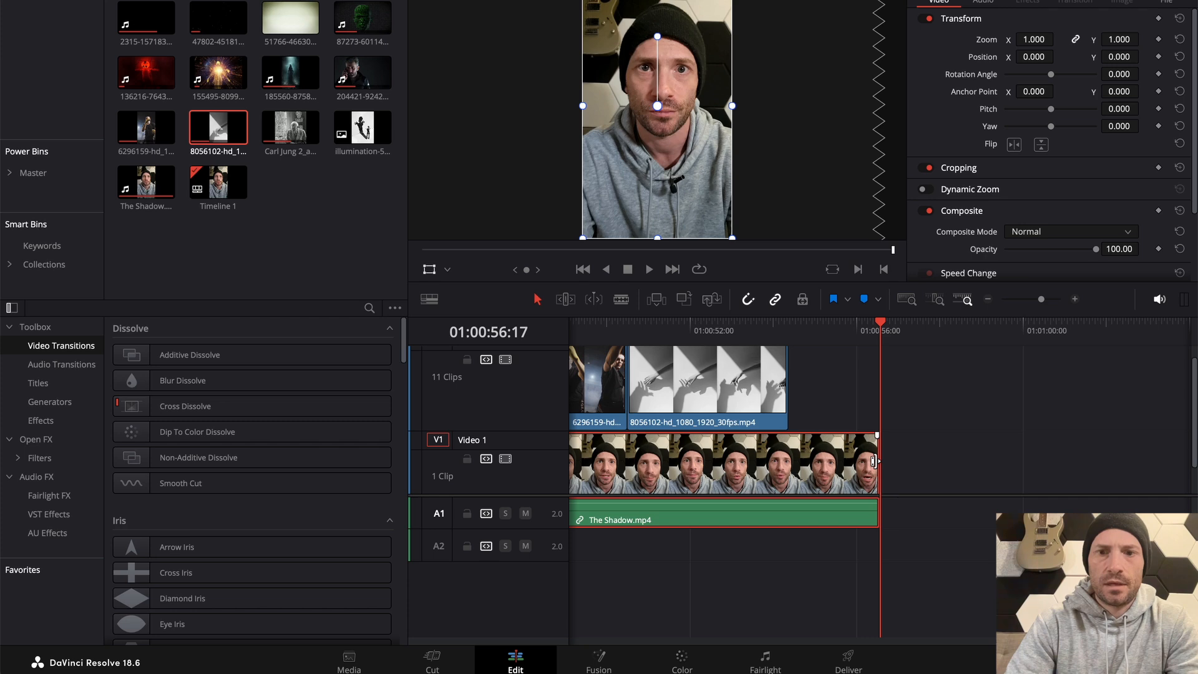
right_click(874, 460)
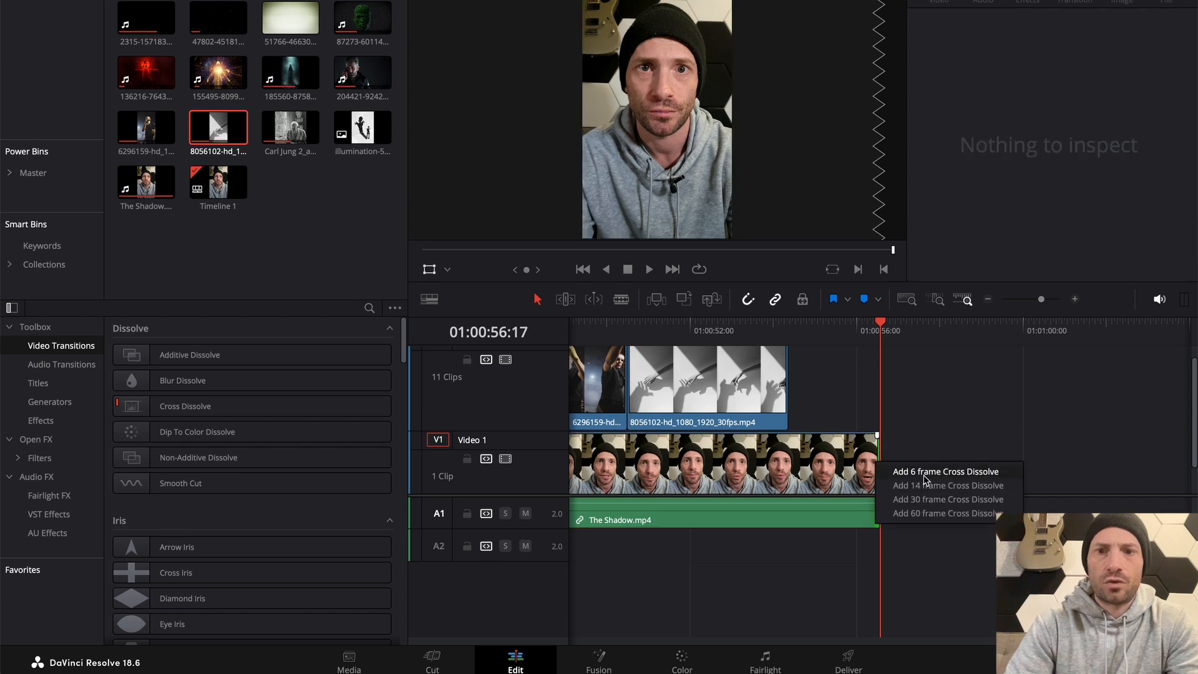
left_click(946, 472)
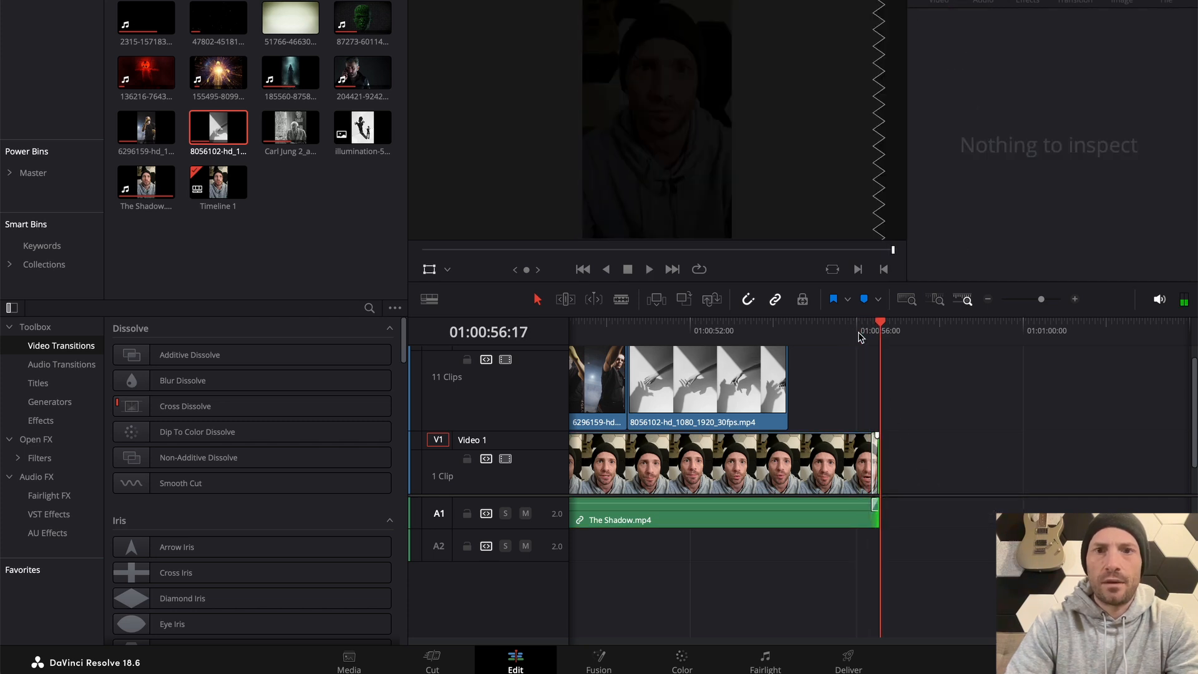
left_click(788, 327)
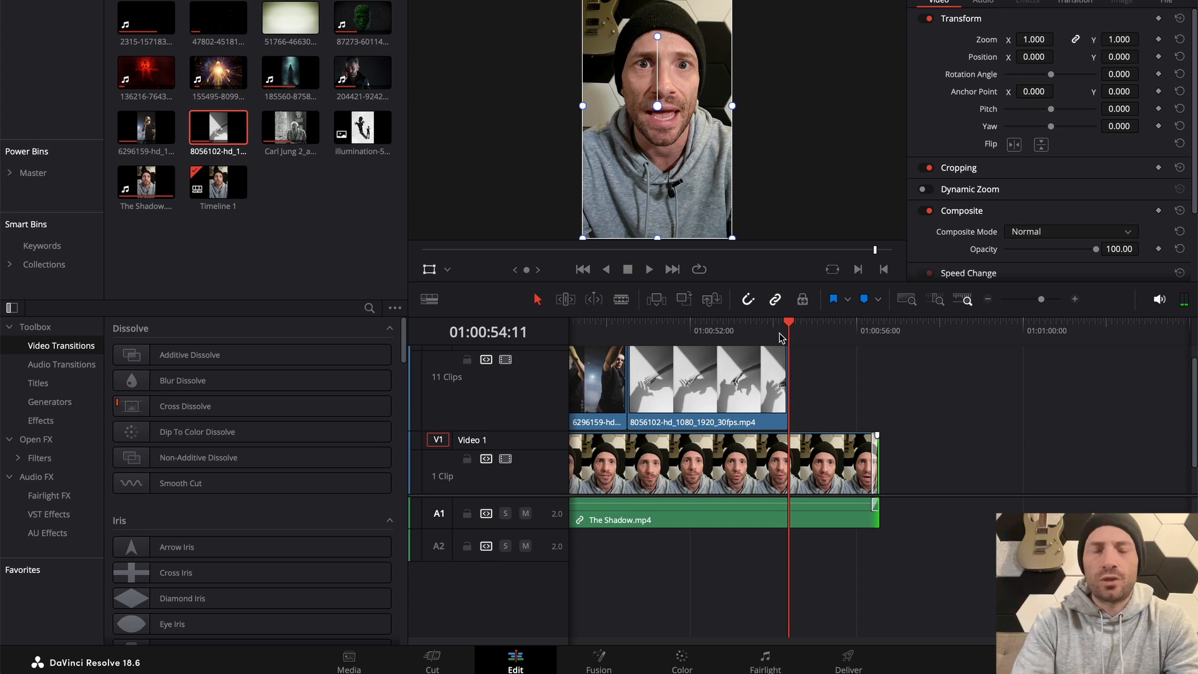
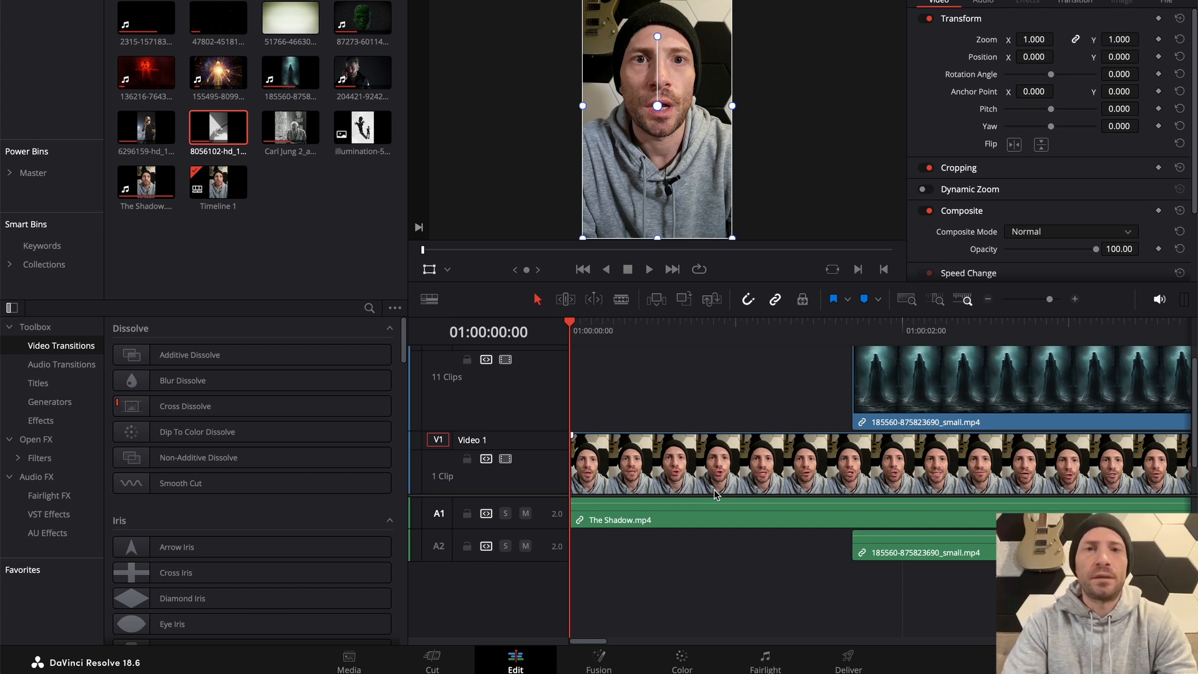
Fit the whole timeline in view, switch to the Deliver page and name the export file The Shadow
key("shift+z")
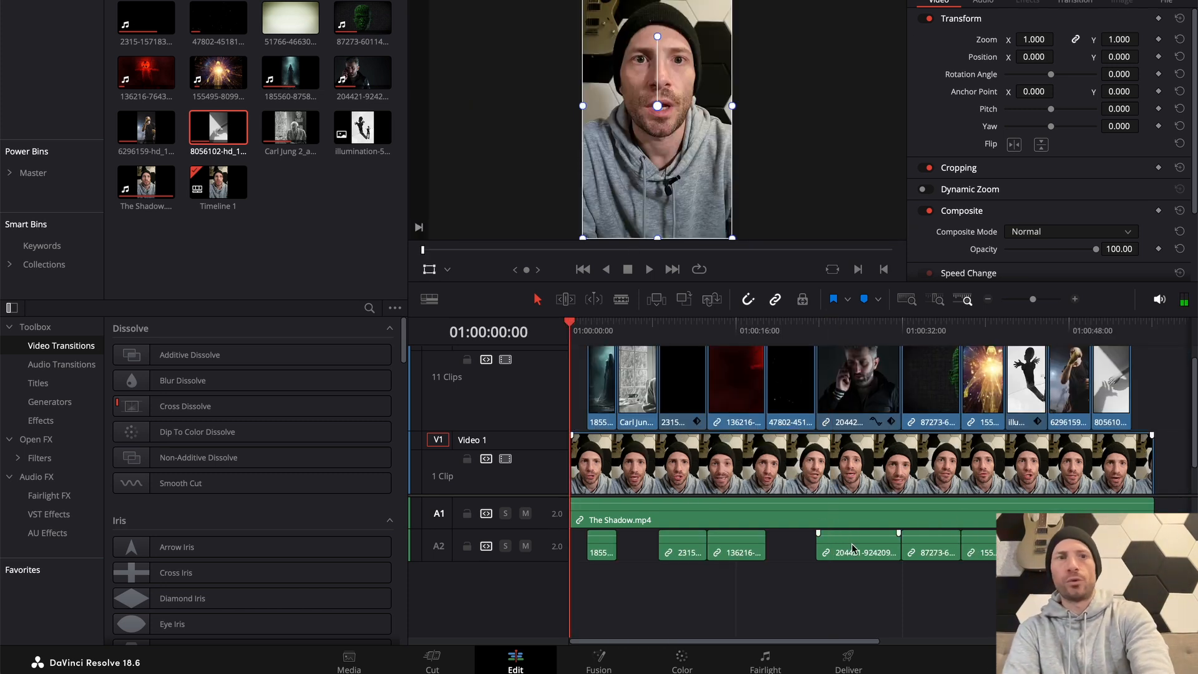
left_click(848, 659)
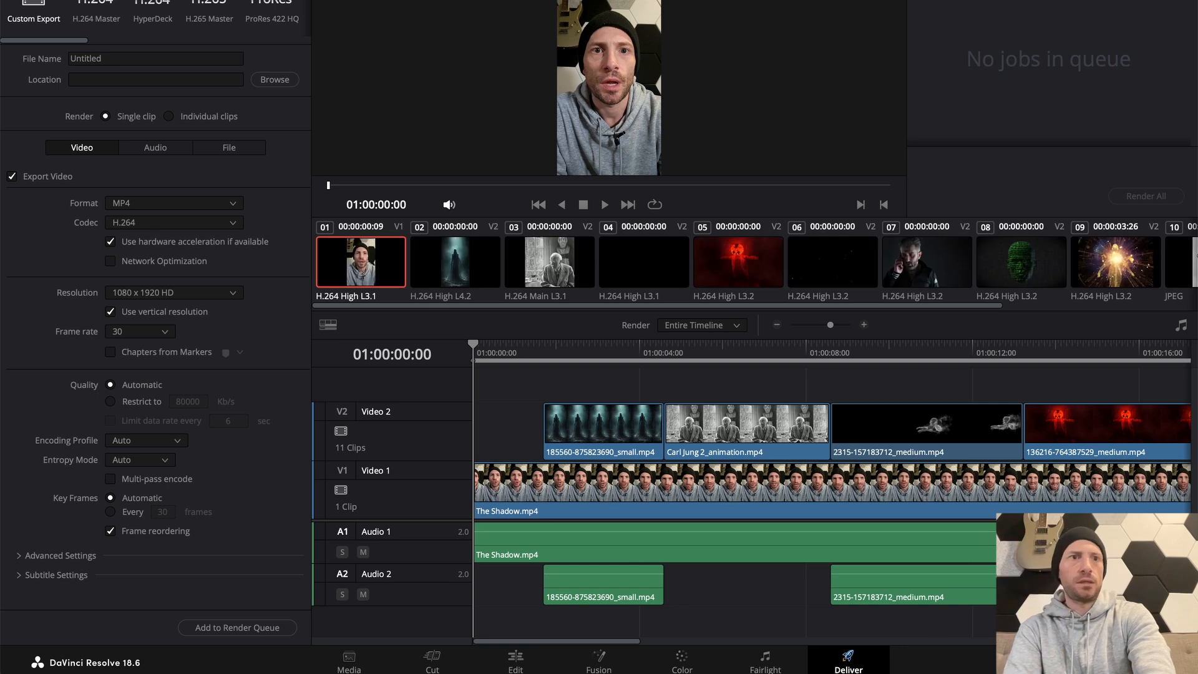
double_click(115, 60)
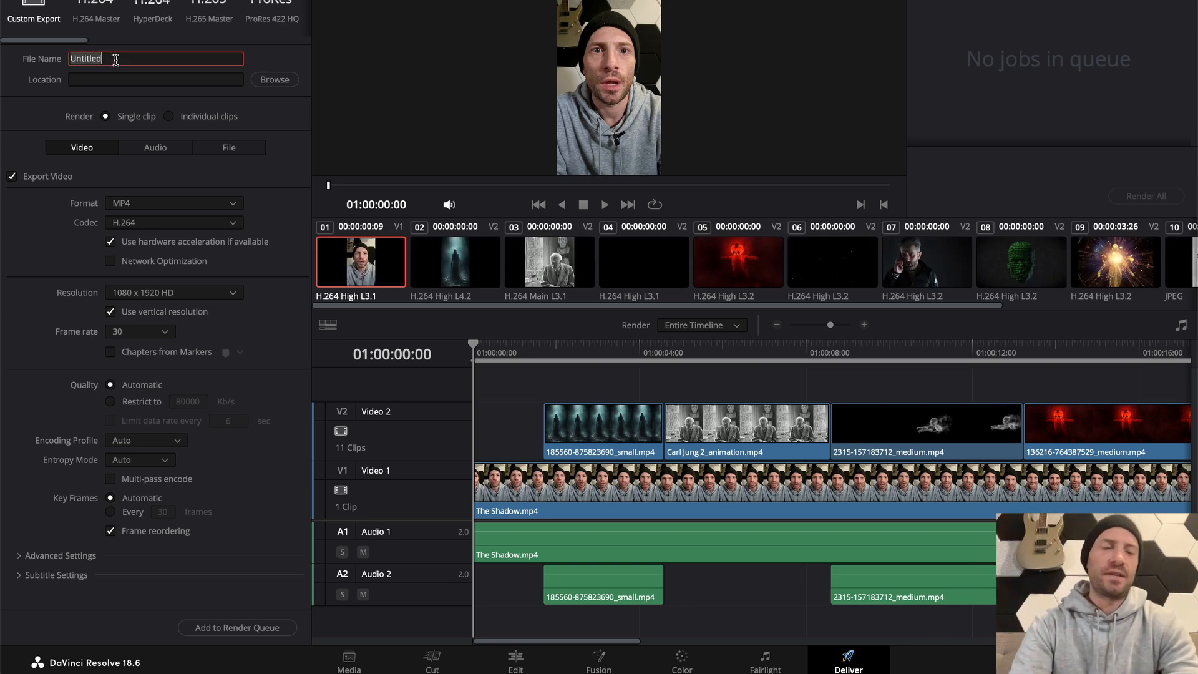
type("Carl")
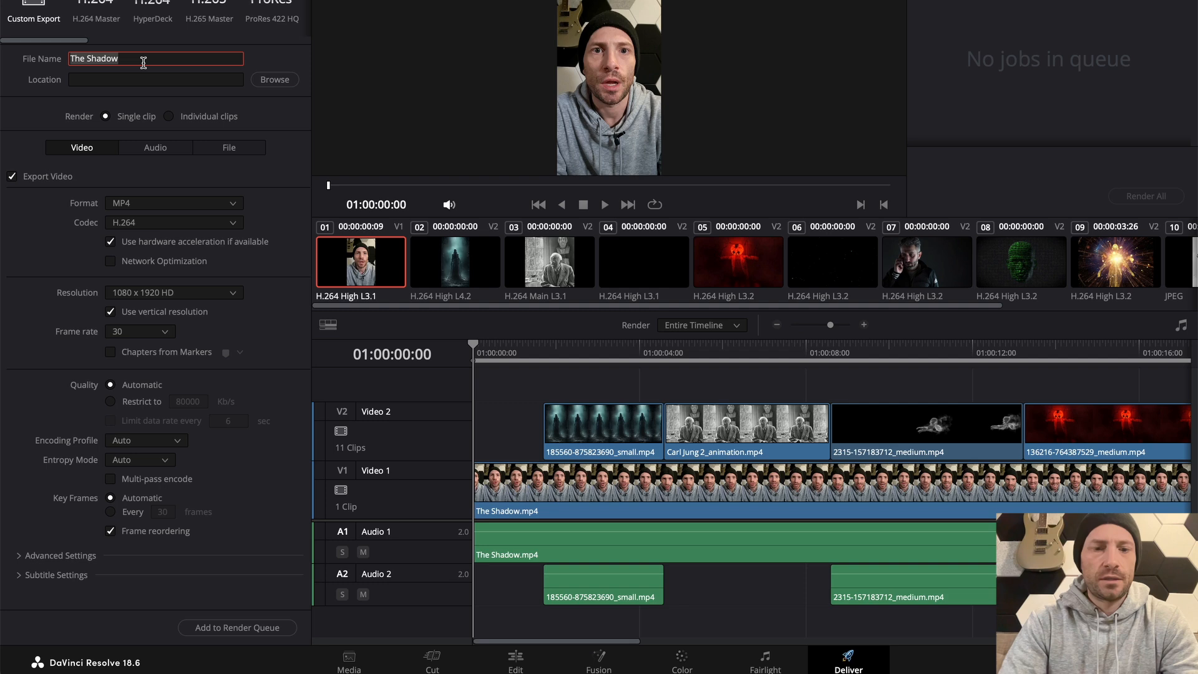
type("The Shadow")
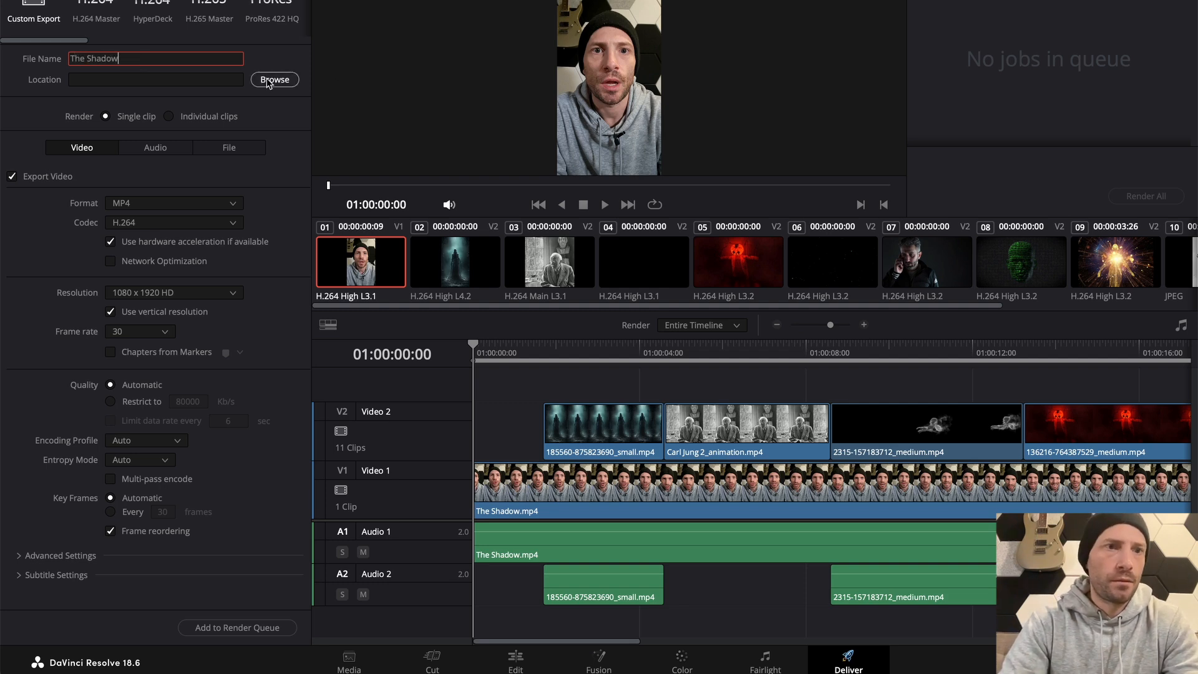
Choose MP4 as the export format with the H.264 codec
left_click(151, 209)
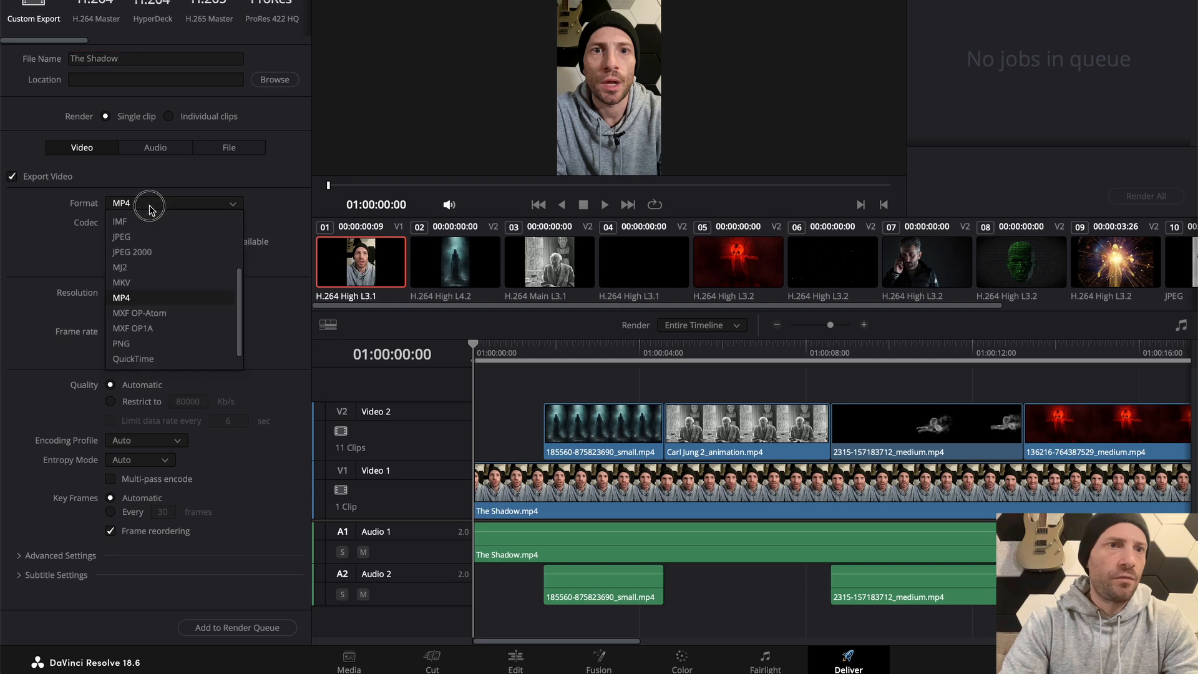
left_click(140, 297)
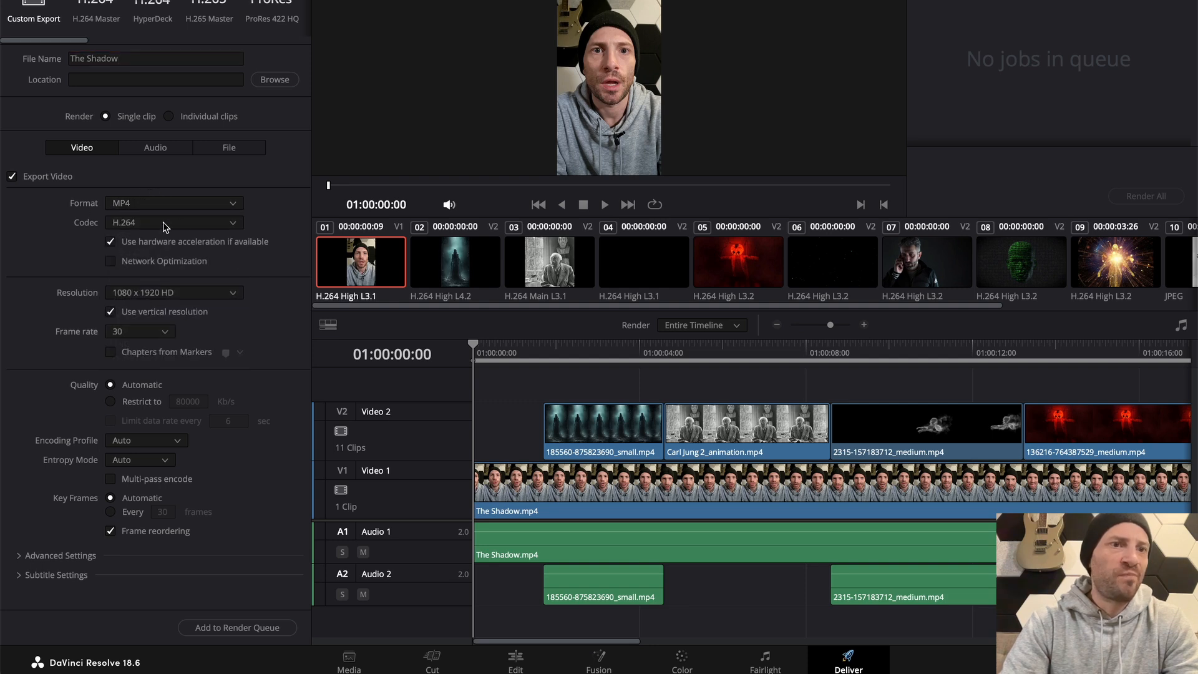
left_click(165, 227)
left_click(136, 245)
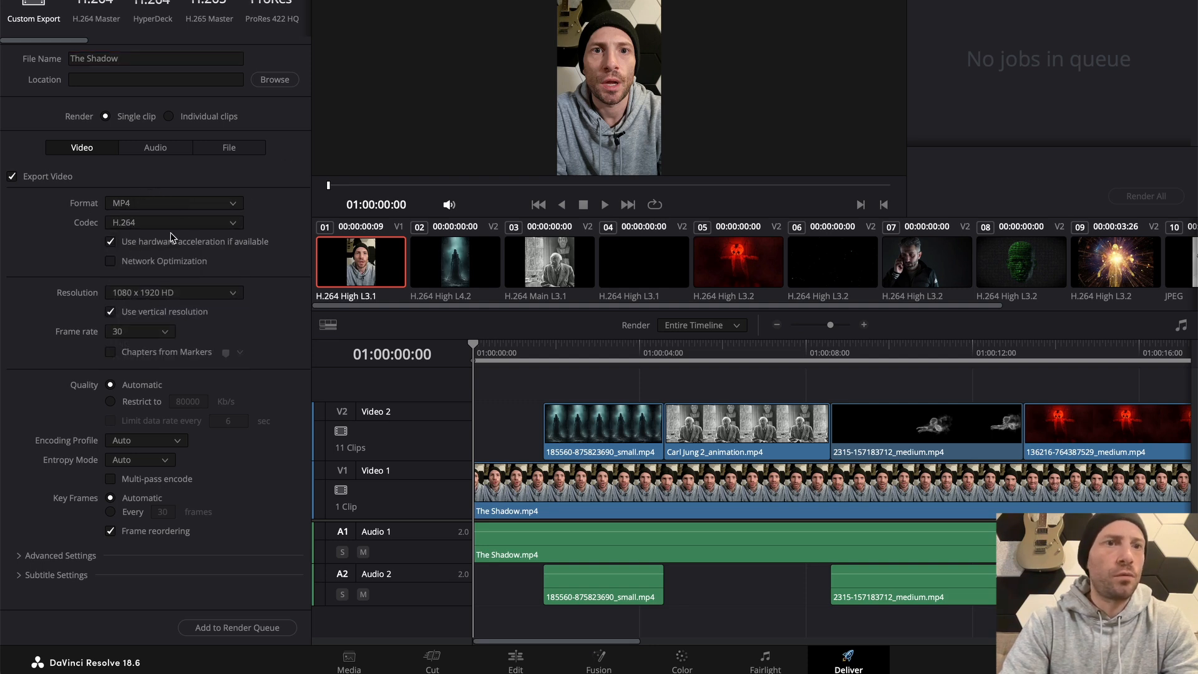
Set the Exports from DaVinci folder as the save location, add the job to the render queue and render it
left_click(266, 78)
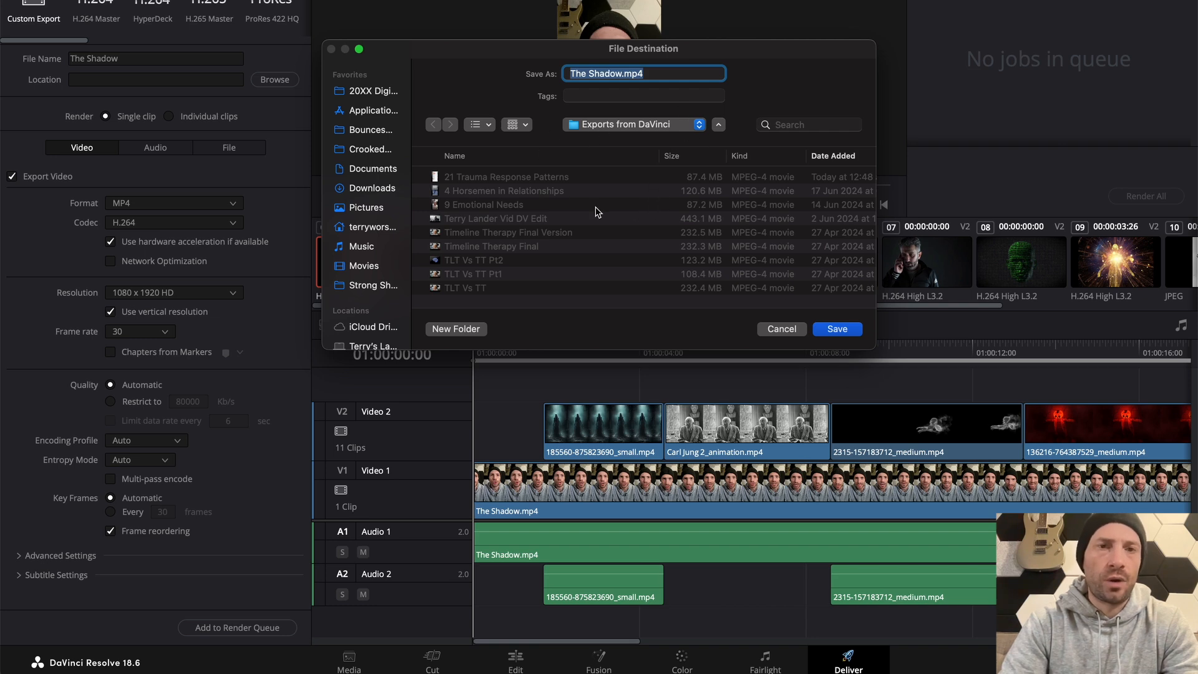
left_click(837, 329)
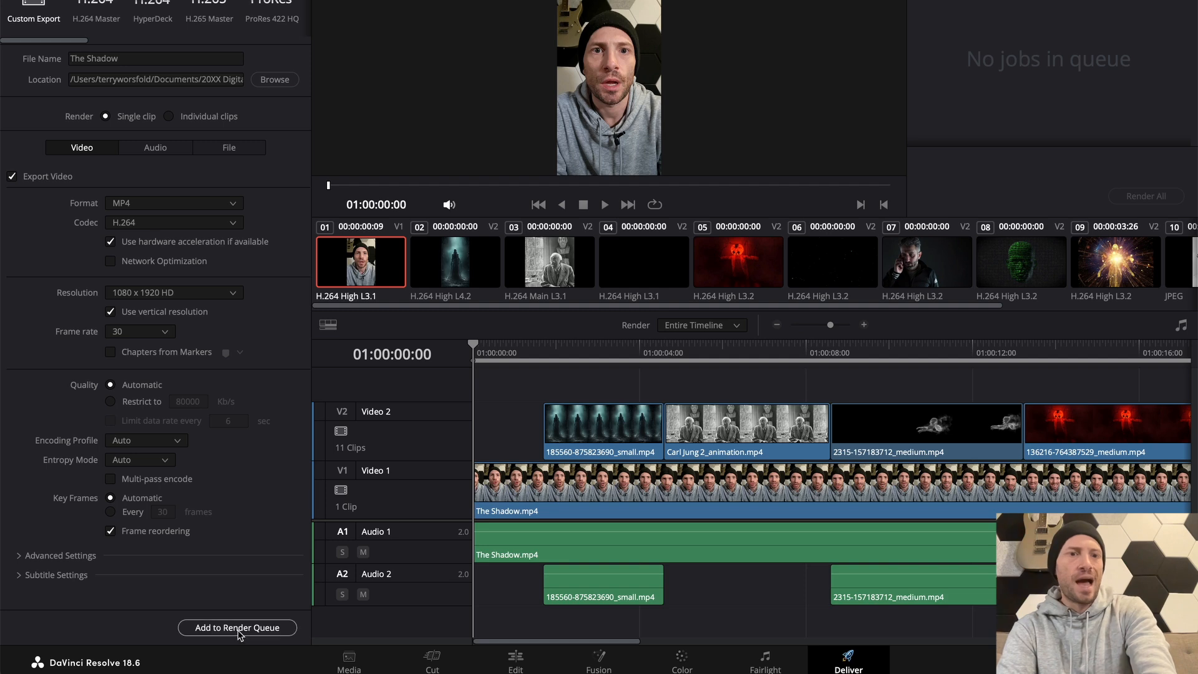
left_click(215, 627)
left_click(1135, 196)
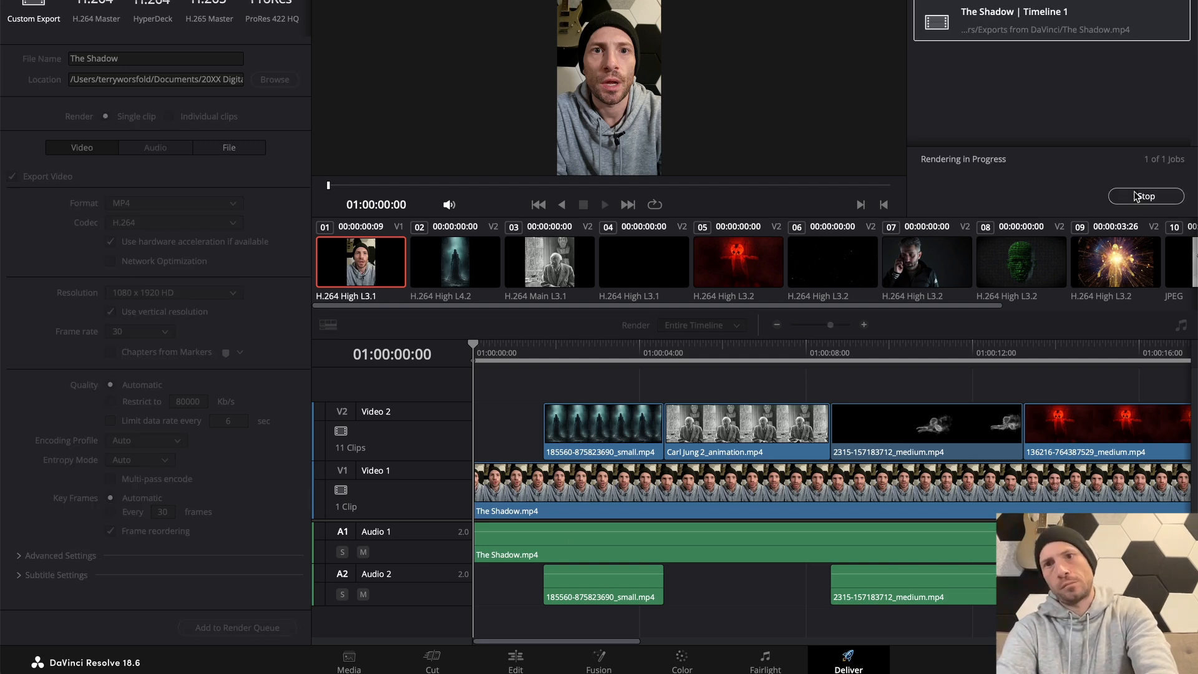
Switch to Finder and locate the rendered The Shadow video in the Exports from DaVinci folder under Strong Shoulders
key("super+Tab")
key("super+Tab")
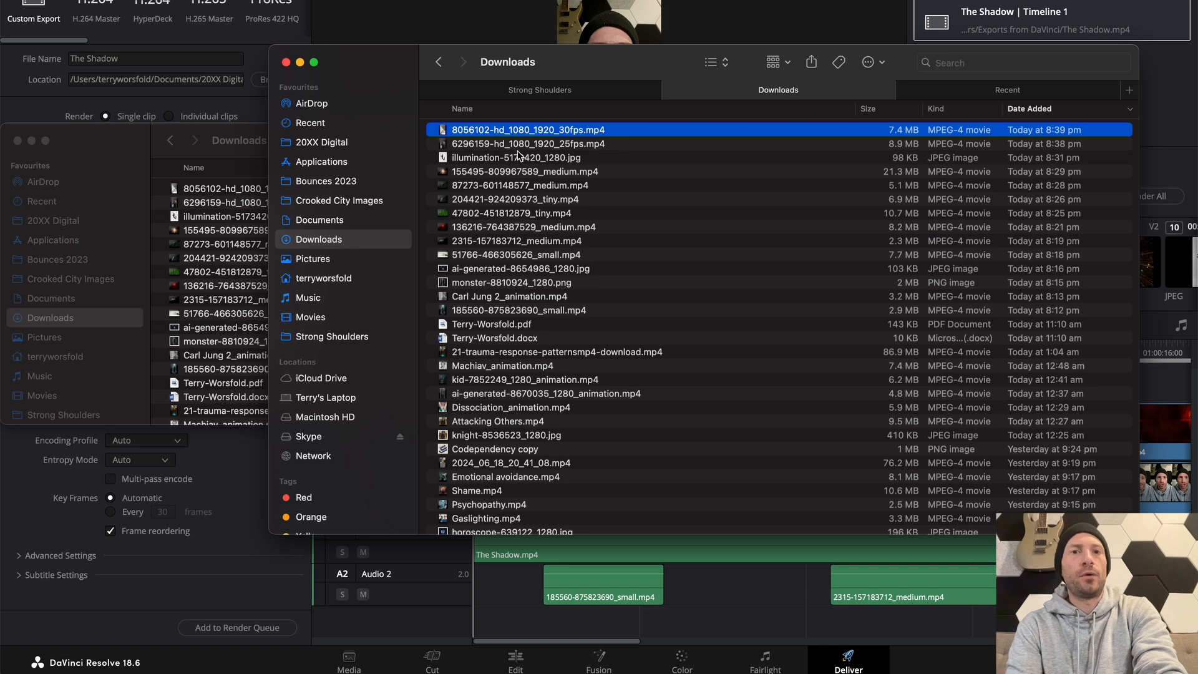
left_click(469, 87)
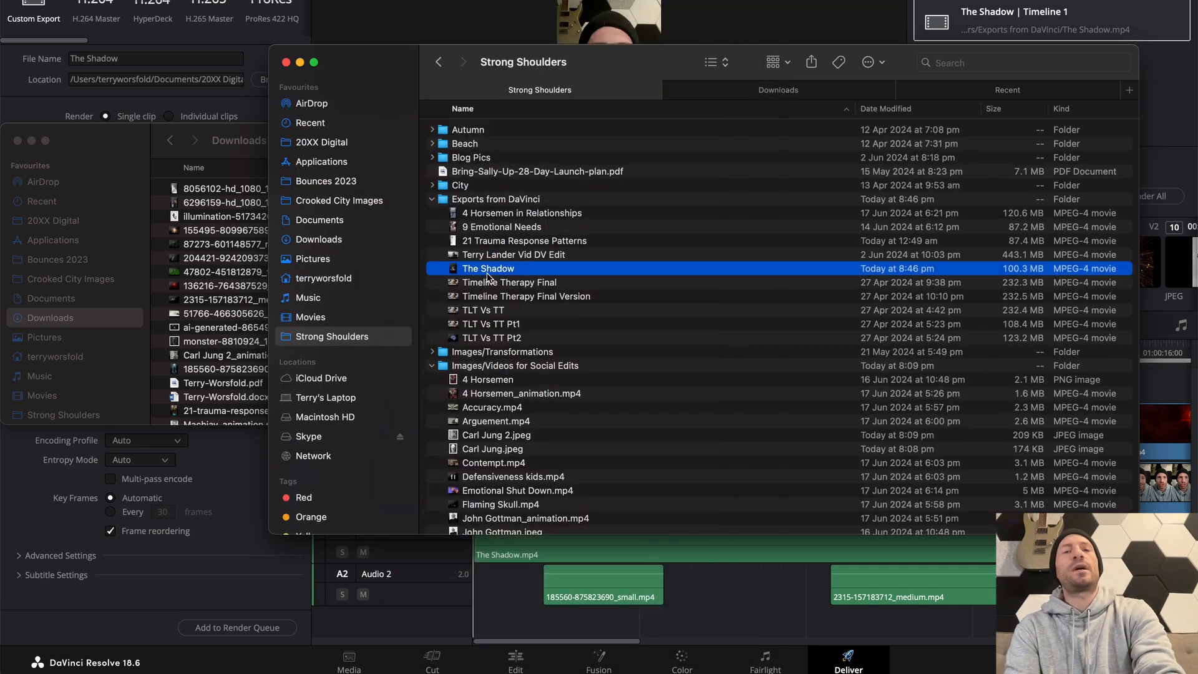
Switch to Submagic in the browser and upload the rendered The Shadow video from Finder as a new video
key("super+Tab")
key("super+Tab")
key("super+Tab")
key("super+Tab")
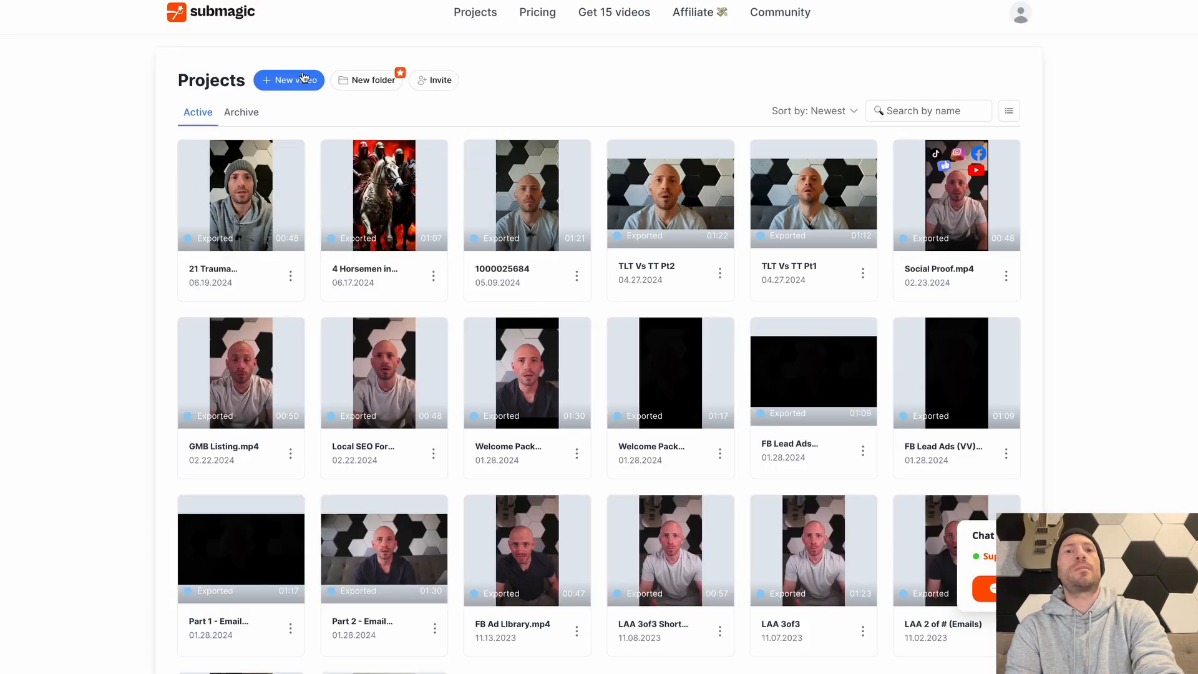
left_click(289, 85)
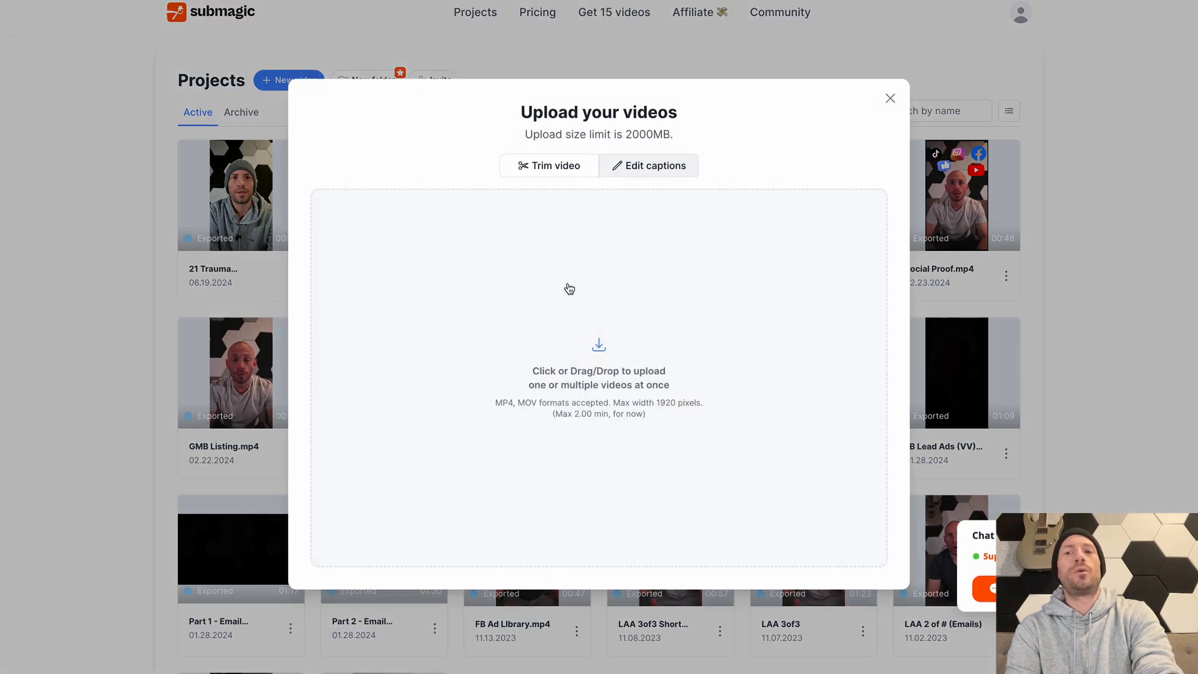
key("super+Tab")
key("super+Tab")
left_click_drag(482, 268, 519, 270)
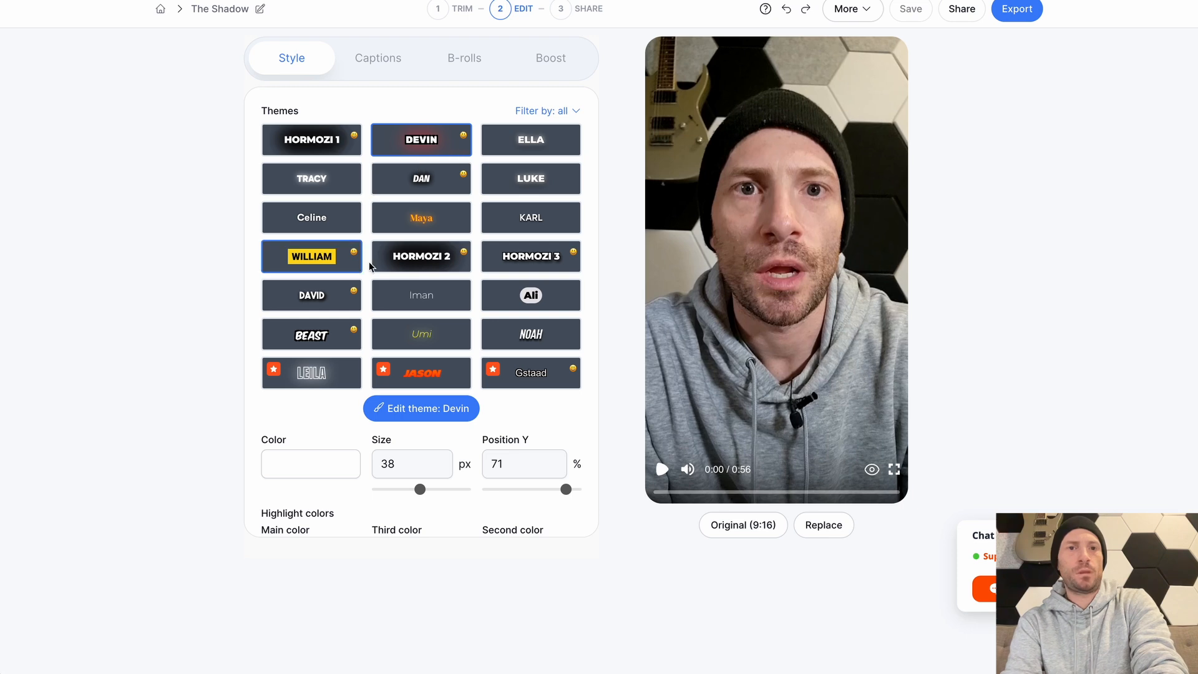
Apply the Hormozi 3 caption theme and preview the first four seconds of the video
left_click(548, 267)
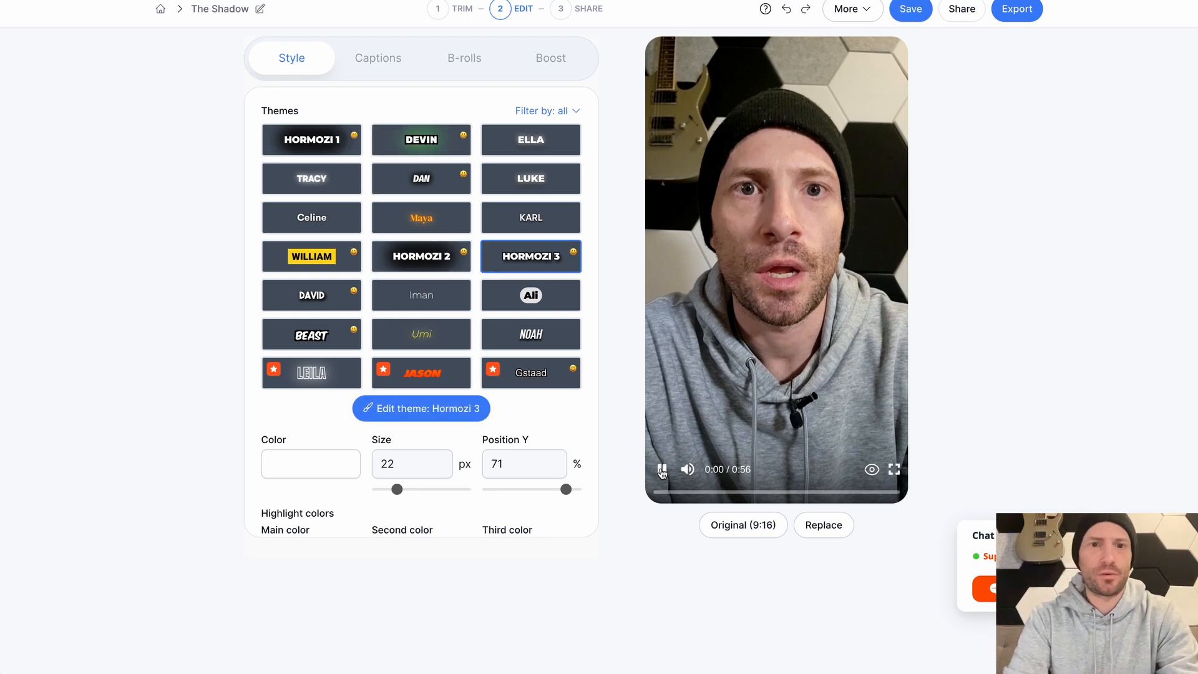
left_click(662, 470)
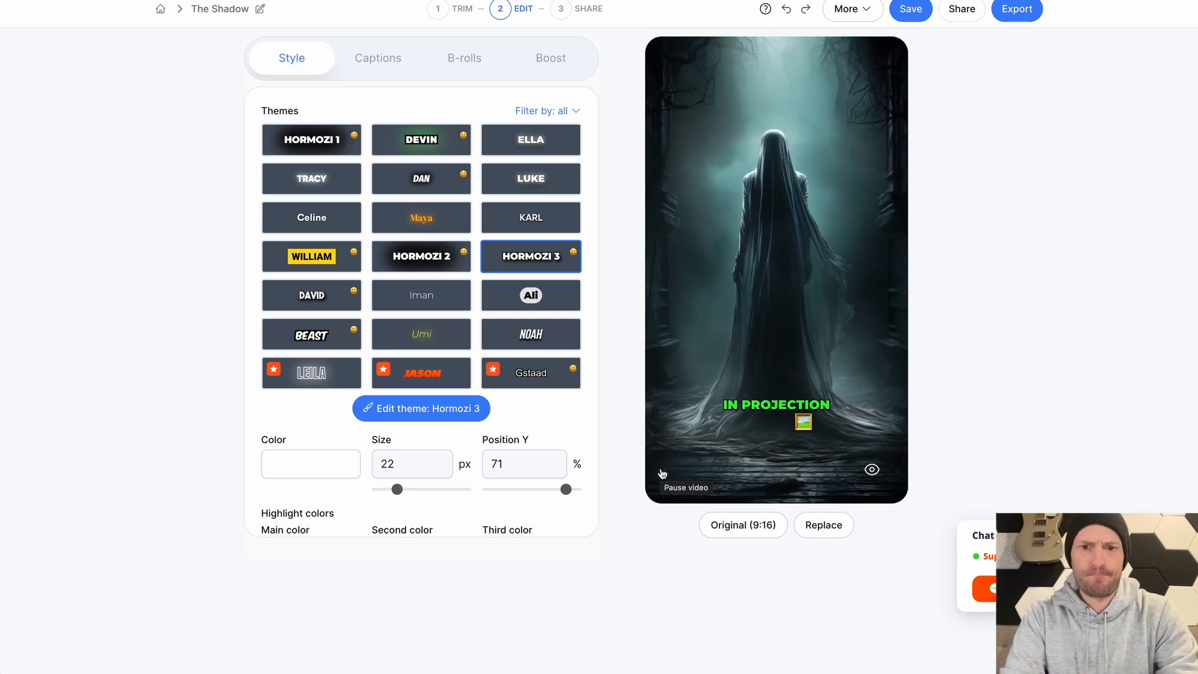
left_click(662, 471)
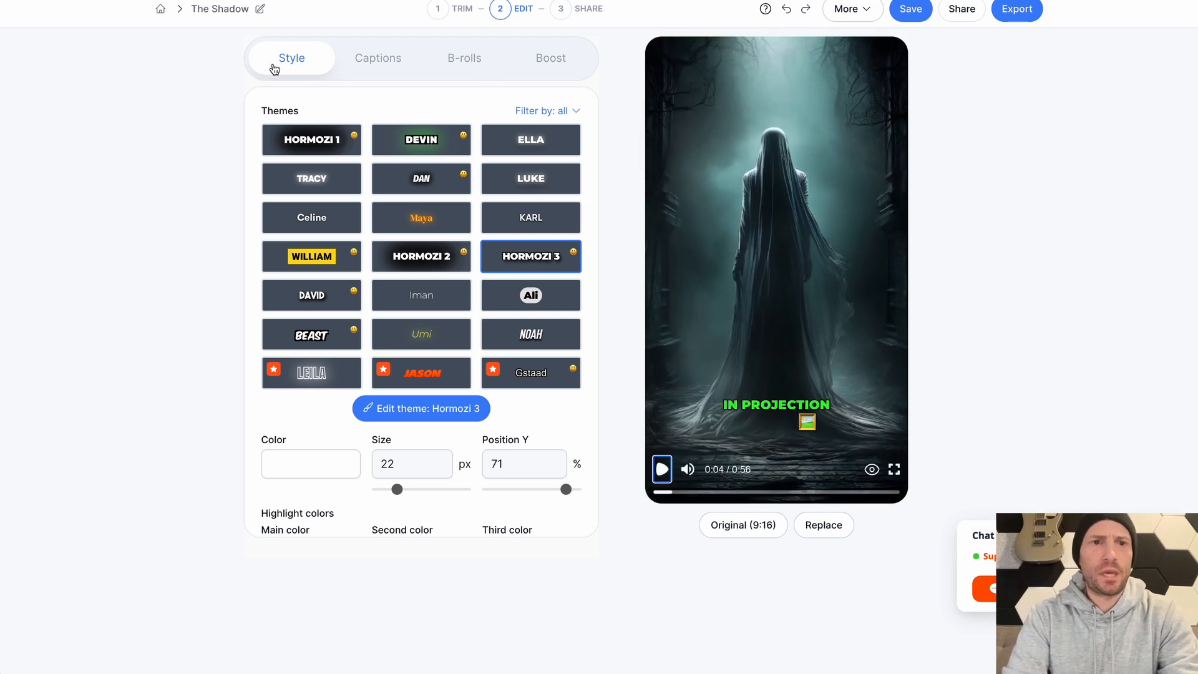
Try the Hormozi 2 and Devin caption themes for comparison and return to Hormozi 3
scroll(459, 333, "down", 1)
scroll(459, 333, "up", 1)
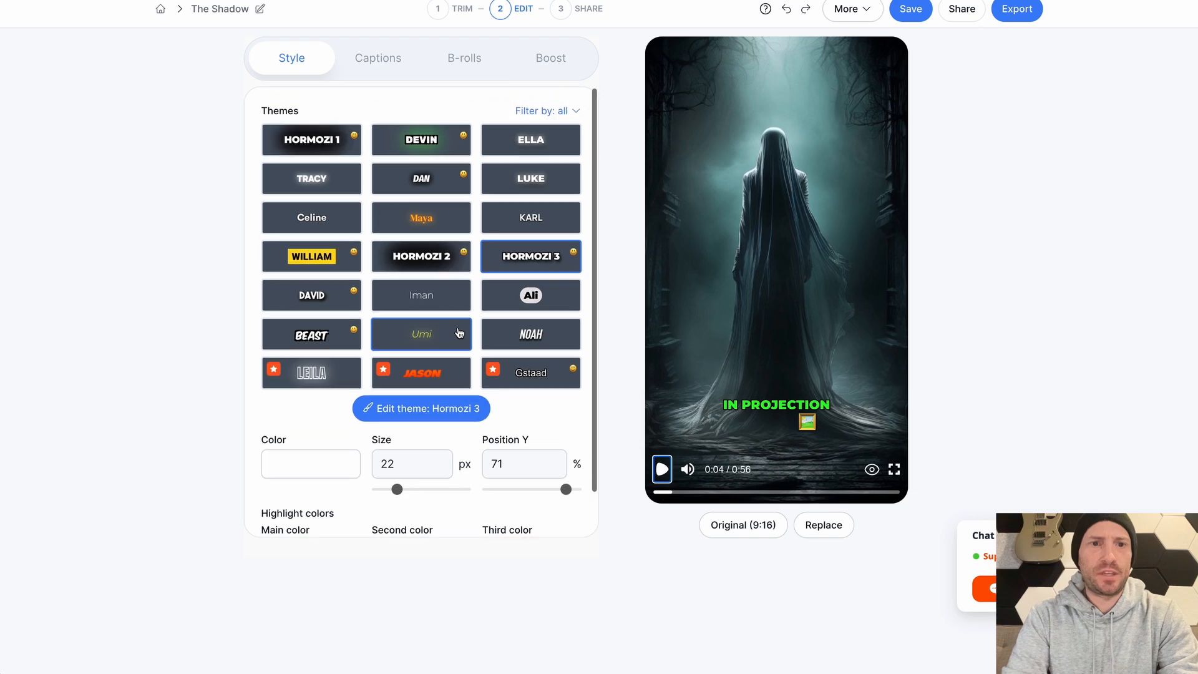
left_click(425, 267)
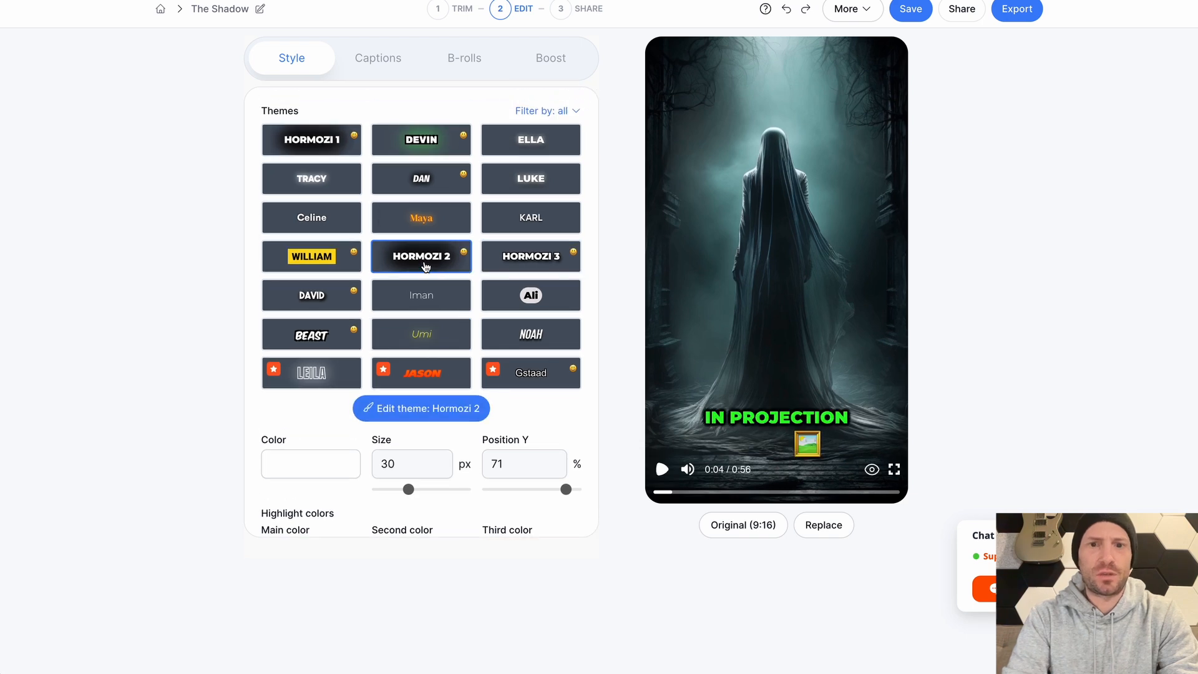
left_click(417, 144)
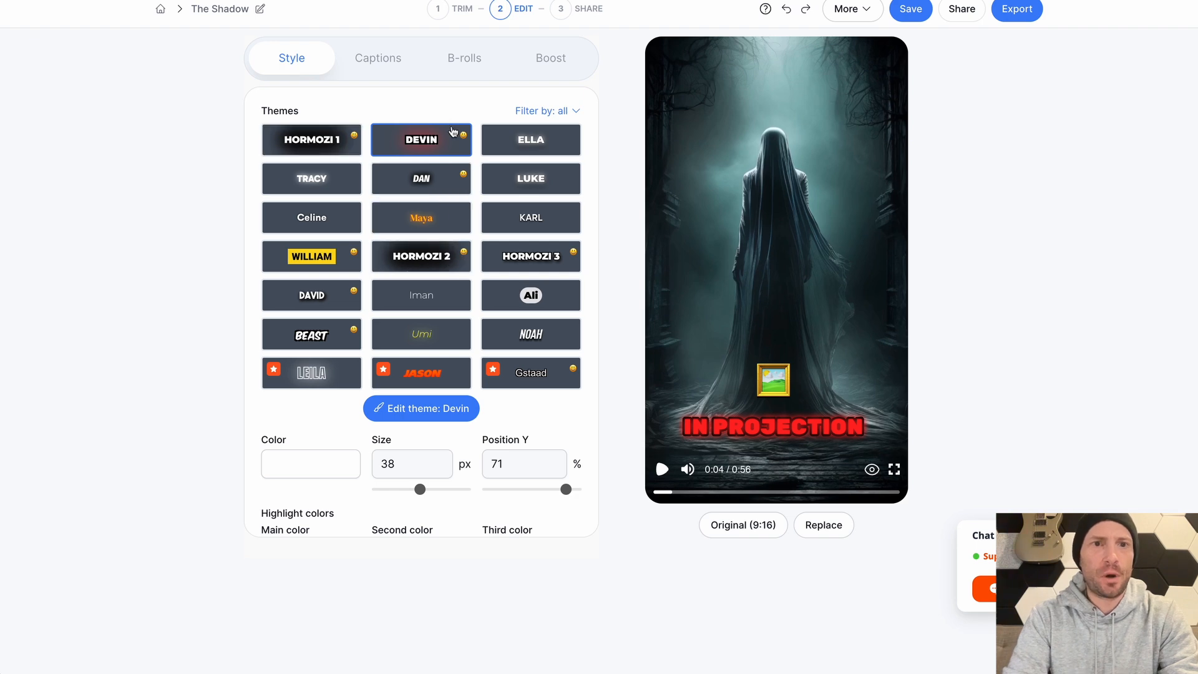
left_click(537, 263)
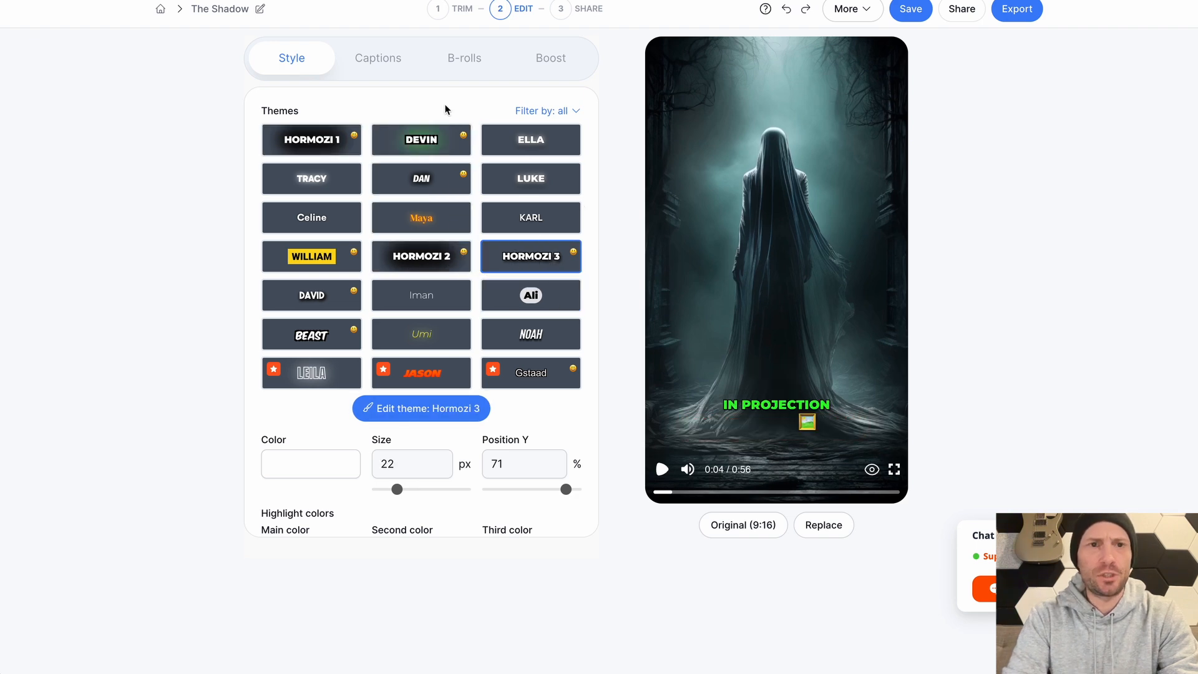
Open the generated captions and play the video to about 0:26 to check the transcription
left_click(379, 65)
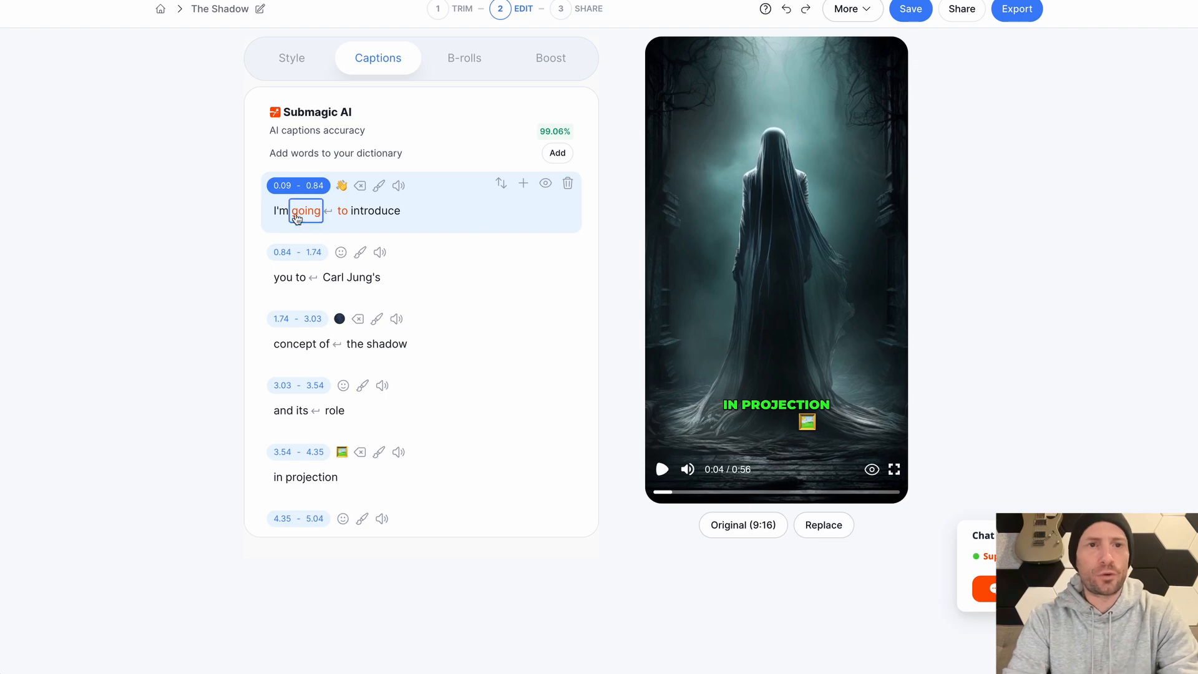
left_click(662, 470)
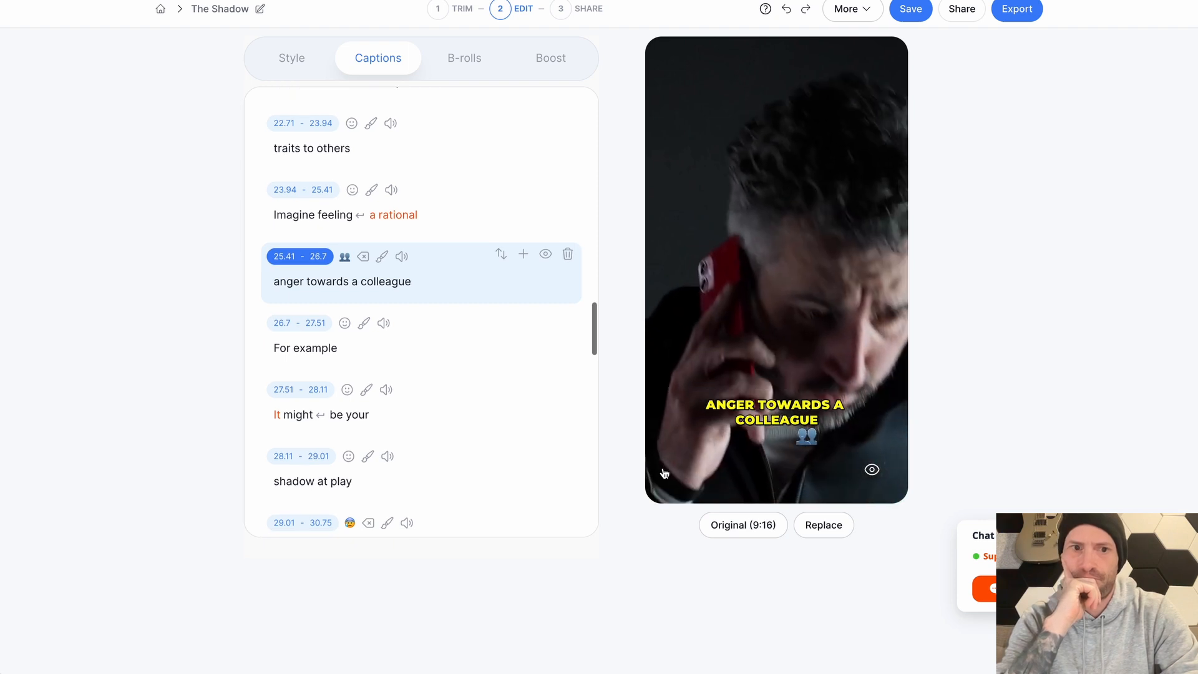
left_click(663, 470)
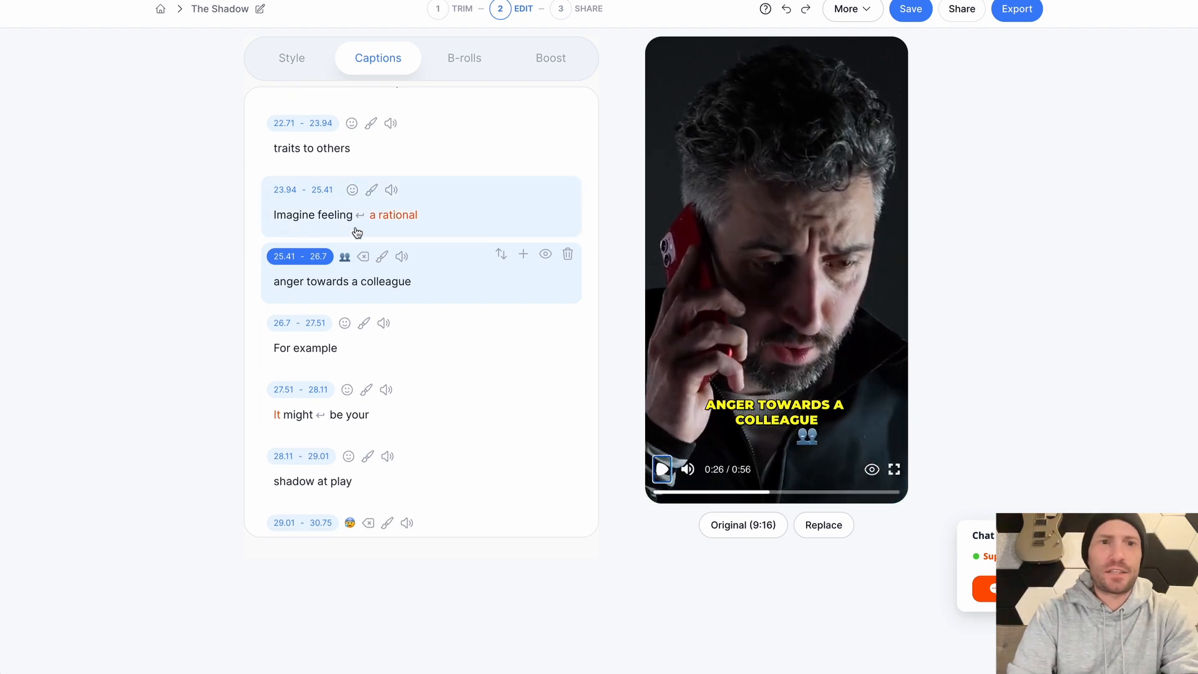
Correct the caption "Imagine feeling a rational" by clearing the word "a" and changing "rational" to "irrational"
left_click(374, 217)
key("BackSpace")
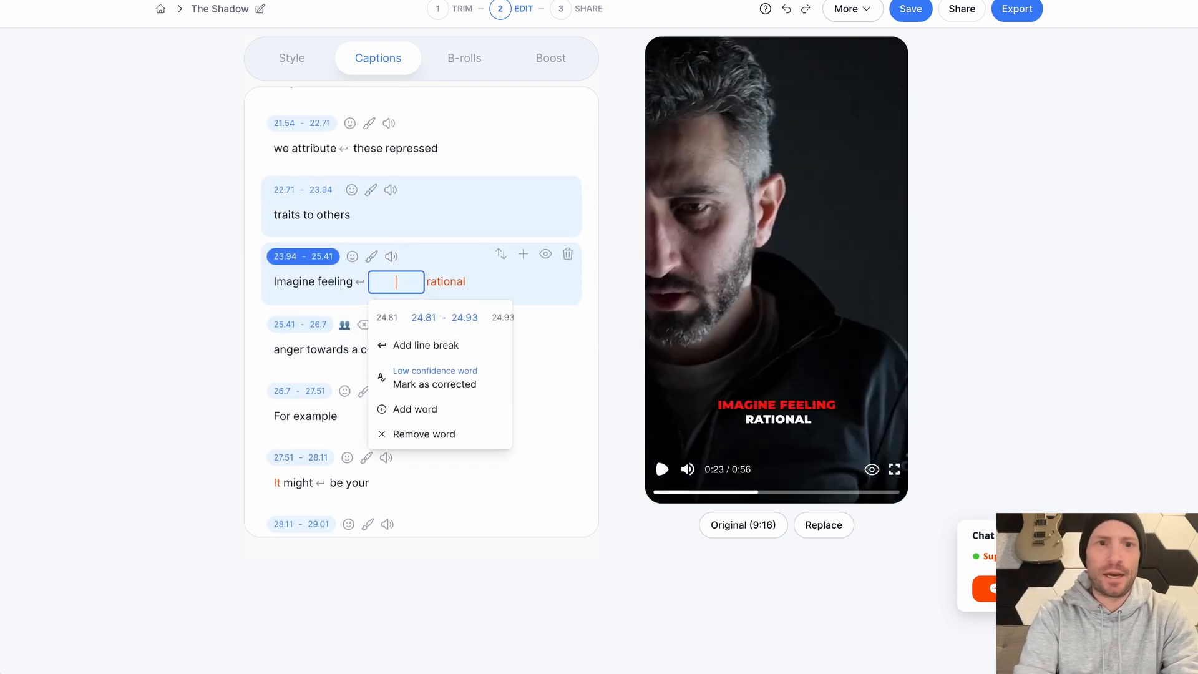
left_click(445, 282)
right_click(393, 278)
key("Escape")
type("ir")
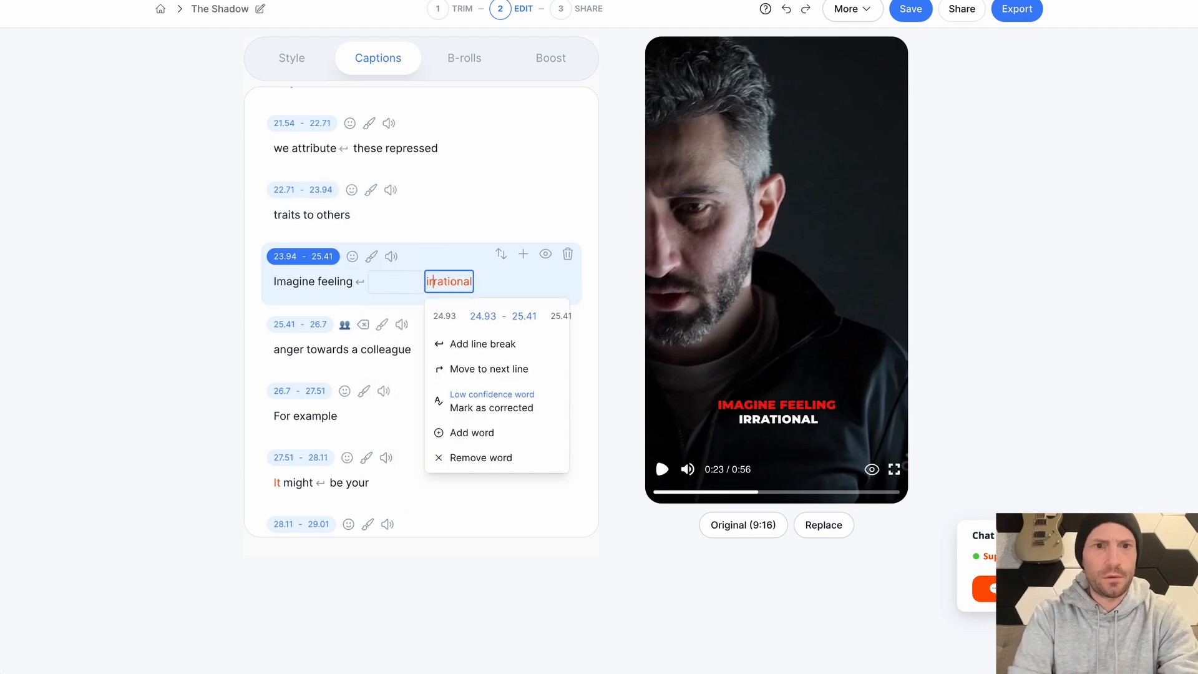
left_click(601, 240)
left_click(472, 361)
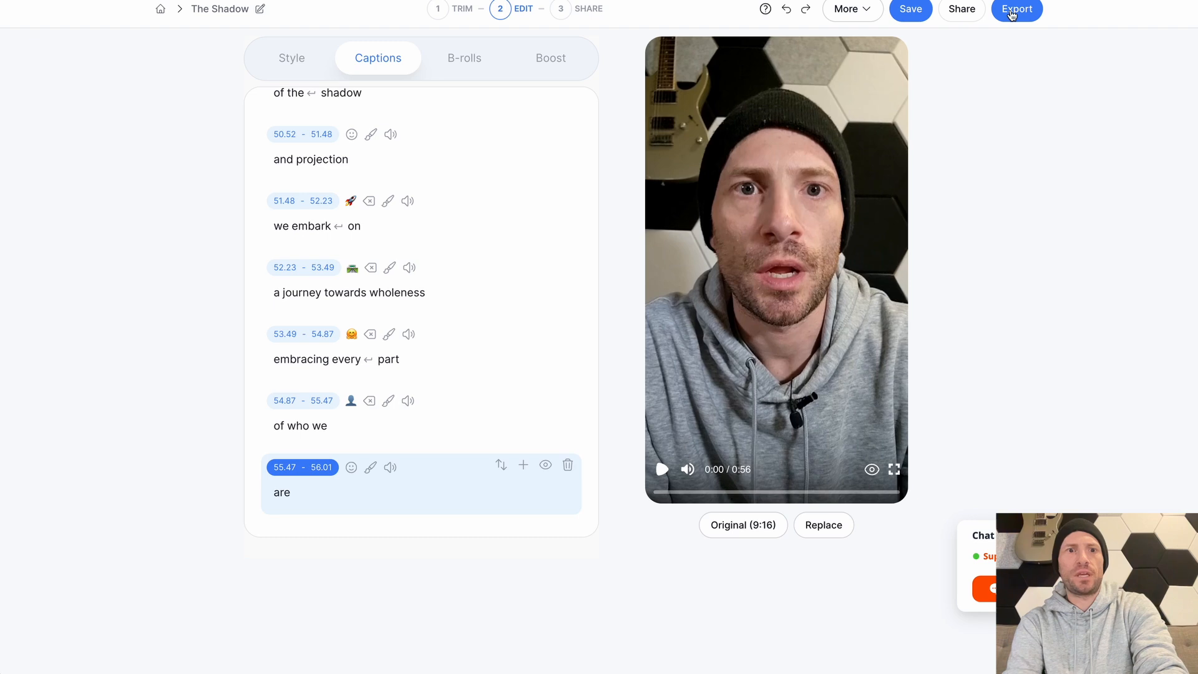
Return to the start of the captions and export the captioned video at Standard (1080p) quality
scroll(404, 297, "up", 20)
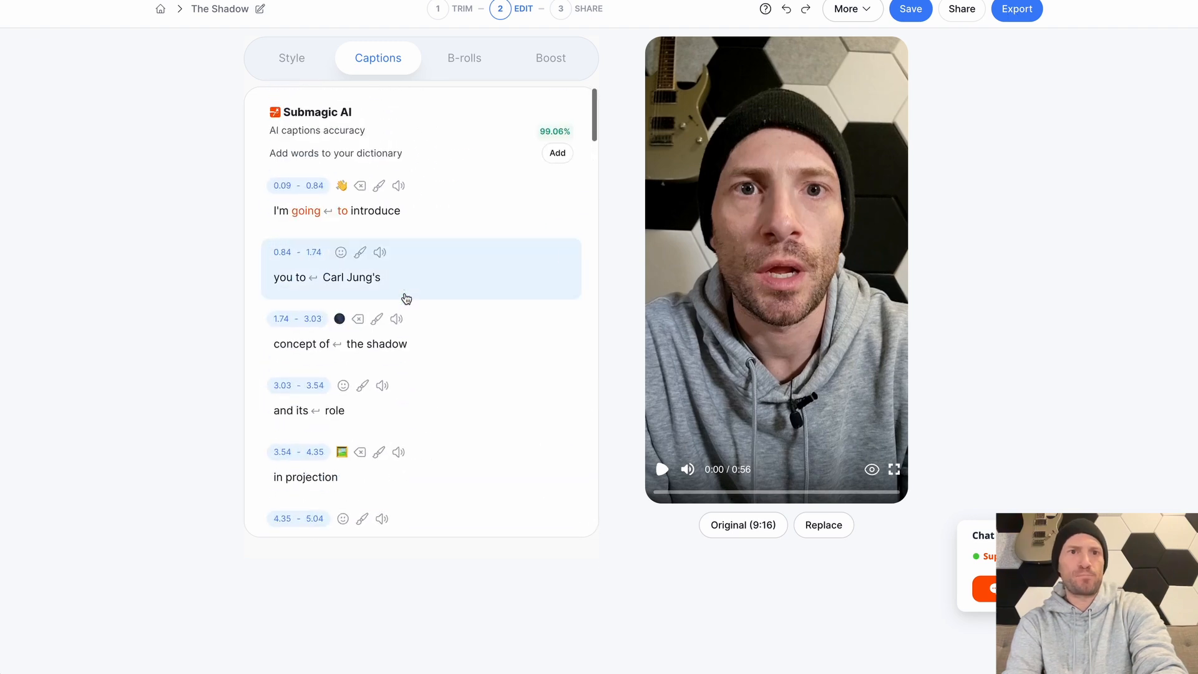
left_click(1017, 11)
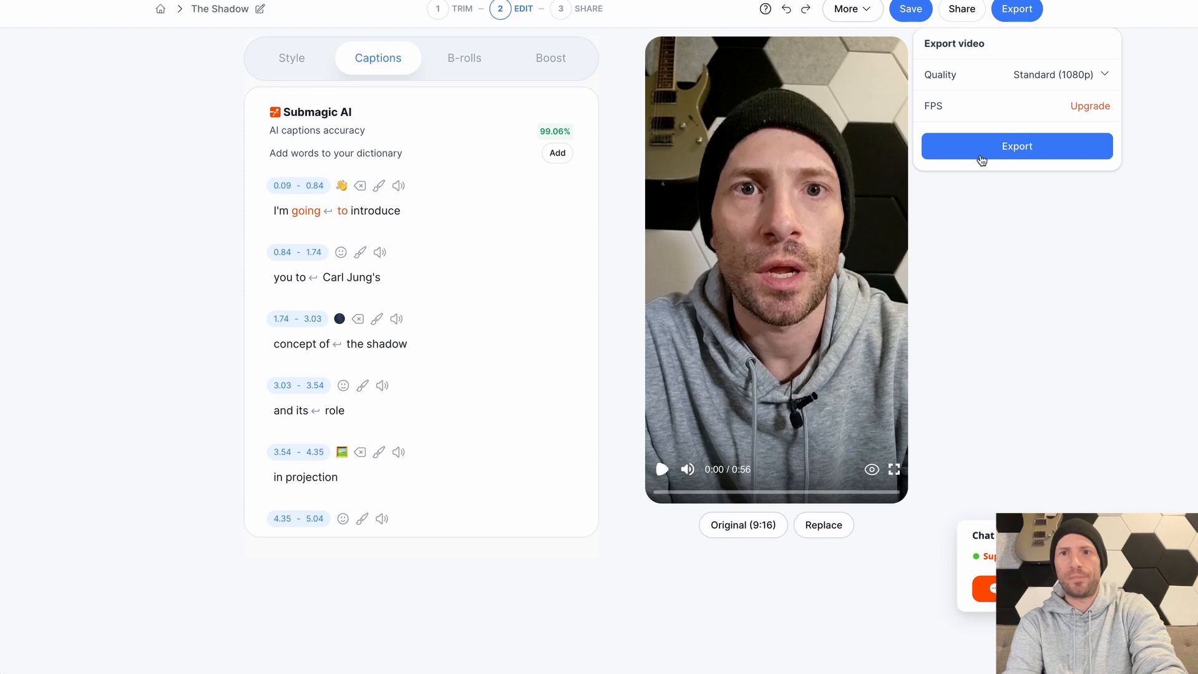
left_click(1019, 148)
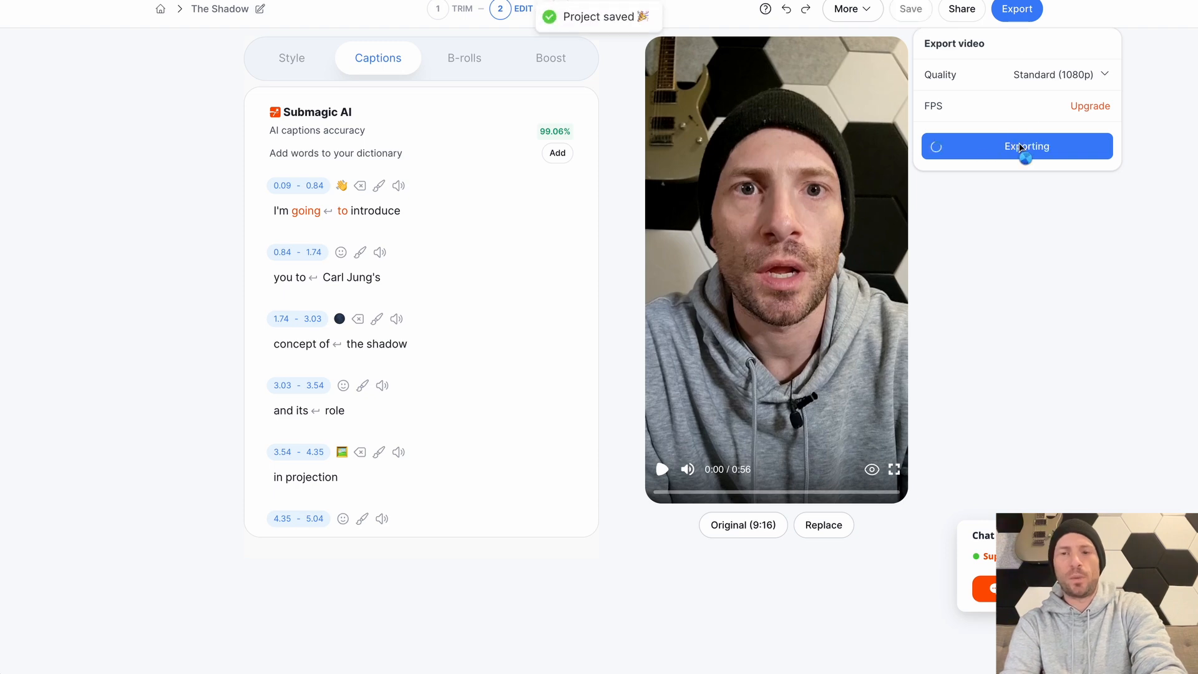